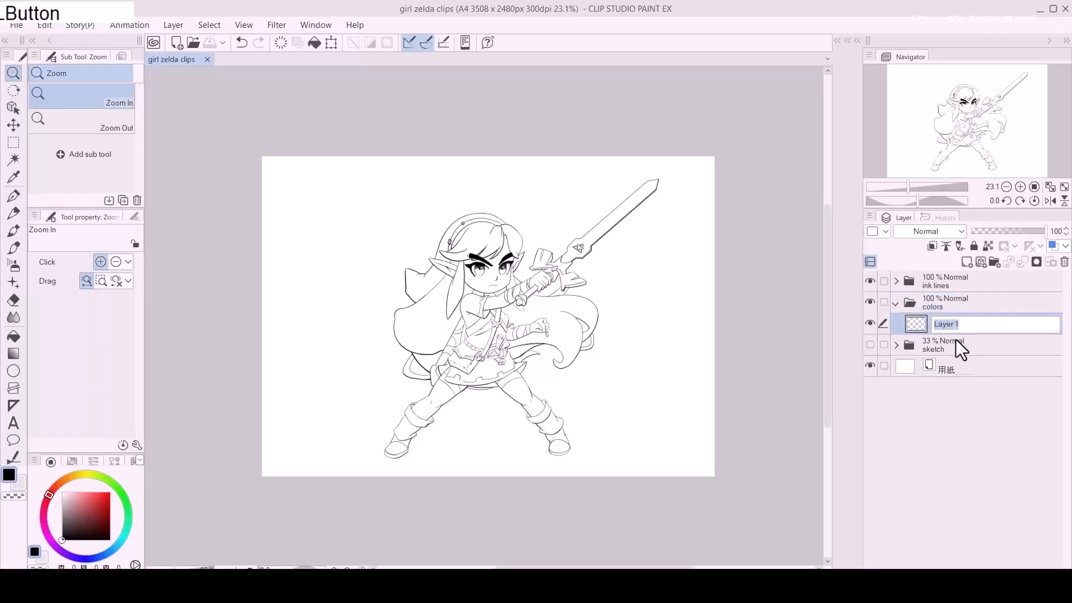
Step: Name the new layer in the colors folder FLATTS
{"action": "key", "text": "shift"}
{"action": "type", "text": "FLAT"}
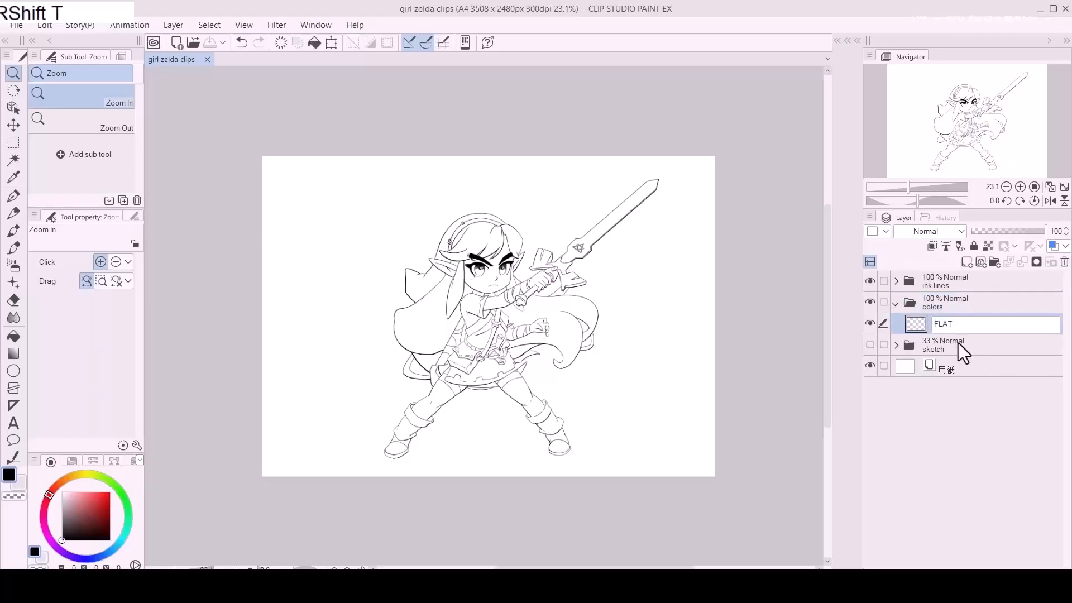
{"action": "type", "text": "TS"}
{"action": "key", "text": "Return"}
Step: On the ink Main layer, auto-select the background outside the character and invert the selection to cover the figure
{"action": "left_click", "coordinate": [896, 281]}
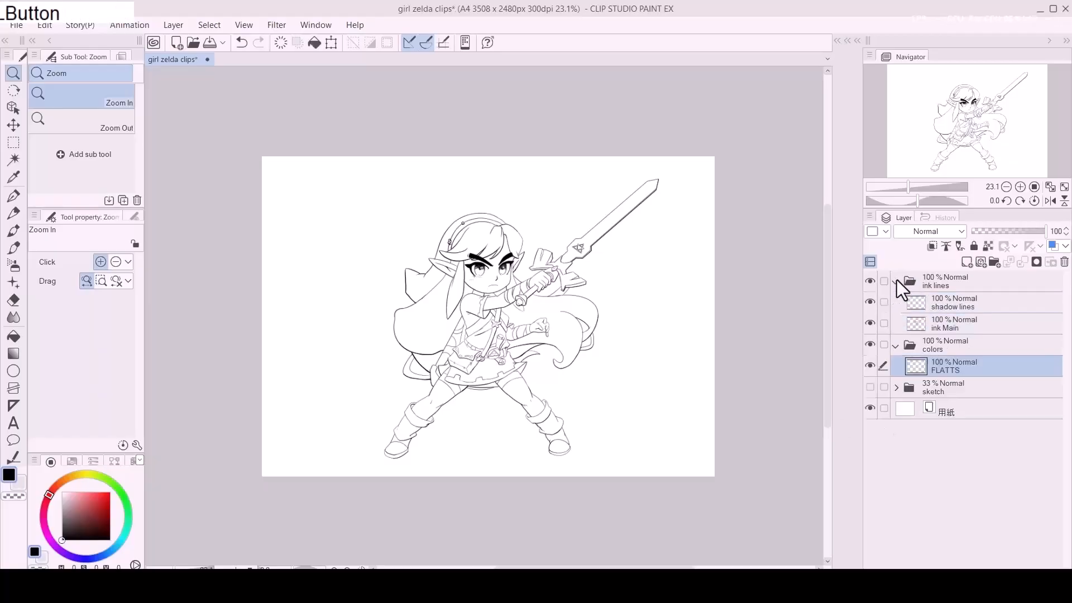
{"action": "left_click", "coordinate": [907, 323]}
{"action": "key", "text": "w"}
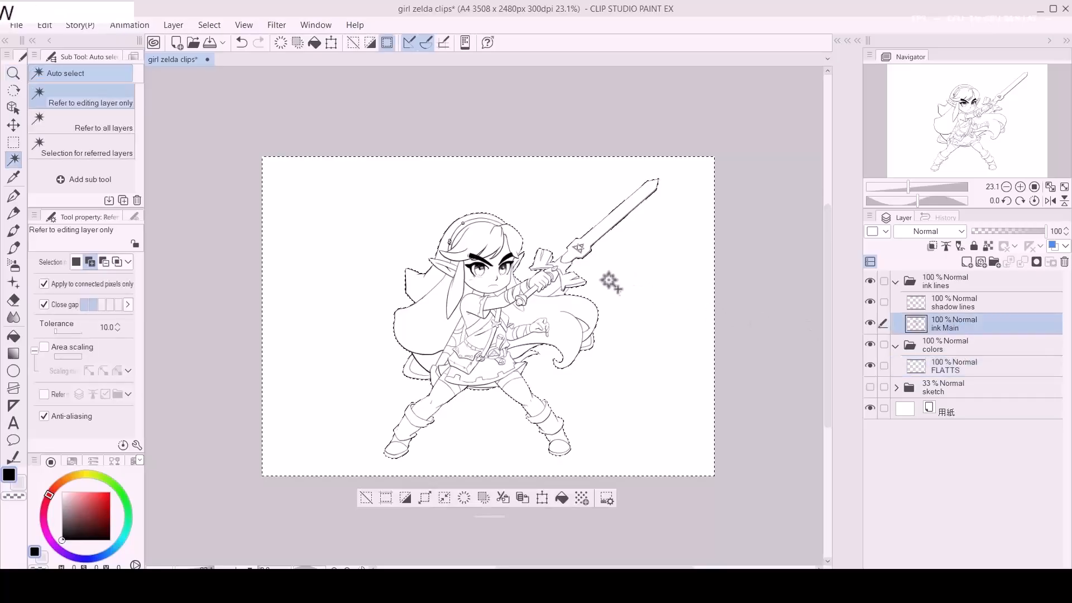
{"action": "left_click", "coordinate": [579, 282]}
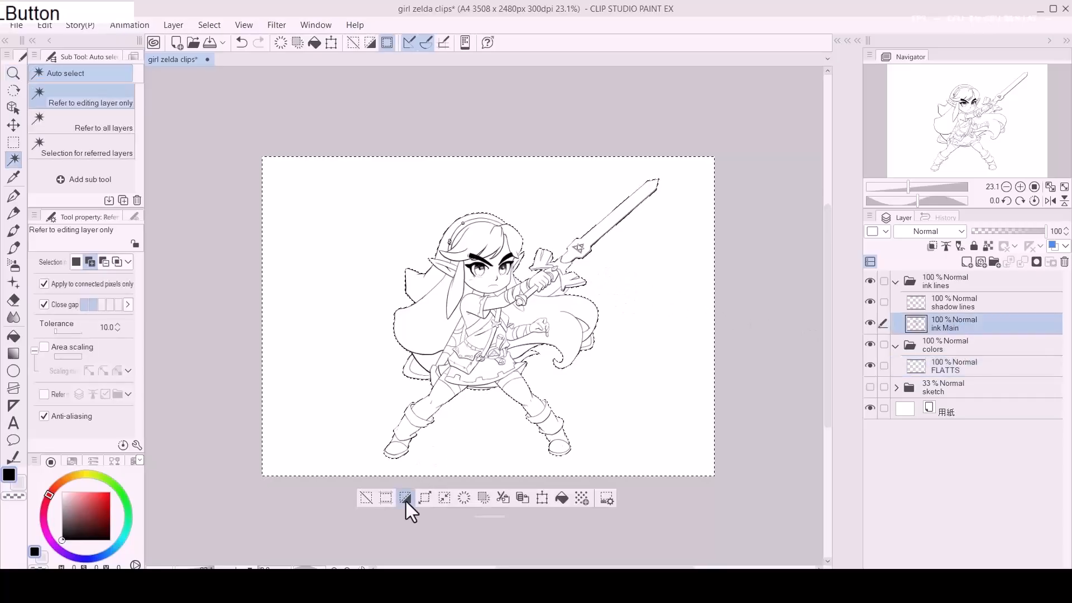
{"action": "left_click", "coordinate": [406, 499]}
Step: Fill the selected figure with mid grey on the FLATTS layer, then deselect and save the file
{"action": "left_click", "coordinate": [948, 369]}
{"action": "key", "text": "g"}
{"action": "left_click_drag", "start_coordinate": [63, 514], "coordinate": [59, 512]}
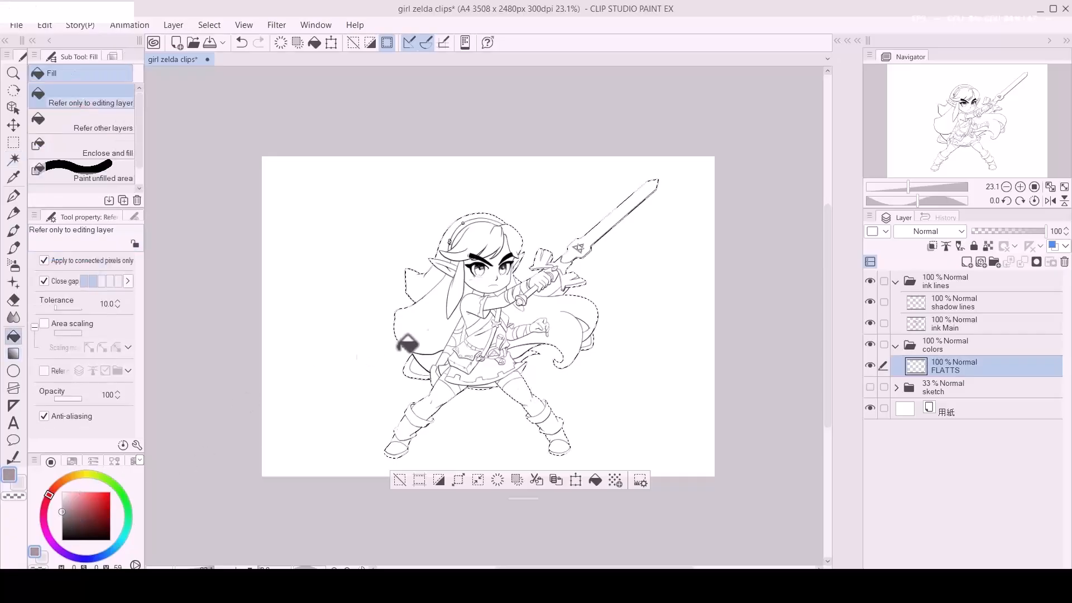
{"action": "left_click", "coordinate": [455, 332]}
{"action": "key", "text": "ctrl+d"}
{"action": "key", "text": "ctrl+s"}
Step: Using the ink Main layer, auto-select the enclosed background gaps in the lower hair loops and beneath the sword hilt
{"action": "key", "text": "ctrl+space"}
{"action": "left_click_drag", "start_coordinate": [460, 333], "coordinate": [517, 326]}
{"action": "key", "text": "space"}
{"action": "left_click_drag", "start_coordinate": [518, 327], "coordinate": [491, 336]}
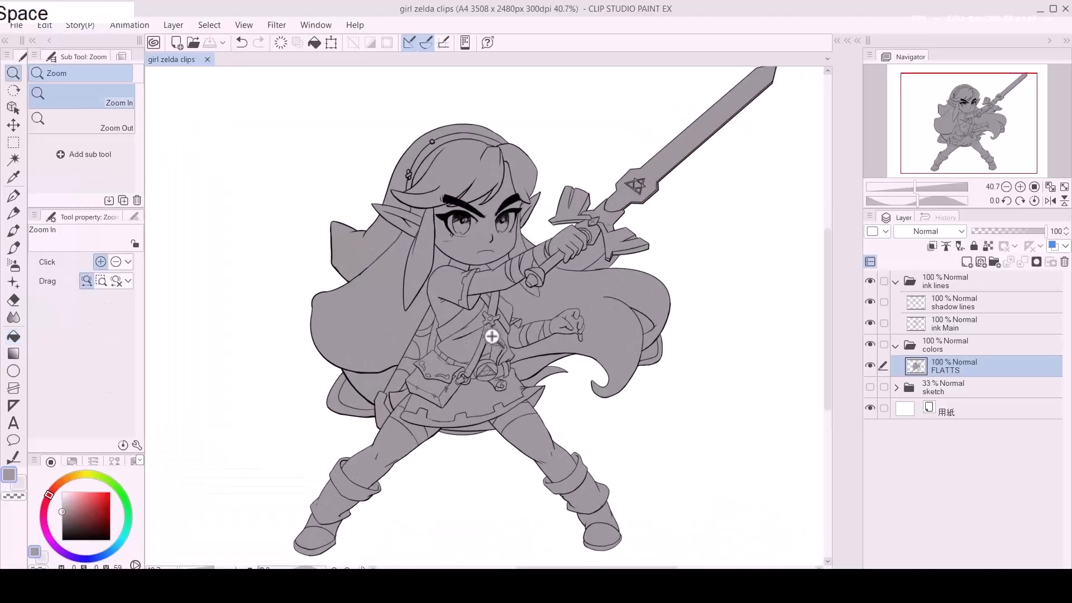
{"action": "left_click", "coordinate": [954, 326]}
{"action": "key", "text": "w"}
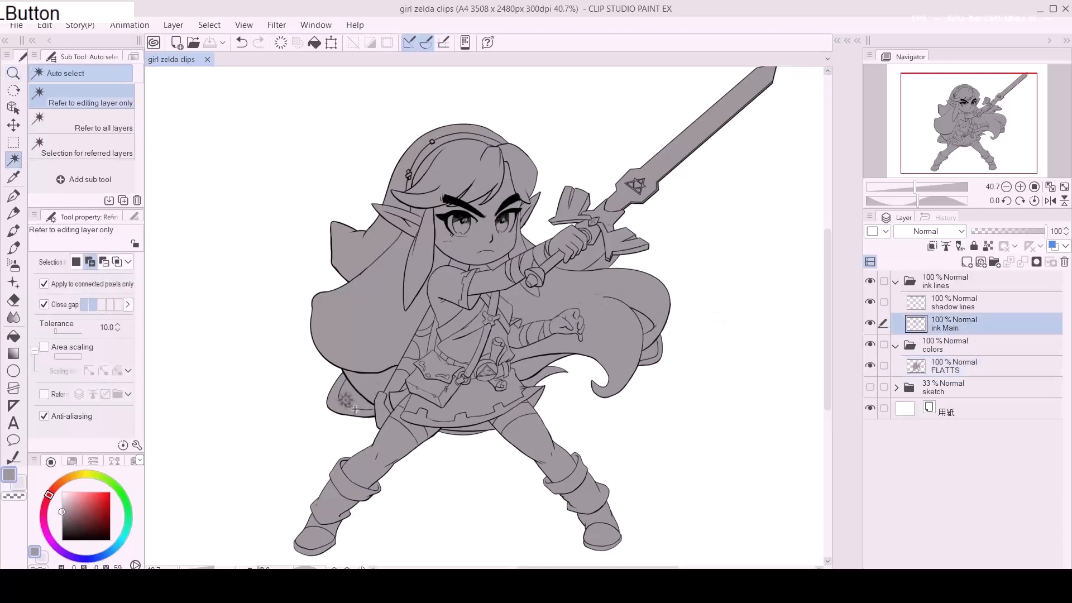
{"action": "left_click", "coordinate": [346, 400]}
{"action": "left_click", "coordinate": [651, 336], "text": "shift"}
{"action": "left_click", "coordinate": [660, 357], "text": "shift"}
{"action": "left_click", "coordinate": [595, 252], "text": "shift"}
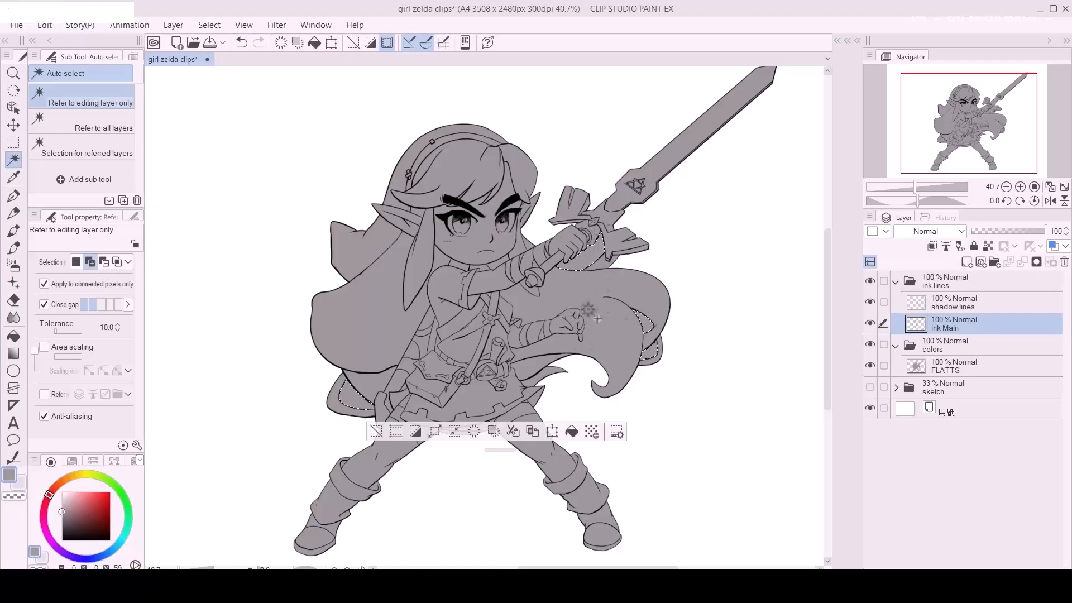
Step: Delete the grey fill inside the selected gaps on the FLATTS layer and deselect
{"action": "left_click", "coordinate": [966, 366]}
{"action": "key", "text": "BackSpace"}
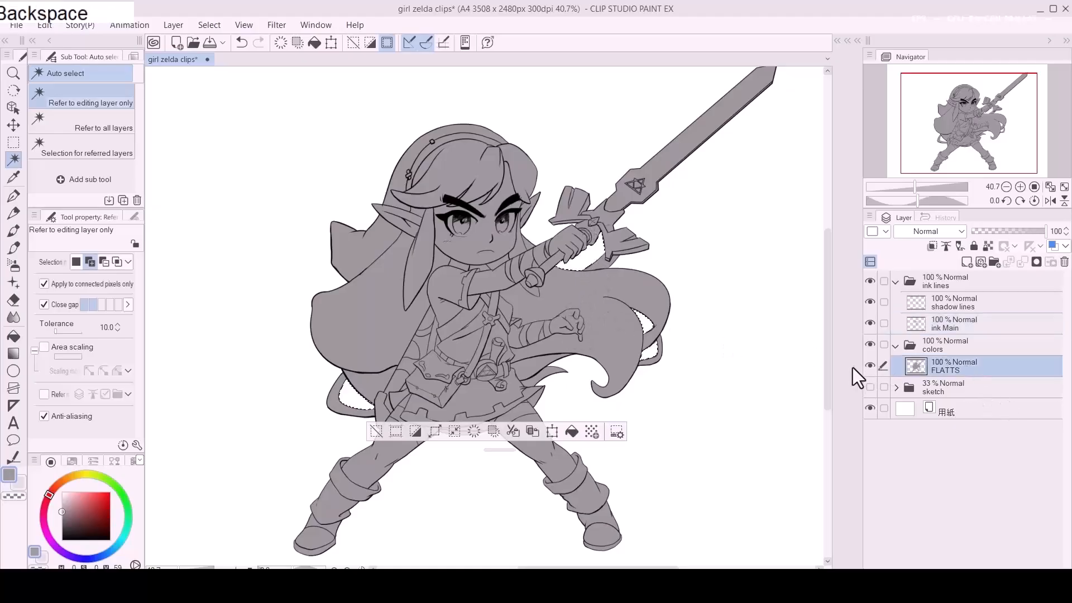
{"action": "key", "text": "ctrl+d"}
Step: Add a layer named hair above FLATTS and load the FLATTS silhouette as a selection
{"action": "key", "text": "z"}
{"action": "left_click_drag", "start_coordinate": [713, 311], "coordinate": [697, 310]}
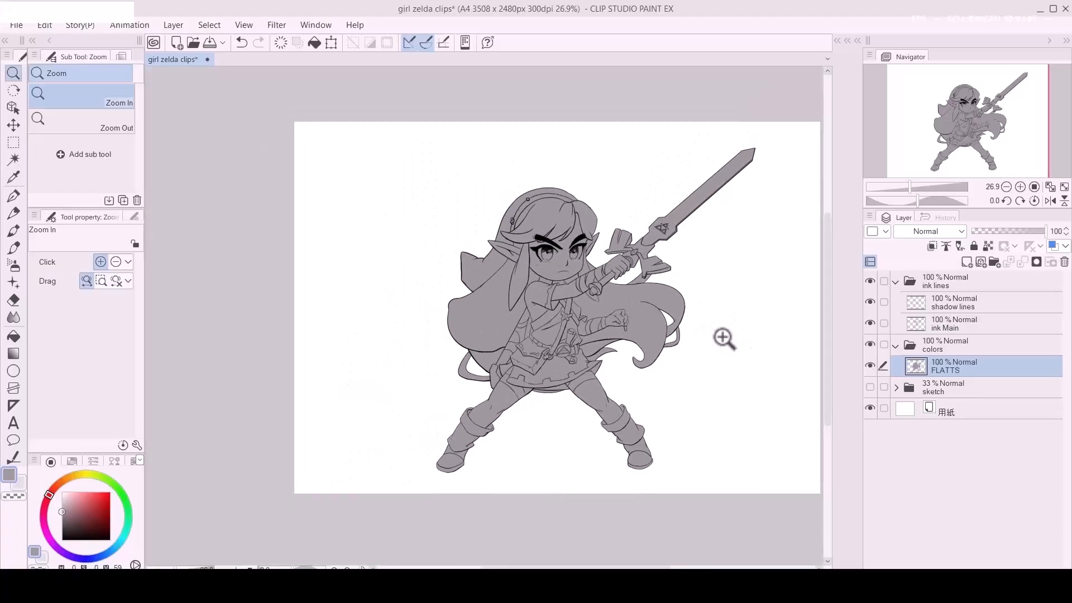
{"action": "left_click_drag", "start_coordinate": [680, 360], "coordinate": [631, 382]}
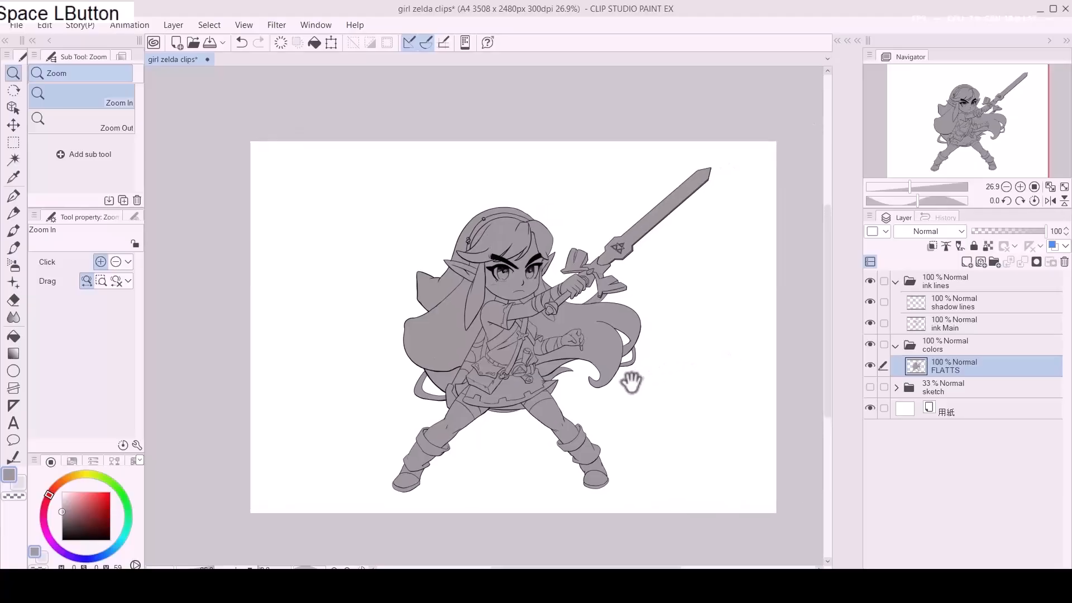
{"action": "left_click", "coordinate": [967, 262]}
{"action": "double_click", "coordinate": [944, 369]}
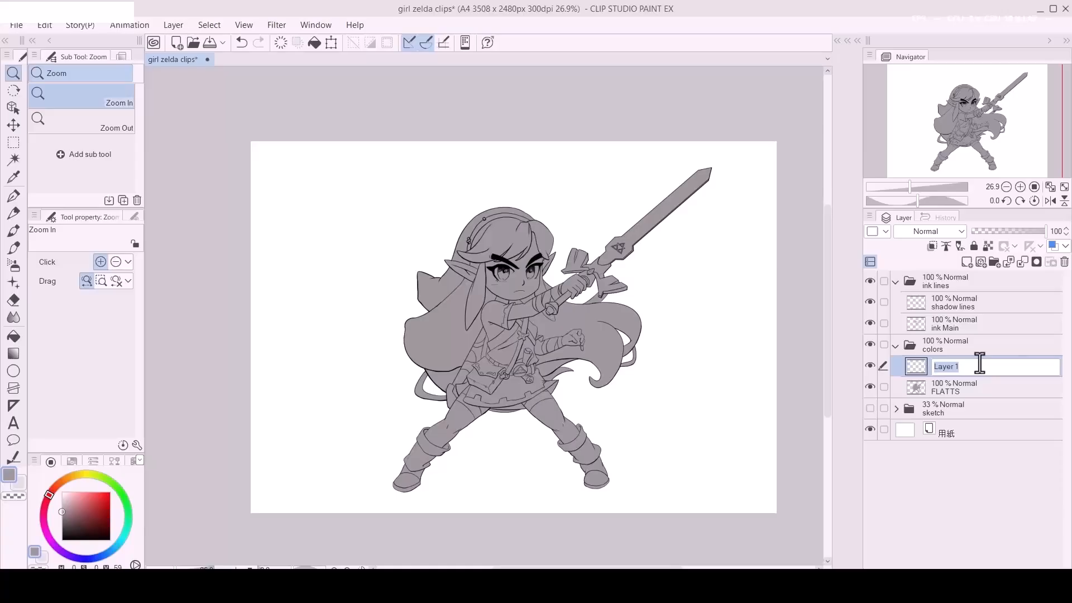
{"action": "type", "text": "hair"}
{"action": "key", "text": "KP_Enter"}
{"action": "left_click", "coordinate": [915, 386], "text": "ctrl"}
{"action": "left_click", "coordinate": [581, 353]}
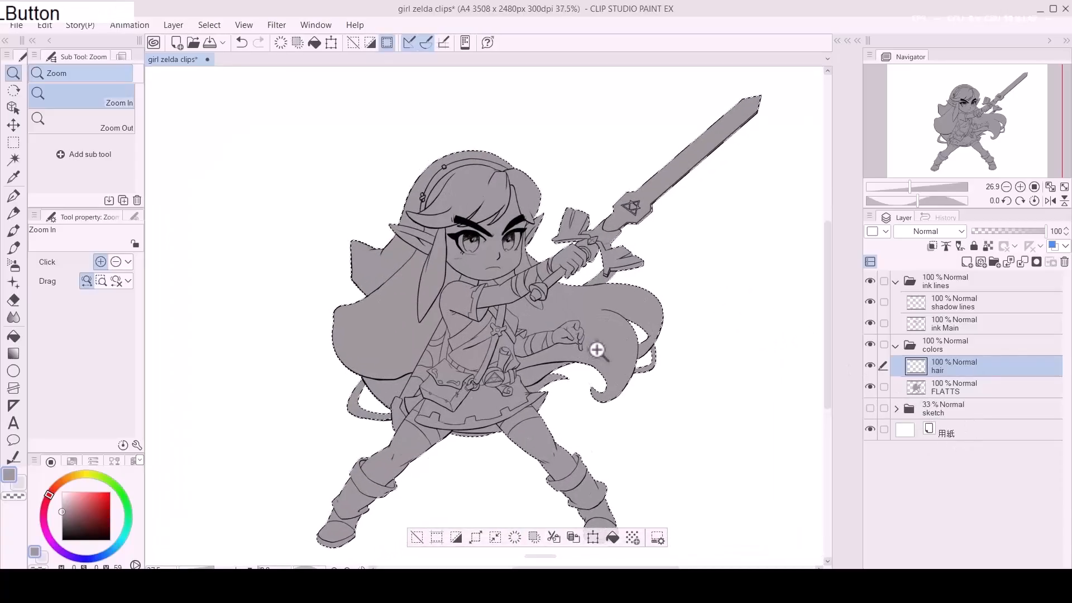
Step: Set the Turnip pen to size 90 with a bright yellow and paint a first patch on the character's long hair
{"action": "key", "text": "p"}
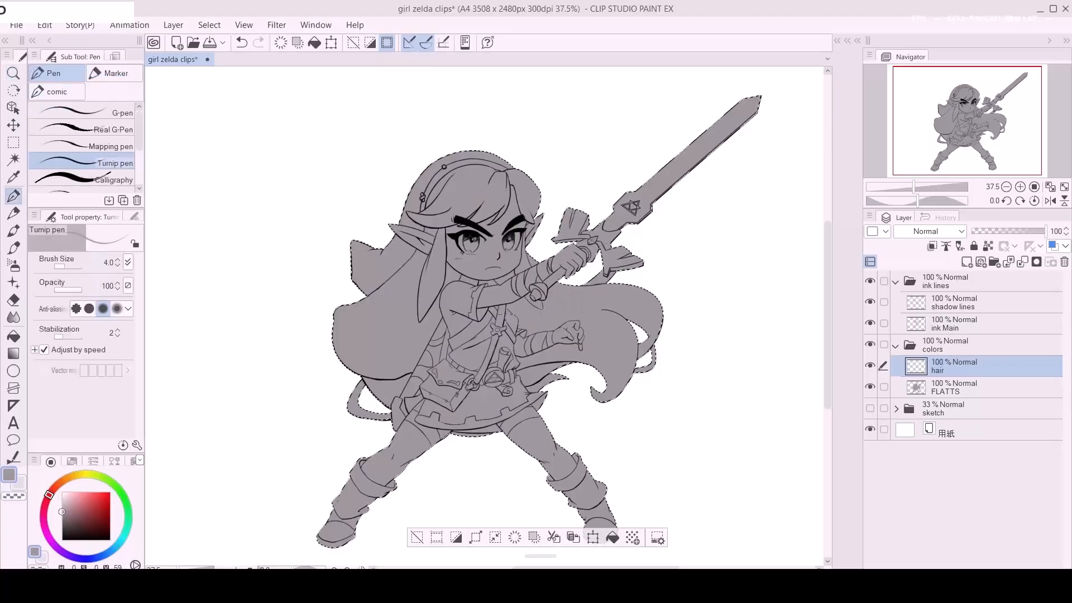
{"action": "left_click", "coordinate": [79, 475]}
{"action": "left_click", "coordinate": [95, 496]}
{"action": "key", "text": "bracketright"}
{"action": "key", "text": "bracketright"}
{"action": "key", "text": "bracketright"}
{"action": "key", "text": "bracketright"}
{"action": "key", "text": "bracketright"}
{"action": "key", "text": "bracketright"}
{"action": "key", "text": "bracketright"}
{"action": "key", "text": "bracketright"}
{"action": "key", "text": "bracketright"}
{"action": "key", "text": "bracketright"}
{"action": "key", "text": "bracketright"}
{"action": "mouse_move", "coordinate": [351, 342]}
{"action": "left_mouse_down"}
{"action": "mouse_move", "coordinate": [348, 328]}
{"action": "mouse_move", "coordinate": [362, 322]}
{"action": "left_mouse_up"}
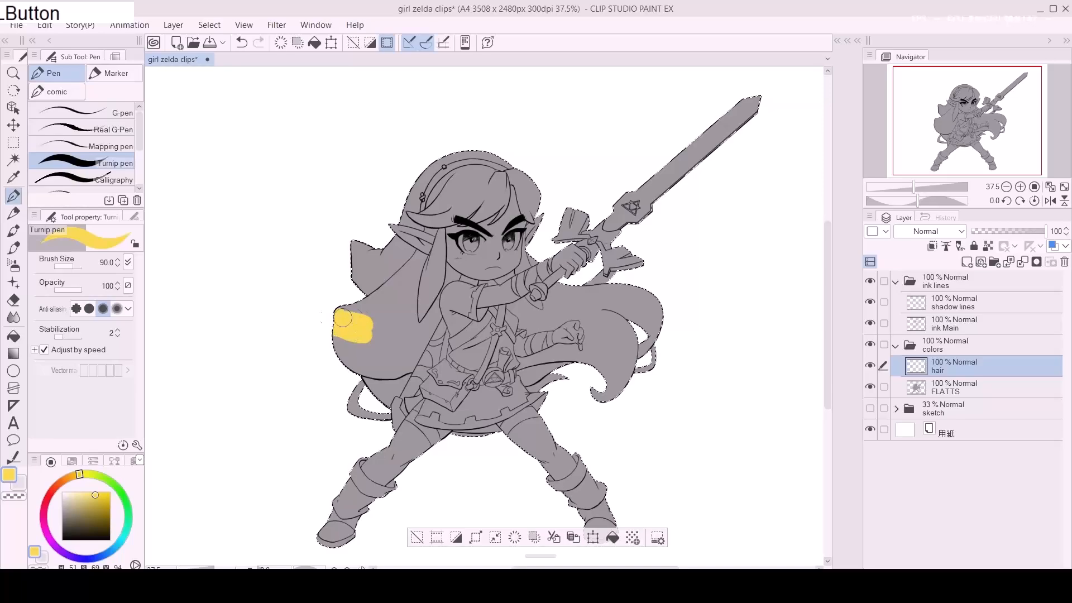
Step: Try a duller yellow and an orange-gold on the hair patch
{"action": "key", "text": "bracketleft"}
{"action": "mouse_move", "coordinate": [88, 501]}
{"action": "left_mouse_down"}
{"action": "mouse_move", "coordinate": [79, 505]}
{"action": "mouse_move", "coordinate": [89, 498]}
{"action": "left_mouse_up"}
{"action": "left_click_drag", "start_coordinate": [373, 330], "coordinate": [345, 324]}
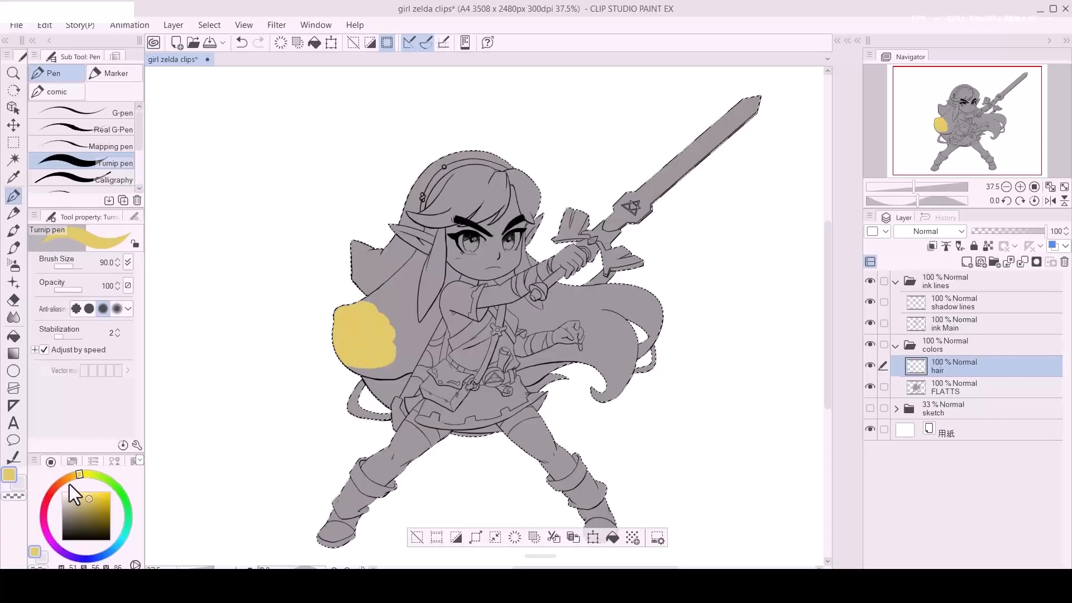
{"action": "left_click", "coordinate": [70, 479]}
{"action": "left_click_drag", "start_coordinate": [351, 344], "coordinate": [391, 337]}
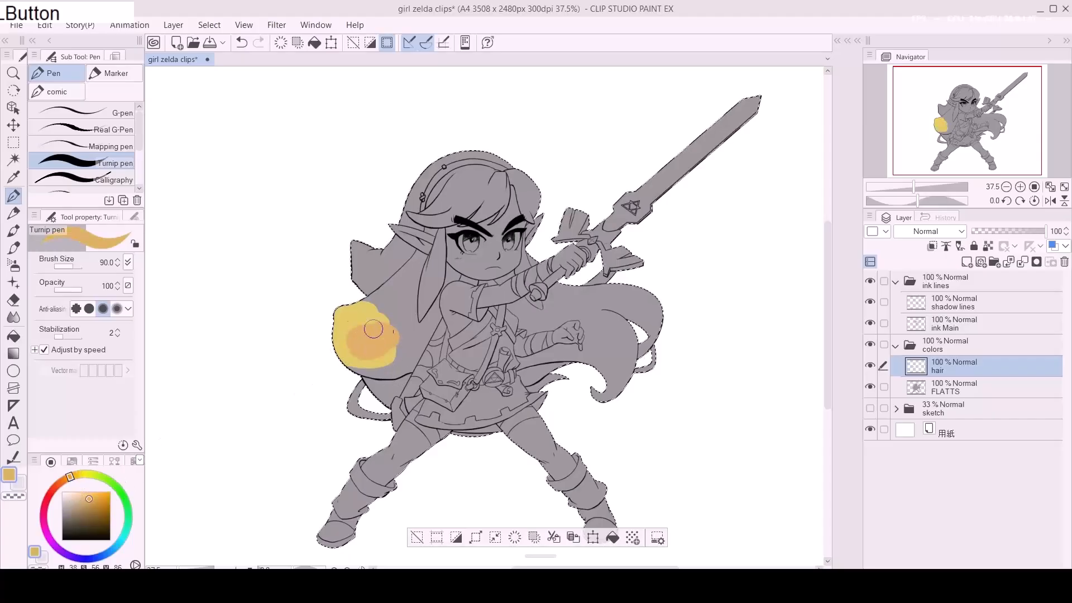
Step: Try muted tan and brown tones over the hair patch
{"action": "left_click", "coordinate": [81, 502]}
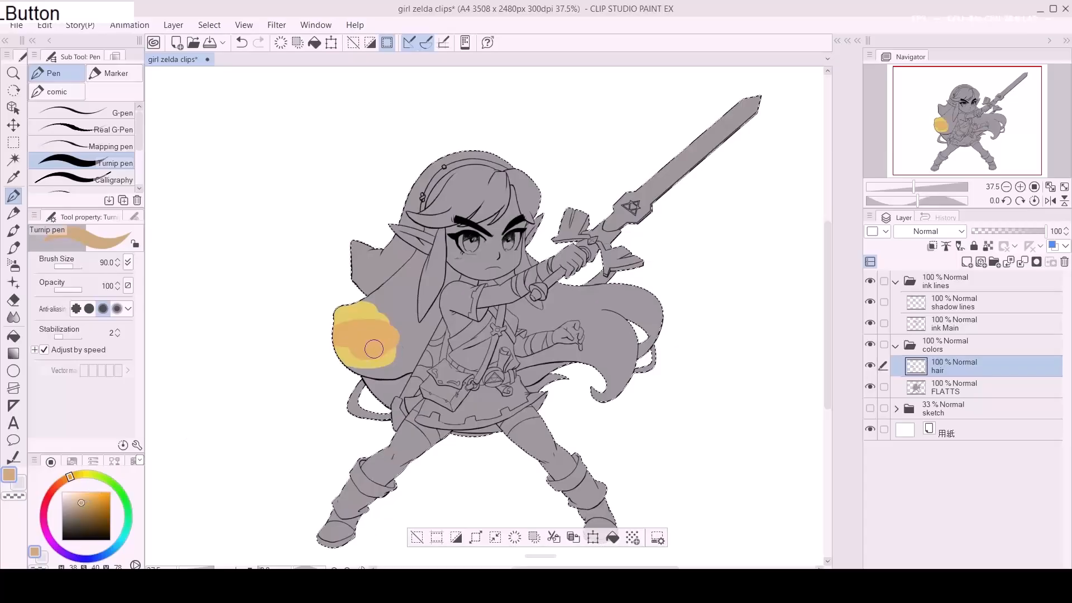
{"action": "left_click", "coordinate": [84, 509]}
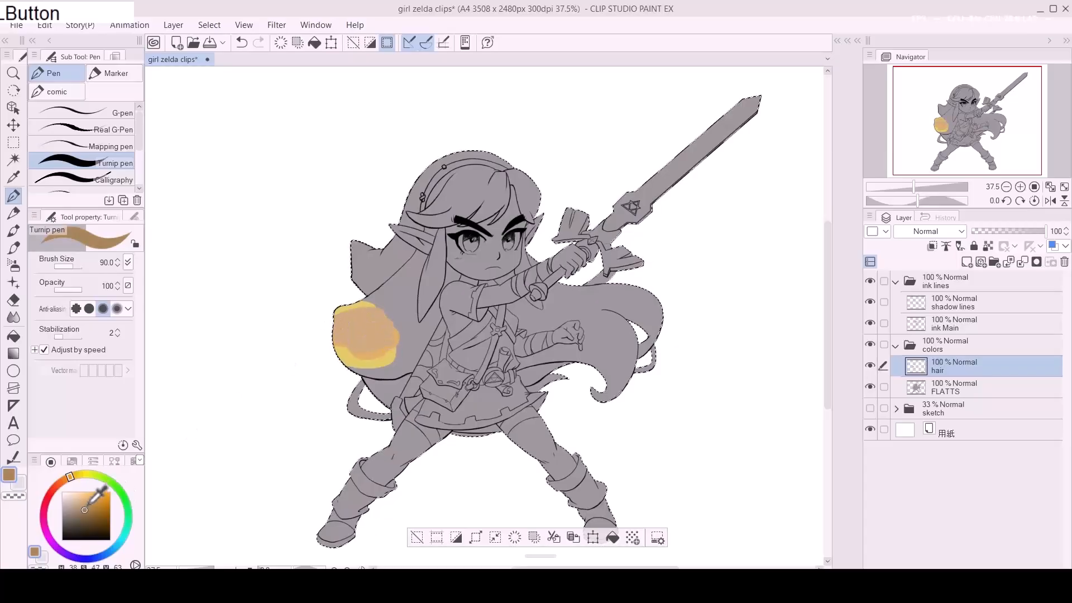
{"action": "left_click_drag", "start_coordinate": [372, 311], "coordinate": [375, 325]}
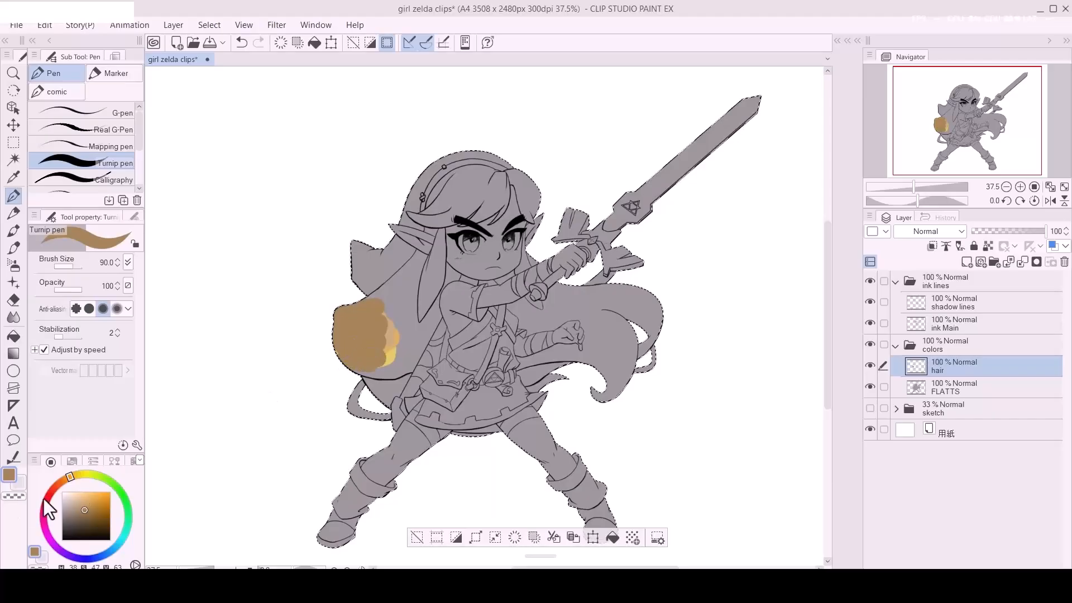
{"action": "left_click", "coordinate": [62, 480]}
{"action": "left_click_drag", "start_coordinate": [394, 340], "coordinate": [348, 324]}
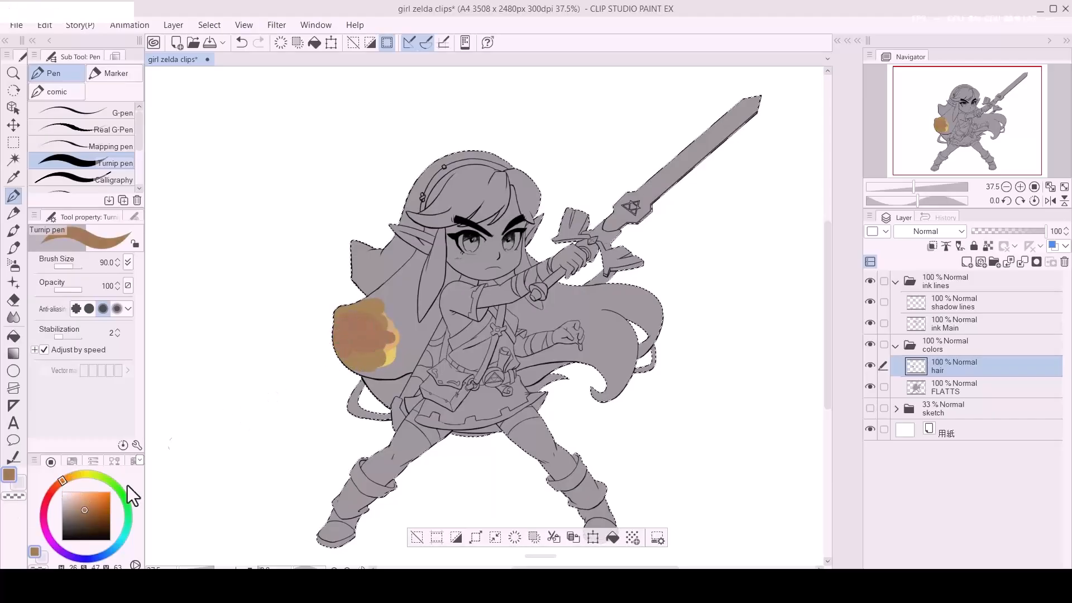
Step: Choose a soft reddish brown (hue 17, saturation 40, value 71) and paint the hair patch and the loop below it
{"action": "left_click", "coordinate": [85, 507]}
{"action": "left_click", "coordinate": [57, 484]}
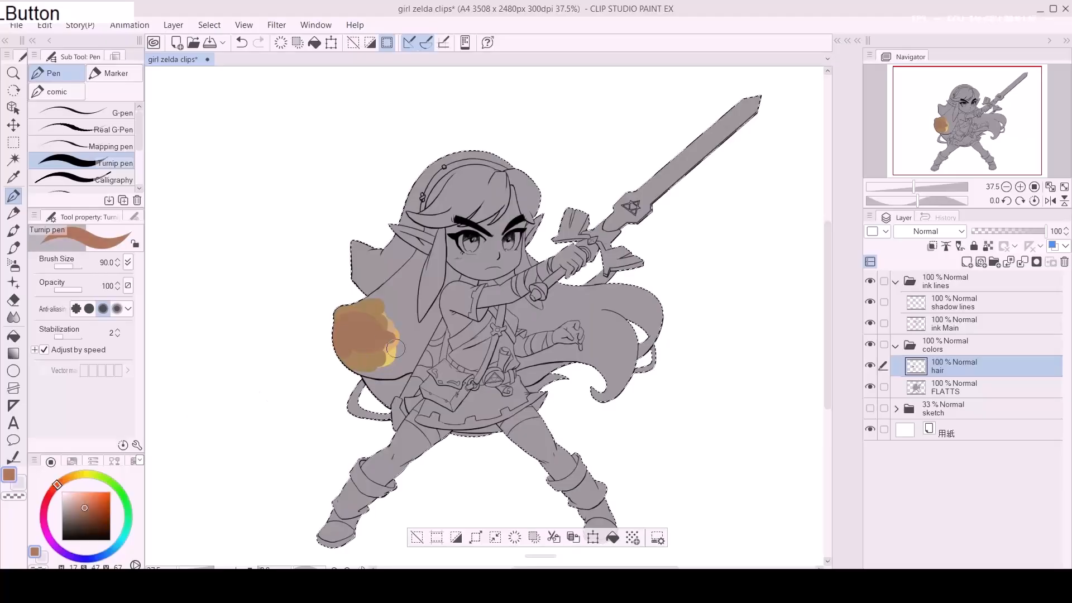
{"action": "left_click_drag", "start_coordinate": [340, 342], "coordinate": [369, 361]}
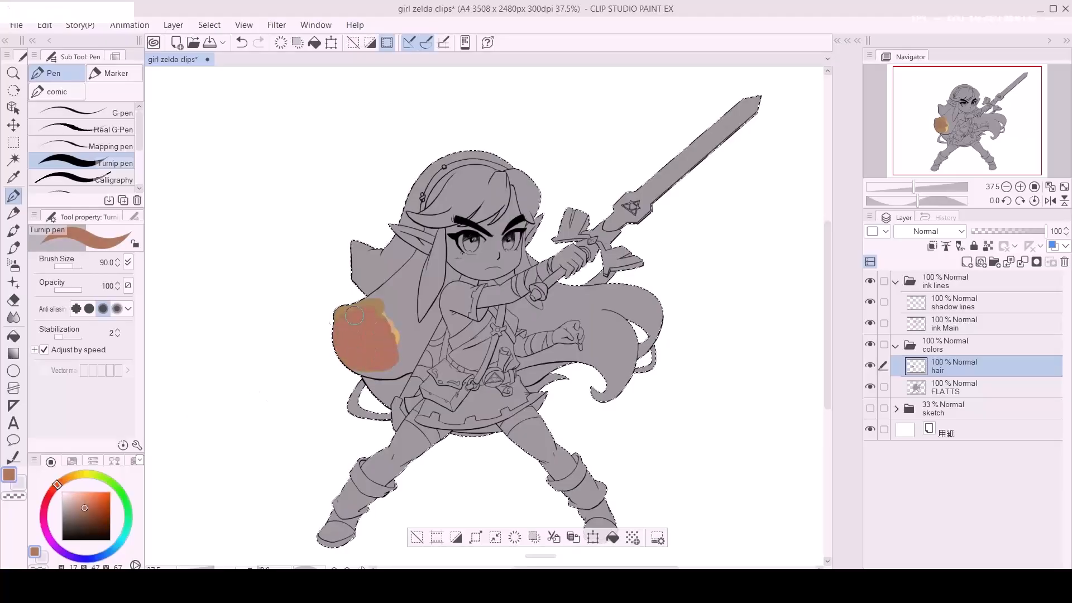
{"action": "left_click", "coordinate": [81, 504]}
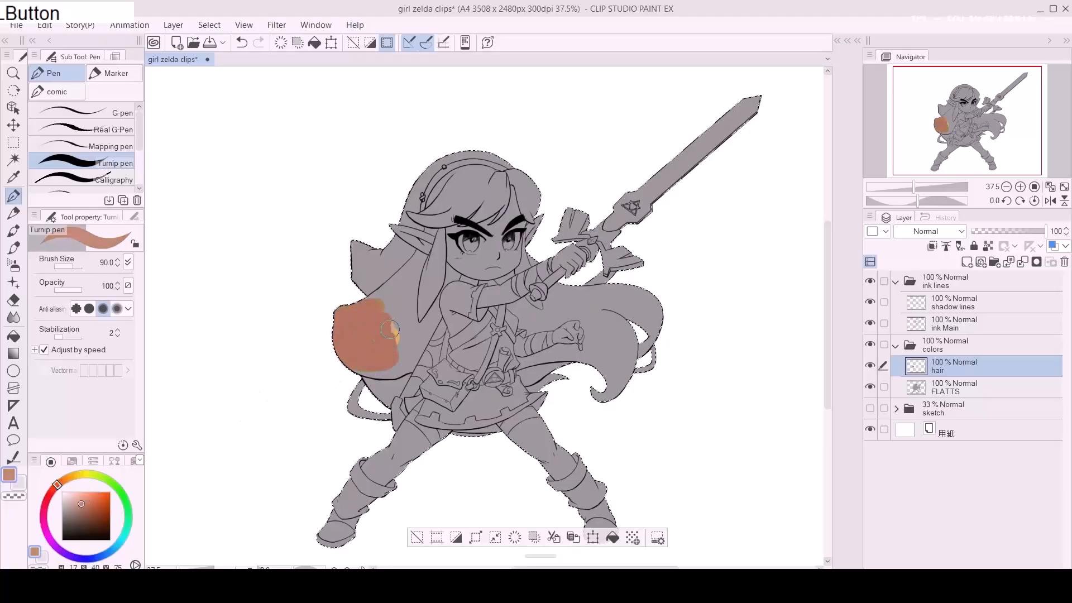
{"action": "left_click", "coordinate": [81, 506]}
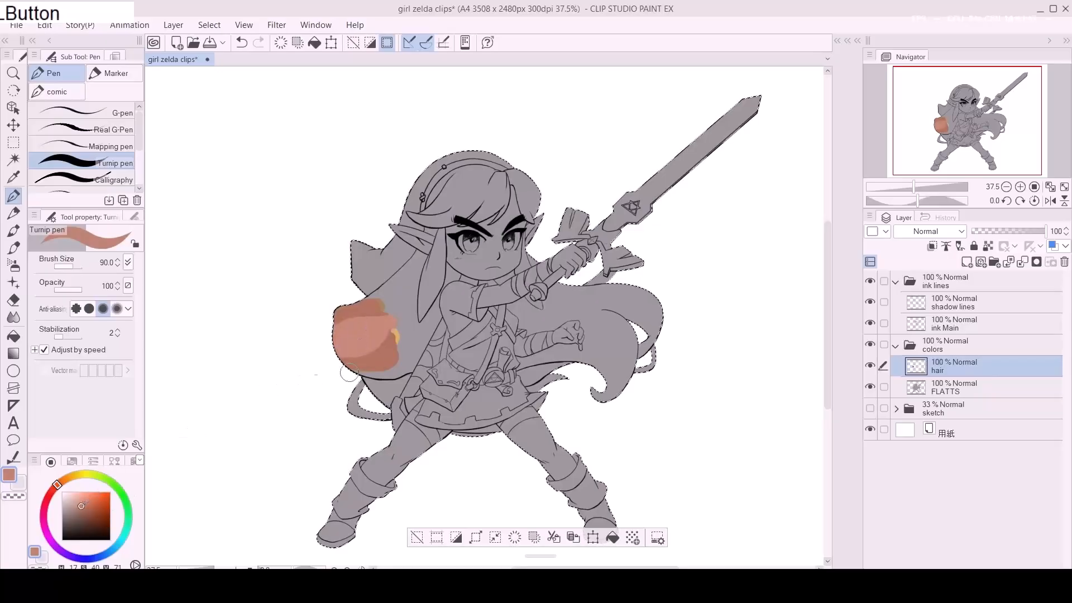
{"action": "left_click_drag", "start_coordinate": [352, 331], "coordinate": [369, 359]}
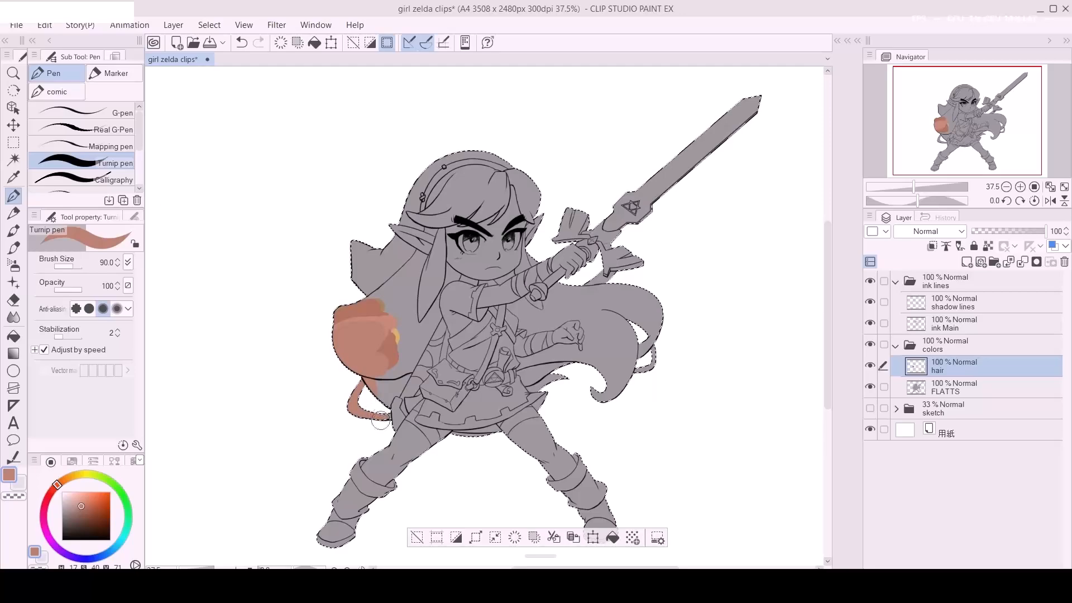
{"action": "mouse_move", "coordinate": [355, 339]}
{"action": "left_mouse_down"}
{"action": "mouse_move", "coordinate": [328, 339]}
{"action": "mouse_move", "coordinate": [337, 314]}
{"action": "left_mouse_up"}
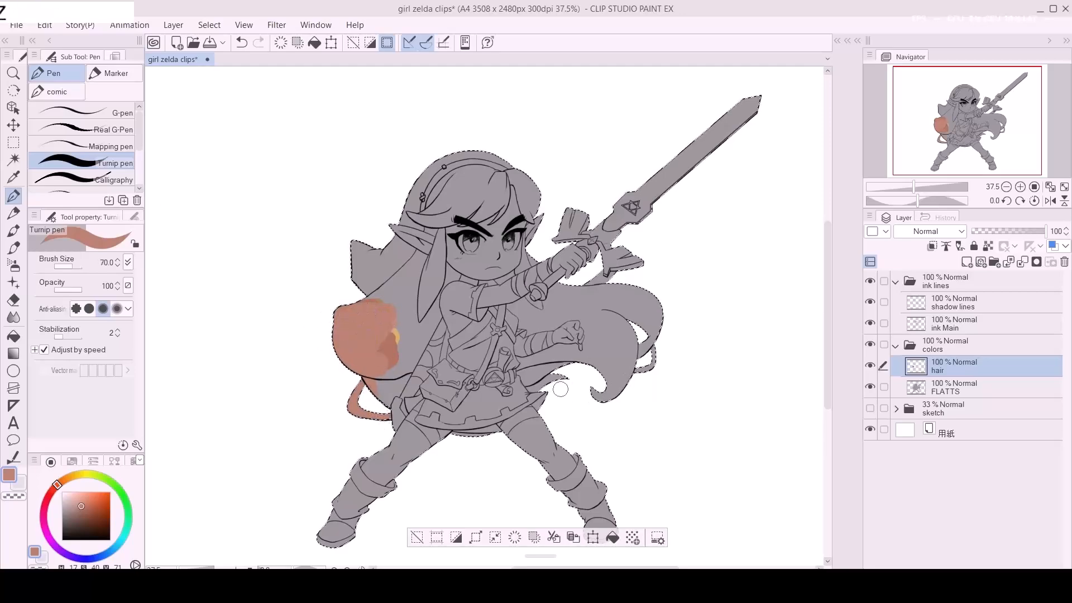
Step: Fill in the lower hair strand, then outline the unpainted hair beside the arm with straight strokes at brush size 20
{"action": "key", "text": "ctrl+space"}
{"action": "left_click_drag", "start_coordinate": [555, 389], "coordinate": [579, 378]}
{"action": "key", "text": "space"}
{"action": "left_click_drag", "start_coordinate": [357, 400], "coordinate": [524, 371]}
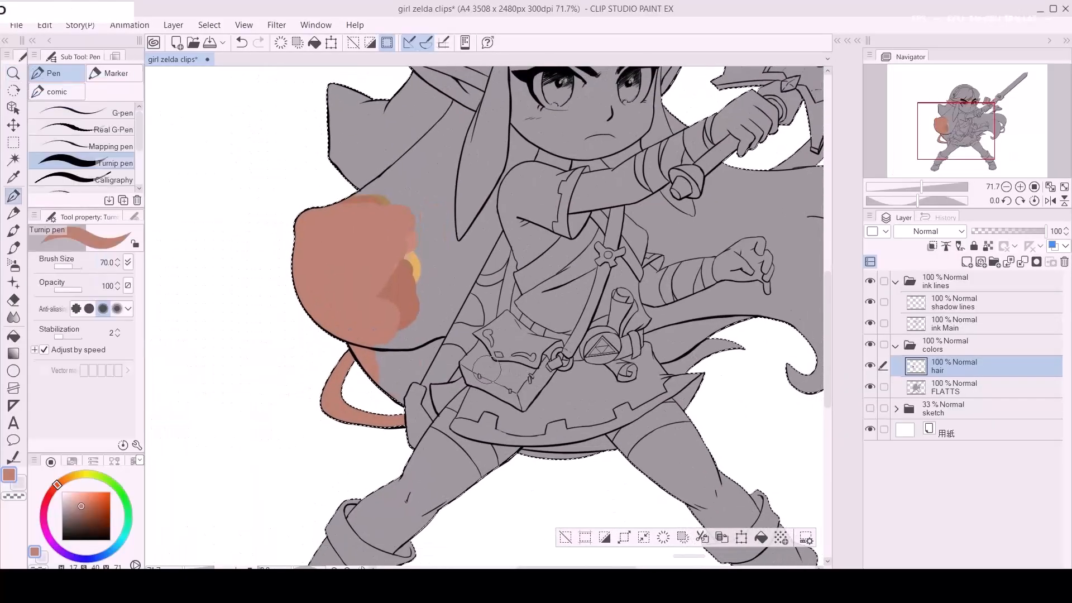
{"action": "mouse_move", "coordinate": [377, 327]}
{"action": "left_mouse_down"}
{"action": "mouse_move", "coordinate": [383, 418]}
{"action": "mouse_move", "coordinate": [397, 391]}
{"action": "left_mouse_up"}
{"action": "key", "text": "a"}
{"action": "key", "text": "a"}
{"action": "key", "text": "a"}
{"action": "key", "text": "a"}
{"action": "key", "text": "a"}
{"action": "key", "text": "shift"}
{"action": "left_click", "coordinate": [403, 387], "text": "shift"}
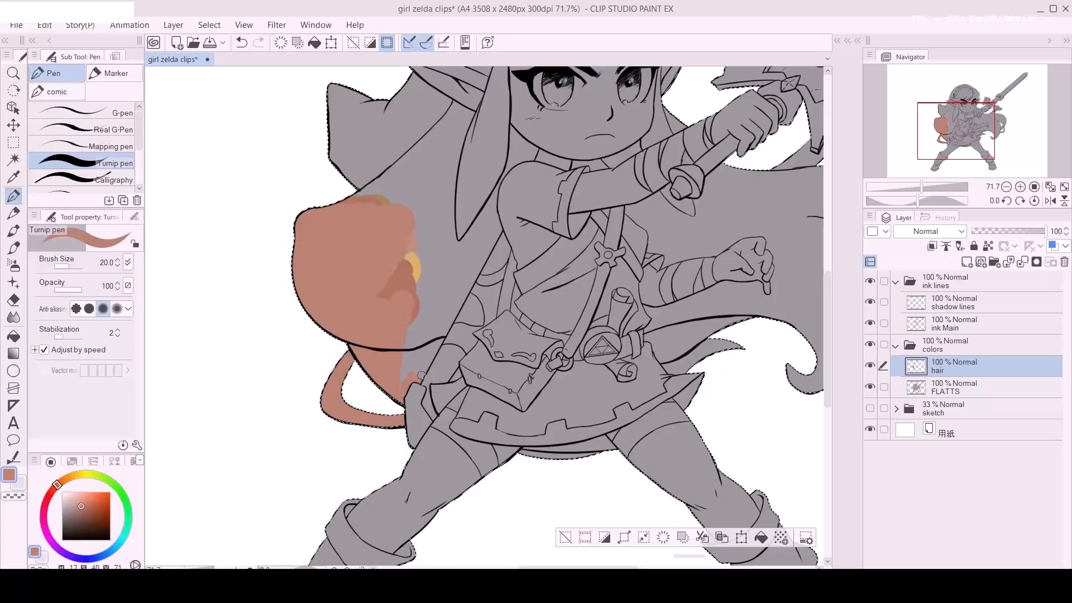
{"action": "left_click", "coordinate": [500, 226], "text": "shift"}
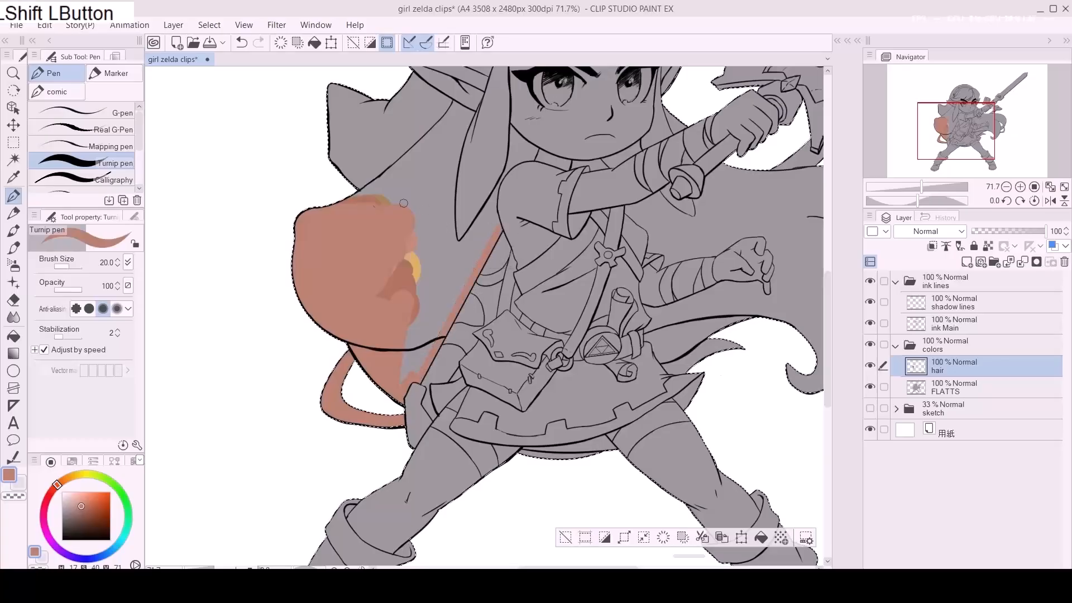
{"action": "left_click", "coordinate": [331, 222], "text": "shift"}
Step: Fill the outlined hair area with the reddish brown and extend the colour up along the hair's outer edge toward the ear
{"action": "key", "text": "e"}
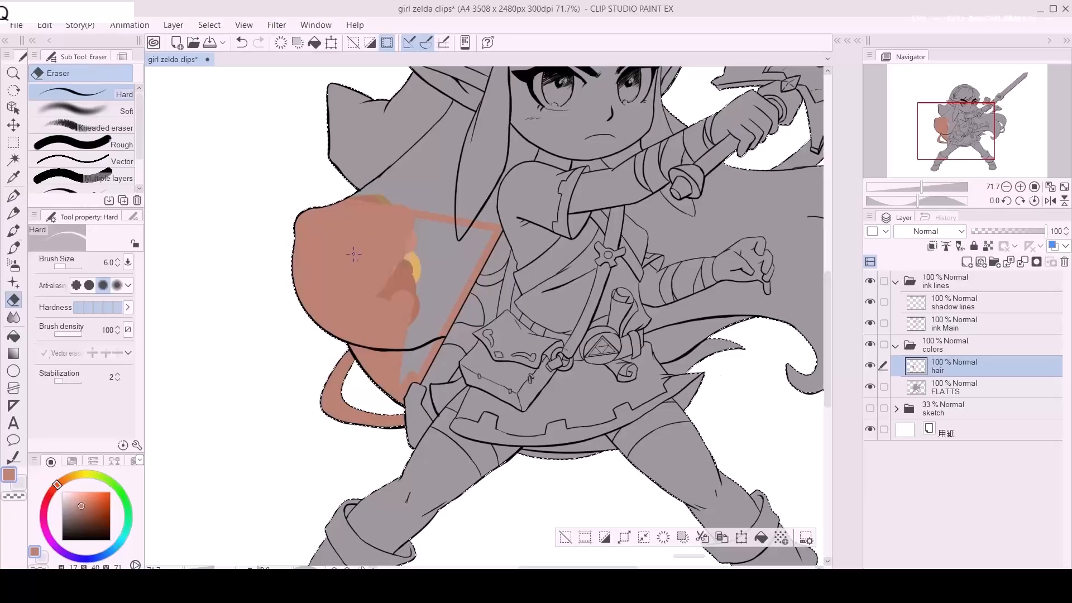
{"action": "key", "text": "p"}
{"action": "mouse_move", "coordinate": [385, 254]}
{"action": "left_mouse_down"}
{"action": "mouse_move", "coordinate": [444, 223]}
{"action": "mouse_move", "coordinate": [393, 380]}
{"action": "mouse_move", "coordinate": [405, 357]}
{"action": "mouse_move", "coordinate": [416, 370]}
{"action": "mouse_move", "coordinate": [458, 244]}
{"action": "mouse_move", "coordinate": [438, 316]}
{"action": "left_mouse_up"}
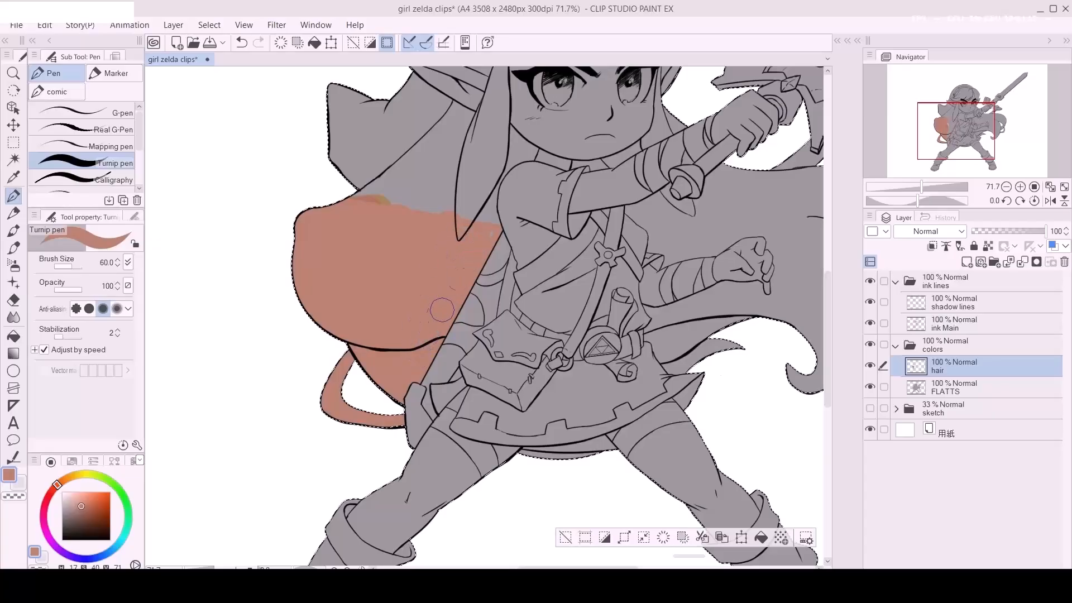
{"action": "left_click_drag", "start_coordinate": [479, 239], "coordinate": [419, 371]}
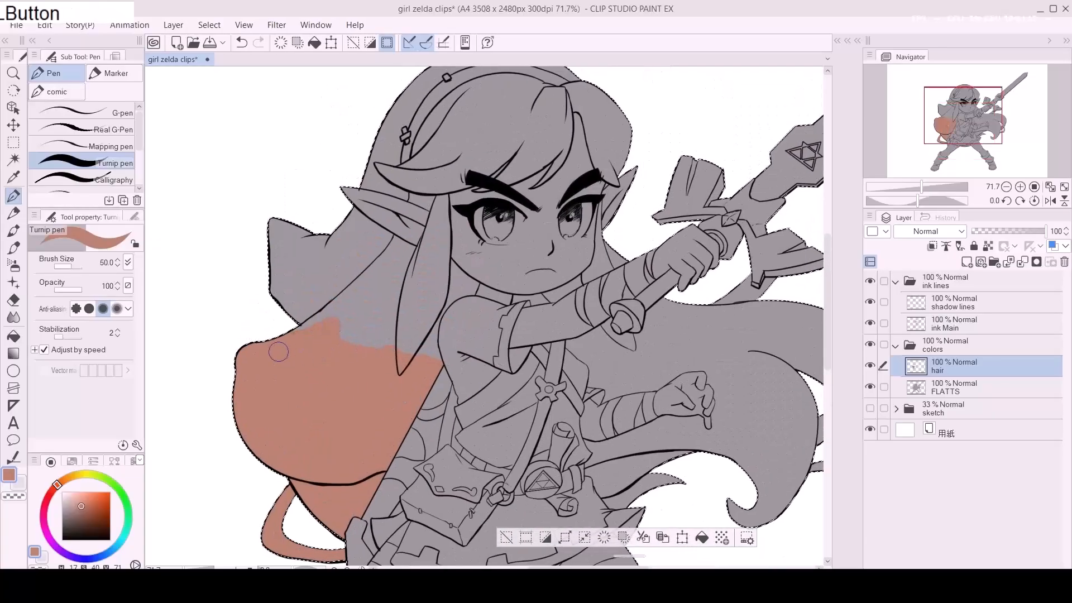
{"action": "left_click_drag", "start_coordinate": [315, 327], "coordinate": [358, 288]}
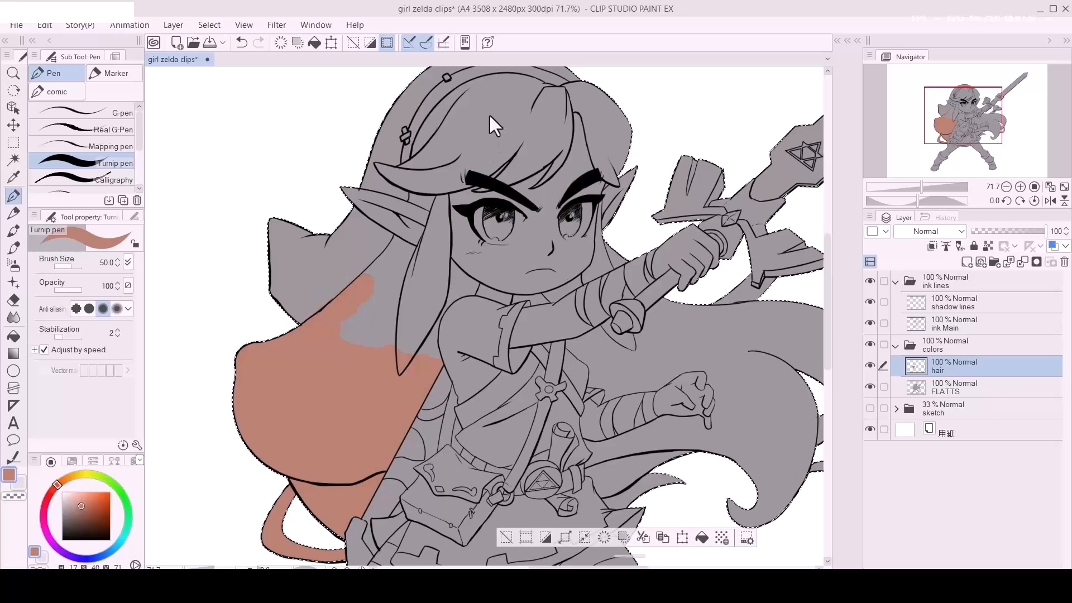
Step: Clean up the hair colour's outer edge below the ear with the Hard eraser at size 17.5
{"action": "key", "text": "ctrl+space"}
{"action": "mouse_move", "coordinate": [572, 336]}
{"action": "left_mouse_down"}
{"action": "mouse_move", "coordinate": [553, 430]}
{"action": "mouse_move", "coordinate": [555, 407]}
{"action": "mouse_move", "coordinate": [517, 330]}
{"action": "mouse_move", "coordinate": [501, 376]}
{"action": "mouse_move", "coordinate": [478, 370]}
{"action": "left_mouse_up"}
{"action": "key", "text": "z"}
{"action": "left_click_drag", "start_coordinate": [365, 329], "coordinate": [392, 322]}
{"action": "key", "text": "e"}
{"action": "key", "text": "d"}
{"action": "left_click", "coordinate": [313, 347]}
{"action": "key", "text": "d"}
{"action": "key", "text": "d"}
{"action": "key", "text": "d"}
{"action": "mouse_move", "coordinate": [331, 341]}
{"action": "left_mouse_down"}
{"action": "mouse_move", "coordinate": [317, 348]}
{"action": "mouse_move", "coordinate": [360, 308]}
{"action": "left_mouse_up"}
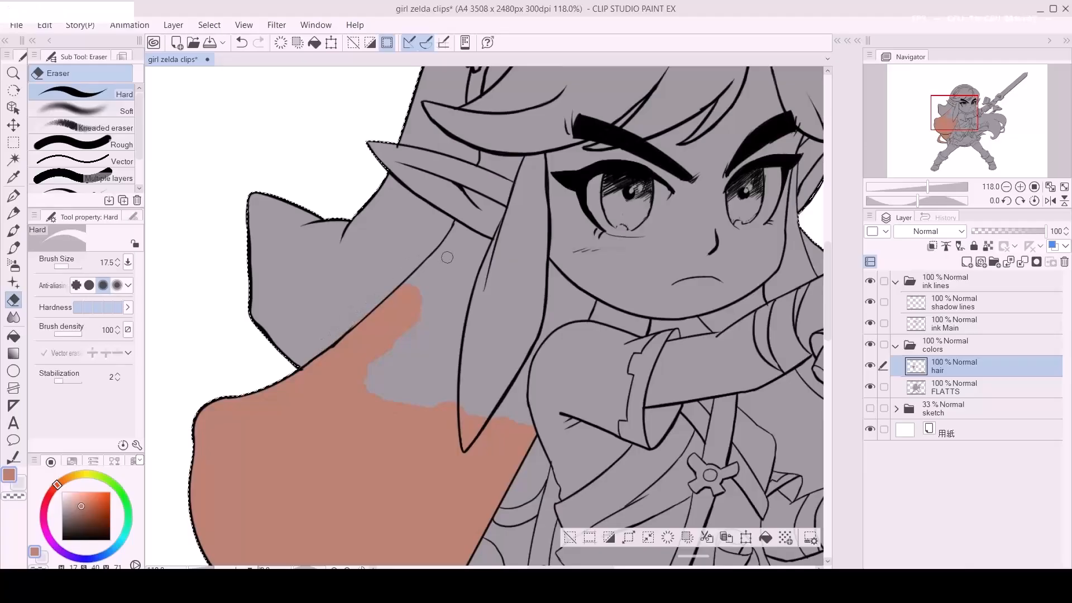
Step: Paint the remaining grey hair below the ear and behind the long side lock toward the shoulder with the Turnip pen
{"action": "key", "text": "p"}
{"action": "mouse_move", "coordinate": [426, 304]}
{"action": "left_mouse_down"}
{"action": "mouse_move", "coordinate": [407, 317]}
{"action": "mouse_move", "coordinate": [430, 278]}
{"action": "mouse_move", "coordinate": [409, 299]}
{"action": "mouse_move", "coordinate": [452, 259]}
{"action": "mouse_move", "coordinate": [359, 430]}
{"action": "mouse_move", "coordinate": [395, 429]}
{"action": "mouse_move", "coordinate": [408, 477]}
{"action": "mouse_move", "coordinate": [497, 417]}
{"action": "mouse_move", "coordinate": [507, 395]}
{"action": "mouse_move", "coordinate": [507, 424]}
{"action": "mouse_move", "coordinate": [502, 393]}
{"action": "mouse_move", "coordinate": [529, 425]}
{"action": "mouse_move", "coordinate": [520, 384]}
{"action": "left_mouse_up"}
{"action": "key", "text": "["}
{"action": "key", "text": "["}
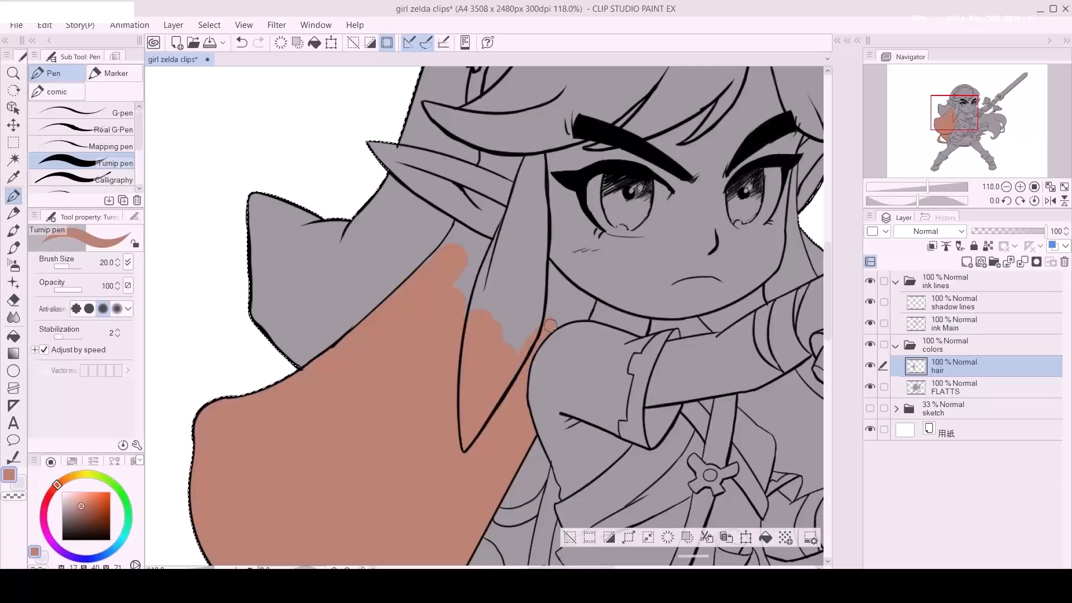
Step: Extend the reddish brown into the hair between the side lock and the jaw at brush size 20
{"action": "mouse_move", "coordinate": [565, 293]}
{"action": "left_mouse_down"}
{"action": "mouse_move", "coordinate": [530, 331]}
{"action": "mouse_move", "coordinate": [499, 303]}
{"action": "mouse_move", "coordinate": [533, 336]}
{"action": "mouse_move", "coordinate": [510, 301]}
{"action": "left_mouse_up"}
{"action": "key", "text": "]"}
{"action": "key", "text": "]"}
{"action": "key", "text": "["}
{"action": "key", "text": "["}
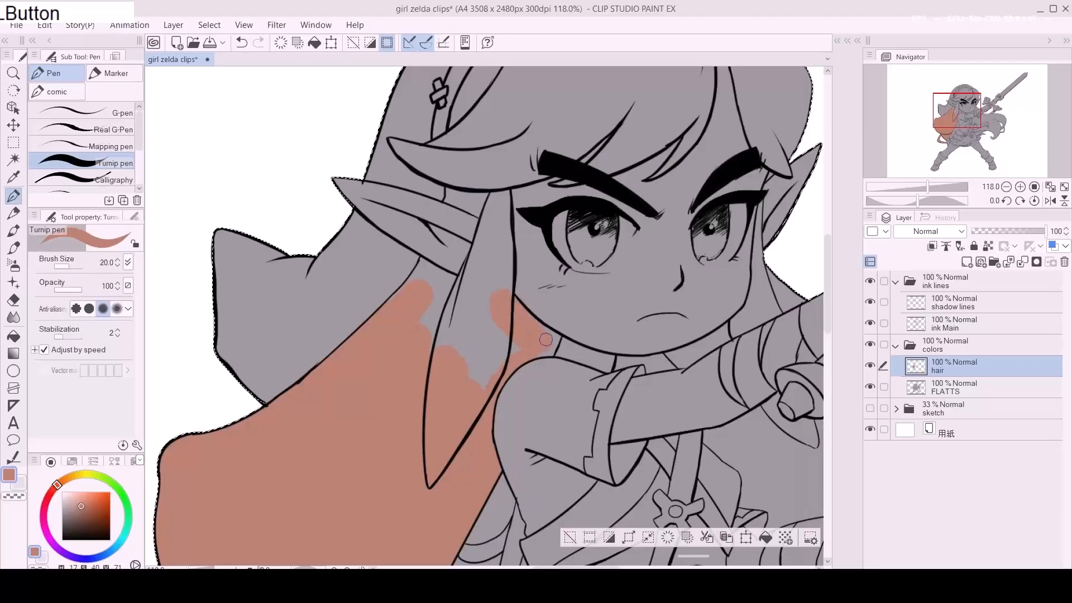
{"action": "key", "text": "e"}
{"action": "key", "text": "p"}
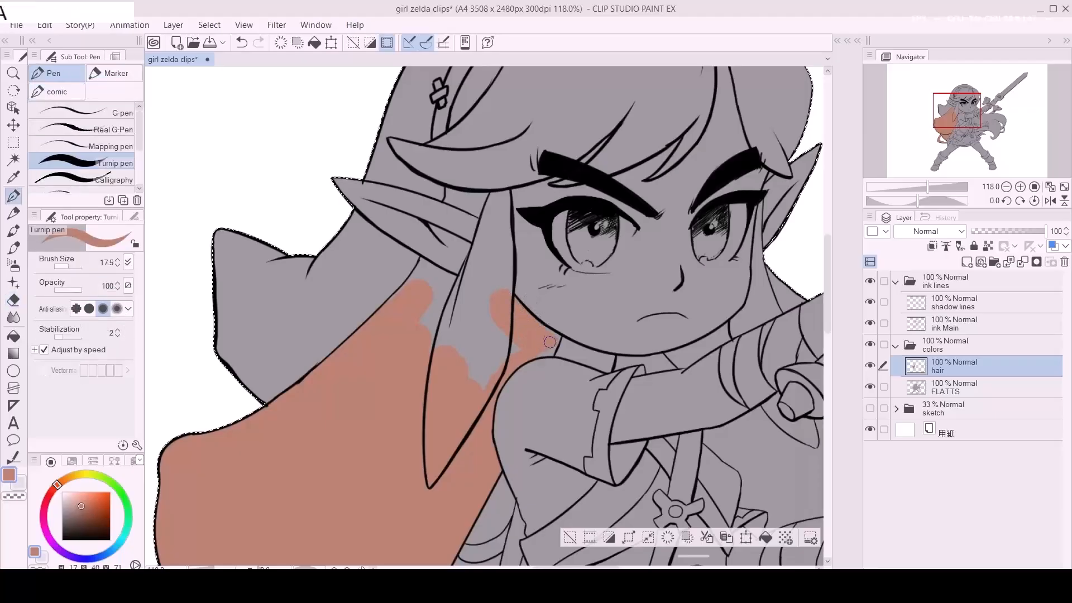
Step: Fill the long side lock in front of the ear with reddish brown up to the fringe
{"action": "key", "text": "bracketright"}
{"action": "key", "text": "bracketright"}
{"action": "key", "text": "bracketright"}
{"action": "key", "text": "bracketright"}
{"action": "mouse_move", "coordinate": [426, 304]}
{"action": "left_mouse_down"}
{"action": "mouse_move", "coordinate": [388, 317]}
{"action": "mouse_move", "coordinate": [420, 282]}
{"action": "mouse_move", "coordinate": [447, 337]}
{"action": "mouse_move", "coordinate": [483, 312]}
{"action": "mouse_move", "coordinate": [499, 369]}
{"action": "left_mouse_up"}
{"action": "mouse_move", "coordinate": [484, 298]}
{"action": "left_mouse_down"}
{"action": "mouse_move", "coordinate": [473, 378]}
{"action": "mouse_move", "coordinate": [457, 360]}
{"action": "mouse_move", "coordinate": [480, 329]}
{"action": "mouse_move", "coordinate": [487, 347]}
{"action": "left_mouse_up"}
{"action": "key", "text": "bracketleft"}
{"action": "key", "text": "bracketleft"}
{"action": "left_click_drag", "start_coordinate": [478, 301], "coordinate": [460, 355]}
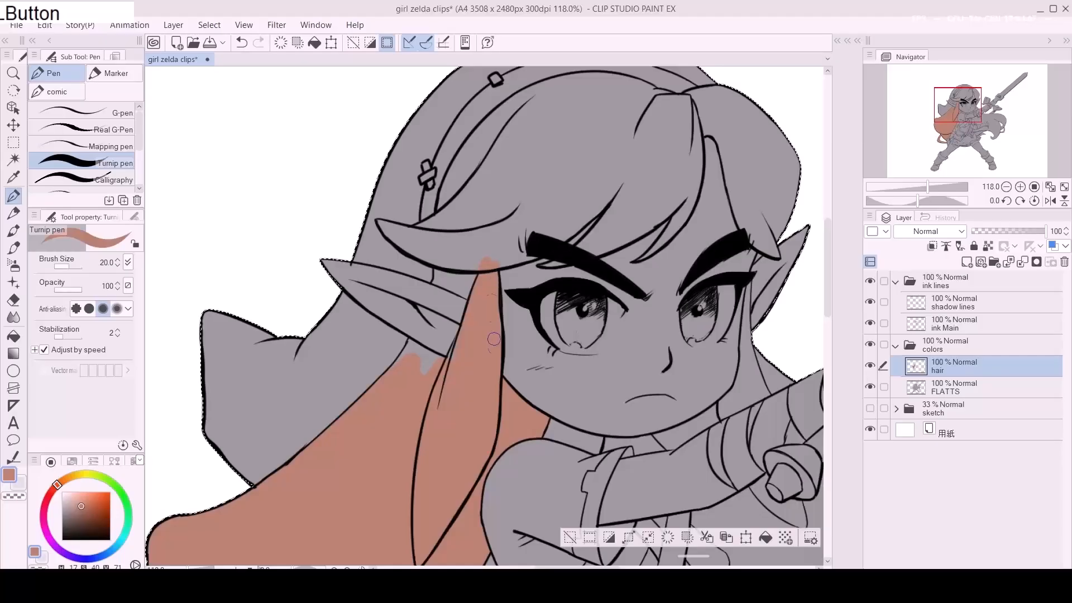
Step: Fill the hair gaps under the near ear at brush size 12.5 and colour the hair just above that ear
{"action": "key", "text": "bracketleft"}
{"action": "key", "text": "bracketleft"}
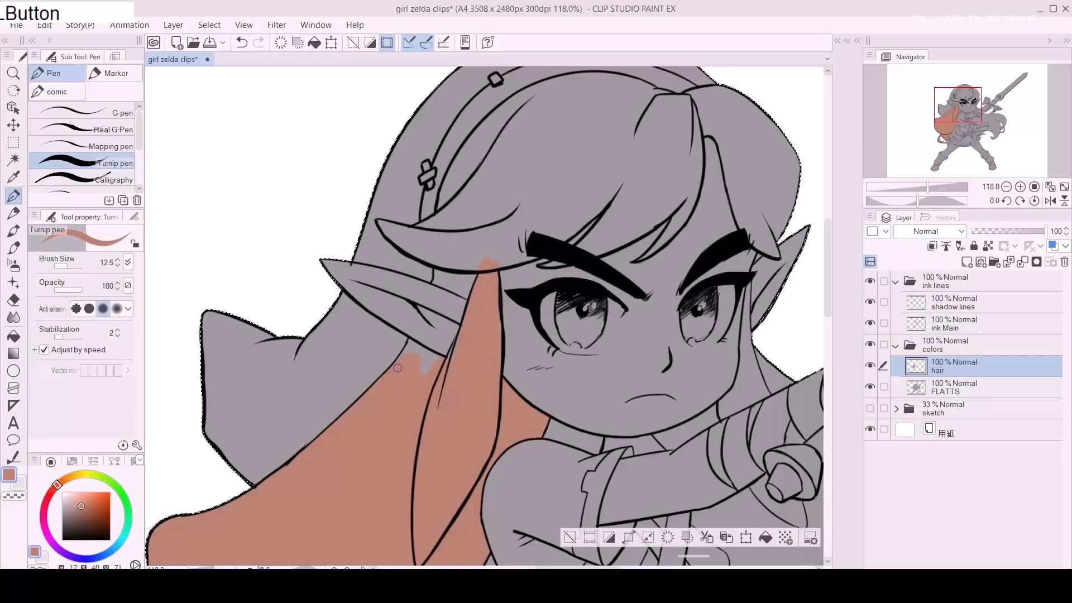
{"action": "left_click_drag", "start_coordinate": [436, 365], "coordinate": [439, 360]}
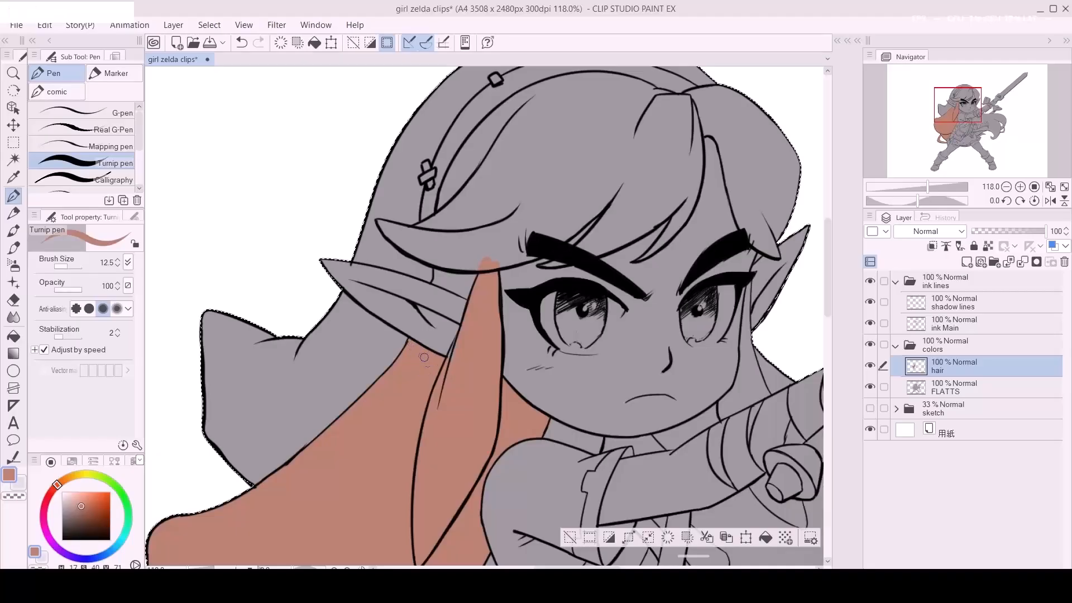
{"action": "left_click_drag", "start_coordinate": [447, 366], "coordinate": [463, 334]}
{"action": "mouse_move", "coordinate": [460, 286]}
{"action": "left_mouse_down"}
{"action": "mouse_move", "coordinate": [450, 345]}
{"action": "mouse_move", "coordinate": [428, 336]}
{"action": "mouse_move", "coordinate": [455, 347]}
{"action": "mouse_move", "coordinate": [445, 356]}
{"action": "left_mouse_up"}
Step: Lay colour along the fringe's lower edge above the near eyebrow and along the underside of its pointed tip
{"action": "left_click_drag", "start_coordinate": [529, 308], "coordinate": [506, 325]}
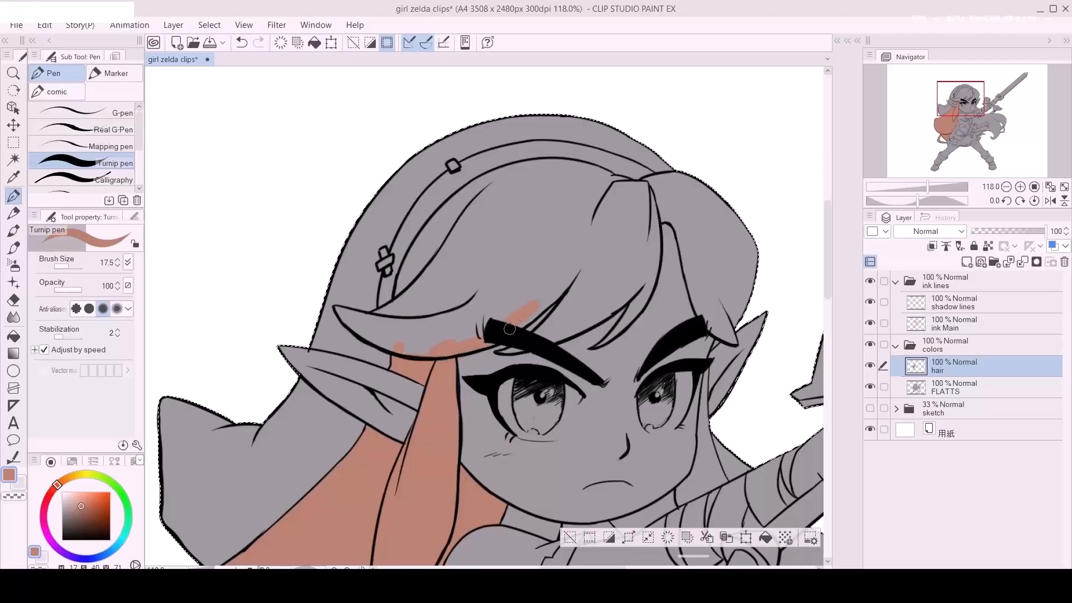
{"action": "left_click_drag", "start_coordinate": [573, 274], "coordinate": [502, 329]}
{"action": "key", "text": "a"}
{"action": "key", "text": "a"}
{"action": "left_click_drag", "start_coordinate": [338, 311], "coordinate": [421, 350]}
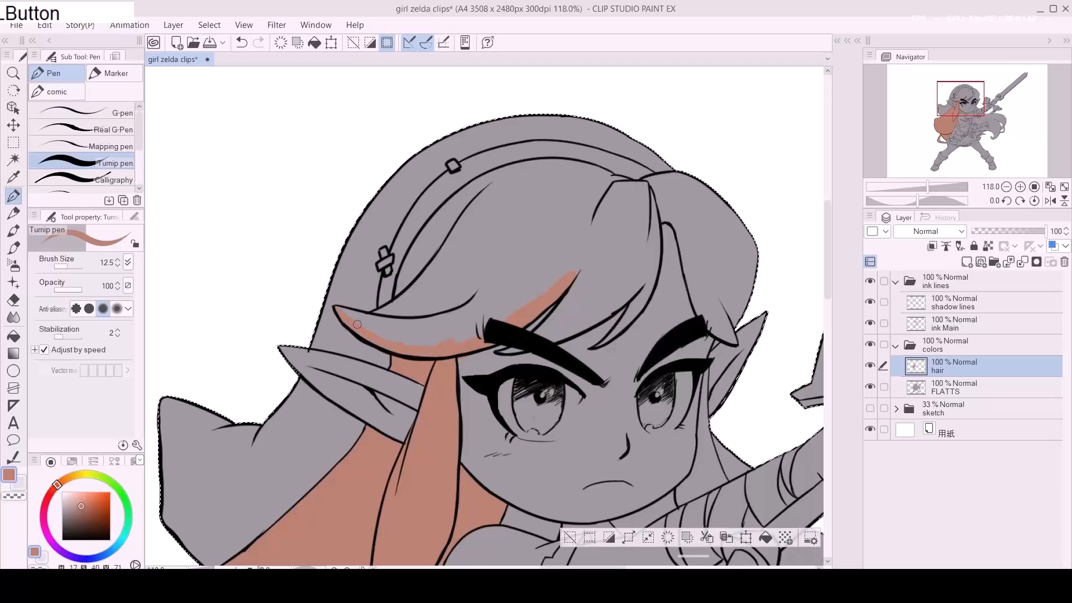
Step: Paint the upper edge of the fringe's pointed tip and add strokes into the hair above it
{"action": "left_click_drag", "start_coordinate": [338, 312], "coordinate": [483, 326]}
{"action": "mouse_move", "coordinate": [422, 292]}
{"action": "left_mouse_down"}
{"action": "mouse_move", "coordinate": [404, 347]}
{"action": "mouse_move", "coordinate": [445, 323]}
{"action": "left_mouse_up"}
{"action": "key", "text": "d"}
{"action": "key", "text": "d"}
{"action": "left_click_drag", "start_coordinate": [393, 344], "coordinate": [436, 297]}
{"action": "key", "text": "a"}
{"action": "key", "text": "a"}
Step: Paint the fringe's outer edge upward from the pointed tip along the inside of the headband
{"action": "left_click_drag", "start_coordinate": [413, 335], "coordinate": [385, 383]}
{"action": "left_click_drag", "start_coordinate": [410, 306], "coordinate": [389, 328]}
{"action": "key", "text": "d"}
{"action": "key", "text": "d"}
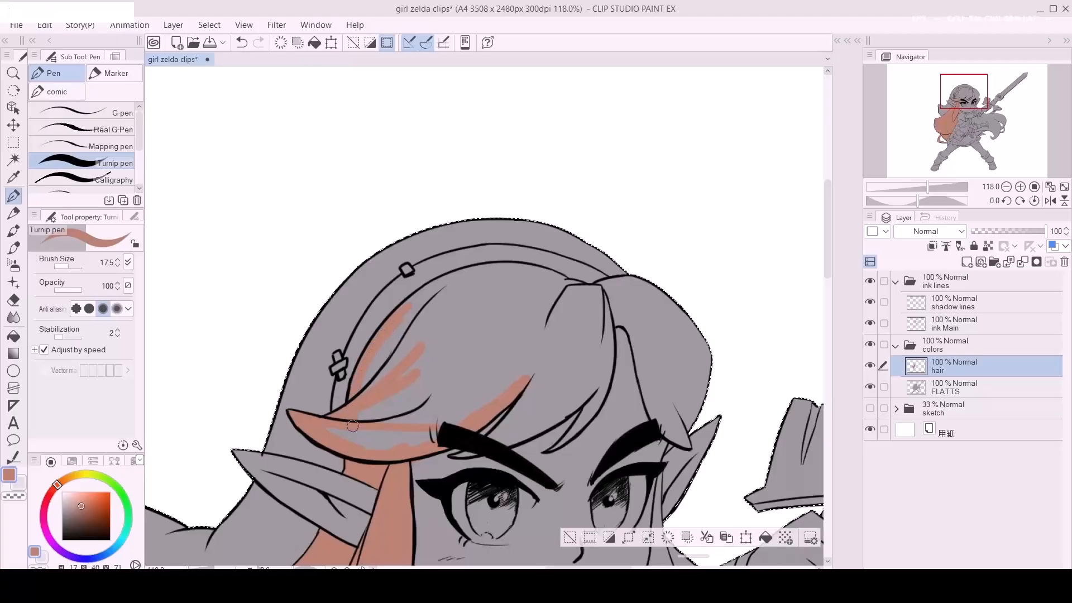
{"action": "left_click_drag", "start_coordinate": [400, 322], "coordinate": [363, 353]}
{"action": "key", "text": "d"}
{"action": "key", "text": "d"}
{"action": "key", "text": "d"}
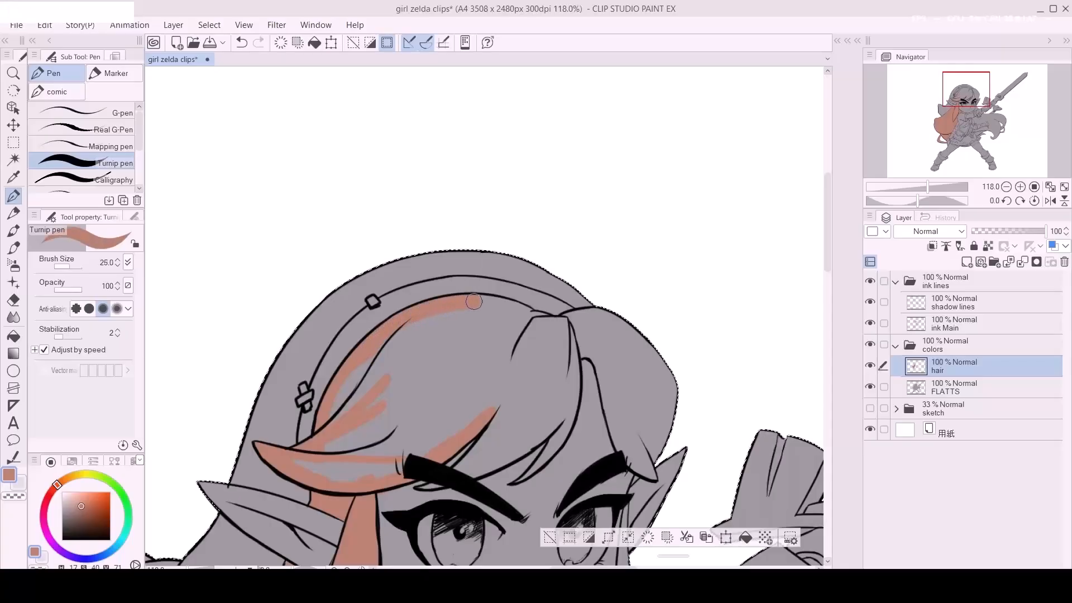
Step: Continue the fringe's edge colour along the headband to the hair parting at brush size 20
{"action": "key", "text": "a"}
{"action": "key", "text": "a"}
{"action": "key", "text": "a"}
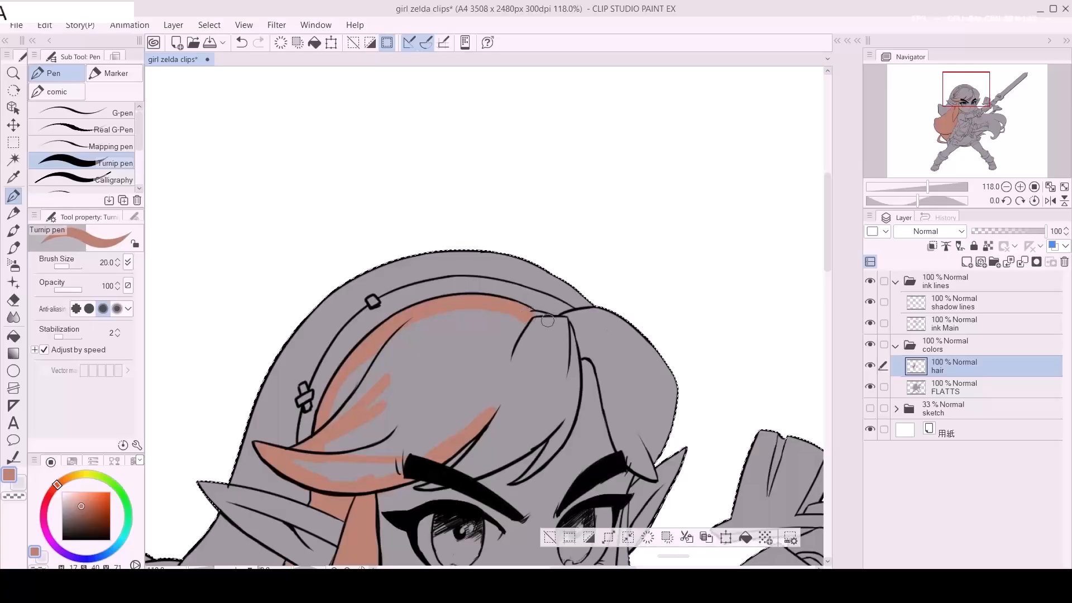
{"action": "left_click_drag", "start_coordinate": [534, 315], "coordinate": [528, 317]}
{"action": "left_click_drag", "start_coordinate": [545, 375], "coordinate": [537, 321]}
Step: Paint the small fringe strand tips over the near eyebrow at brush size 10
{"action": "key", "text": "a"}
{"action": "key", "text": "a"}
{"action": "key", "text": "a"}
{"action": "mouse_move", "coordinate": [415, 434]}
{"action": "left_mouse_down"}
{"action": "mouse_move", "coordinate": [457, 416]}
{"action": "mouse_move", "coordinate": [417, 434]}
{"action": "left_mouse_up"}
{"action": "key", "text": "s"}
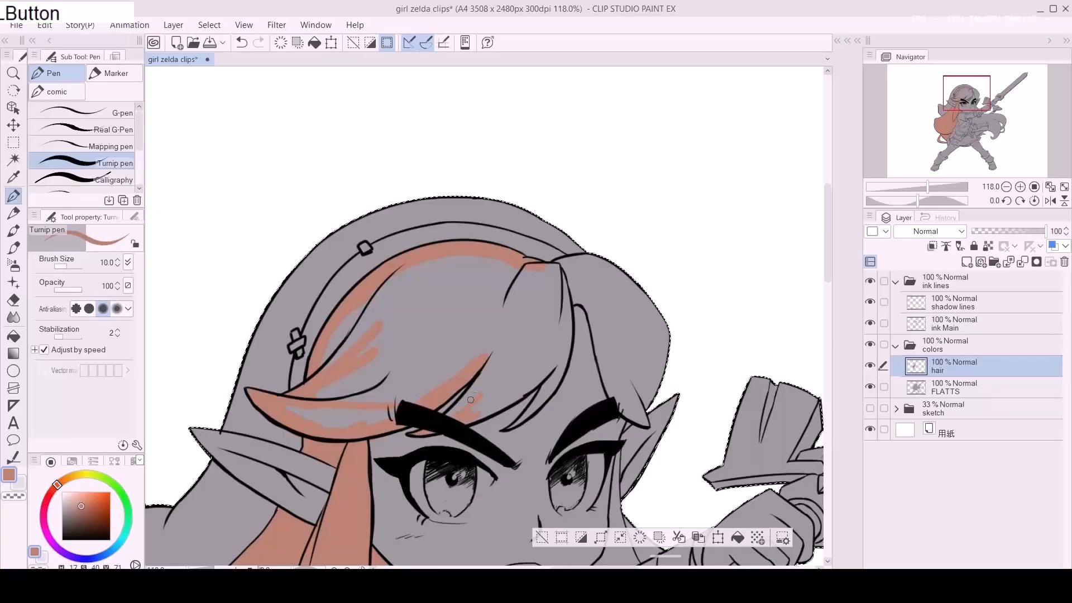
{"action": "key", "text": "s"}
{"action": "key", "text": "s"}
{"action": "left_click_drag", "start_coordinate": [455, 410], "coordinate": [507, 342]}
Step: Outline the pointed fringe strand between the eyebrows at brush size 8 and colour up its inner edge toward the parting
{"action": "mouse_move", "coordinate": [432, 429]}
{"action": "left_mouse_down", "text": "ctrl+alt"}
{"action": "mouse_move", "coordinate": [536, 383]}
{"action": "mouse_move", "coordinate": [562, 353]}
{"action": "left_mouse_up", "text": "ctrl+alt"}
{"action": "key", "text": "a"}
{"action": "key", "text": "a"}
{"action": "key", "text": "a"}
{"action": "key", "text": "a"}
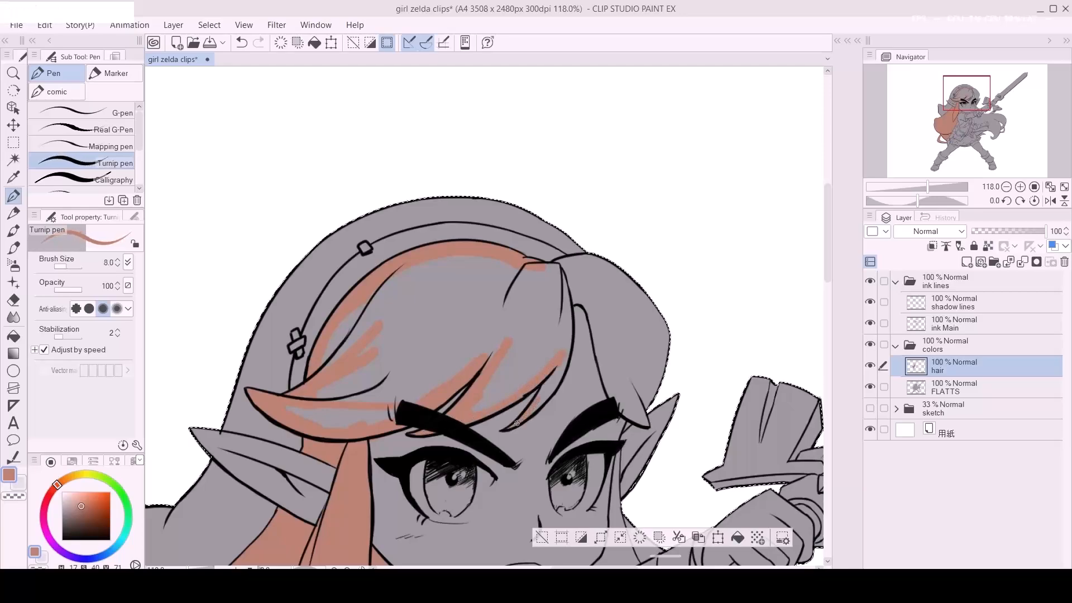
{"action": "mouse_move", "coordinate": [528, 409]}
{"action": "left_mouse_down", "text": "ctrl+alt"}
{"action": "mouse_move", "coordinate": [575, 381]}
{"action": "mouse_move", "coordinate": [567, 333]}
{"action": "left_mouse_up", "text": "ctrl+alt"}
{"action": "key", "text": "bracketright"}
{"action": "key", "text": "bracketright"}
{"action": "left_click_drag", "start_coordinate": [473, 409], "coordinate": [558, 338]}
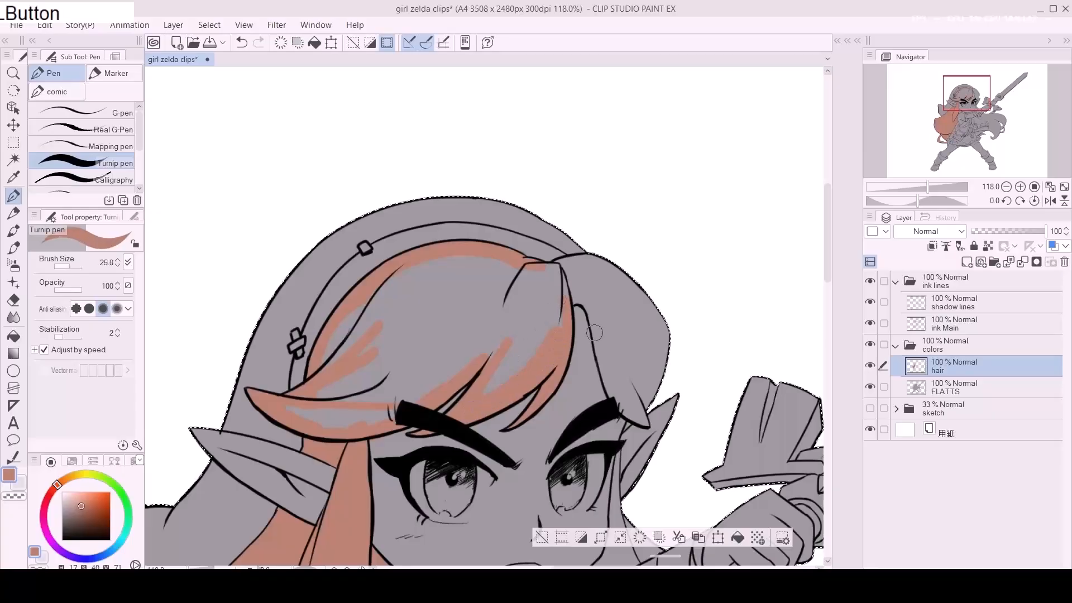
Step: Fill the whole interior of the fringe with reddish brown using a larger brush
{"action": "key", "text": "bracketright"}
{"action": "key", "text": "bracketright"}
{"action": "mouse_move", "coordinate": [284, 409]}
{"action": "left_mouse_down"}
{"action": "mouse_move", "coordinate": [373, 419]}
{"action": "mouse_move", "coordinate": [462, 369]}
{"action": "mouse_move", "coordinate": [315, 414]}
{"action": "mouse_move", "coordinate": [461, 353]}
{"action": "mouse_move", "coordinate": [322, 408]}
{"action": "mouse_move", "coordinate": [453, 349]}
{"action": "mouse_move", "coordinate": [312, 410]}
{"action": "mouse_move", "coordinate": [443, 335]}
{"action": "mouse_move", "coordinate": [305, 410]}
{"action": "mouse_move", "coordinate": [368, 346]}
{"action": "mouse_move", "coordinate": [320, 394]}
{"action": "mouse_move", "coordinate": [338, 338]}
{"action": "mouse_move", "coordinate": [373, 298]}
{"action": "mouse_move", "coordinate": [454, 262]}
{"action": "mouse_move", "coordinate": [504, 279]}
{"action": "mouse_move", "coordinate": [365, 322]}
{"action": "mouse_move", "coordinate": [374, 332]}
{"action": "mouse_move", "coordinate": [453, 291]}
{"action": "mouse_move", "coordinate": [496, 293]}
{"action": "mouse_move", "coordinate": [505, 314]}
{"action": "mouse_move", "coordinate": [427, 338]}
{"action": "mouse_move", "coordinate": [519, 312]}
{"action": "mouse_move", "coordinate": [527, 351]}
{"action": "mouse_move", "coordinate": [475, 350]}
{"action": "mouse_move", "coordinate": [480, 361]}
{"action": "mouse_move", "coordinate": [494, 361]}
{"action": "mouse_move", "coordinate": [514, 307]}
{"action": "mouse_move", "coordinate": [483, 326]}
{"action": "mouse_move", "coordinate": [467, 302]}
{"action": "mouse_move", "coordinate": [478, 288]}
{"action": "mouse_move", "coordinate": [515, 283]}
{"action": "mouse_move", "coordinate": [546, 300]}
{"action": "mouse_move", "coordinate": [496, 286]}
{"action": "mouse_move", "coordinate": [489, 271]}
{"action": "mouse_move", "coordinate": [514, 255]}
{"action": "mouse_move", "coordinate": [464, 261]}
{"action": "left_mouse_up"}
{"action": "key", "text": "a"}
{"action": "key", "text": "a"}
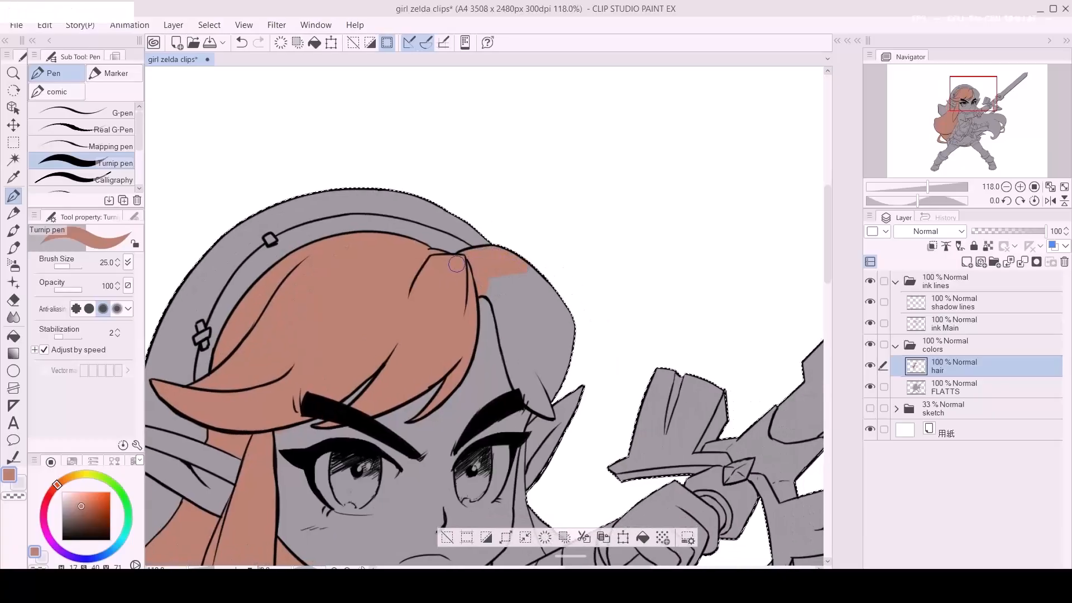
Step: Fill the hair section beyond the parting down to its tip over the far eyebrow
{"action": "key", "text": "a"}
{"action": "mouse_move", "coordinate": [494, 287]}
{"action": "left_mouse_down"}
{"action": "mouse_move", "coordinate": [488, 273]}
{"action": "mouse_move", "coordinate": [533, 279]}
{"action": "mouse_move", "coordinate": [549, 299]}
{"action": "mouse_move", "coordinate": [516, 296]}
{"action": "left_mouse_up"}
{"action": "mouse_move", "coordinate": [480, 246]}
{"action": "left_mouse_down", "text": "space"}
{"action": "mouse_move", "coordinate": [491, 275]}
{"action": "mouse_move", "coordinate": [556, 290]}
{"action": "mouse_move", "coordinate": [576, 276]}
{"action": "mouse_move", "coordinate": [573, 322]}
{"action": "left_mouse_up", "text": "space"}
{"action": "key", "text": "e"}
{"action": "key", "text": "p"}
{"action": "key", "text": "a"}
{"action": "mouse_move", "coordinate": [516, 279]}
{"action": "left_mouse_down"}
{"action": "mouse_move", "coordinate": [523, 344]}
{"action": "mouse_move", "coordinate": [537, 364]}
{"action": "mouse_move", "coordinate": [531, 310]}
{"action": "mouse_move", "coordinate": [550, 281]}
{"action": "mouse_move", "coordinate": [568, 308]}
{"action": "mouse_move", "coordinate": [569, 348]}
{"action": "mouse_move", "coordinate": [555, 386]}
{"action": "mouse_move", "coordinate": [553, 217]}
{"action": "left_mouse_up"}
{"action": "key", "text": "a"}
{"action": "key", "text": "a"}
Step: Paint the hair behind the jaw above the raised forearm at brush size 15
{"action": "left_click_drag", "start_coordinate": [566, 359], "coordinate": [504, 408]}
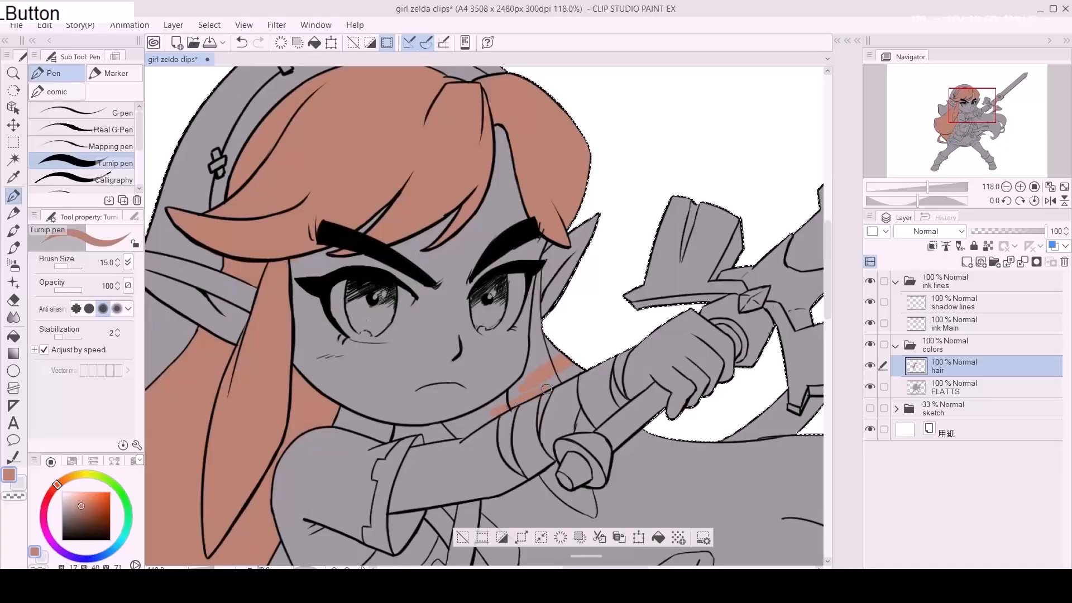
{"action": "key", "text": "e"}
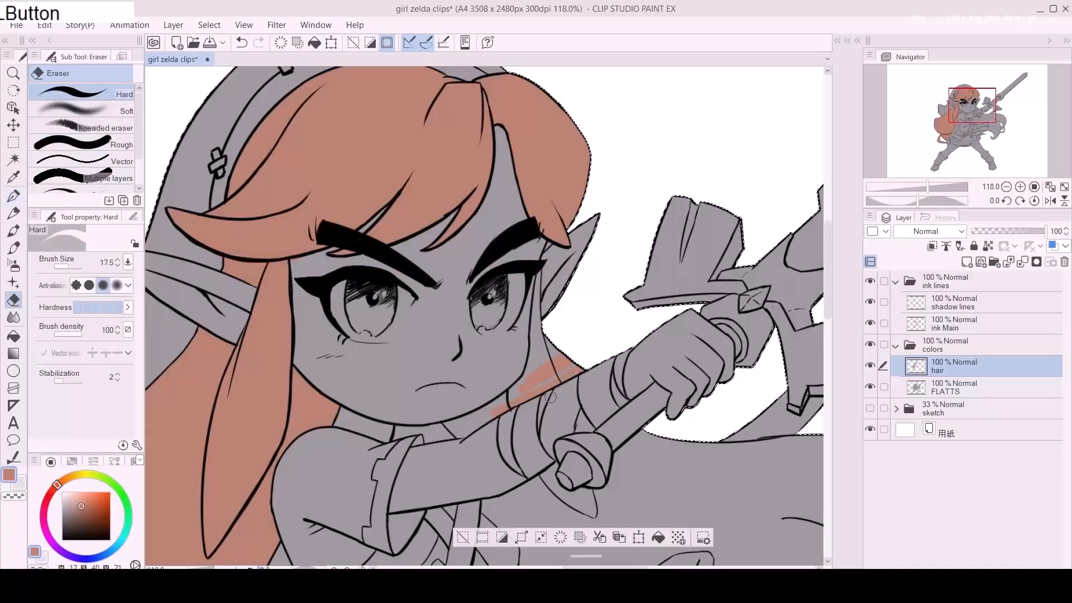
{"action": "key", "text": "p"}
{"action": "mouse_move", "coordinate": [514, 399]}
{"action": "left_mouse_down"}
{"action": "mouse_move", "coordinate": [488, 412]}
{"action": "mouse_move", "coordinate": [525, 380]}
{"action": "mouse_move", "coordinate": [496, 406]}
{"action": "left_mouse_up"}
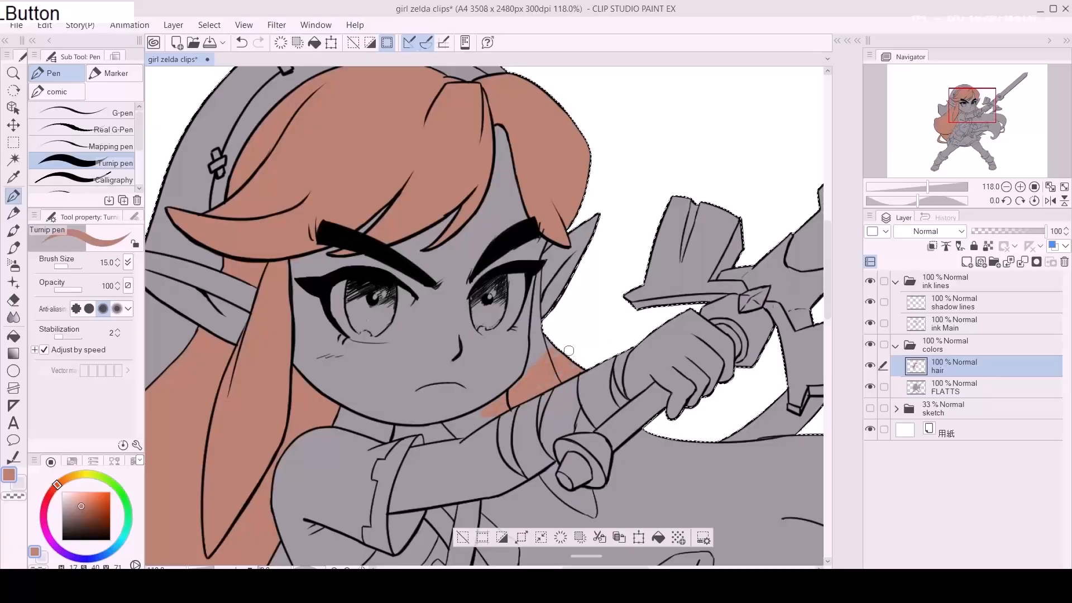
Step: Colour the thin hair strip between the far cheek and the ear down to the jaw with a smaller brush
{"action": "key", "text": "["}
{"action": "key", "text": "["}
{"action": "key", "text": "["}
{"action": "mouse_move", "coordinate": [536, 274]}
{"action": "left_mouse_down"}
{"action": "mouse_move", "coordinate": [538, 364]}
{"action": "mouse_move", "coordinate": [535, 291]}
{"action": "mouse_move", "coordinate": [534, 328]}
{"action": "left_mouse_up"}
{"action": "key", "text": "]"}
{"action": "key", "text": "]"}
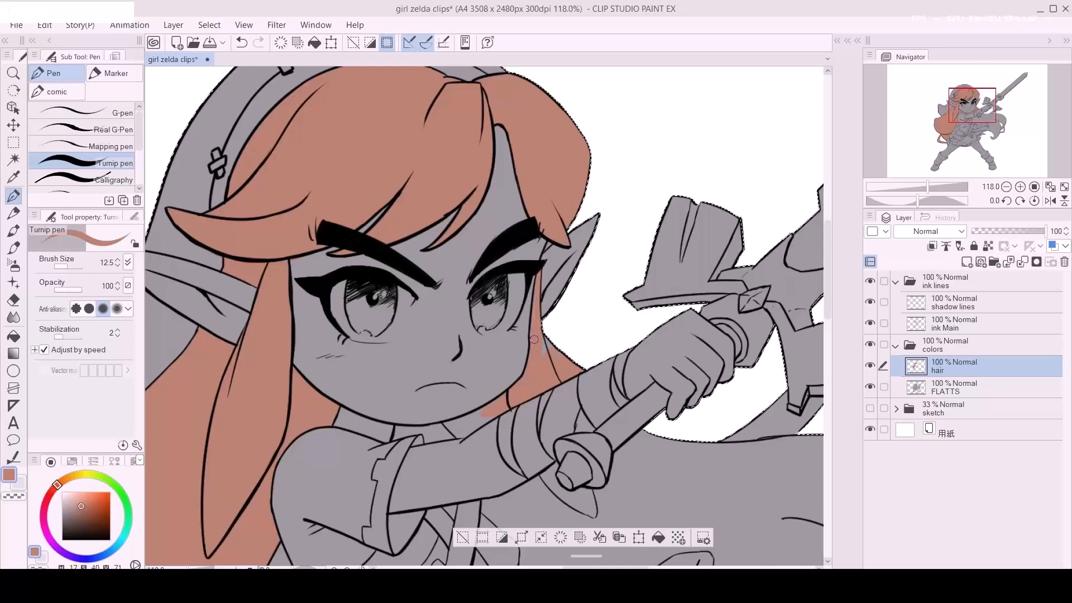
{"action": "left_click_drag", "start_coordinate": [507, 399], "coordinate": [536, 342]}
Step: Paint the small hair area under the chin above the raised arm at brush size 10
{"action": "key", "text": "a"}
{"action": "mouse_move", "coordinate": [425, 371]}
{"action": "left_mouse_down"}
{"action": "mouse_move", "coordinate": [472, 374]}
{"action": "mouse_move", "coordinate": [430, 372]}
{"action": "mouse_move", "coordinate": [483, 365]}
{"action": "mouse_move", "coordinate": [535, 337]}
{"action": "mouse_move", "coordinate": [422, 381]}
{"action": "mouse_move", "coordinate": [465, 371]}
{"action": "mouse_move", "coordinate": [427, 377]}
{"action": "mouse_move", "coordinate": [458, 376]}
{"action": "mouse_move", "coordinate": [432, 389]}
{"action": "mouse_move", "coordinate": [472, 380]}
{"action": "left_mouse_up"}
{"action": "key", "text": "e"}
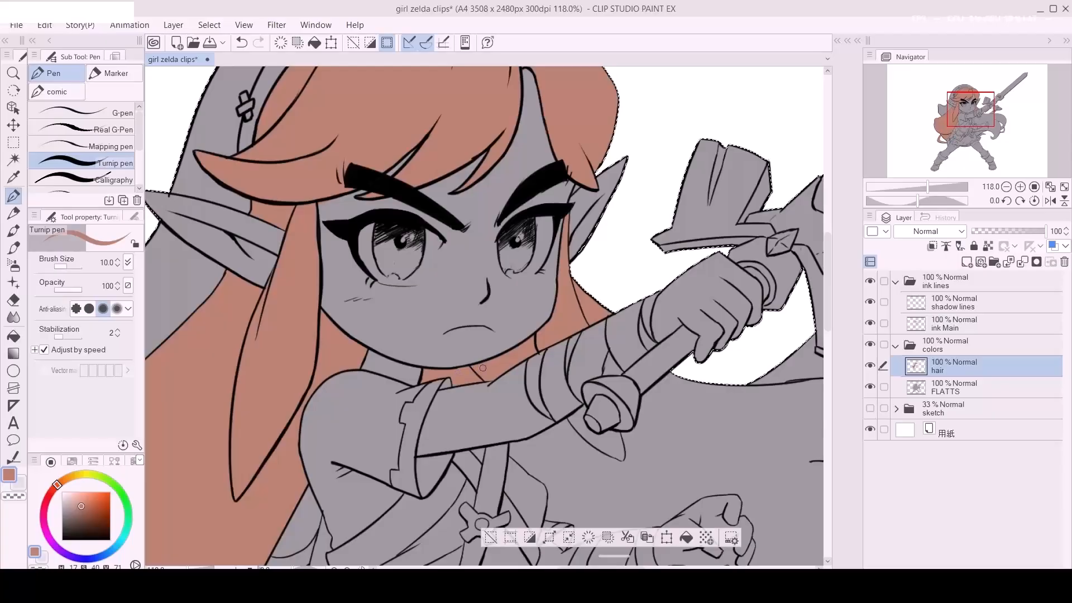
Step: Paint the hair strand behind the sword guard and the top edge of the flowing hair at brush size 25
{"action": "mouse_move", "coordinate": [695, 336]}
{"action": "left_mouse_down"}
{"action": "mouse_move", "coordinate": [570, 254]}
{"action": "mouse_move", "coordinate": [545, 273]}
{"action": "left_mouse_up"}
{"action": "key", "text": "d"}
{"action": "key", "text": "d"}
{"action": "mouse_move", "coordinate": [550, 327]}
{"action": "left_mouse_down"}
{"action": "mouse_move", "coordinate": [690, 306]}
{"action": "mouse_move", "coordinate": [622, 290]}
{"action": "mouse_move", "coordinate": [674, 305]}
{"action": "mouse_move", "coordinate": [647, 286]}
{"action": "left_mouse_up"}
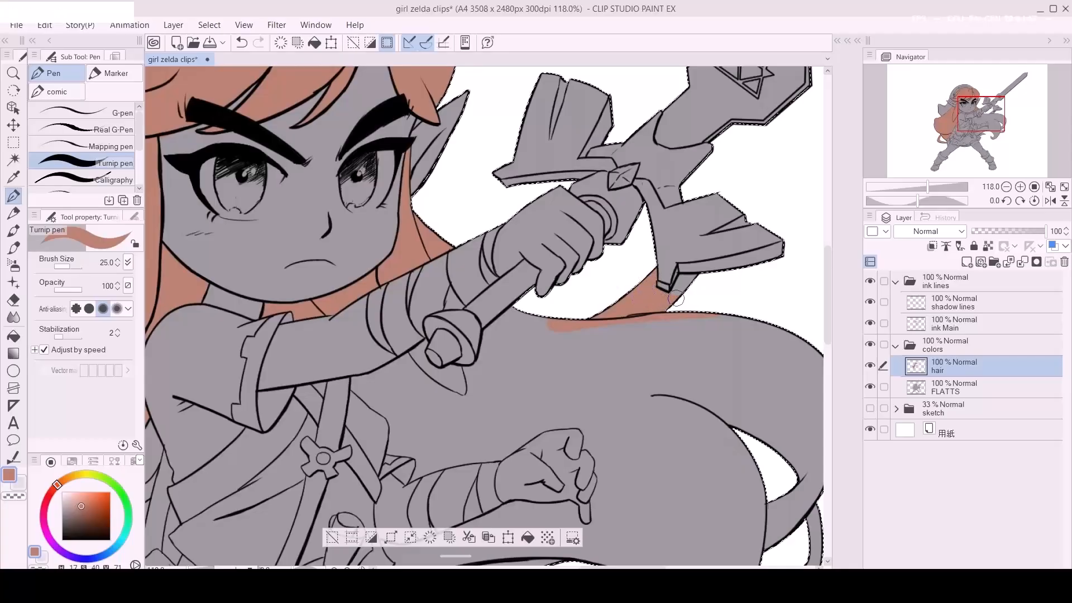
Step: Erase the colour spill on the sword guard's tip with the Hard eraser at size 10 and touch up the strand beside it
{"action": "key", "text": "e"}
{"action": "left_click", "coordinate": [662, 284]}
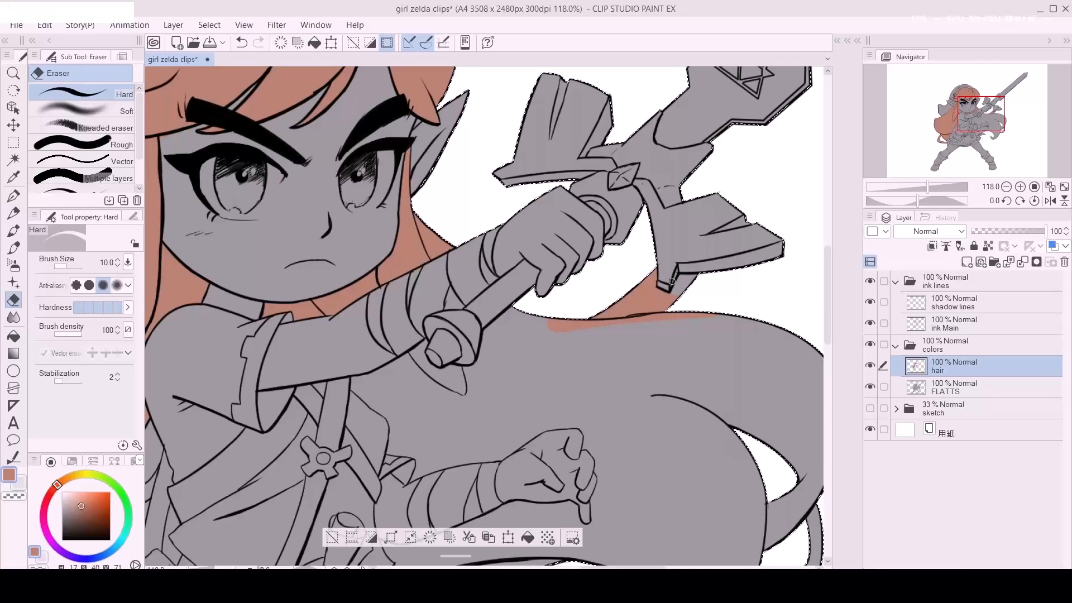
{"action": "key", "text": "p"}
{"action": "left_click_drag", "start_coordinate": [682, 297], "coordinate": [673, 300]}
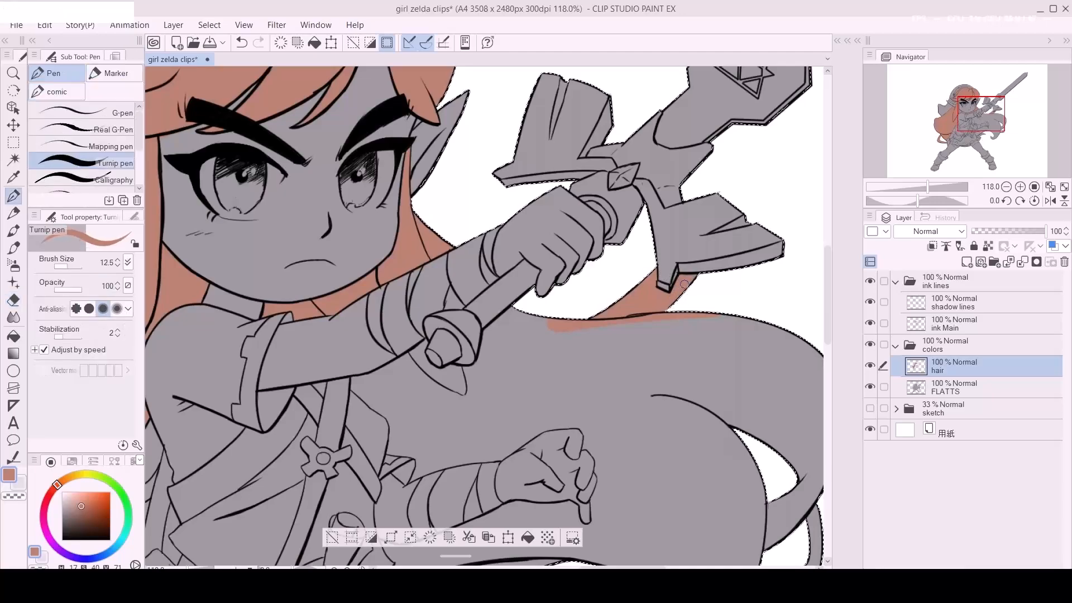
Step: Outline the flowing hair beside the sword's pommel at brush size 12.5 and erase the spill on the fingertip
{"action": "mouse_move", "coordinate": [689, 281]}
{"action": "left_mouse_down"}
{"action": "mouse_move", "coordinate": [671, 362]}
{"action": "mouse_move", "coordinate": [652, 311]}
{"action": "mouse_move", "coordinate": [696, 306]}
{"action": "mouse_move", "coordinate": [587, 294]}
{"action": "mouse_move", "coordinate": [585, 354]}
{"action": "mouse_move", "coordinate": [514, 338]}
{"action": "mouse_move", "coordinate": [517, 314]}
{"action": "mouse_move", "coordinate": [550, 293]}
{"action": "left_mouse_up"}
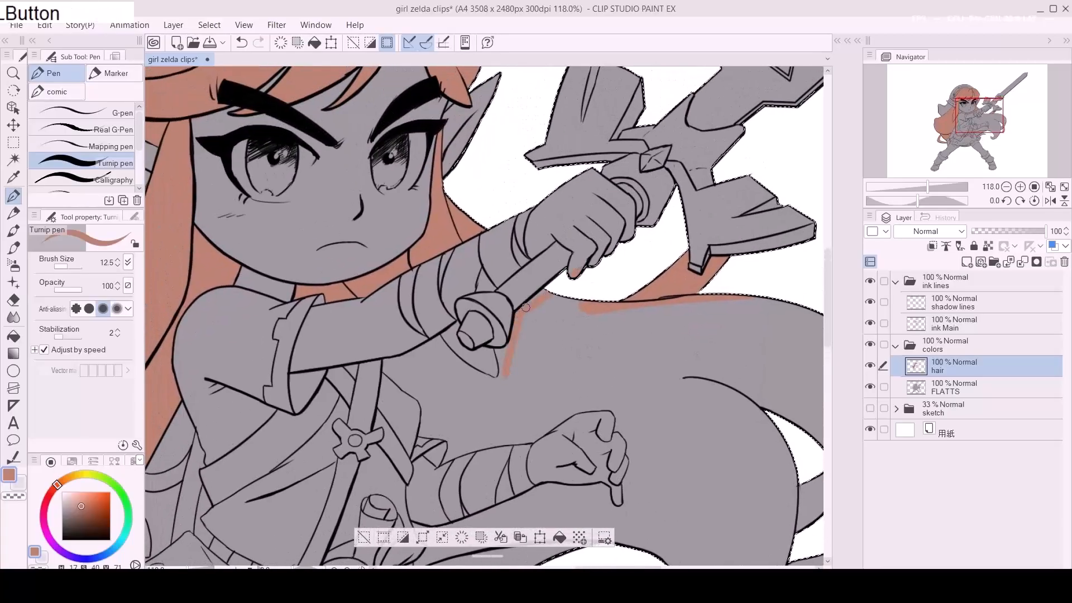
{"action": "key", "text": "e"}
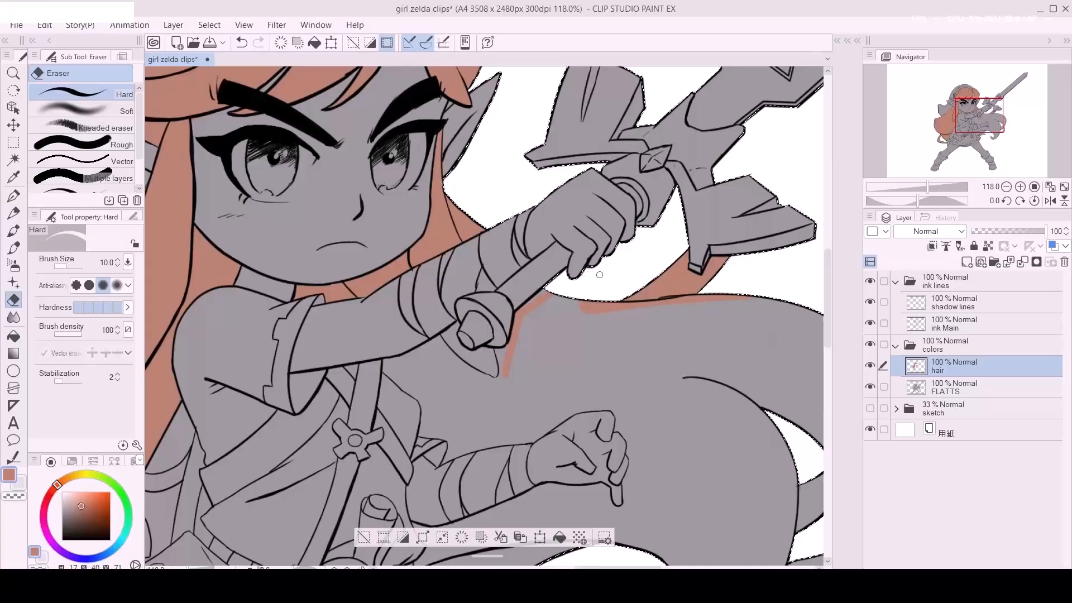
{"action": "key", "text": "p"}
{"action": "key", "text": "space"}
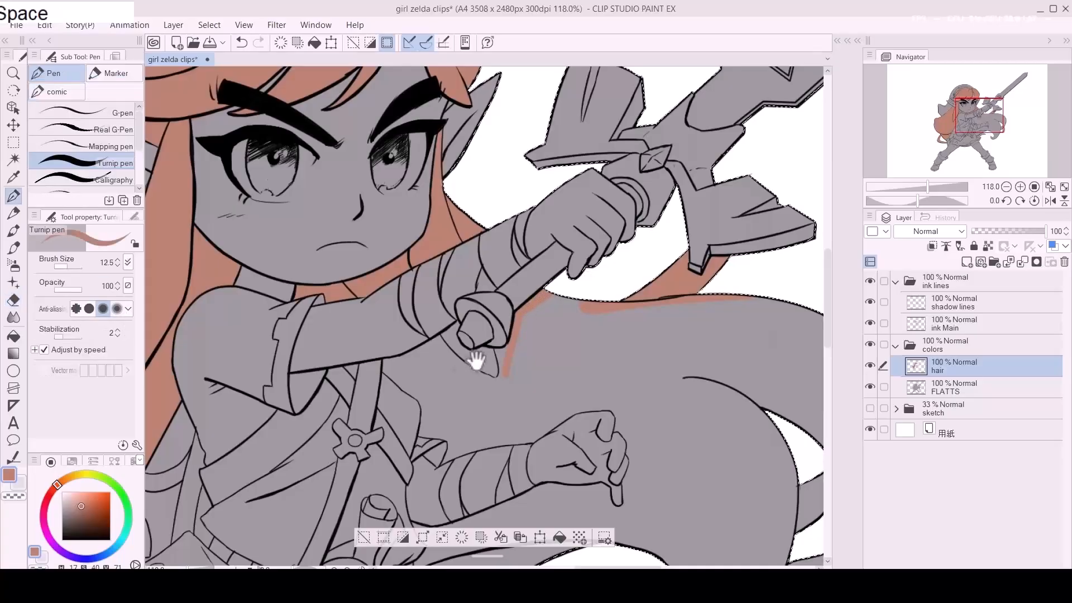
{"action": "left_click_drag", "start_coordinate": [492, 348], "coordinate": [550, 309]}
Step: Trace the hair's edge along the underside of the raised forearm to the pommel at brush size 9
{"action": "key", "text": "a"}
{"action": "key", "text": "a"}
{"action": "left_click_drag", "start_coordinate": [445, 324], "coordinate": [444, 333]}
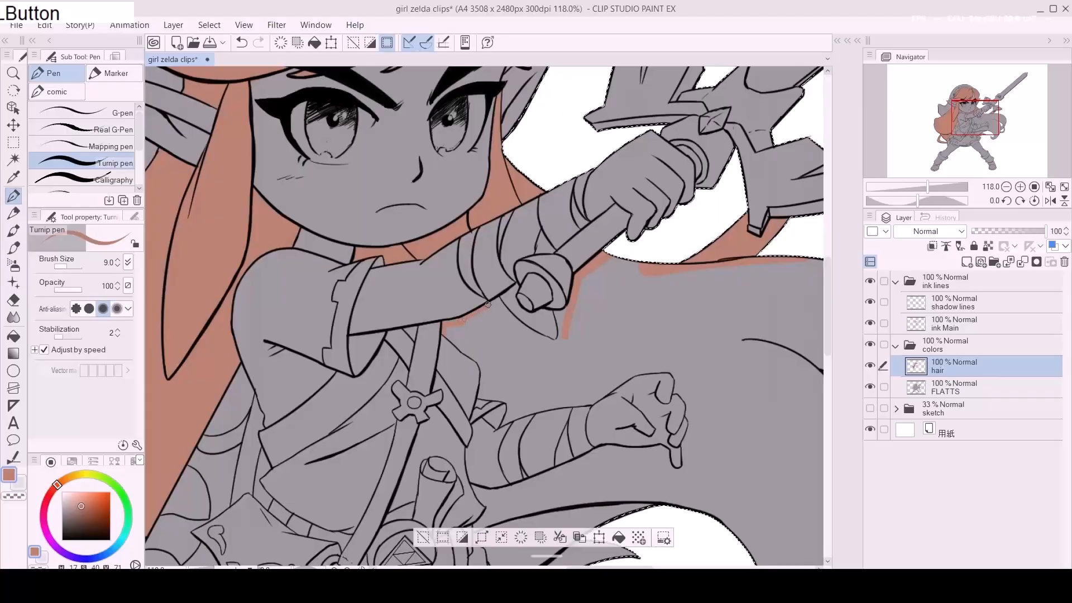
{"action": "mouse_move", "coordinate": [517, 286]}
{"action": "left_mouse_down"}
{"action": "mouse_move", "coordinate": [497, 301]}
{"action": "mouse_move", "coordinate": [522, 309]}
{"action": "left_mouse_up"}
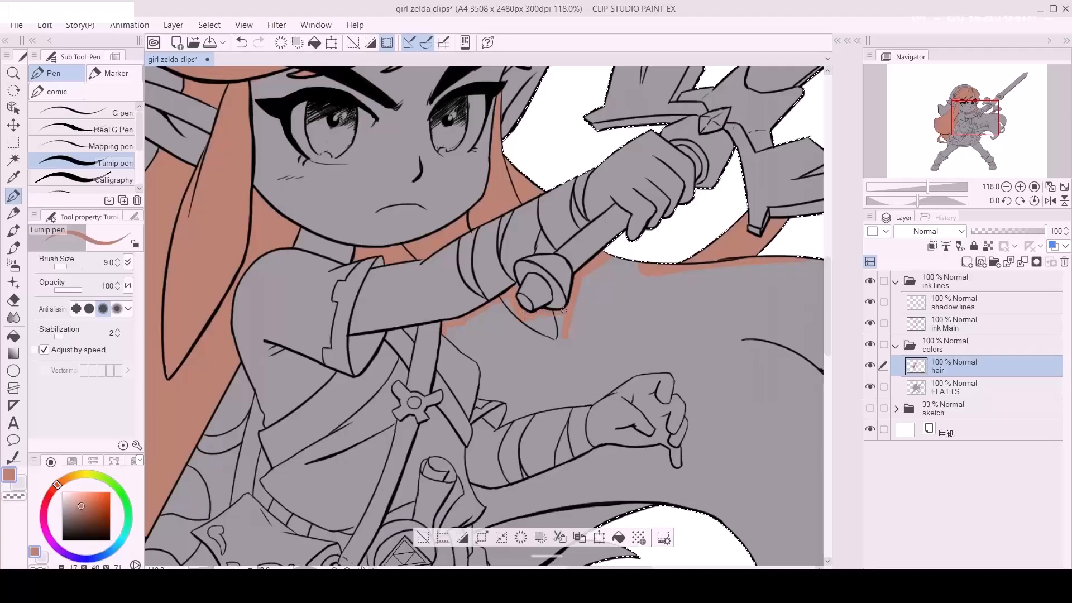
Step: Fill the hair below the raised forearm and around the pommel at brush size 20
{"action": "key", "text": "bracketright"}
{"action": "key", "text": "bracketright"}
{"action": "key", "text": "bracketright"}
{"action": "key", "text": "bracketright"}
{"action": "key", "text": "bracketright"}
{"action": "left_click_drag", "start_coordinate": [506, 301], "coordinate": [452, 331]}
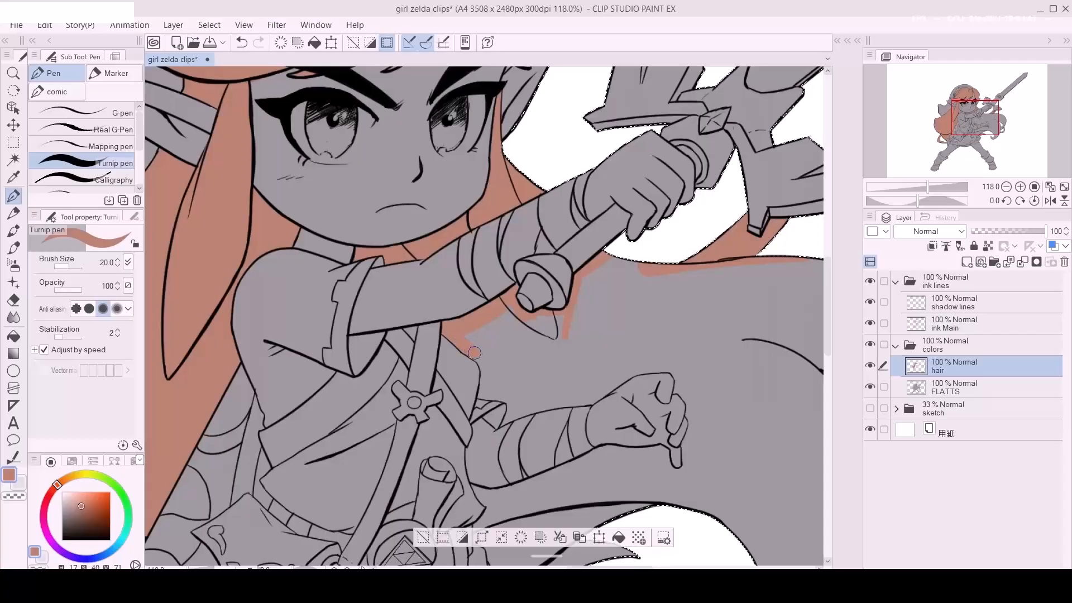
{"action": "mouse_move", "coordinate": [490, 360]}
{"action": "left_mouse_down"}
{"action": "mouse_move", "coordinate": [485, 347]}
{"action": "mouse_move", "coordinate": [550, 321]}
{"action": "mouse_move", "coordinate": [581, 263]}
{"action": "left_mouse_up"}
Step: Clean up the hair colour along the chest strap and tunic with the Hard eraser at size 10
{"action": "key", "text": "bracketleft"}
{"action": "key", "text": "bracketleft"}
{"action": "key", "text": "bracketleft"}
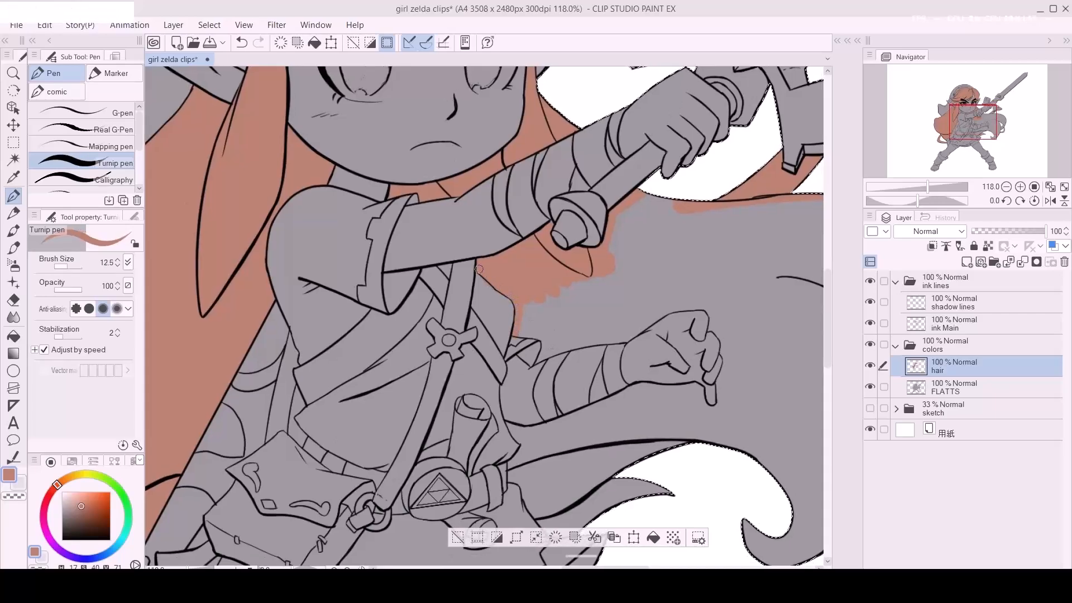
{"action": "key", "text": "e"}
{"action": "left_click_drag", "start_coordinate": [480, 270], "coordinate": [479, 278]}
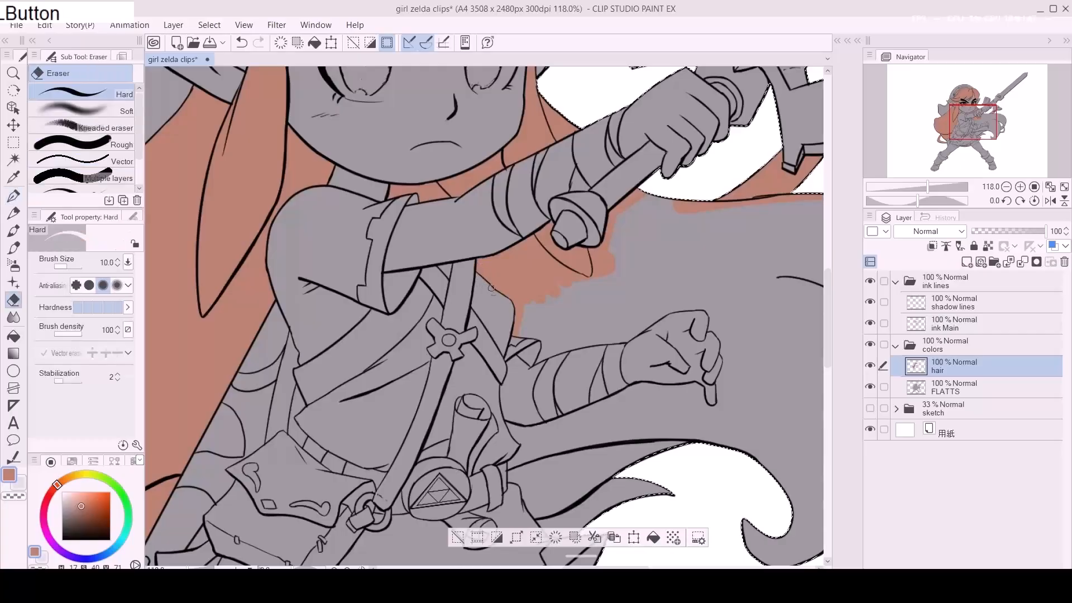
{"action": "mouse_move", "coordinate": [505, 347]}
{"action": "left_mouse_down"}
{"action": "mouse_move", "coordinate": [588, 350]}
{"action": "mouse_move", "coordinate": [558, 349]}
{"action": "mouse_move", "coordinate": [534, 321]}
{"action": "mouse_move", "coordinate": [558, 318]}
{"action": "mouse_move", "coordinate": [518, 334]}
{"action": "mouse_move", "coordinate": [564, 340]}
{"action": "mouse_move", "coordinate": [516, 335]}
{"action": "mouse_move", "coordinate": [549, 337]}
{"action": "mouse_move", "coordinate": [539, 359]}
{"action": "mouse_move", "coordinate": [576, 341]}
{"action": "mouse_move", "coordinate": [542, 355]}
{"action": "mouse_move", "coordinate": [566, 340]}
{"action": "mouse_move", "coordinate": [550, 353]}
{"action": "mouse_move", "coordinate": [605, 338]}
{"action": "mouse_move", "coordinate": [544, 349]}
{"action": "mouse_move", "coordinate": [623, 334]}
{"action": "mouse_move", "coordinate": [587, 341]}
{"action": "mouse_move", "coordinate": [633, 333]}
{"action": "left_mouse_up"}
Step: Paint the hair's edge beside the tunic and the bandaged lower forearm with the Turnip pen, varying the brush size
{"action": "key", "text": "p"}
{"action": "key", "text": "a"}
{"action": "key", "text": "d"}
{"action": "key", "text": "d"}
{"action": "key", "text": "d"}
{"action": "key", "text": "a"}
{"action": "key", "text": "a"}
{"action": "key", "text": "d"}
{"action": "key", "text": "d"}
{"action": "key", "text": "d"}
{"action": "key", "text": "d"}
{"action": "key", "text": "d"}
{"action": "key", "text": "d"}
{"action": "mouse_move", "coordinate": [534, 301]}
{"action": "left_mouse_down"}
{"action": "mouse_move", "coordinate": [529, 329]}
{"action": "mouse_move", "coordinate": [566, 292]}
{"action": "mouse_move", "coordinate": [576, 321]}
{"action": "mouse_move", "coordinate": [571, 305]}
{"action": "mouse_move", "coordinate": [567, 321]}
{"action": "mouse_move", "coordinate": [539, 321]}
{"action": "mouse_move", "coordinate": [568, 293]}
{"action": "mouse_move", "coordinate": [588, 307]}
{"action": "mouse_move", "coordinate": [571, 330]}
{"action": "mouse_move", "coordinate": [610, 330]}
{"action": "mouse_move", "coordinate": [665, 301]}
{"action": "mouse_move", "coordinate": [716, 297]}
{"action": "mouse_move", "coordinate": [654, 303]}
{"action": "mouse_move", "coordinate": [719, 300]}
{"action": "mouse_move", "coordinate": [571, 322]}
{"action": "left_mouse_up"}
Step: Fill the large flowing hair mass beyond the fist down to its curled tip with progressively larger brushes
{"action": "key", "text": "bracketright"}
{"action": "key", "text": "bracketright"}
{"action": "mouse_move", "coordinate": [563, 234]}
{"action": "left_mouse_down"}
{"action": "mouse_move", "coordinate": [506, 234]}
{"action": "mouse_move", "coordinate": [481, 259]}
{"action": "mouse_move", "coordinate": [485, 294]}
{"action": "mouse_move", "coordinate": [518, 261]}
{"action": "mouse_move", "coordinate": [597, 238]}
{"action": "mouse_move", "coordinate": [746, 235]}
{"action": "mouse_move", "coordinate": [543, 272]}
{"action": "mouse_move", "coordinate": [573, 261]}
{"action": "mouse_move", "coordinate": [667, 303]}
{"action": "left_mouse_up"}
{"action": "left_click_drag", "start_coordinate": [688, 313], "coordinate": [614, 291]}
{"action": "key", "text": "bracketright"}
{"action": "key", "text": "bracketright"}
{"action": "key", "text": "bracketright"}
{"action": "mouse_move", "coordinate": [562, 244]}
{"action": "left_mouse_down"}
{"action": "mouse_move", "coordinate": [586, 241]}
{"action": "mouse_move", "coordinate": [642, 416]}
{"action": "mouse_move", "coordinate": [707, 443]}
{"action": "left_mouse_up"}
{"action": "mouse_move", "coordinate": [652, 422]}
{"action": "left_mouse_down"}
{"action": "mouse_move", "coordinate": [569, 543]}
{"action": "mouse_move", "coordinate": [601, 524]}
{"action": "mouse_move", "coordinate": [690, 391]}
{"action": "mouse_move", "coordinate": [692, 402]}
{"action": "mouse_move", "coordinate": [706, 385]}
{"action": "mouse_move", "coordinate": [669, 353]}
{"action": "mouse_move", "coordinate": [685, 291]}
{"action": "mouse_move", "coordinate": [640, 150]}
{"action": "mouse_move", "coordinate": [655, 269]}
{"action": "mouse_move", "coordinate": [627, 160]}
{"action": "left_mouse_up"}
Step: Paint the hair's edge around the fist's knuckles with the Turnip pen at brush sizes 10 and 8
{"action": "key", "text": "bracketleft"}
{"action": "key", "text": "bracketleft"}
{"action": "key", "text": "bracketleft"}
{"action": "key", "text": "bracketleft"}
{"action": "key", "text": "bracketleft"}
{"action": "key", "text": "bracketleft"}
{"action": "key", "text": "bracketleft"}
{"action": "key", "text": "bracketleft"}
{"action": "key", "text": "bracketleft"}
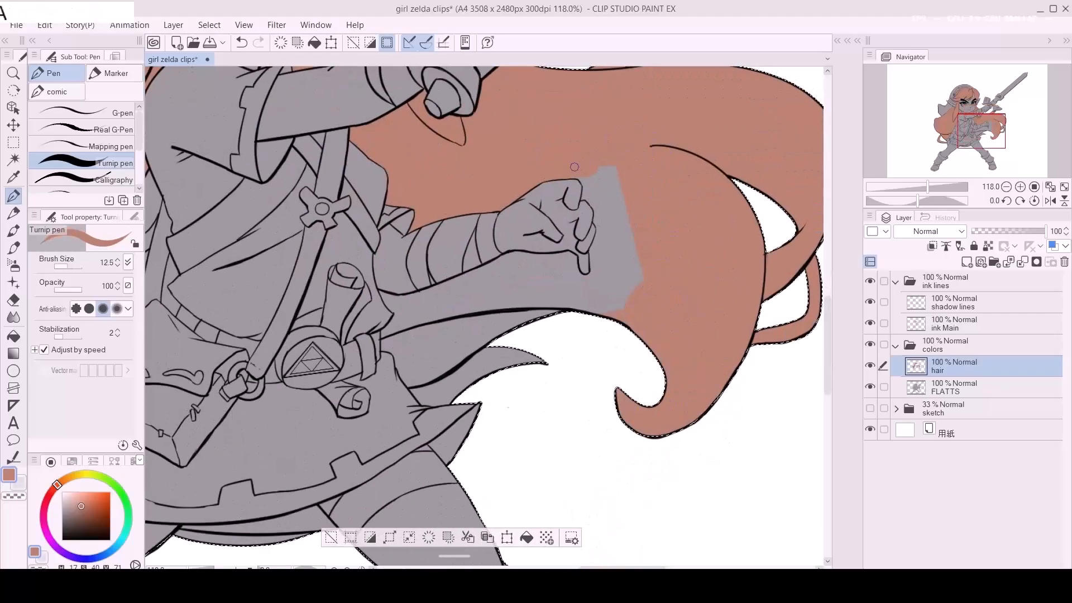
{"action": "key", "text": "bracketleft"}
{"action": "key", "text": "bracketleft"}
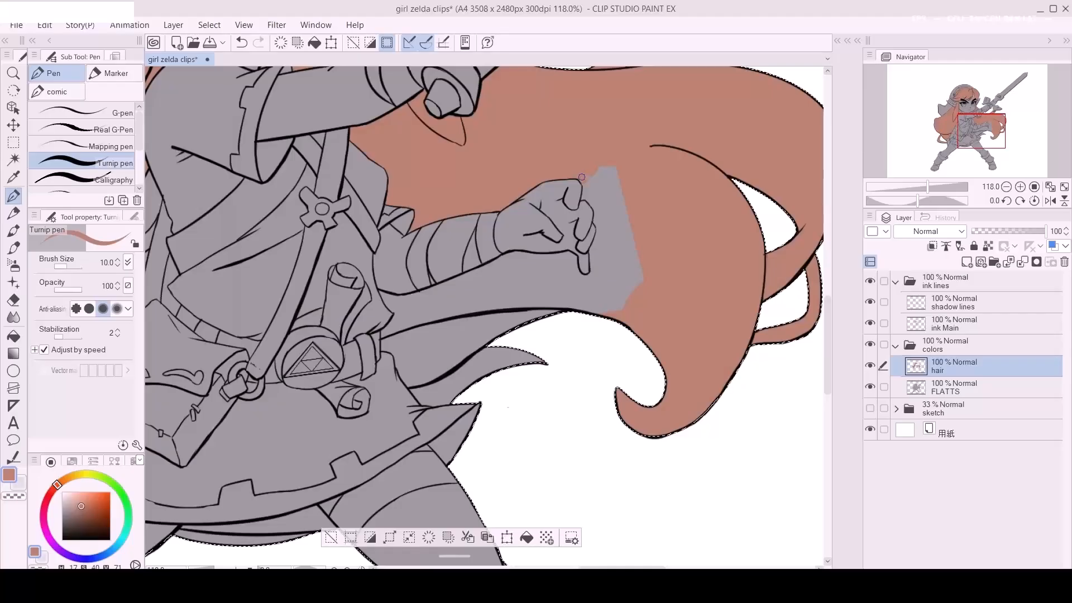
{"action": "left_click_drag", "start_coordinate": [598, 180], "coordinate": [610, 162]}
{"action": "key", "text": "bracketleft"}
{"action": "key", "text": "bracketleft"}
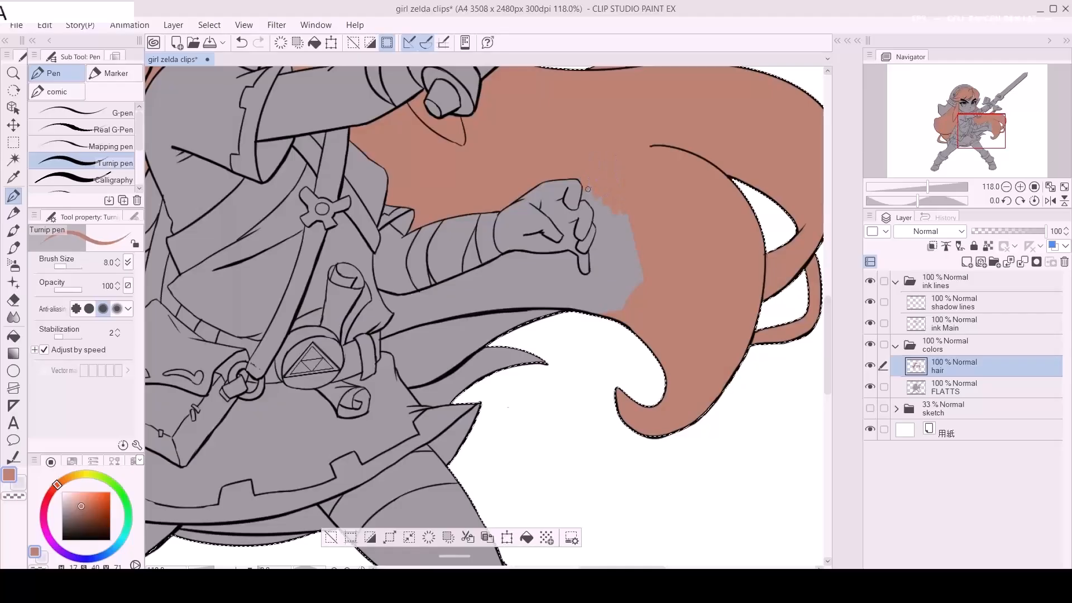
Step: Fill the hair beside the curled fingers and start on the strands below, using brush sizes 9 and 17.5
{"action": "key", "text": "bracketright"}
{"action": "key", "text": "bracketright"}
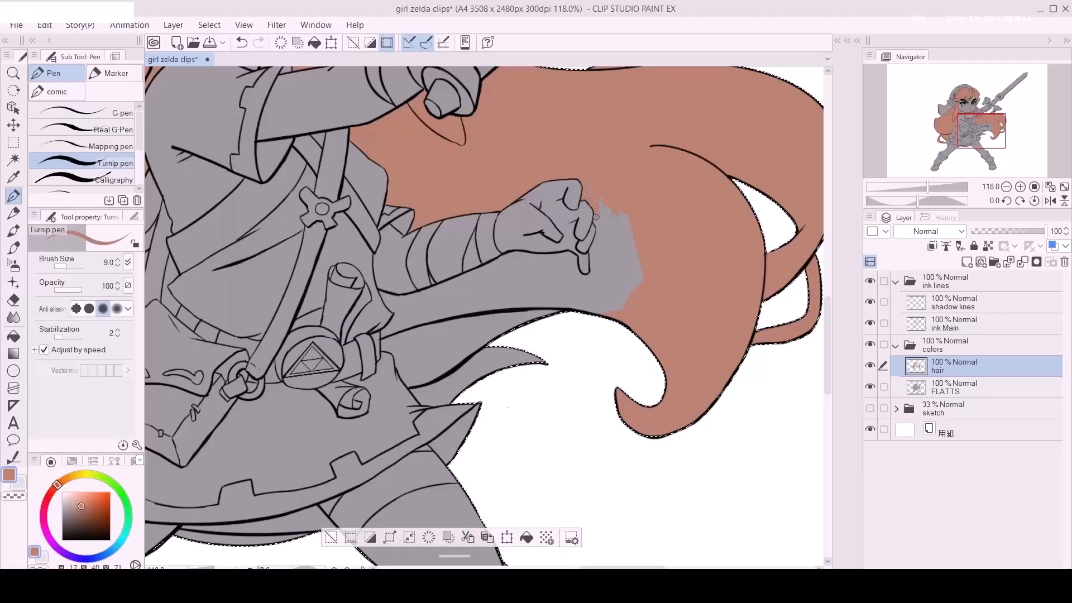
{"action": "key", "text": "bracketright"}
{"action": "key", "text": "bracketright"}
{"action": "key", "text": "bracketright"}
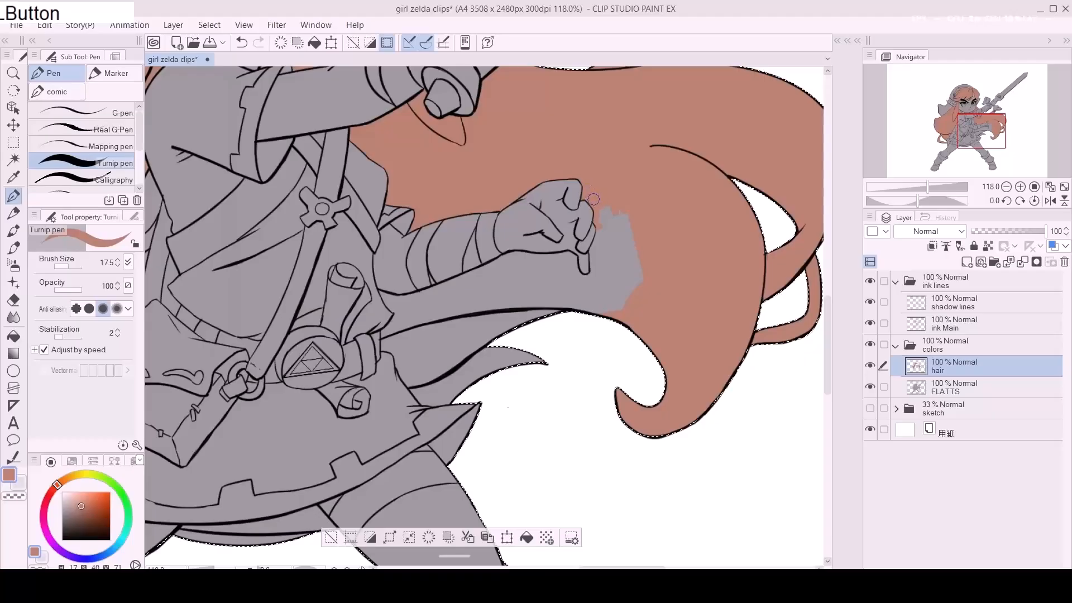
{"action": "mouse_move", "coordinate": [605, 211]}
{"action": "left_mouse_down"}
{"action": "mouse_move", "coordinate": [596, 247]}
{"action": "mouse_move", "coordinate": [625, 202]}
{"action": "mouse_move", "coordinate": [605, 296]}
{"action": "mouse_move", "coordinate": [605, 282]}
{"action": "mouse_move", "coordinate": [631, 278]}
{"action": "mouse_move", "coordinate": [673, 294]}
{"action": "mouse_move", "coordinate": [595, 303]}
{"action": "mouse_move", "coordinate": [600, 332]}
{"action": "mouse_move", "coordinate": [490, 352]}
{"action": "left_mouse_up"}
Step: Fill the hair strands below the bandaged forearm with progressively larger brushes, leaving the edges near the arm open
{"action": "key", "text": "bracketright"}
{"action": "key", "text": "bracketright"}
{"action": "key", "text": "bracketright"}
{"action": "key", "text": "a"}
{"action": "key", "text": "bracketright"}
{"action": "key", "text": "bracketright"}
{"action": "key", "text": "bracketright"}
{"action": "key", "text": "bracketright"}
{"action": "left_click_drag", "start_coordinate": [578, 286], "coordinate": [484, 306]}
{"action": "mouse_move", "coordinate": [567, 274]}
{"action": "left_mouse_down"}
{"action": "mouse_move", "coordinate": [494, 299]}
{"action": "mouse_move", "coordinate": [474, 294]}
{"action": "mouse_move", "coordinate": [543, 327]}
{"action": "left_mouse_up"}
Step: Touch up the small hair corner where the pointed cloth meets the bandaged forearm at brush size 3
{"action": "key", "text": "a"}
{"action": "key", "text": "a"}
{"action": "key", "text": "a"}
{"action": "key", "text": "a"}
{"action": "key", "text": "a"}
{"action": "key", "text": "a"}
{"action": "key", "text": "a"}
{"action": "key", "text": "z"}
{"action": "left_click_drag", "start_coordinate": [504, 271], "coordinate": [550, 263]}
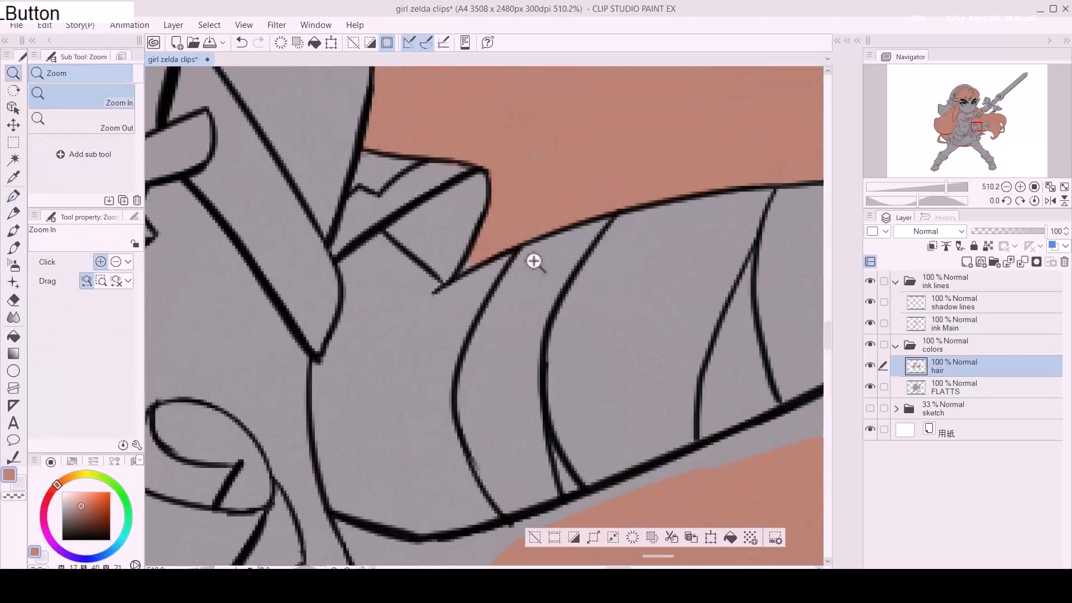
{"action": "key", "text": "p"}
{"action": "left_click_drag", "start_coordinate": [563, 126], "coordinate": [542, 145]}
{"action": "key", "text": "a"}
{"action": "key", "text": "a"}
{"action": "key", "text": "a"}
{"action": "key", "text": "a"}
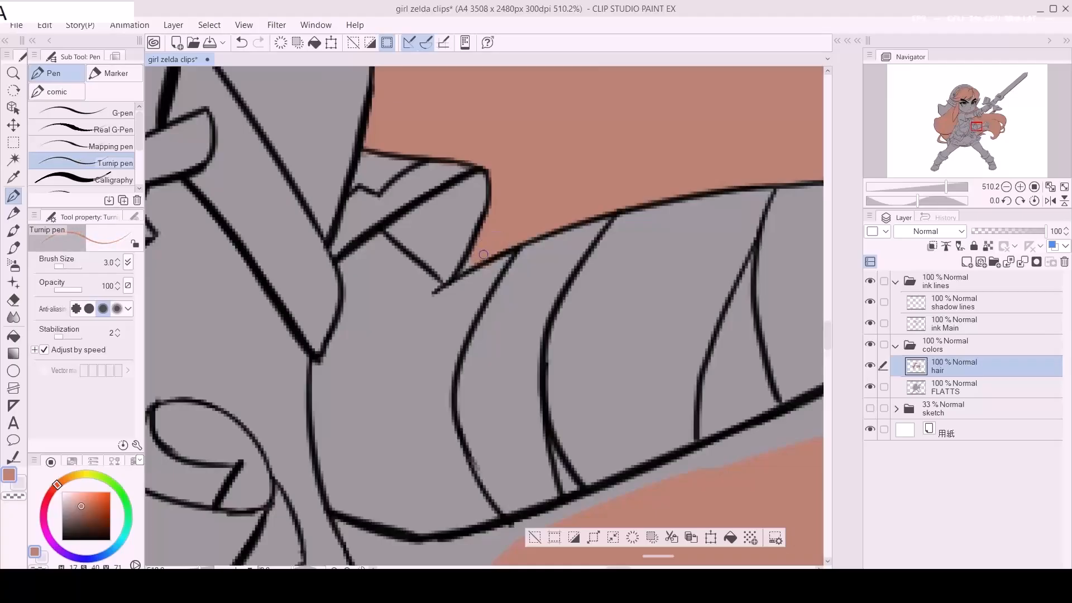
{"action": "left_click_drag", "start_coordinate": [470, 265], "coordinate": [478, 257]}
Step: Paint the hair's edge along the underside of the bandaged forearm with the Turnip pen at size 9
{"action": "key", "text": "z"}
{"action": "left_click_drag", "start_coordinate": [558, 249], "coordinate": [520, 249]}
{"action": "mouse_move", "coordinate": [648, 306]}
{"action": "left_mouse_down"}
{"action": "mouse_move", "coordinate": [558, 290]}
{"action": "mouse_move", "coordinate": [572, 290]}
{"action": "left_mouse_up"}
{"action": "key", "text": "e"}
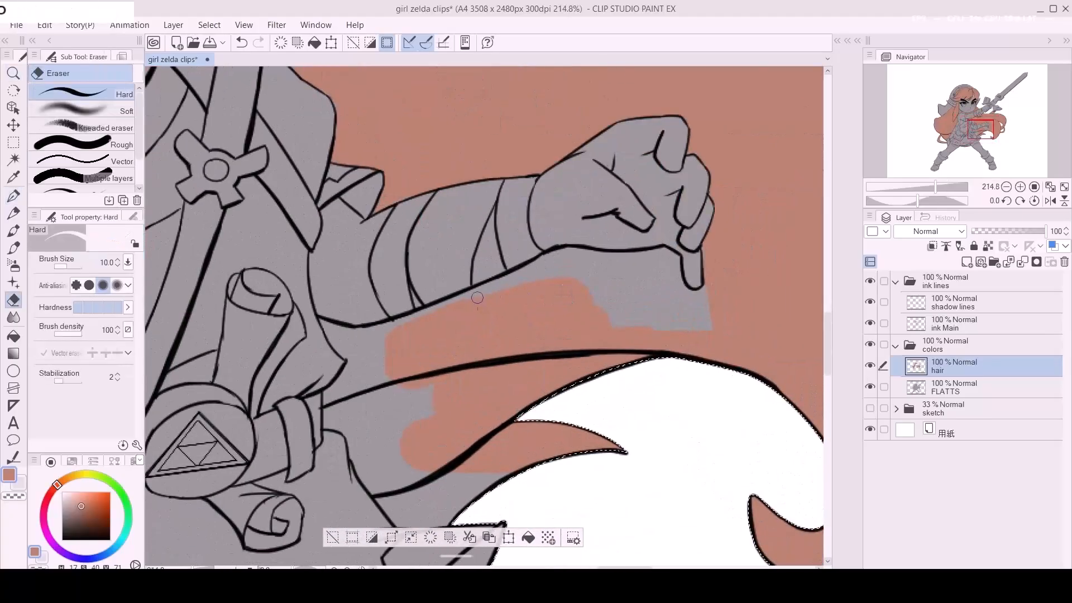
{"action": "key", "text": "p"}
{"action": "key", "text": "d"}
{"action": "key", "text": "d"}
{"action": "key", "text": "d"}
{"action": "key", "text": "d"}
{"action": "key", "text": "d"}
{"action": "key", "text": "d"}
{"action": "key", "text": "d"}
{"action": "key", "text": "d"}
{"action": "key", "text": "d"}
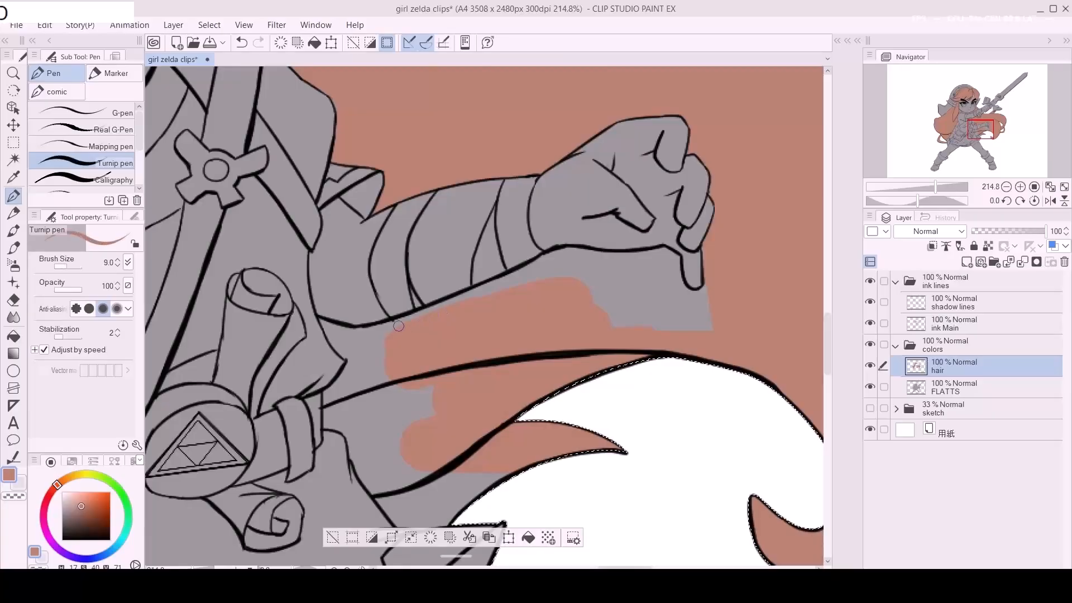
{"action": "left_click_drag", "start_coordinate": [378, 333], "coordinate": [519, 278]}
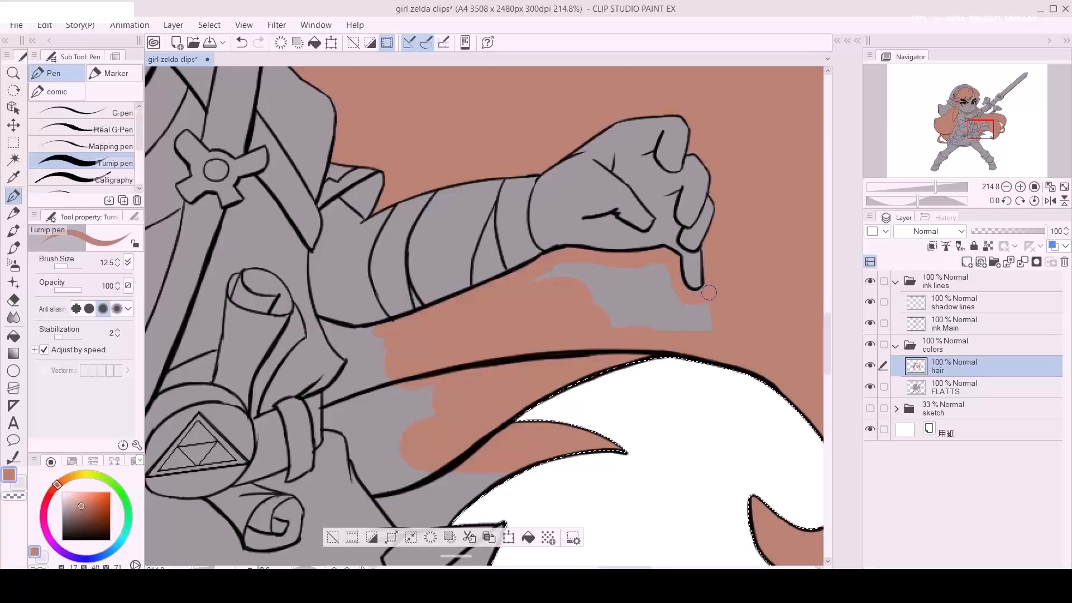
Step: Fill the remaining gap under the fist at brush size 35 and touch up the hair beneath the hand at size 5
{"action": "key", "text": "bracketright"}
{"action": "key", "text": "bracketright"}
{"action": "key", "text": "bracketright"}
{"action": "key", "text": "bracketright"}
{"action": "key", "text": "bracketright"}
{"action": "mouse_move", "coordinate": [726, 324]}
{"action": "left_mouse_down"}
{"action": "mouse_move", "coordinate": [618, 298]}
{"action": "mouse_move", "coordinate": [662, 305]}
{"action": "mouse_move", "coordinate": [650, 287]}
{"action": "mouse_move", "coordinate": [559, 286]}
{"action": "mouse_move", "coordinate": [526, 301]}
{"action": "left_mouse_up"}
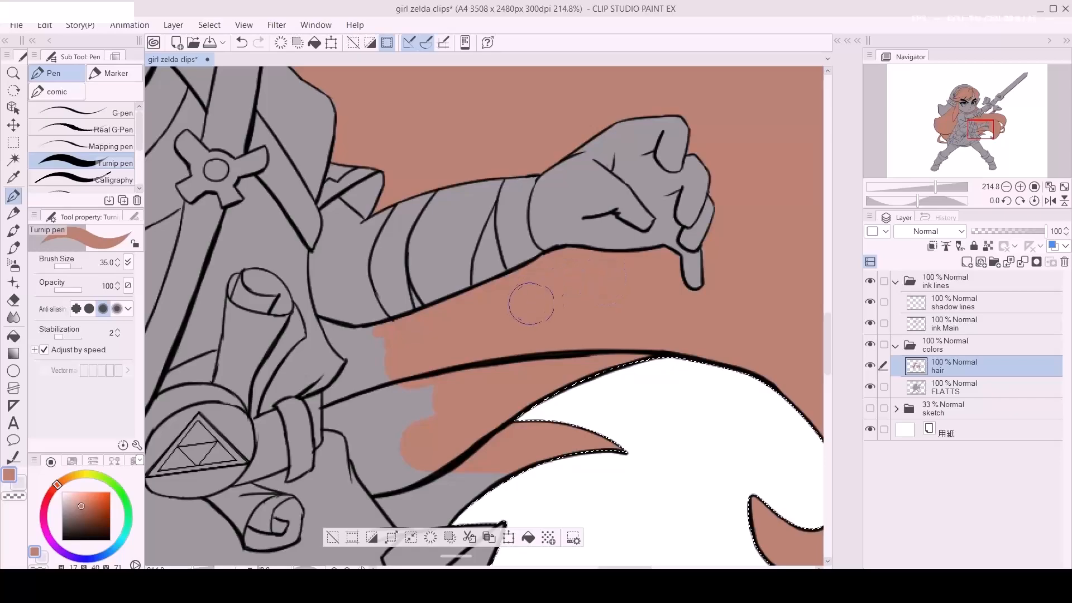
{"action": "key", "text": "bracketleft"}
{"action": "key", "text": "bracketleft"}
{"action": "key", "text": "bracketleft"}
{"action": "key", "text": "bracketleft"}
{"action": "key", "text": "bracketleft"}
{"action": "key", "text": "bracketleft"}
{"action": "key", "text": "bracketleft"}
{"action": "key", "text": "bracketleft"}
{"action": "key", "text": "bracketleft"}
{"action": "key", "text": "bracketleft"}
{"action": "key", "text": "bracketleft"}
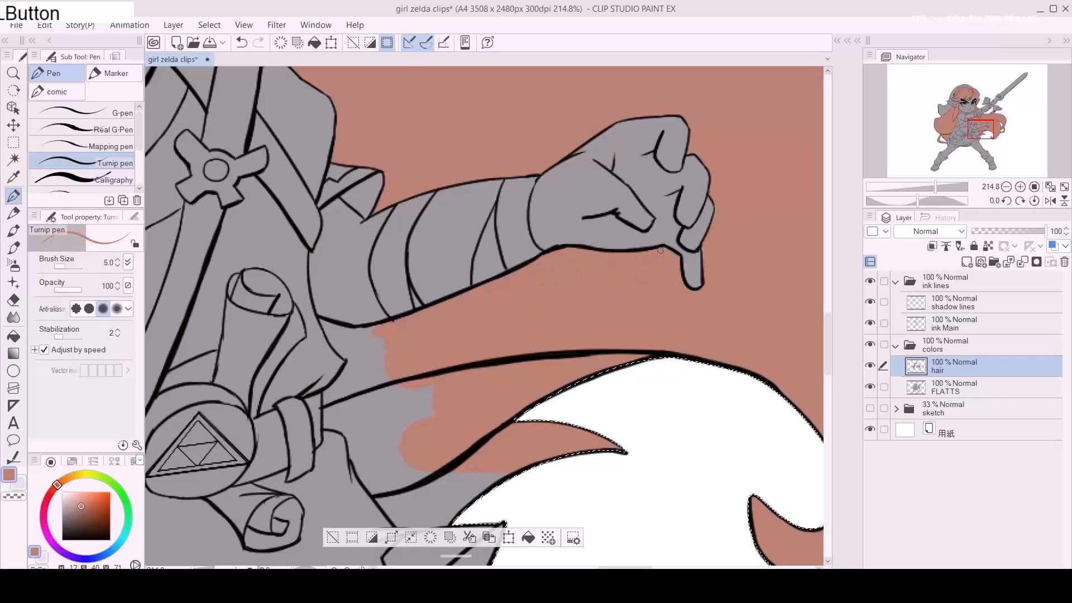
Step: Paint the hair between the forearm and the belt beside the tunic's pointed edge at brush size 12.5
{"action": "key", "text": "space"}
{"action": "left_click_drag", "start_coordinate": [567, 333], "coordinate": [669, 291]}
{"action": "key", "text": "bracketright"}
{"action": "key", "text": "bracketright"}
{"action": "key", "text": "bracketright"}
{"action": "key", "text": "bracketright"}
{"action": "key", "text": "bracketright"}
{"action": "mouse_move", "coordinate": [434, 358]}
{"action": "left_mouse_down"}
{"action": "mouse_move", "coordinate": [433, 368]}
{"action": "mouse_move", "coordinate": [434, 349]}
{"action": "mouse_move", "coordinate": [483, 306]}
{"action": "left_mouse_up"}
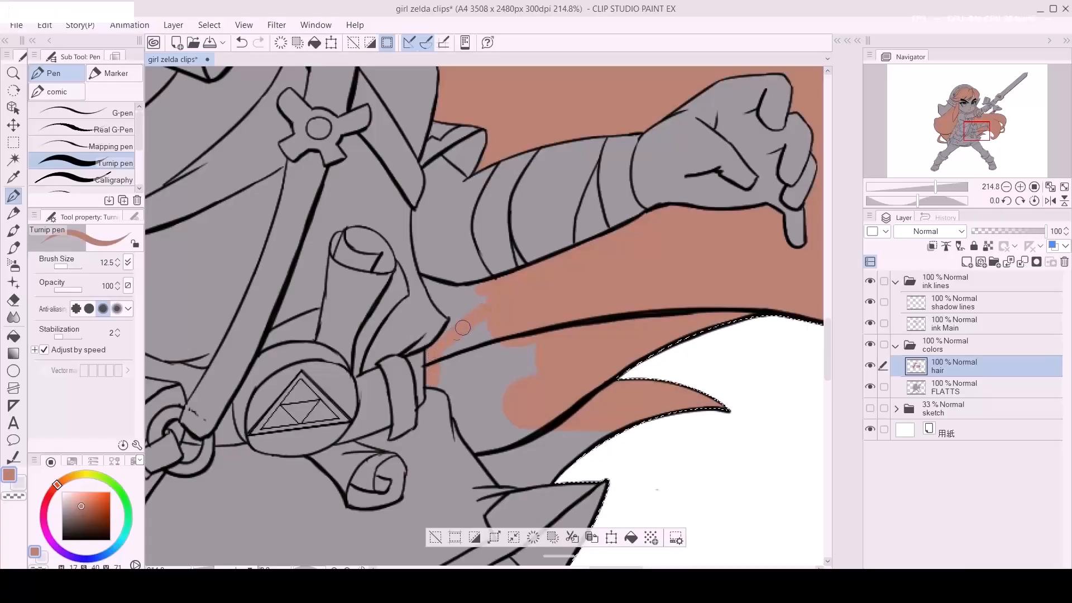
Step: Paint the tight hair corner where the forearm meets the tunic at brush sizes 7 and 8
{"action": "key", "text": "bracketleft"}
{"action": "key", "text": "bracketleft"}
{"action": "key", "text": "bracketleft"}
{"action": "left_click_drag", "start_coordinate": [424, 280], "coordinate": [478, 292]}
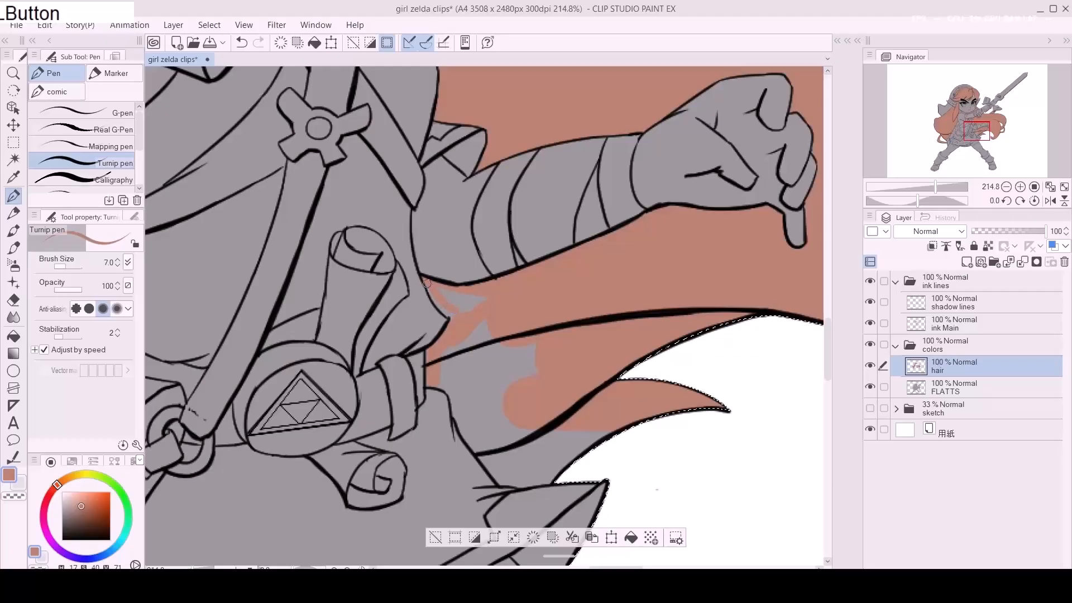
{"action": "key", "text": "bracketright"}
{"action": "key", "text": "bracketright"}
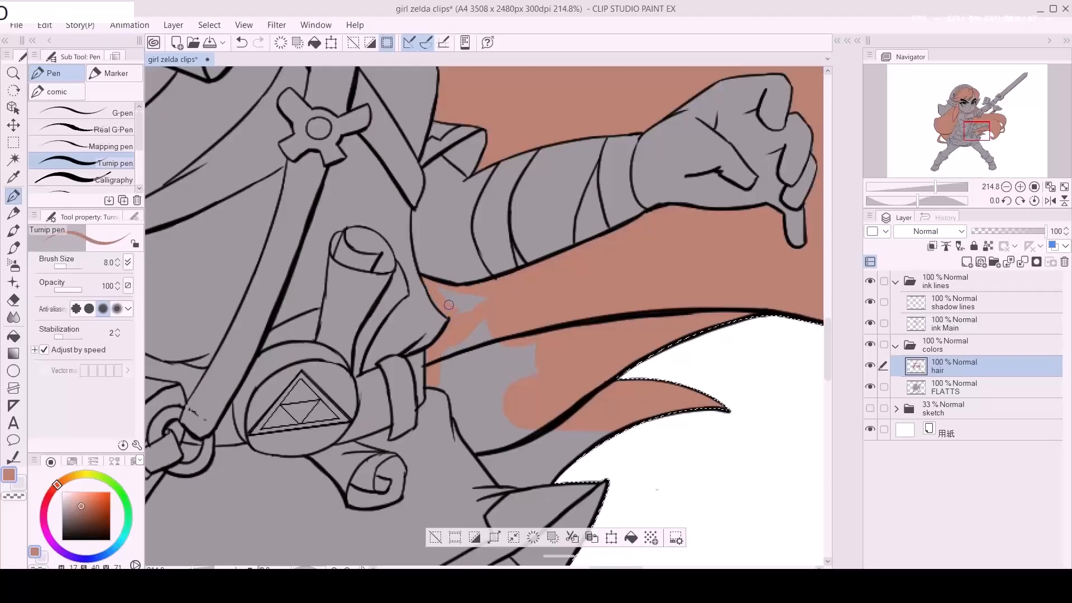
{"action": "left_click", "coordinate": [437, 288]}
Step: Fill the grey hair patches beside the tunic and belt at brush size 17.5
{"action": "key", "text": "bracketright"}
{"action": "key", "text": "bracketright"}
{"action": "key", "text": "bracketright"}
{"action": "mouse_move", "coordinate": [480, 324]}
{"action": "left_mouse_down"}
{"action": "mouse_move", "coordinate": [503, 343]}
{"action": "mouse_move", "coordinate": [457, 342]}
{"action": "mouse_move", "coordinate": [440, 376]}
{"action": "left_mouse_up"}
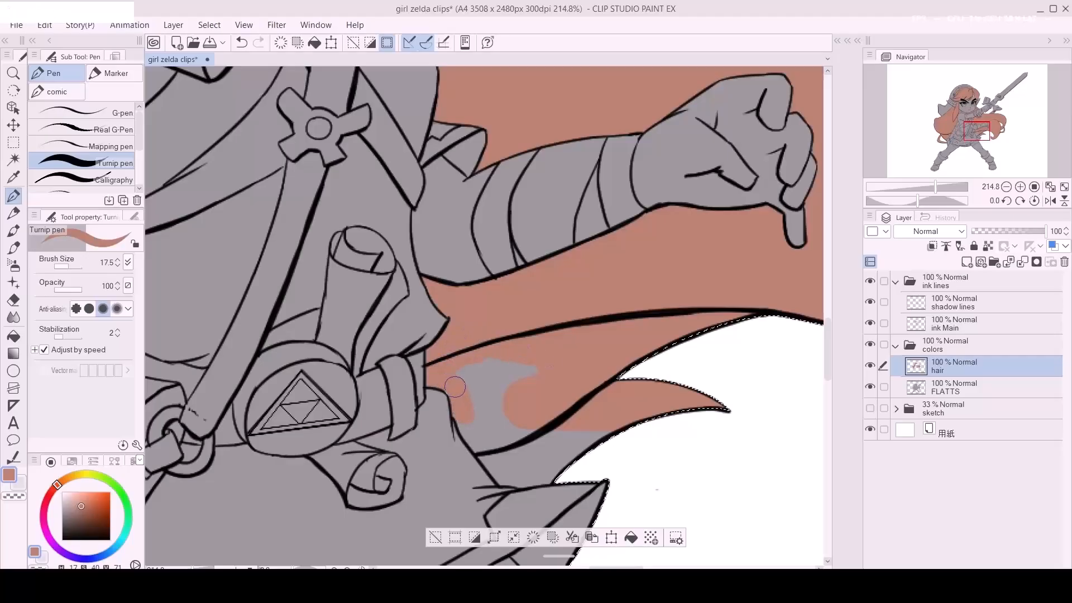
Step: Fill the lower hair strands between the belt and the skirt's pointed corner, finishing at brush size 12.5
{"action": "key", "text": "space"}
{"action": "mouse_move", "coordinate": [450, 383]}
{"action": "left_mouse_down"}
{"action": "mouse_move", "coordinate": [473, 334]}
{"action": "mouse_move", "coordinate": [436, 283]}
{"action": "mouse_move", "coordinate": [513, 284]}
{"action": "mouse_move", "coordinate": [506, 358]}
{"action": "mouse_move", "coordinate": [486, 307]}
{"action": "left_mouse_up"}
{"action": "key", "text": "bracketright"}
{"action": "key", "text": "bracketright"}
{"action": "key", "text": "bracketright"}
{"action": "key", "text": "bracketright"}
{"action": "key", "text": "bracketleft"}
{"action": "key", "text": "bracketleft"}
{"action": "key", "text": "bracketleft"}
{"action": "key", "text": "bracketleft"}
{"action": "key", "text": "bracketleft"}
{"action": "key", "text": "bracketleft"}
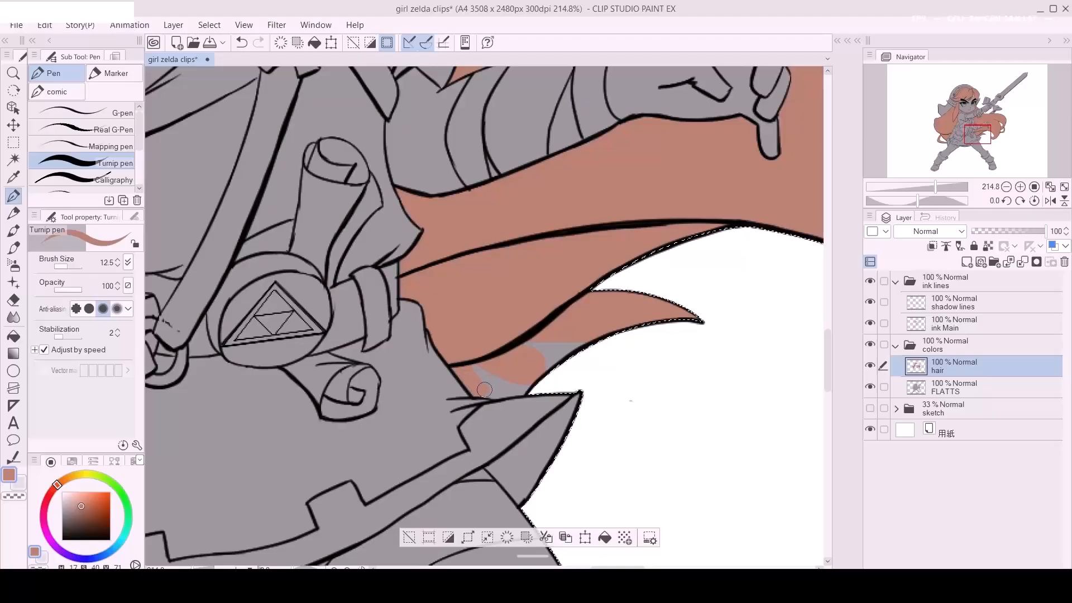
{"action": "mouse_move", "coordinate": [526, 385]}
{"action": "left_mouse_down"}
{"action": "mouse_move", "coordinate": [549, 371]}
{"action": "mouse_move", "coordinate": [520, 361]}
{"action": "left_mouse_up"}
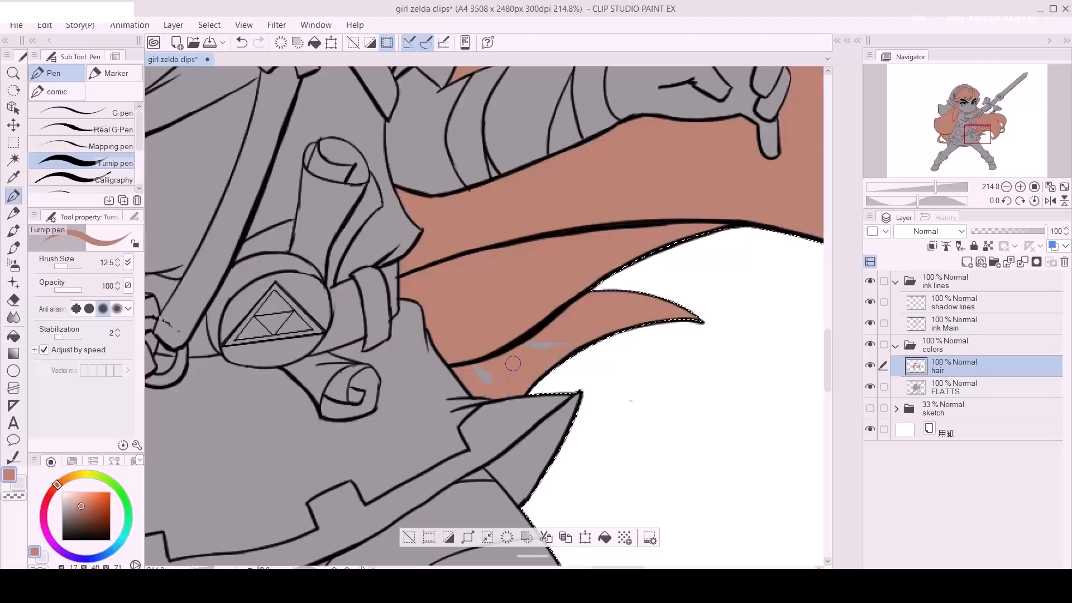
{"action": "left_click_drag", "start_coordinate": [606, 302], "coordinate": [491, 299]}
Step: Clear the selection and save the drawing
{"action": "key", "text": "slash"}
{"action": "left_click_drag", "start_coordinate": [600, 335], "coordinate": [557, 362]}
{"action": "key", "text": "ctrl+s"}
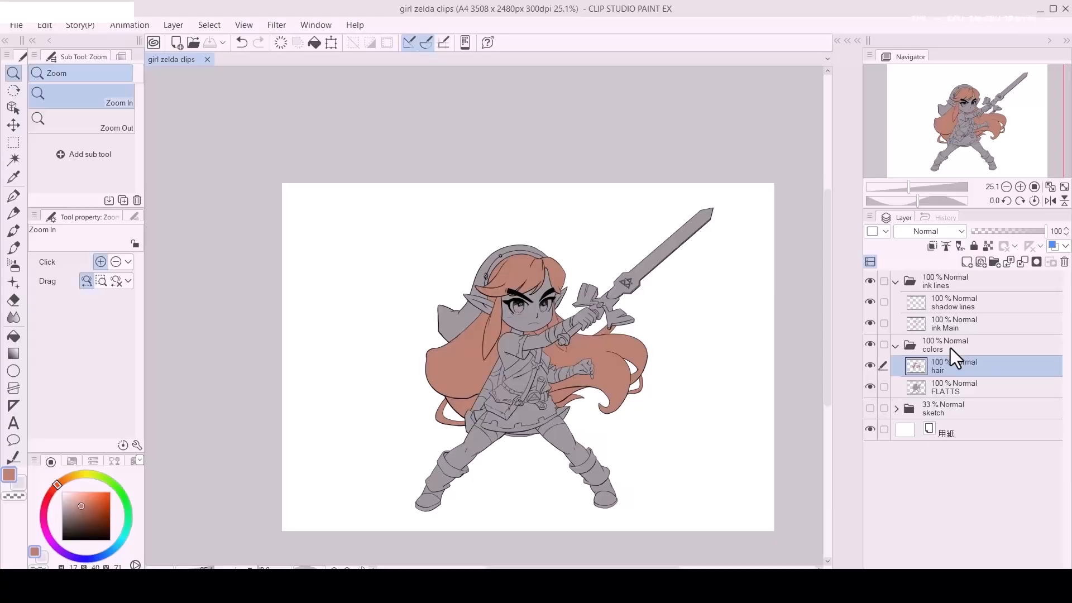
Step: Add a new layer in the colors folder between hair and FLATTS and name it "hat"
{"action": "key", "text": "ctrl+shift+n"}
{"action": "key", "text": "h"}
{"action": "key", "text": "t"}
{"action": "key", "text": "Return"}
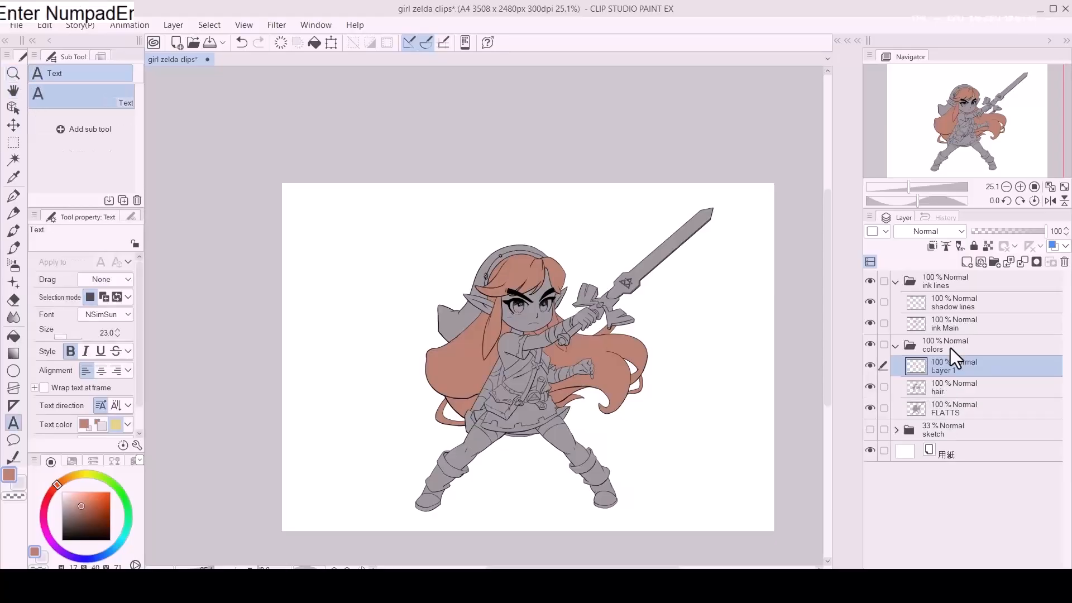
{"action": "left_click_drag", "start_coordinate": [981, 368], "coordinate": [983, 389]}
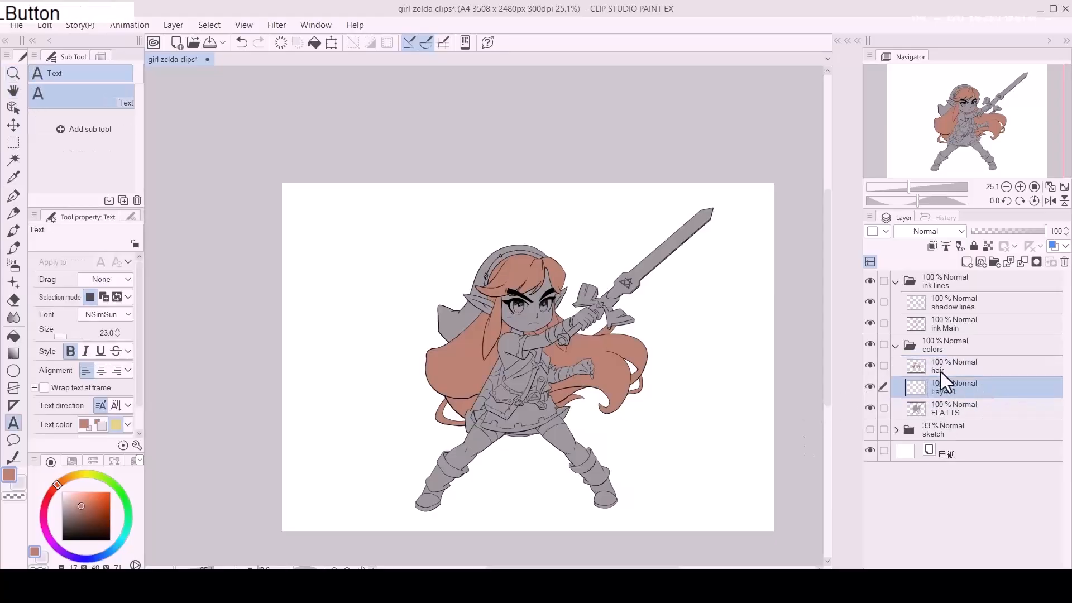
{"action": "double_click", "coordinate": [948, 388]}
{"action": "type", "text": "hat"}
{"action": "key", "text": "Return"}
Step: Change the drawing colour to a muted green and ready the Turnip pen for painting the hat
{"action": "left_click", "coordinate": [115, 485]}
{"action": "key", "text": "slash"}
{"action": "key", "text": "space"}
{"action": "mouse_move", "coordinate": [522, 302]}
{"action": "left_mouse_down"}
{"action": "mouse_move", "coordinate": [553, 296]}
{"action": "mouse_move", "coordinate": [539, 305]}
{"action": "left_mouse_up"}
{"action": "left_click", "coordinate": [453, 370]}
{"action": "key", "text": "p"}
Step: Select the FLATTS layer's silhouette and subtract the hair layer's painted area from the selection
{"action": "left_click", "coordinate": [915, 409], "text": "ctrl"}
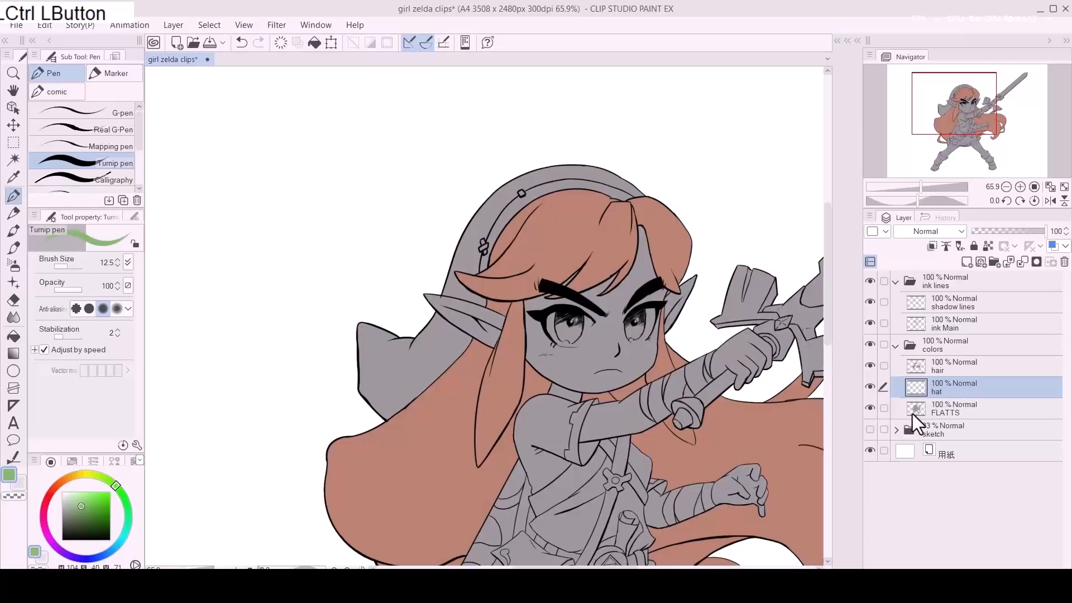
{"action": "left_click", "coordinate": [885, 364], "text": "ctrl+alt"}
{"action": "left_click", "coordinate": [915, 369], "text": "ctrl+alt"}
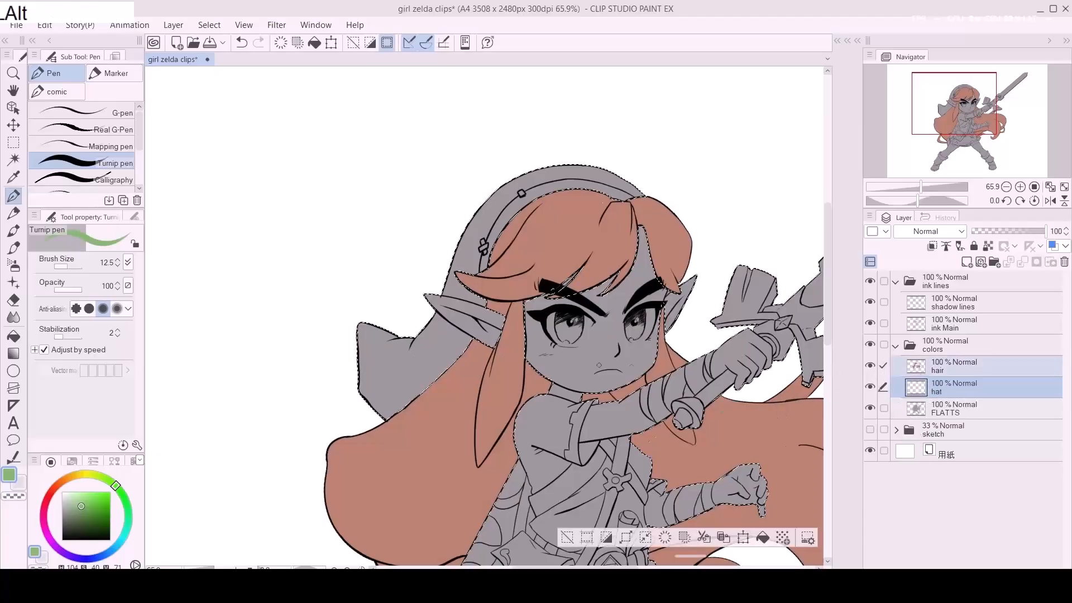
Step: Paint the hat's hanging tail green on the hat layer with an enlarged Turnip pen
{"action": "key", "text": "p"}
{"action": "key", "text": "bracketright"}
{"action": "key", "text": "bracketright"}
{"action": "key", "text": "bracketright"}
{"action": "key", "text": "bracketright"}
{"action": "key", "text": "bracketright"}
{"action": "mouse_move", "coordinate": [368, 323]}
{"action": "left_mouse_down"}
{"action": "mouse_move", "coordinate": [366, 373]}
{"action": "mouse_move", "coordinate": [397, 413]}
{"action": "mouse_move", "coordinate": [383, 366]}
{"action": "left_mouse_up"}
{"action": "key", "text": "p"}
{"action": "key", "text": "bracketright"}
{"action": "key", "text": "bracketright"}
{"action": "key", "text": "bracketright"}
{"action": "key", "text": "bracketright"}
{"action": "key", "text": "bracketright"}
{"action": "key", "text": "bracketright"}
{"action": "key", "text": "bracketright"}
{"action": "key", "text": "bracketright"}
{"action": "mouse_move", "coordinate": [409, 428]}
{"action": "left_mouse_down"}
{"action": "mouse_move", "coordinate": [379, 351]}
{"action": "mouse_move", "coordinate": [383, 327]}
{"action": "mouse_move", "coordinate": [448, 383]}
{"action": "left_mouse_up"}
Step: Fill the hat's remaining area beneath the pointed ear green with the Turnip pen at brush size 30
{"action": "key", "text": "ctrl+space"}
{"action": "mouse_move", "coordinate": [437, 347]}
{"action": "left_mouse_down"}
{"action": "mouse_move", "coordinate": [456, 344]}
{"action": "mouse_move", "coordinate": [456, 361]}
{"action": "mouse_move", "coordinate": [401, 309]}
{"action": "mouse_move", "coordinate": [460, 333]}
{"action": "left_mouse_up"}
{"action": "key", "text": "bracketleft"}
{"action": "key", "text": "bracketleft"}
{"action": "key", "text": "bracketleft"}
{"action": "key", "text": "bracketleft"}
{"action": "key", "text": "bracketleft"}
{"action": "key", "text": "bracketleft"}
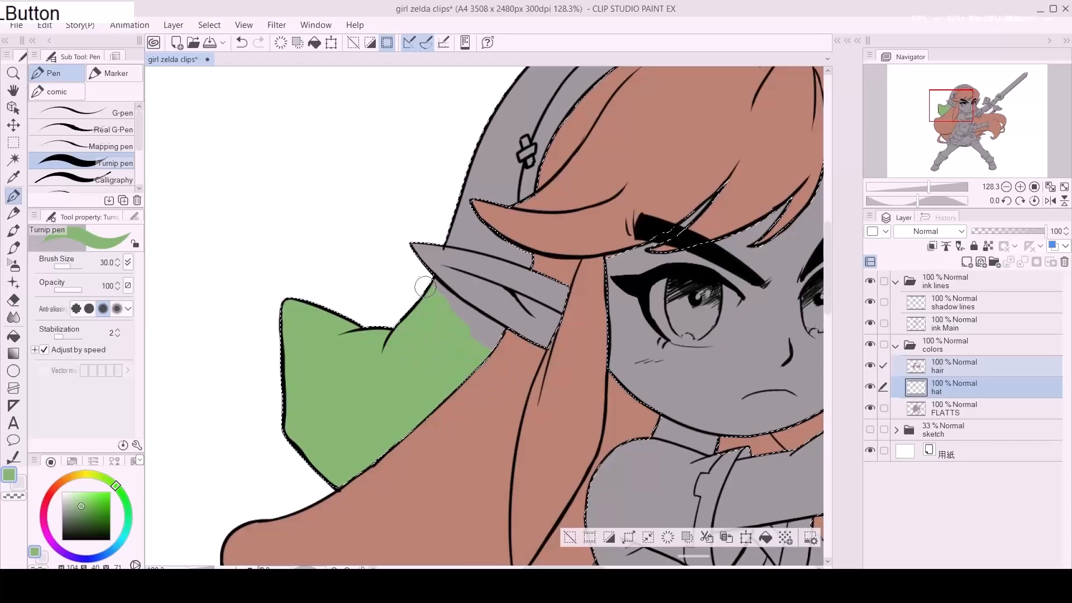
{"action": "mouse_move", "coordinate": [423, 286]}
{"action": "left_mouse_down"}
{"action": "mouse_move", "coordinate": [442, 303]}
{"action": "mouse_move", "coordinate": [427, 285]}
{"action": "left_mouse_up"}
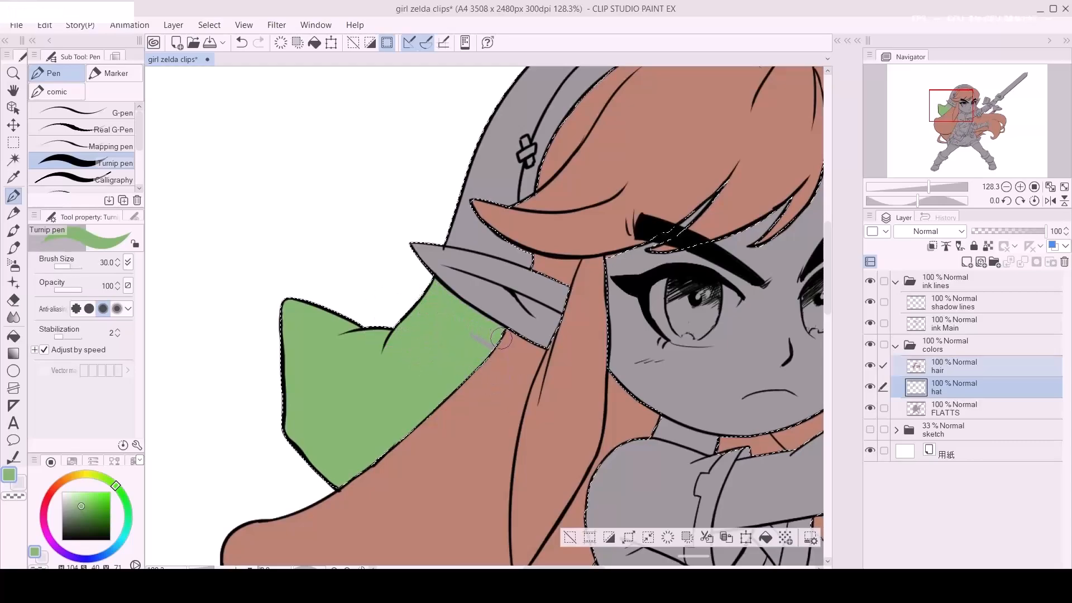
{"action": "key", "text": "space"}
{"action": "left_click_drag", "start_coordinate": [489, 346], "coordinate": [478, 435]}
{"action": "mouse_move", "coordinate": [497, 334]}
{"action": "left_mouse_down"}
{"action": "mouse_move", "coordinate": [427, 322]}
{"action": "mouse_move", "coordinate": [530, 351]}
{"action": "mouse_move", "coordinate": [475, 333]}
{"action": "mouse_move", "coordinate": [511, 346]}
{"action": "left_mouse_up"}
Step: Paint the hat's dome and headband green above the hair, and clear the selection
{"action": "mouse_move", "coordinate": [515, 279]}
{"action": "left_mouse_down"}
{"action": "mouse_move", "coordinate": [490, 345]}
{"action": "mouse_move", "coordinate": [553, 221]}
{"action": "mouse_move", "coordinate": [712, 196]}
{"action": "mouse_move", "coordinate": [792, 211]}
{"action": "left_mouse_up"}
{"action": "key", "text": "o"}
{"action": "key", "text": "o"}
{"action": "key", "text": "o"}
{"action": "key", "text": "o"}
{"action": "mouse_move", "coordinate": [649, 158]}
{"action": "left_mouse_down"}
{"action": "mouse_move", "coordinate": [427, 282]}
{"action": "mouse_move", "coordinate": [428, 353]}
{"action": "mouse_move", "coordinate": [584, 178]}
{"action": "mouse_move", "coordinate": [772, 211]}
{"action": "left_mouse_up"}
{"action": "mouse_move", "coordinate": [562, 311]}
{"action": "left_mouse_down"}
{"action": "mouse_move", "coordinate": [526, 263]}
{"action": "mouse_move", "coordinate": [579, 256]}
{"action": "mouse_move", "coordinate": [604, 215]}
{"action": "mouse_move", "coordinate": [627, 134]}
{"action": "left_mouse_up"}
{"action": "key", "text": "slash"}
{"action": "left_click_drag", "start_coordinate": [610, 274], "coordinate": [572, 282]}
{"action": "key", "text": "ctrl+d"}
{"action": "left_click_drag", "start_coordinate": [659, 358], "coordinate": [608, 384]}
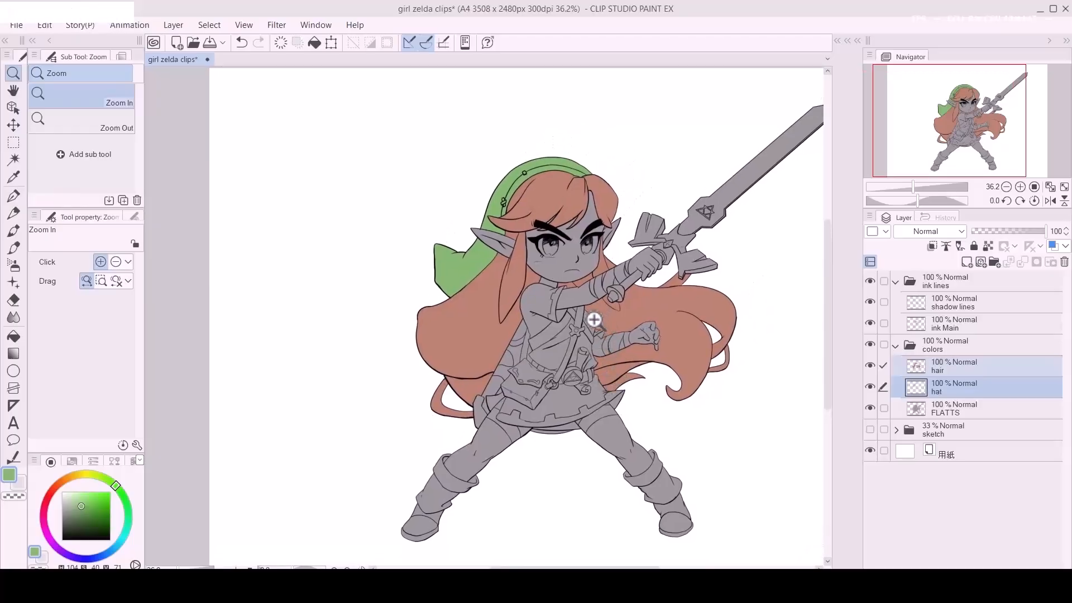
Step: Rename the hat layer as "green" and ready the Turnip pen for painting the near sleeve
{"action": "left_click", "coordinate": [975, 386]}
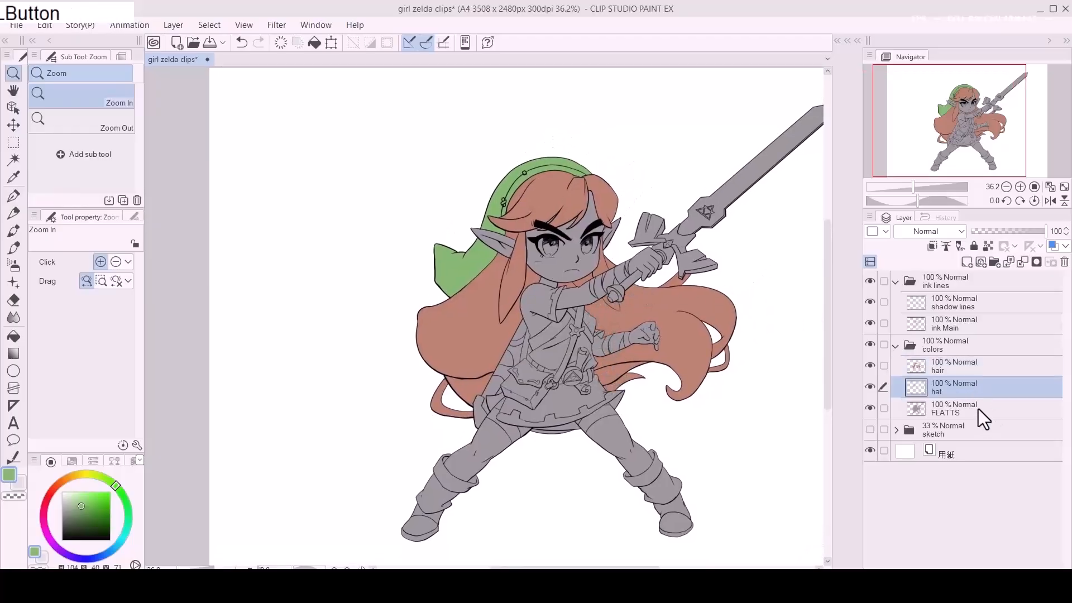
{"action": "double_click", "coordinate": [939, 396]}
{"action": "type", "text": "reen"}
{"action": "key", "text": "Return"}
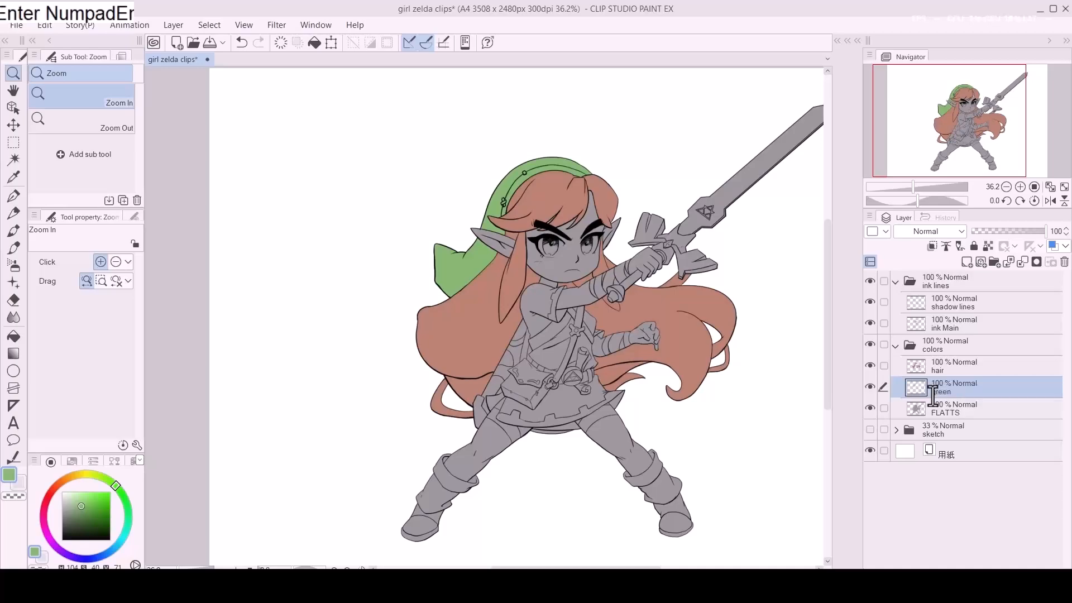
{"action": "left_click_drag", "start_coordinate": [543, 297], "coordinate": [618, 299]}
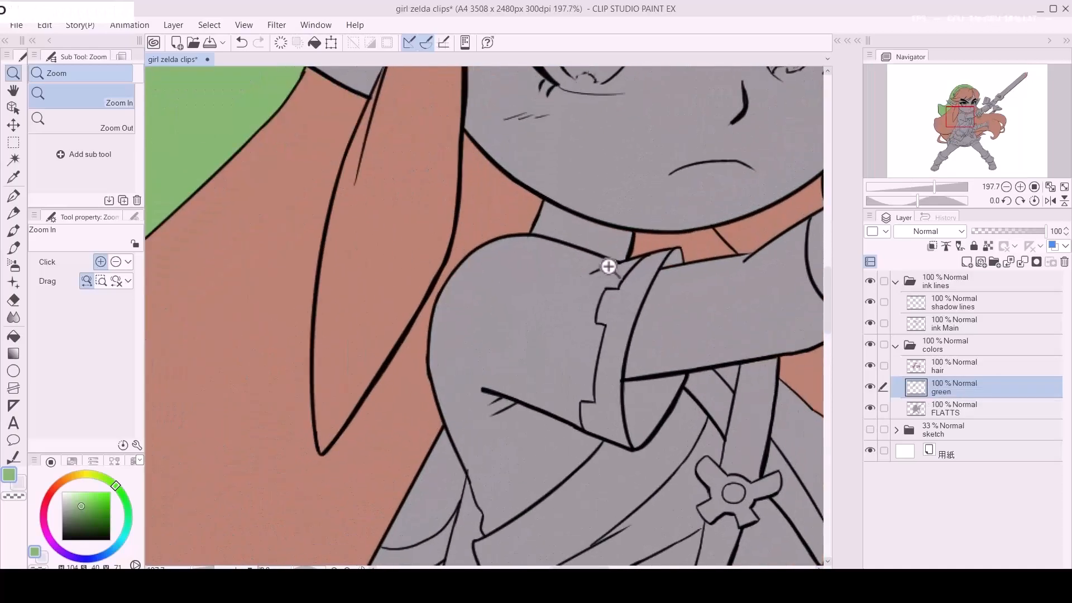
{"action": "key", "text": "p"}
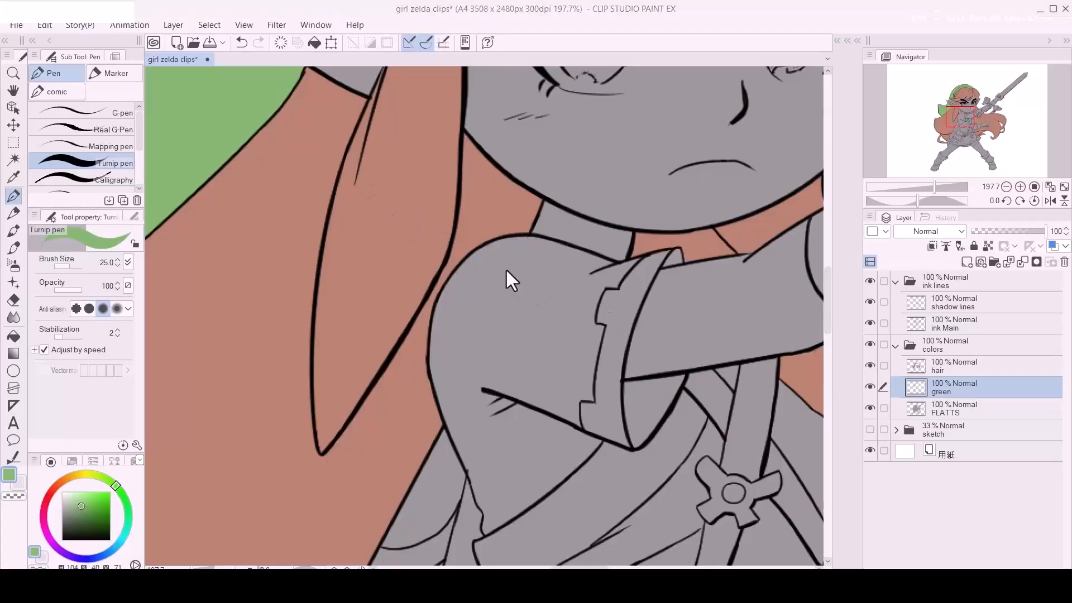
{"action": "left_click", "coordinate": [505, 268]}
{"action": "mouse_move", "coordinate": [462, 307]}
{"action": "left_mouse_down"}
{"action": "mouse_move", "coordinate": [494, 259]}
{"action": "mouse_move", "coordinate": [458, 295]}
{"action": "left_mouse_up"}
{"action": "key", "text": "ctrl+z"}
{"action": "key", "text": "ctrl+z"}
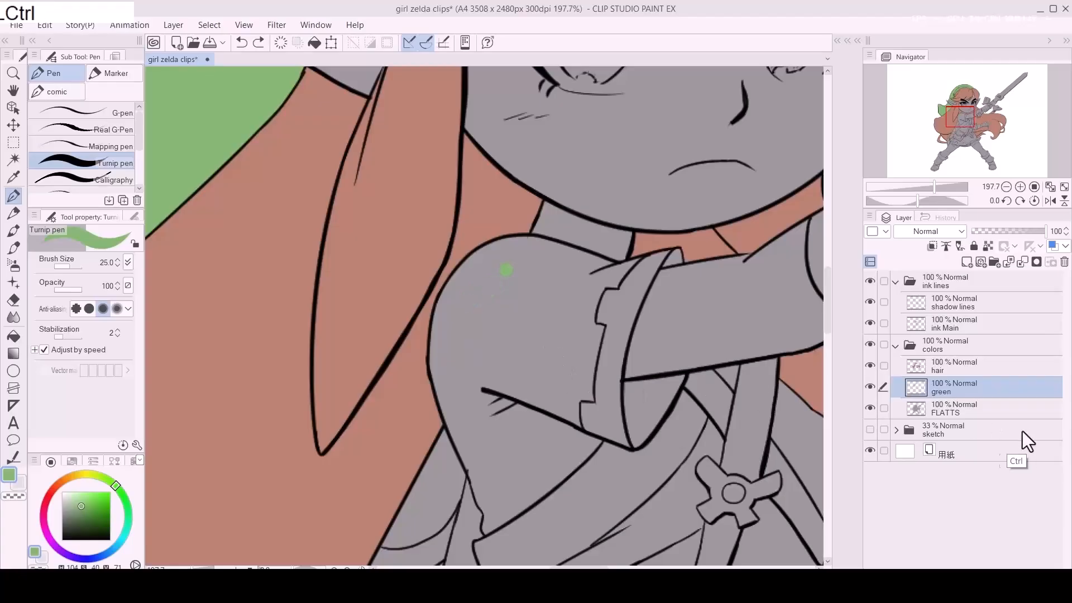
Step: Select the character's silhouette without the hair and paint the near sleeve's shoulder and outer side green
{"action": "left_click", "coordinate": [918, 368], "text": "ctrl"}
{"action": "mouse_move", "coordinate": [498, 244]}
{"action": "left_mouse_down"}
{"action": "mouse_move", "coordinate": [441, 312]}
{"action": "mouse_move", "coordinate": [446, 399]}
{"action": "left_mouse_up"}
{"action": "mouse_move", "coordinate": [463, 335]}
{"action": "left_mouse_down"}
{"action": "mouse_move", "coordinate": [464, 307]}
{"action": "mouse_move", "coordinate": [474, 371]}
{"action": "mouse_move", "coordinate": [498, 376]}
{"action": "mouse_move", "coordinate": [533, 413]}
{"action": "left_mouse_up"}
Step: Trace green along the sleeve's upper edge and jagged cuff at brush size 8, and erase the spill at the cuff
{"action": "key", "text": "a"}
{"action": "key", "text": "a"}
{"action": "mouse_move", "coordinate": [474, 252]}
{"action": "left_mouse_down"}
{"action": "mouse_move", "coordinate": [546, 252]}
{"action": "mouse_move", "coordinate": [530, 245]}
{"action": "mouse_move", "coordinate": [629, 271]}
{"action": "mouse_move", "coordinate": [610, 270]}
{"action": "mouse_move", "coordinate": [629, 264]}
{"action": "mouse_move", "coordinate": [600, 287]}
{"action": "left_mouse_up"}
{"action": "key", "text": "a"}
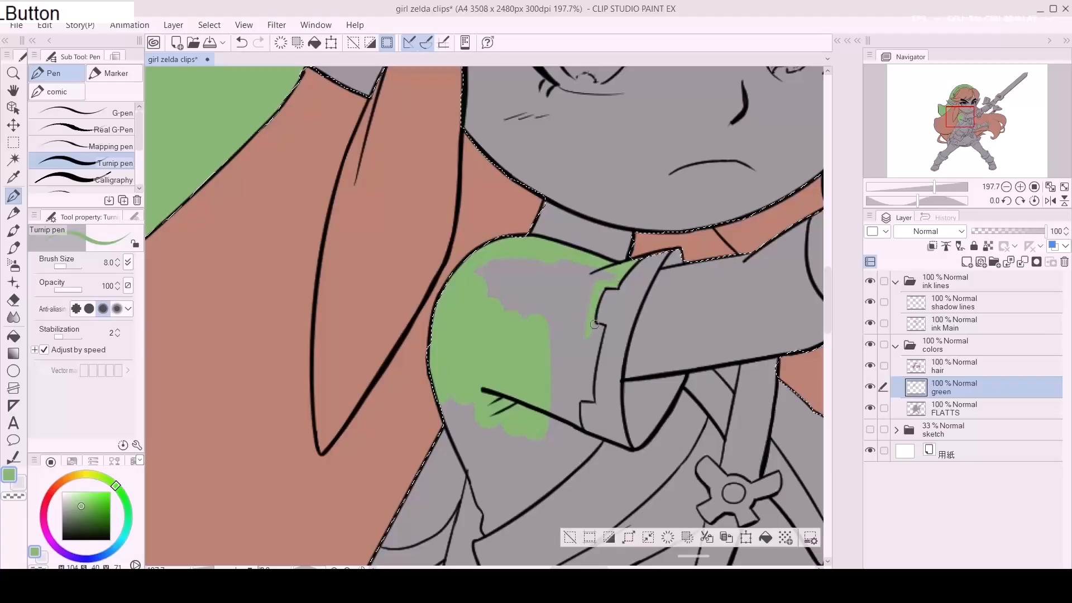
{"action": "left_click_drag", "start_coordinate": [596, 347], "coordinate": [591, 377]}
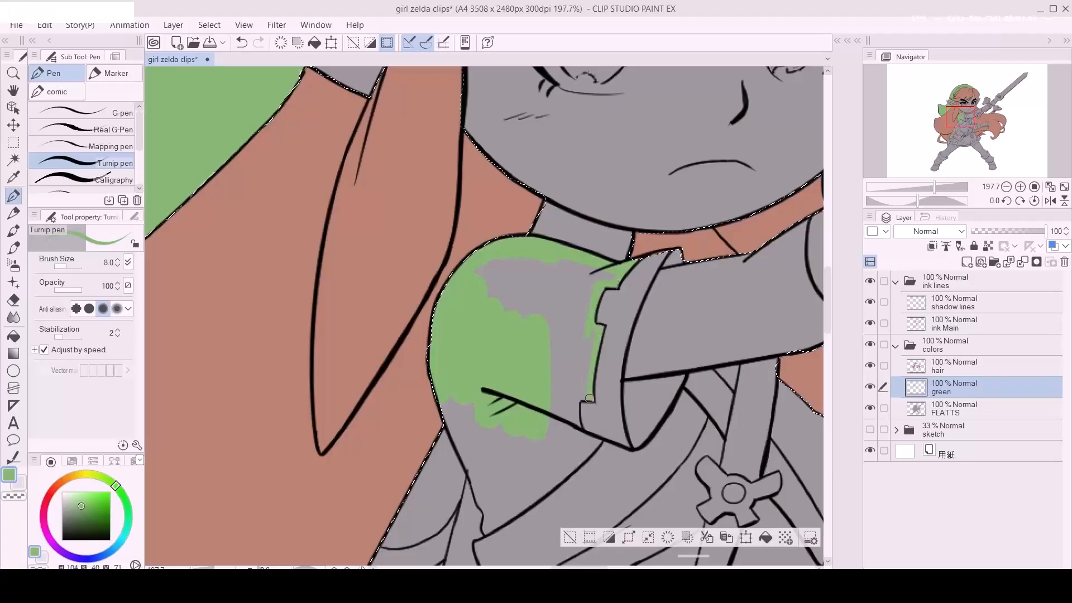
{"action": "key", "text": "e"}
{"action": "left_click_drag", "start_coordinate": [589, 407], "coordinate": [586, 323]}
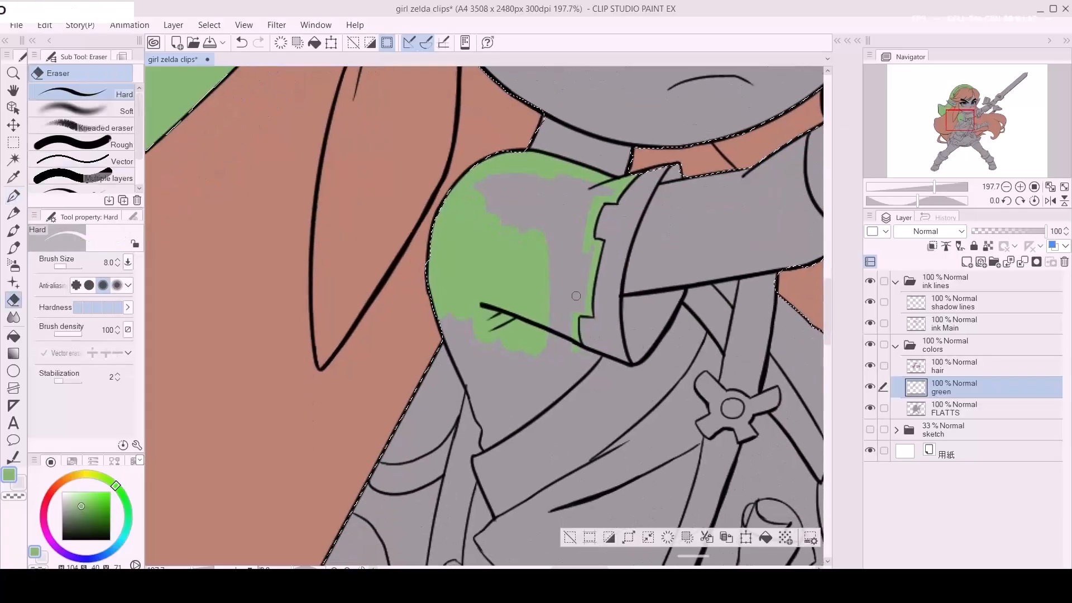
Step: Paint the tunic below the near sleeve green down to the wide chest strap
{"action": "key", "text": "p"}
{"action": "key", "text": "]"}
{"action": "key", "text": "]"}
{"action": "key", "text": "]"}
{"action": "mouse_move", "coordinate": [459, 315]}
{"action": "left_mouse_down"}
{"action": "mouse_move", "coordinate": [463, 353]}
{"action": "mouse_move", "coordinate": [484, 340]}
{"action": "mouse_move", "coordinate": [513, 346]}
{"action": "mouse_move", "coordinate": [545, 380]}
{"action": "mouse_move", "coordinate": [543, 326]}
{"action": "left_mouse_up"}
{"action": "key", "text": "a"}
{"action": "key", "text": "a"}
{"action": "key", "text": "a"}
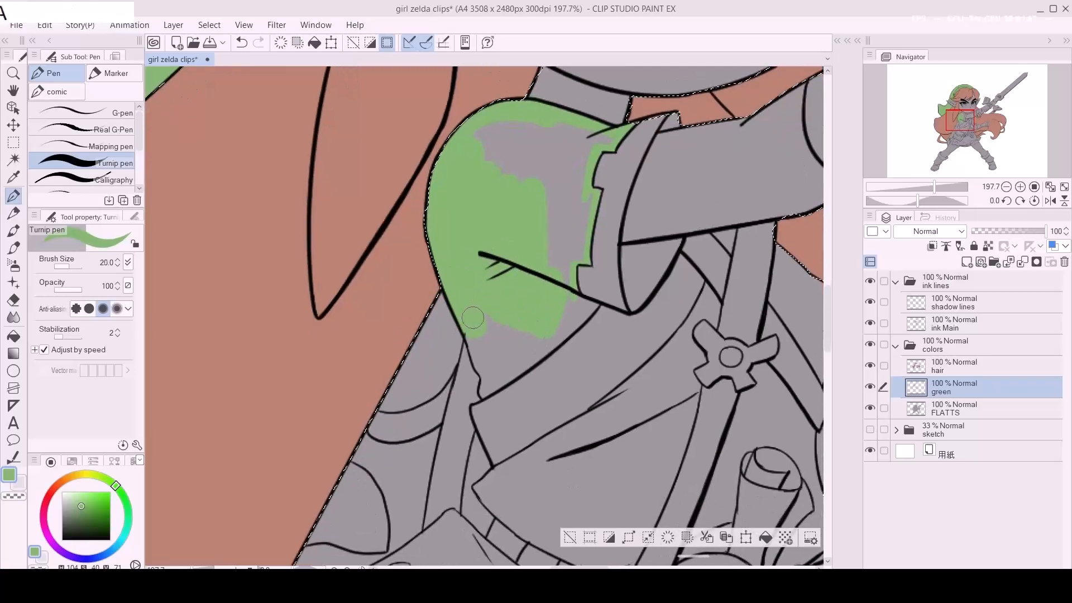
{"action": "mouse_move", "coordinate": [472, 328]}
{"action": "left_mouse_down"}
{"action": "mouse_move", "coordinate": [484, 391]}
{"action": "mouse_move", "coordinate": [475, 375]}
{"action": "mouse_move", "coordinate": [483, 387]}
{"action": "mouse_move", "coordinate": [540, 337]}
{"action": "mouse_move", "coordinate": [501, 370]}
{"action": "mouse_move", "coordinate": [514, 336]}
{"action": "mouse_move", "coordinate": [483, 334]}
{"action": "left_mouse_up"}
{"action": "key", "text": "e"}
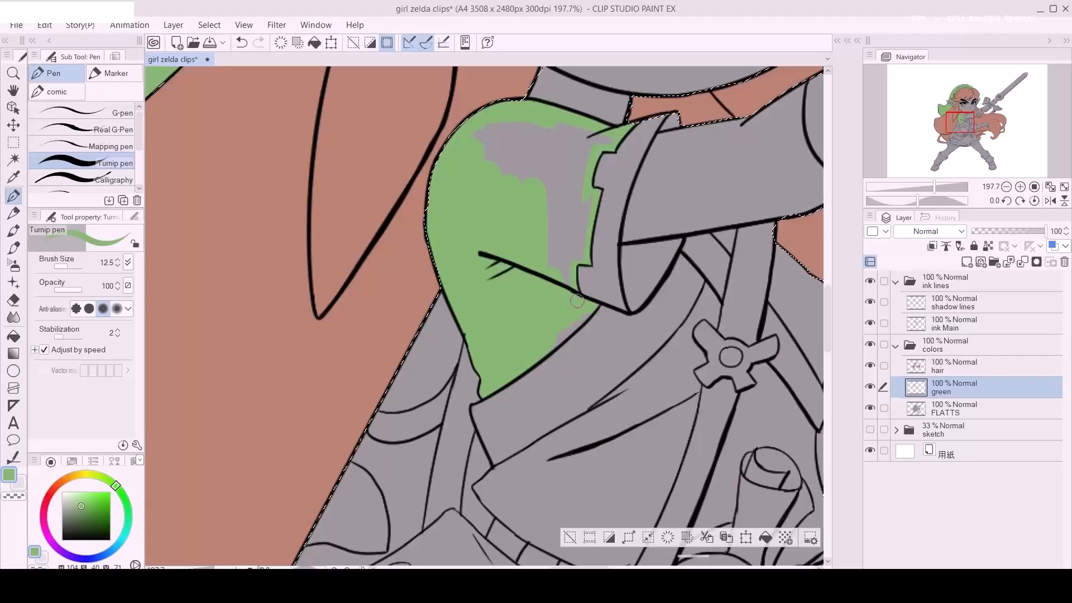
Step: Fill the remaining grey gaps inside the near sleeve and along the wide strap's upper edge with green
{"action": "left_click_drag", "start_coordinate": [551, 279], "coordinate": [569, 386]}
{"action": "key", "text": "bracketright"}
{"action": "key", "text": "bracketright"}
{"action": "key", "text": "bracketright"}
{"action": "key", "text": "bracketright"}
{"action": "key", "text": "bracketright"}
{"action": "key", "text": "bracketright"}
{"action": "mouse_move", "coordinate": [505, 244]}
{"action": "left_mouse_down"}
{"action": "mouse_move", "coordinate": [497, 258]}
{"action": "mouse_move", "coordinate": [562, 262]}
{"action": "mouse_move", "coordinate": [498, 249]}
{"action": "mouse_move", "coordinate": [616, 246]}
{"action": "mouse_move", "coordinate": [586, 268]}
{"action": "mouse_move", "coordinate": [596, 343]}
{"action": "mouse_move", "coordinate": [584, 379]}
{"action": "mouse_move", "coordinate": [560, 332]}
{"action": "left_mouse_up"}
{"action": "key", "text": "bracketleft"}
{"action": "key", "text": "bracketleft"}
Step: Touch up the ink line below the outstretched arm in black on the ink Main layer
{"action": "mouse_move", "coordinate": [720, 391]}
{"action": "left_mouse_down"}
{"action": "mouse_move", "coordinate": [641, 287]}
{"action": "mouse_move", "coordinate": [542, 235]}
{"action": "mouse_move", "coordinate": [516, 299]}
{"action": "left_mouse_up"}
{"action": "key", "text": "bracketleft"}
{"action": "key", "text": "bracketleft"}
{"action": "key", "text": "bracketleft"}
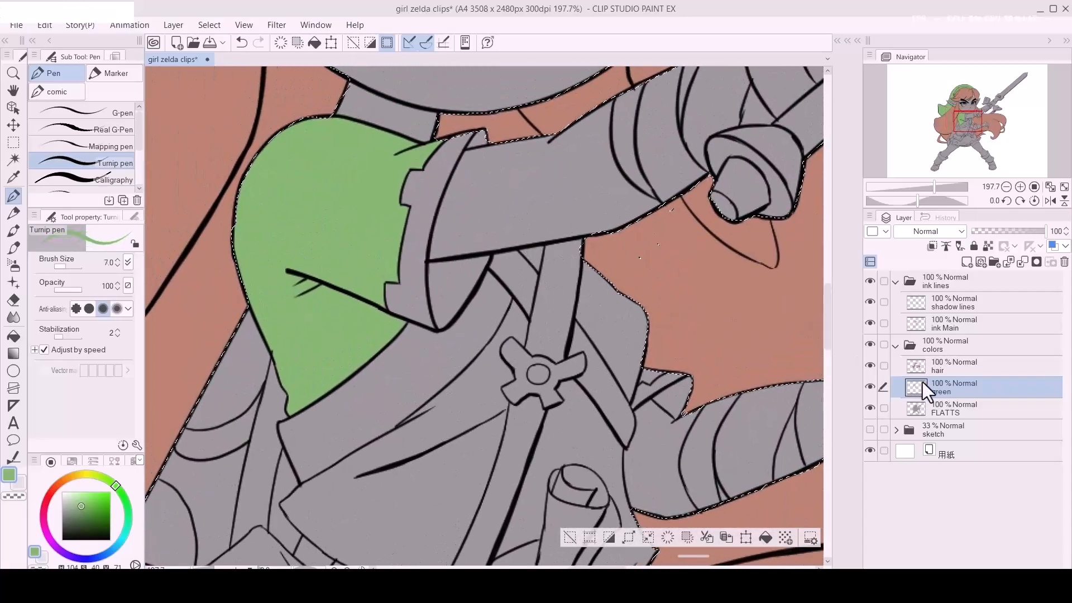
{"action": "left_click", "coordinate": [970, 327]}
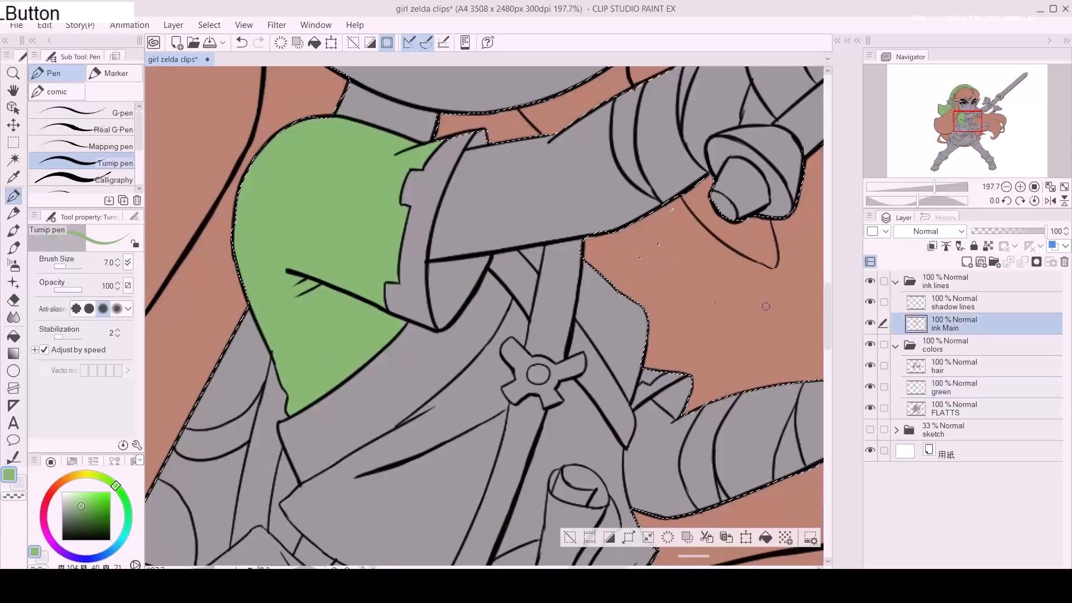
{"action": "left_click", "coordinate": [481, 303], "text": "alt"}
{"action": "key", "text": "["}
{"action": "key", "text": "["}
{"action": "key", "text": "["}
{"action": "key", "text": "["}
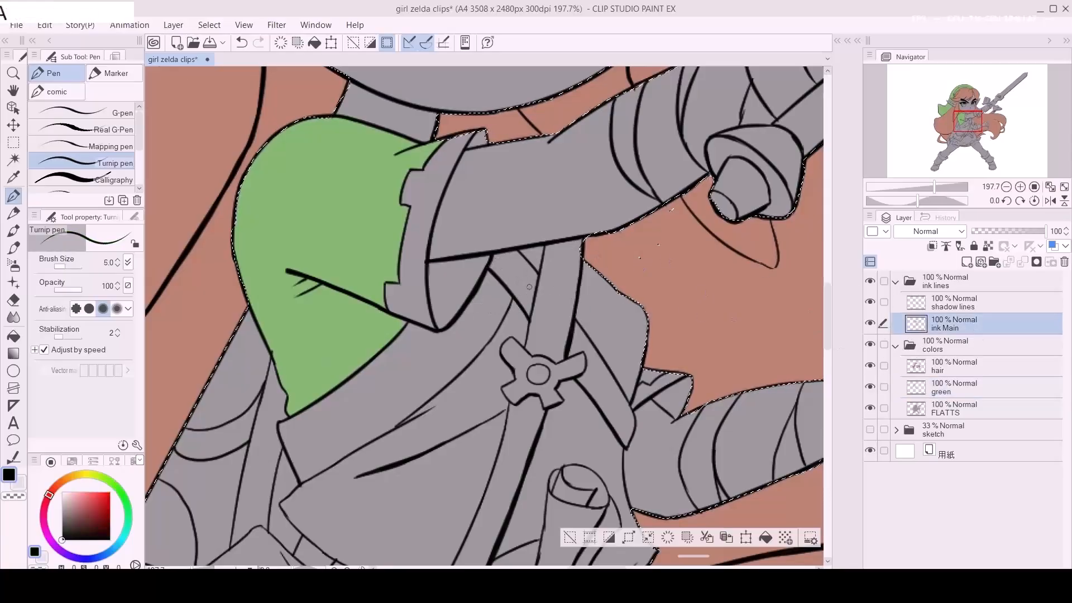
{"action": "left_click", "coordinate": [529, 247]}
Step: Return to the green layer, sample the sleeve's green and paint the small tunic gap between the crossed straps
{"action": "left_click", "coordinate": [974, 388]}
{"action": "left_click", "coordinate": [292, 304], "text": "alt"}
{"action": "key", "text": "bracketright"}
{"action": "left_click", "coordinate": [533, 248]}
{"action": "left_click_drag", "start_coordinate": [530, 257], "coordinate": [536, 266]}
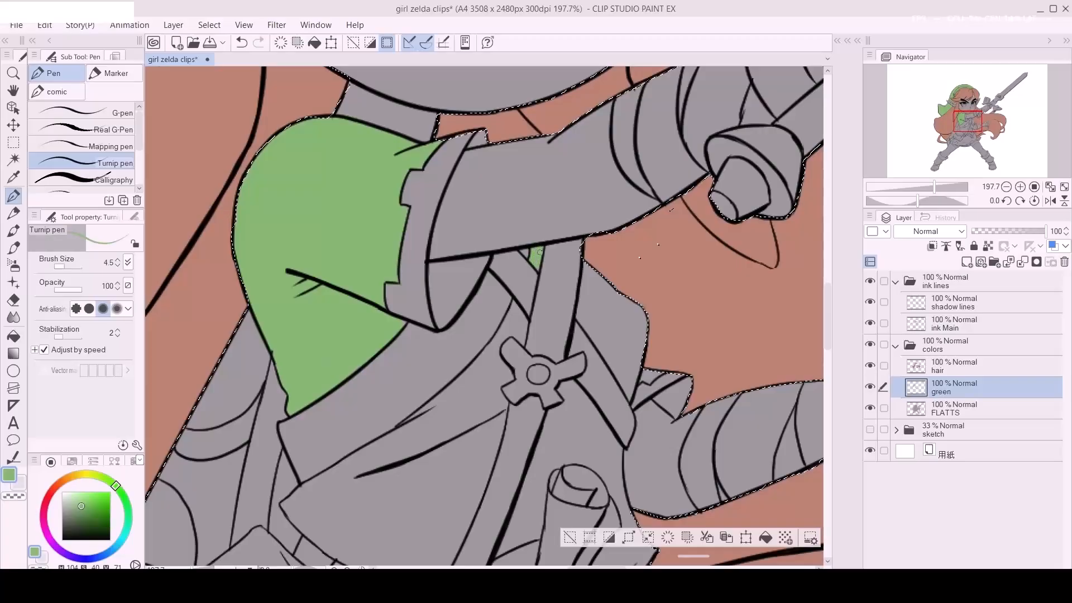
Step: Paint the tunic's far side green along the strap's edge, and undo the last eraser stroke
{"action": "key", "text": "bracketright"}
{"action": "key", "text": "bracketright"}
{"action": "key", "text": "bracketright"}
{"action": "left_click", "coordinate": [588, 265]}
{"action": "left_click_drag", "start_coordinate": [585, 296], "coordinate": [577, 333]}
{"action": "key", "text": "e"}
{"action": "key", "text": "space"}
{"action": "left_click_drag", "start_coordinate": [629, 361], "coordinate": [582, 308]}
{"action": "key", "text": "bracketright"}
{"action": "key", "text": "e"}
{"action": "left_click_drag", "start_coordinate": [541, 211], "coordinate": [547, 240]}
{"action": "key", "text": "ctrl+z"}
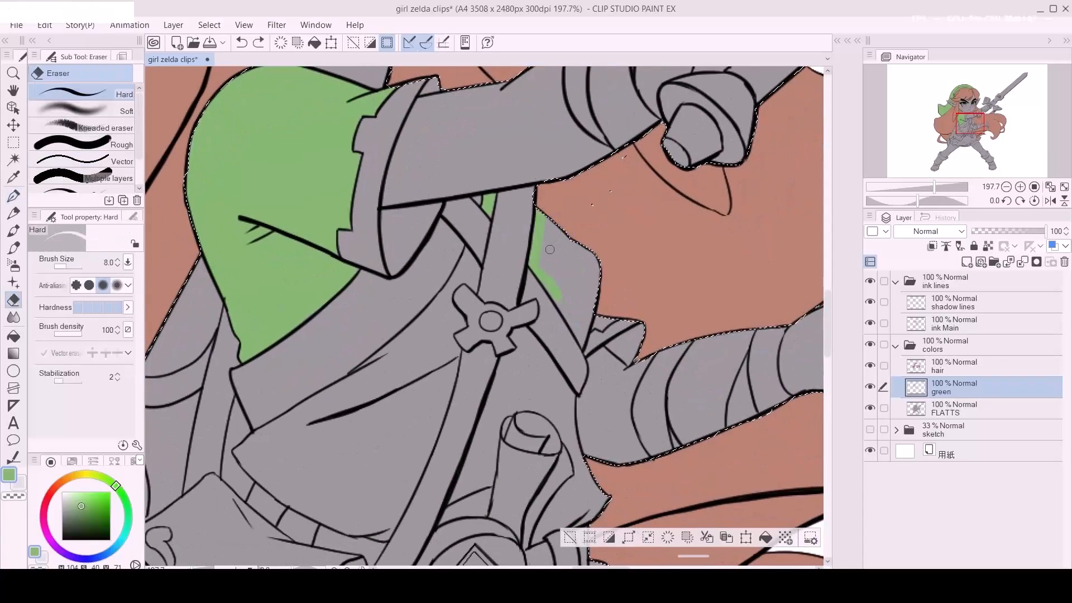
Step: Fill the rest of the tunic's far side green down to the far sleeve
{"action": "key", "text": "p"}
{"action": "mouse_move", "coordinate": [537, 213]}
{"action": "left_mouse_down"}
{"action": "mouse_move", "coordinate": [555, 267]}
{"action": "mouse_move", "coordinate": [588, 296]}
{"action": "mouse_move", "coordinate": [548, 252]}
{"action": "mouse_move", "coordinate": [563, 284]}
{"action": "mouse_move", "coordinate": [553, 260]}
{"action": "mouse_move", "coordinate": [543, 264]}
{"action": "mouse_move", "coordinate": [591, 259]}
{"action": "mouse_move", "coordinate": [583, 296]}
{"action": "mouse_move", "coordinate": [559, 289]}
{"action": "left_mouse_up"}
{"action": "key", "text": "["}
{"action": "key", "text": "["}
{"action": "key", "text": "["}
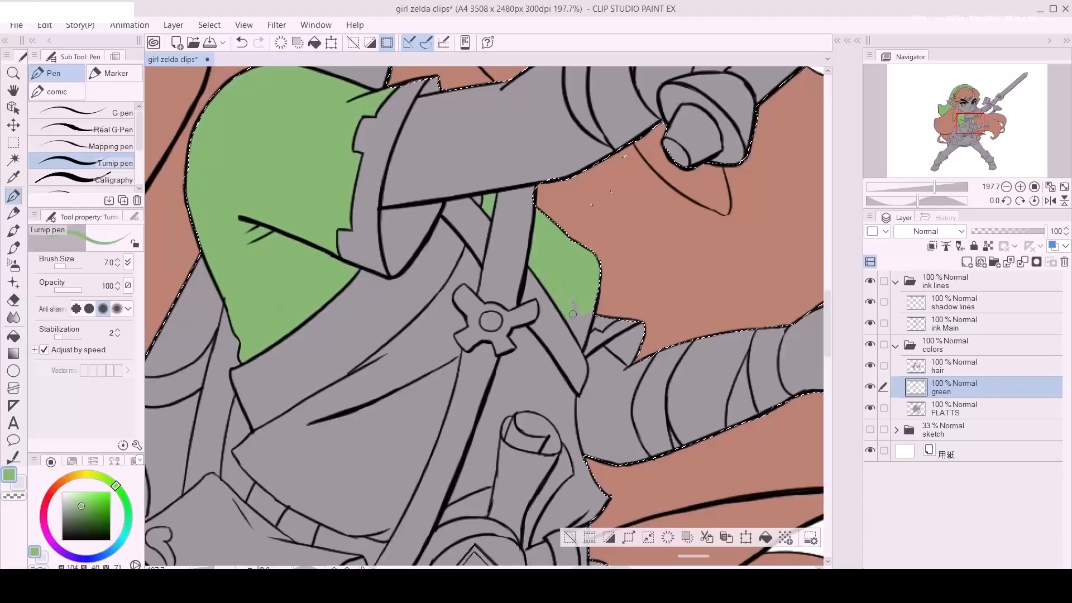
{"action": "mouse_move", "coordinate": [569, 308]}
{"action": "left_mouse_down"}
{"action": "mouse_move", "coordinate": [580, 335]}
{"action": "mouse_move", "coordinate": [584, 322]}
{"action": "left_mouse_up"}
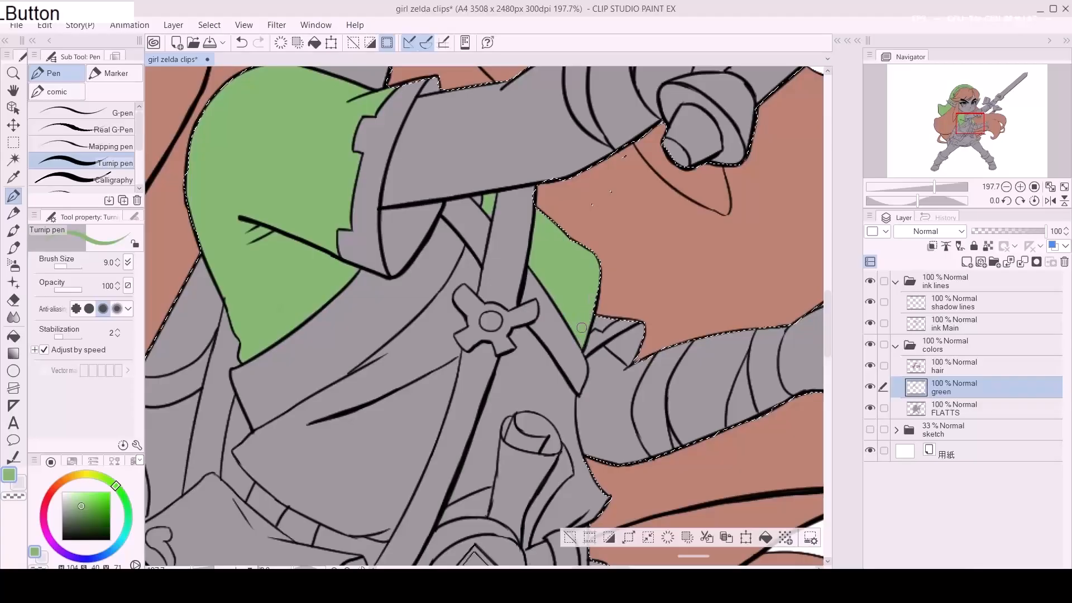
{"action": "key", "text": "bracketright"}
Step: Trace green along the lower edge of the wide chest strap with the Turnip pen at brush size 10
{"action": "left_click_drag", "start_coordinate": [490, 319], "coordinate": [649, 281]}
{"action": "key", "text": "bracketright"}
{"action": "key", "text": "bracketright"}
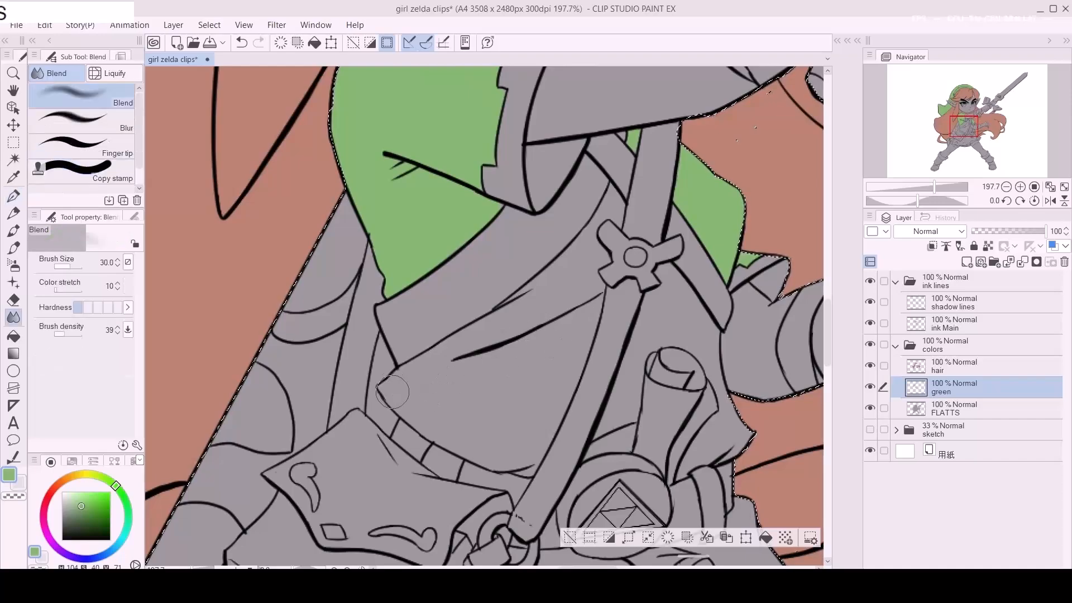
{"action": "key", "text": "bracketleft"}
{"action": "key", "text": "bracketleft"}
{"action": "key", "text": "bracketleft"}
{"action": "key", "text": "bracketleft"}
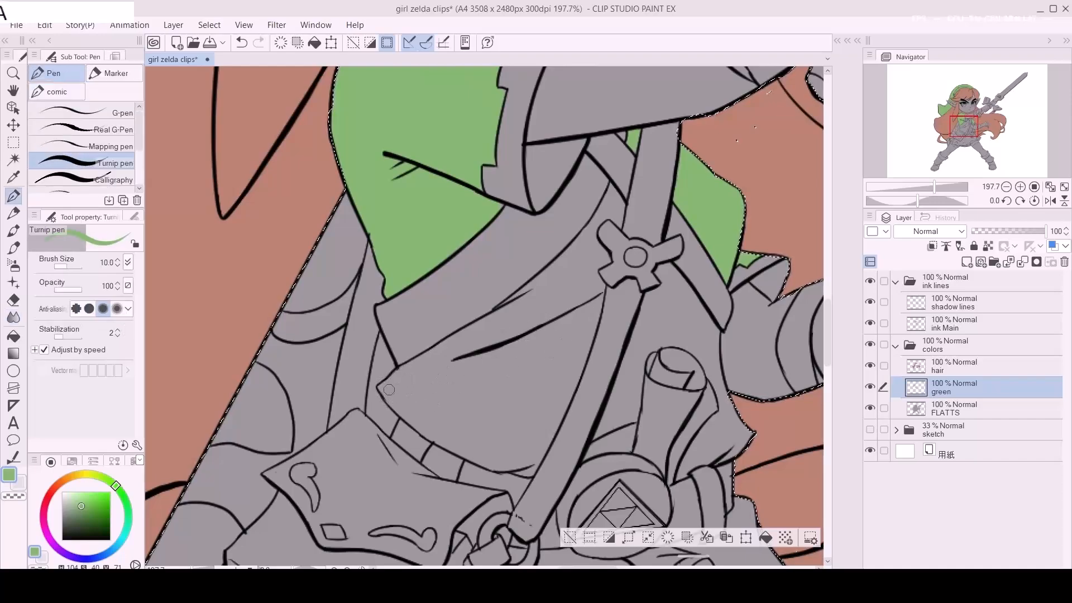
{"action": "mouse_move", "coordinate": [379, 391]}
{"action": "left_mouse_down"}
{"action": "mouse_move", "coordinate": [456, 340]}
{"action": "mouse_move", "coordinate": [399, 405]}
{"action": "left_mouse_up"}
{"action": "key", "text": "space"}
{"action": "key", "text": "bracketright"}
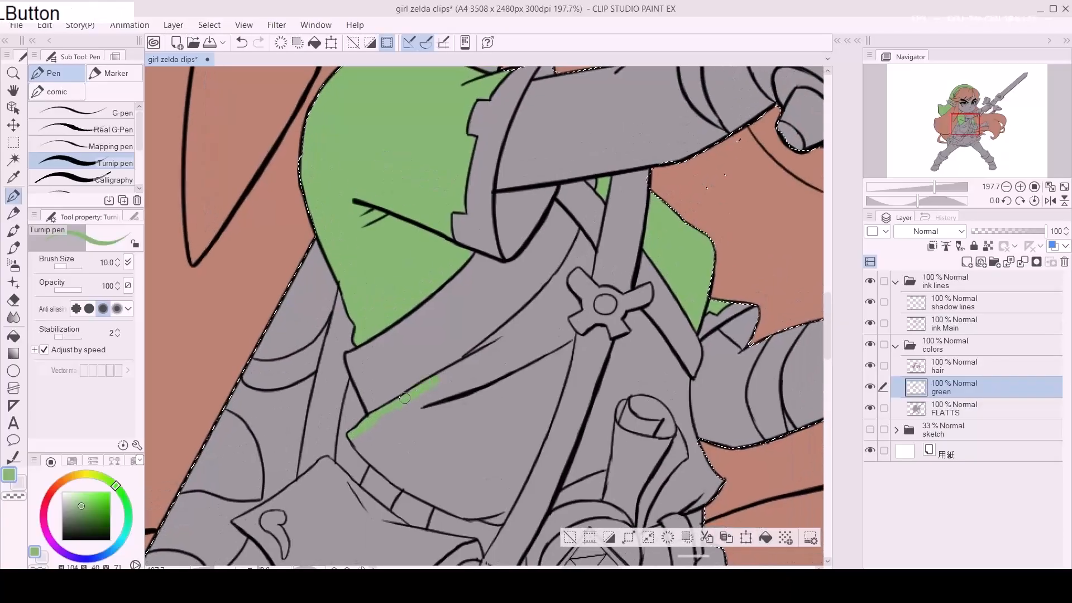
{"action": "left_click_drag", "start_coordinate": [449, 371], "coordinate": [515, 330]}
{"action": "left_click_drag", "start_coordinate": [452, 413], "coordinate": [506, 356]}
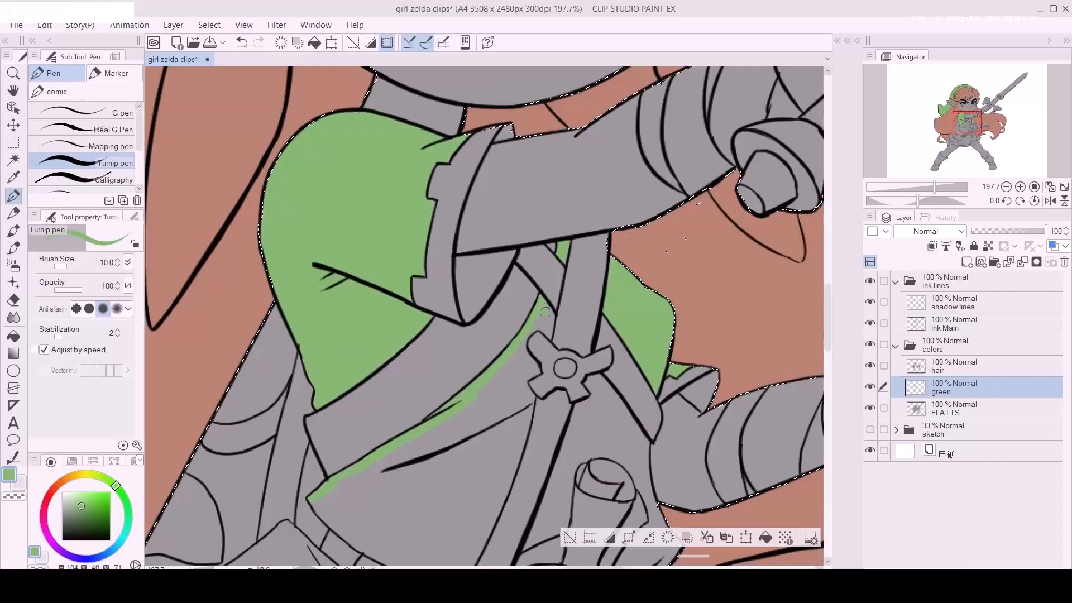
{"action": "mouse_move", "coordinate": [542, 306]}
{"action": "left_mouse_down"}
{"action": "mouse_move", "coordinate": [548, 320]}
{"action": "mouse_move", "coordinate": [538, 324]}
{"action": "left_mouse_up"}
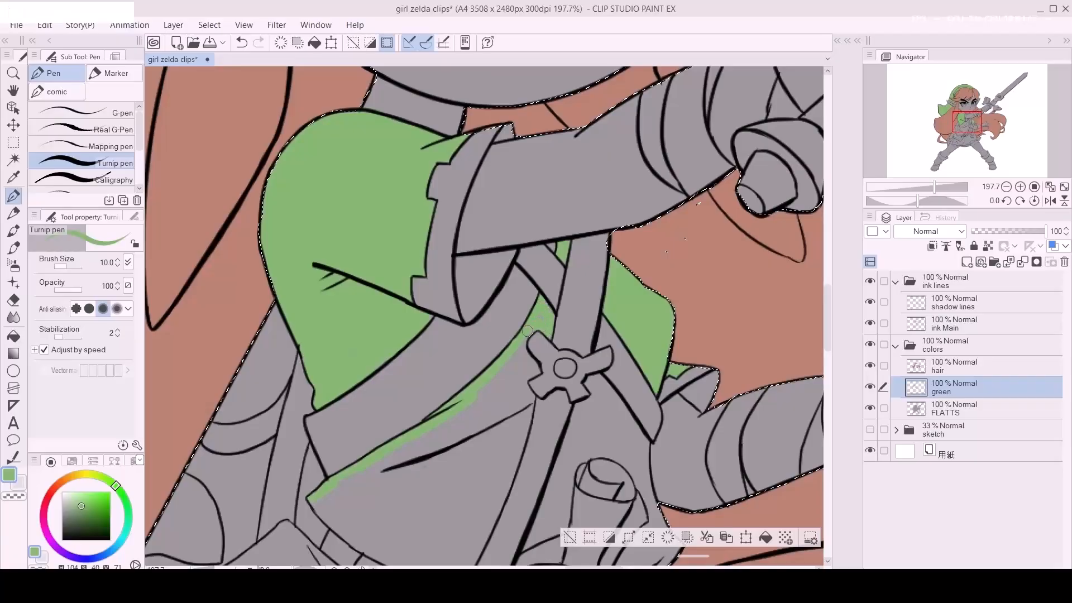
Step: Paint the tunic's chest green between the wide strap and the star-shaped buckle
{"action": "key", "text": "space"}
{"action": "mouse_move", "coordinate": [508, 392]}
{"action": "left_mouse_down"}
{"action": "mouse_move", "coordinate": [483, 352]}
{"action": "mouse_move", "coordinate": [434, 400]}
{"action": "mouse_move", "coordinate": [463, 405]}
{"action": "mouse_move", "coordinate": [487, 393]}
{"action": "mouse_move", "coordinate": [493, 428]}
{"action": "left_mouse_up"}
{"action": "key", "text": "bracketright"}
{"action": "key", "text": "bracketright"}
{"action": "key", "text": "bracketleft"}
{"action": "key", "text": "bracketleft"}
{"action": "left_click_drag", "start_coordinate": [532, 309], "coordinate": [519, 319]}
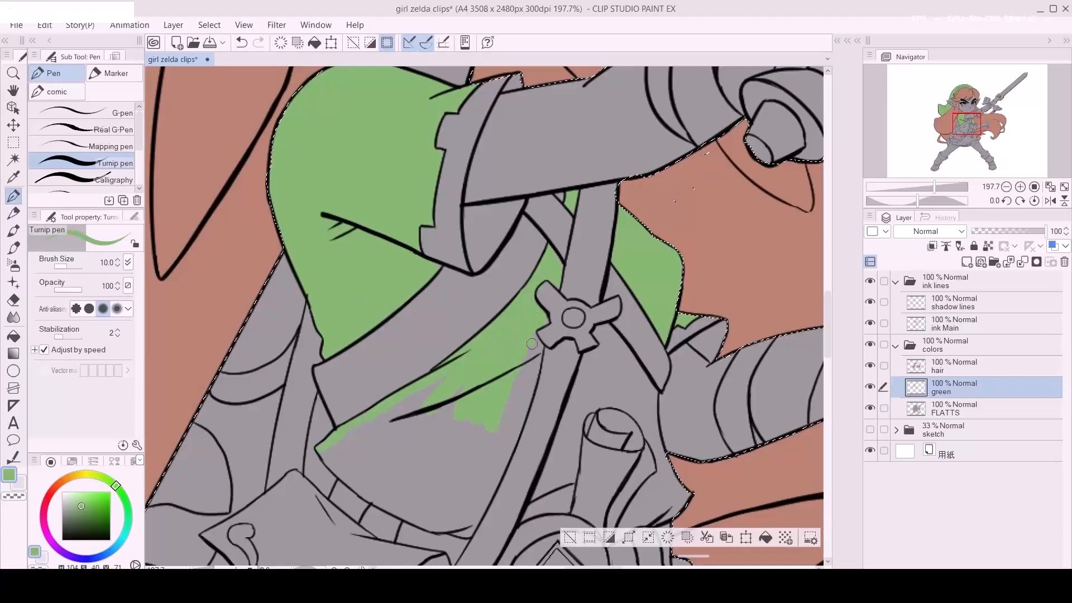
{"action": "left_click_drag", "start_coordinate": [491, 420], "coordinate": [488, 357]}
{"action": "key", "text": "bracketright"}
{"action": "key", "text": "bracketright"}
{"action": "mouse_move", "coordinate": [522, 291]}
{"action": "left_mouse_down"}
{"action": "mouse_move", "coordinate": [499, 352]}
{"action": "mouse_move", "coordinate": [531, 288]}
{"action": "mouse_move", "coordinate": [518, 337]}
{"action": "left_mouse_up"}
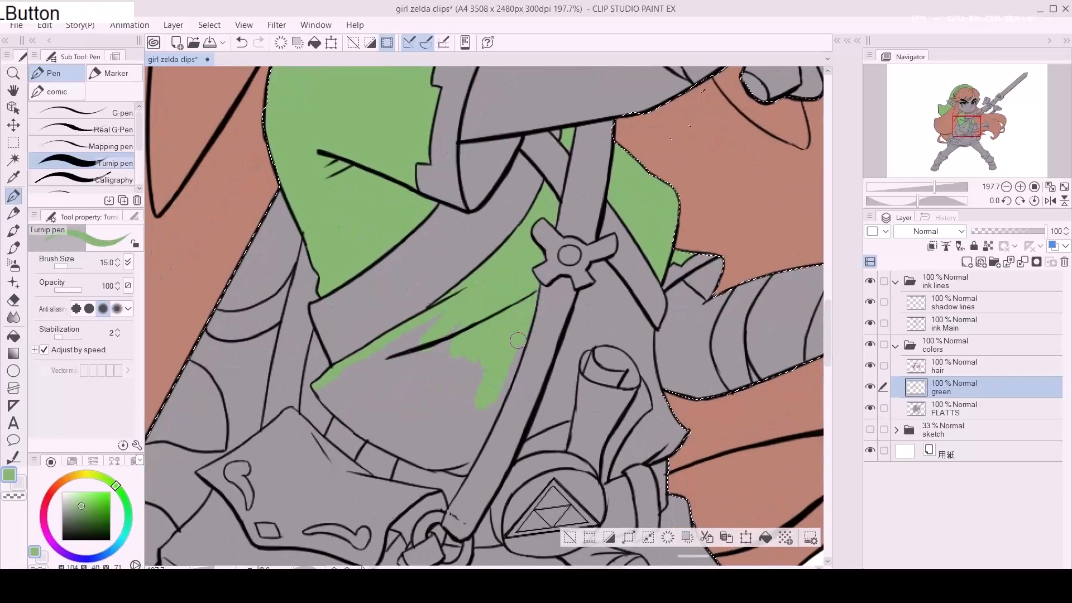
Step: Extend the green down the narrow strap's edge and across the middle of the tunic's torso
{"action": "left_click_drag", "start_coordinate": [491, 406], "coordinate": [467, 449]}
{"action": "key", "text": "bracketright"}
{"action": "key", "text": "bracketright"}
{"action": "key", "text": "bracketright"}
{"action": "mouse_move", "coordinate": [427, 349]}
{"action": "left_mouse_down"}
{"action": "mouse_move", "coordinate": [366, 387]}
{"action": "mouse_move", "coordinate": [473, 343]}
{"action": "mouse_move", "coordinate": [443, 430]}
{"action": "left_mouse_up"}
Step: Fill the tunic's lower torso green up to its curved bottom edge above the pouch
{"action": "key", "text": "bracketleft"}
{"action": "key", "text": "bracketleft"}
{"action": "key", "text": "bracketleft"}
{"action": "key", "text": "bracketleft"}
{"action": "key", "text": "e"}
{"action": "left_click_drag", "start_coordinate": [305, 391], "coordinate": [324, 389]}
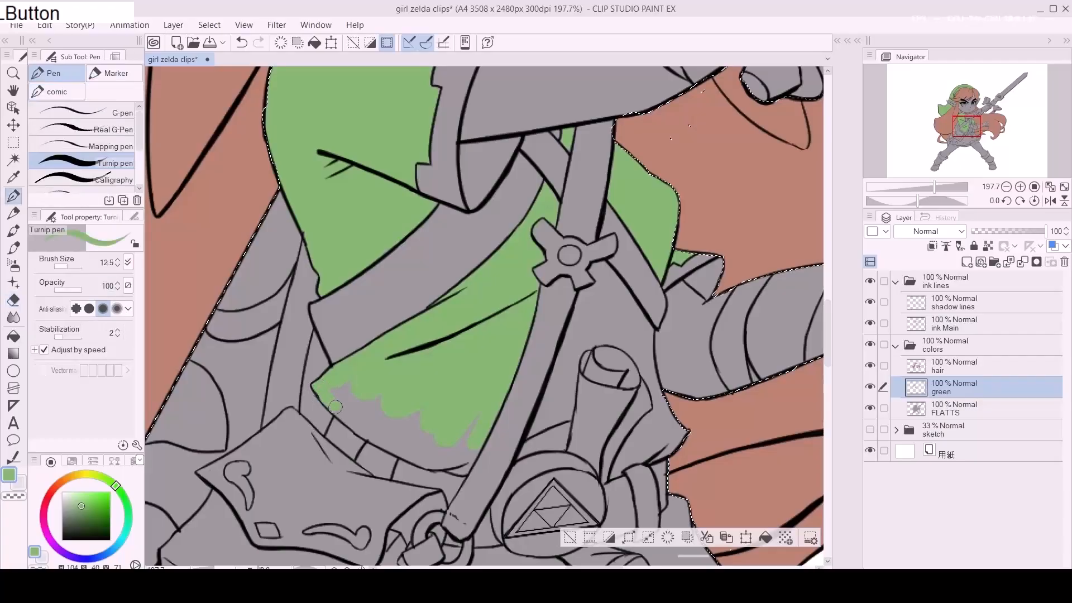
{"action": "mouse_move", "coordinate": [352, 422]}
{"action": "left_mouse_down"}
{"action": "mouse_move", "coordinate": [378, 437]}
{"action": "mouse_move", "coordinate": [386, 411]}
{"action": "left_mouse_up"}
{"action": "key", "text": "space"}
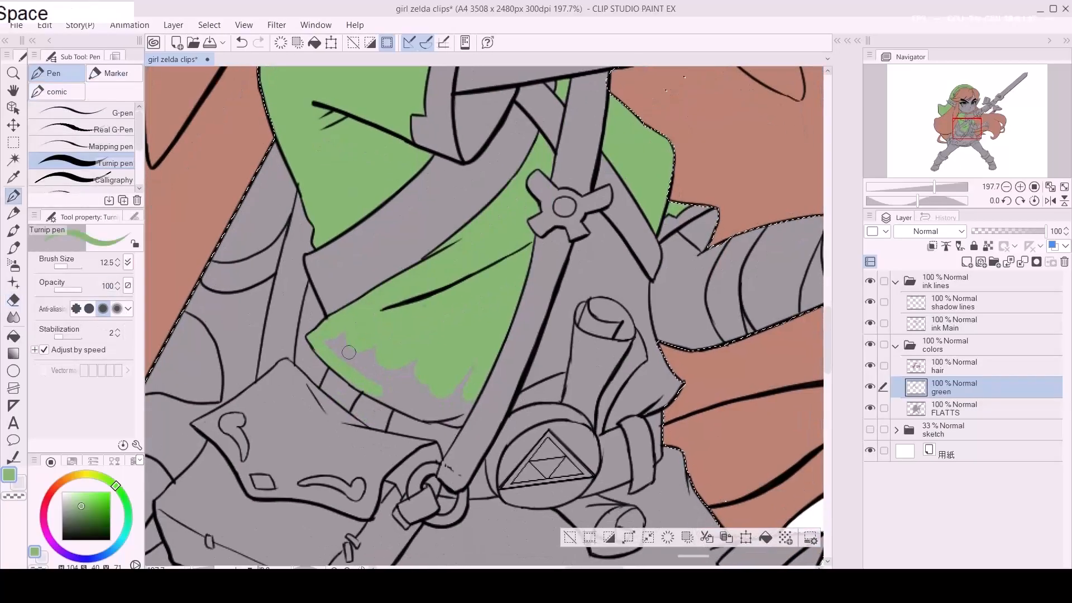
{"action": "mouse_move", "coordinate": [337, 333]}
{"action": "left_mouse_down"}
{"action": "mouse_move", "coordinate": [351, 357]}
{"action": "mouse_move", "coordinate": [385, 373]}
{"action": "mouse_move", "coordinate": [439, 377]}
{"action": "left_mouse_up"}
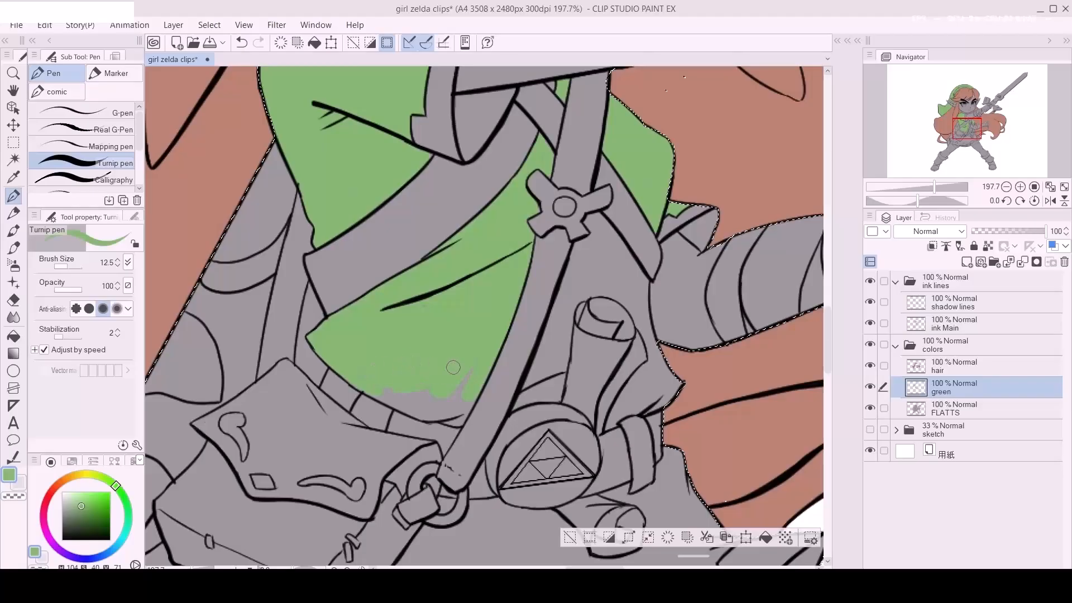
{"action": "mouse_move", "coordinate": [362, 374]}
{"action": "left_mouse_down"}
{"action": "mouse_move", "coordinate": [404, 394]}
{"action": "mouse_move", "coordinate": [363, 387]}
{"action": "mouse_move", "coordinate": [407, 406]}
{"action": "mouse_move", "coordinate": [387, 394]}
{"action": "mouse_move", "coordinate": [428, 389]}
{"action": "mouse_move", "coordinate": [446, 402]}
{"action": "mouse_move", "coordinate": [426, 412]}
{"action": "mouse_move", "coordinate": [459, 406]}
{"action": "mouse_move", "coordinate": [411, 410]}
{"action": "mouse_move", "coordinate": [454, 419]}
{"action": "left_mouse_up"}
Step: Finish the tunic's curved lower torso edge in green and paint the small tunic gap between the belt loops beside the pouch
{"action": "key", "text": "bracketleft"}
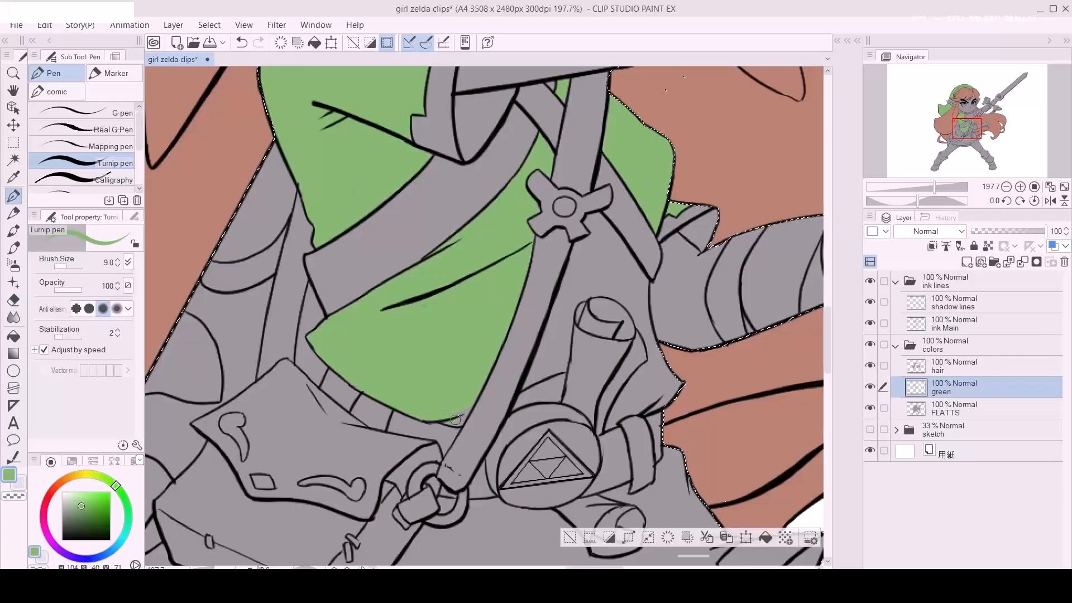
{"action": "mouse_move", "coordinate": [371, 405]}
{"action": "left_mouse_down"}
{"action": "mouse_move", "coordinate": [369, 389]}
{"action": "mouse_move", "coordinate": [356, 415]}
{"action": "left_mouse_up"}
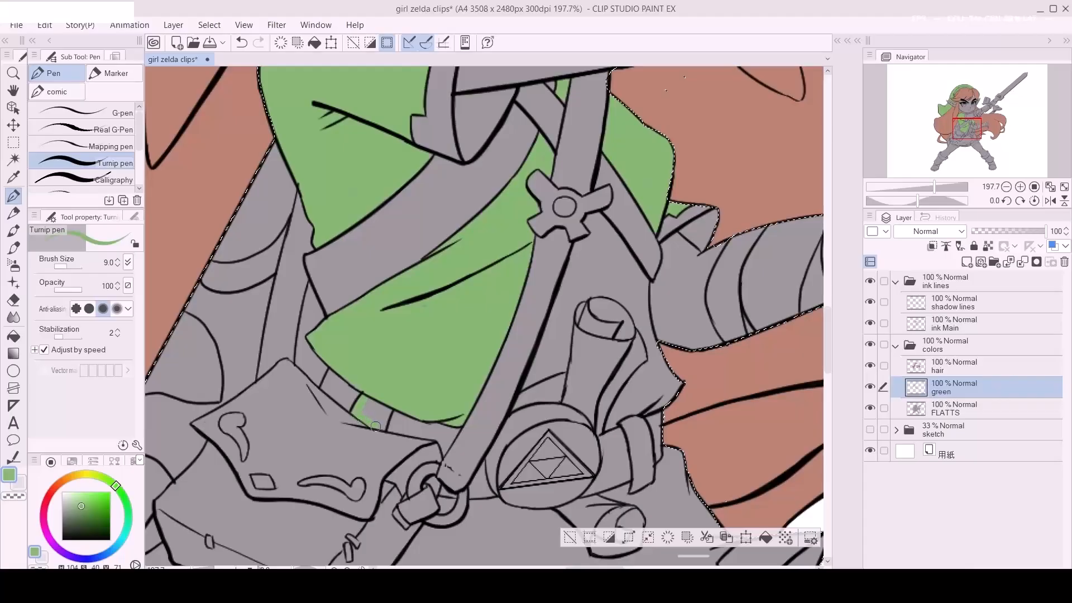
Step: Paint the bunched tunic fabric and the hanging belt piece beside the triangle-marked buckle green
{"action": "left_click_drag", "start_coordinate": [592, 352], "coordinate": [481, 397]}
{"action": "left_click_drag", "start_coordinate": [564, 342], "coordinate": [530, 323]}
{"action": "key", "text": "]"}
{"action": "mouse_move", "coordinate": [561, 399]}
{"action": "left_mouse_down"}
{"action": "mouse_move", "coordinate": [487, 451]}
{"action": "mouse_move", "coordinate": [517, 400]}
{"action": "mouse_move", "coordinate": [492, 448]}
{"action": "mouse_move", "coordinate": [524, 423]}
{"action": "mouse_move", "coordinate": [492, 445]}
{"action": "mouse_move", "coordinate": [533, 383]}
{"action": "mouse_move", "coordinate": [514, 409]}
{"action": "mouse_move", "coordinate": [540, 409]}
{"action": "mouse_move", "coordinate": [527, 360]}
{"action": "mouse_move", "coordinate": [492, 385]}
{"action": "mouse_move", "coordinate": [506, 387]}
{"action": "mouse_move", "coordinate": [510, 429]}
{"action": "left_mouse_up"}
{"action": "key", "text": "["}
{"action": "key", "text": "["}
{"action": "key", "text": "]"}
{"action": "left_click_drag", "start_coordinate": [508, 386], "coordinate": [506, 422]}
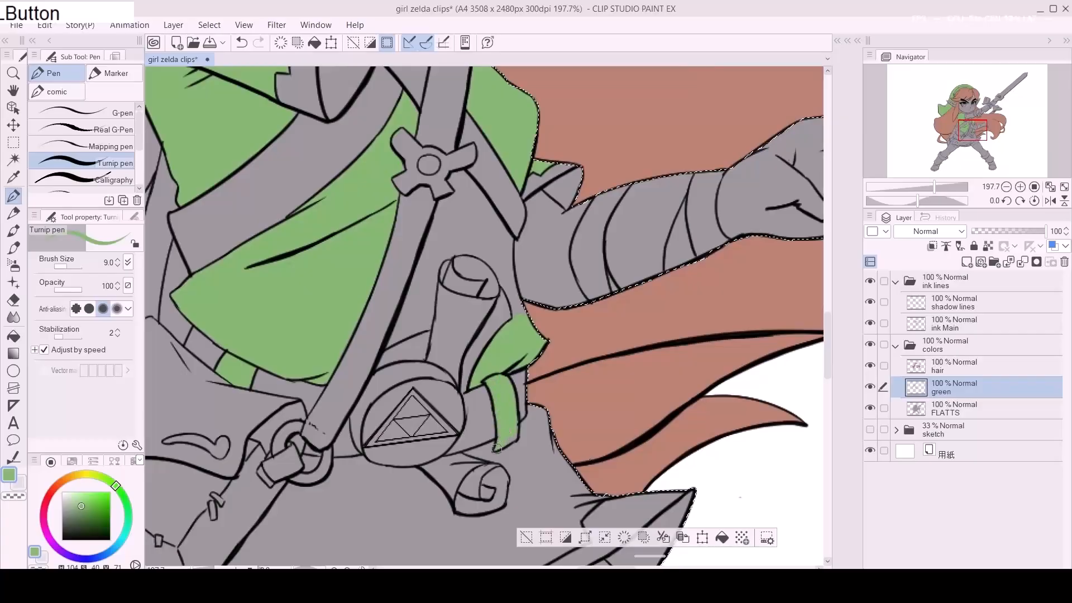
Step: Paint the tunic green above the triangle-marked buckle, between the narrow strap and the upright scroll
{"action": "mouse_move", "coordinate": [485, 346]}
{"action": "left_mouse_down"}
{"action": "mouse_move", "coordinate": [514, 420]}
{"action": "mouse_move", "coordinate": [406, 400]}
{"action": "mouse_move", "coordinate": [418, 373]}
{"action": "mouse_move", "coordinate": [401, 412]}
{"action": "mouse_move", "coordinate": [440, 402]}
{"action": "left_mouse_up"}
{"action": "key", "text": "a"}
{"action": "key", "text": "d"}
{"action": "key", "text": "d"}
{"action": "key", "text": "d"}
{"action": "key", "text": "d"}
{"action": "key", "text": "d"}
{"action": "mouse_move", "coordinate": [449, 343]}
{"action": "left_mouse_down"}
{"action": "mouse_move", "coordinate": [442, 393]}
{"action": "mouse_move", "coordinate": [447, 347]}
{"action": "mouse_move", "coordinate": [456, 372]}
{"action": "mouse_move", "coordinate": [448, 404]}
{"action": "mouse_move", "coordinate": [453, 358]}
{"action": "mouse_move", "coordinate": [432, 376]}
{"action": "mouse_move", "coordinate": [436, 391]}
{"action": "mouse_move", "coordinate": [419, 396]}
{"action": "mouse_move", "coordinate": [433, 348]}
{"action": "left_mouse_up"}
{"action": "key", "text": "e"}
{"action": "key", "text": "p"}
Step: Fill the tunic area between the star-shaped buckle and the top of the upright scroll with green
{"action": "key", "text": "space"}
{"action": "key", "text": "a"}
{"action": "key", "text": "a"}
{"action": "key", "text": "a"}
{"action": "mouse_move", "coordinate": [454, 292]}
{"action": "left_mouse_down"}
{"action": "mouse_move", "coordinate": [437, 357]}
{"action": "mouse_move", "coordinate": [462, 338]}
{"action": "mouse_move", "coordinate": [439, 357]}
{"action": "mouse_move", "coordinate": [447, 326]}
{"action": "mouse_move", "coordinate": [431, 364]}
{"action": "mouse_move", "coordinate": [449, 313]}
{"action": "mouse_move", "coordinate": [495, 280]}
{"action": "mouse_move", "coordinate": [465, 290]}
{"action": "mouse_move", "coordinate": [459, 281]}
{"action": "mouse_move", "coordinate": [463, 304]}
{"action": "mouse_move", "coordinate": [468, 283]}
{"action": "mouse_move", "coordinate": [508, 343]}
{"action": "left_mouse_up"}
{"action": "key", "text": "d"}
{"action": "key", "text": "d"}
{"action": "key", "text": "a"}
{"action": "key", "text": "a"}
{"action": "key", "text": "a"}
{"action": "key", "text": "a"}
{"action": "key", "text": "d"}
{"action": "key", "text": "d"}
{"action": "key", "text": "d"}
{"action": "key", "text": "d"}
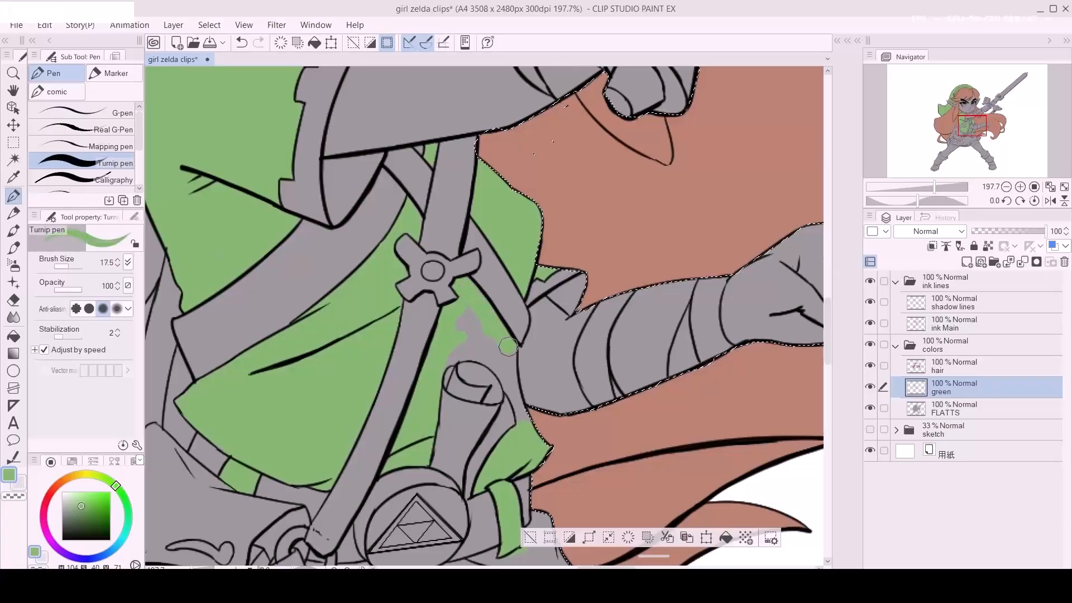
{"action": "mouse_move", "coordinate": [467, 311]}
{"action": "left_mouse_down"}
{"action": "mouse_move", "coordinate": [493, 341]}
{"action": "mouse_move", "coordinate": [455, 321]}
{"action": "mouse_move", "coordinate": [479, 344]}
{"action": "mouse_move", "coordinate": [455, 359]}
{"action": "mouse_move", "coordinate": [459, 344]}
{"action": "mouse_move", "coordinate": [439, 365]}
{"action": "mouse_move", "coordinate": [481, 361]}
{"action": "left_mouse_up"}
Step: Paint the sliver of tunic between the upright scroll and the bandaged arm green, cleaning its edges with the Hard eraser
{"action": "key", "text": "a"}
{"action": "key", "text": "a"}
{"action": "key", "text": "a"}
{"action": "key", "text": "e"}
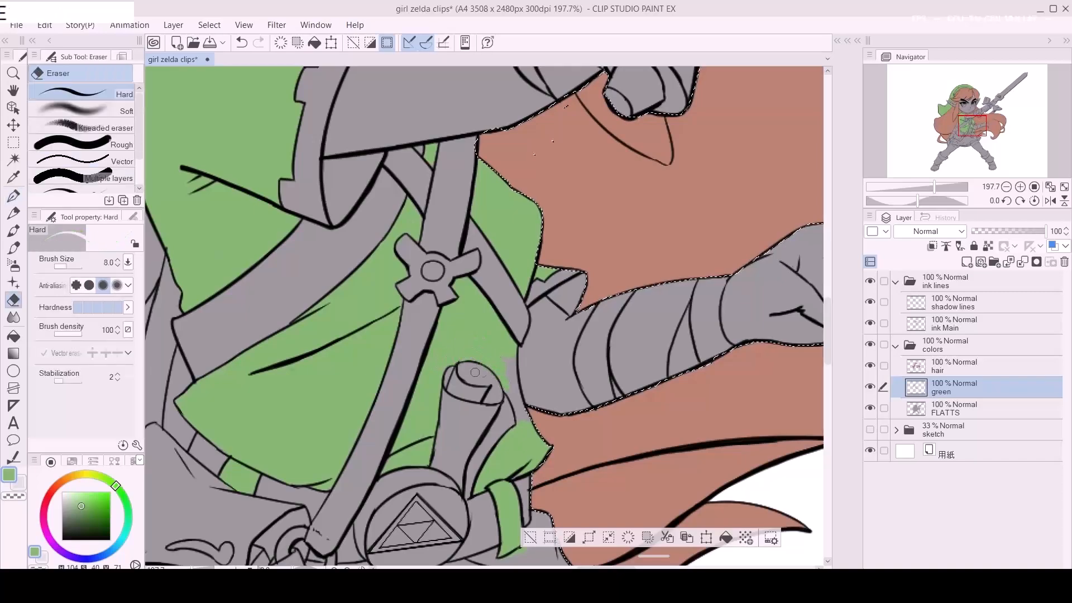
{"action": "key", "text": "p"}
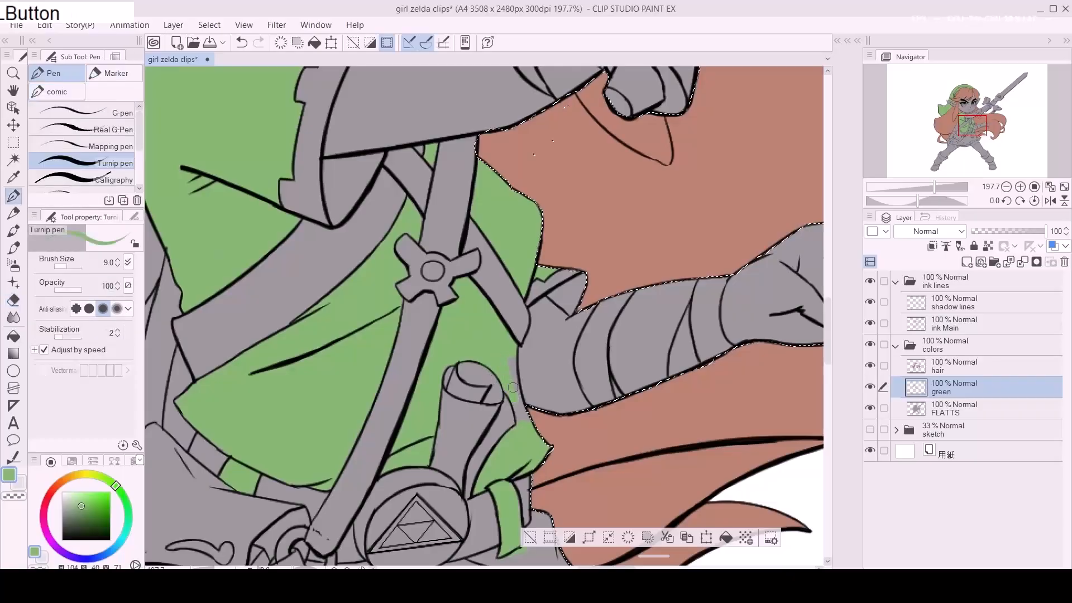
{"action": "key", "text": "space"}
{"action": "left_click_drag", "start_coordinate": [526, 478], "coordinate": [514, 292]}
{"action": "key", "text": "e"}
{"action": "key", "text": "space"}
{"action": "mouse_move", "coordinate": [534, 390]}
{"action": "left_mouse_down"}
{"action": "mouse_move", "coordinate": [509, 351]}
{"action": "mouse_move", "coordinate": [523, 339]}
{"action": "left_mouse_up"}
{"action": "key", "text": "p"}
Step: Paint the skirt's outer side green beneath the belt, beside the orange hair, at brush size 20
{"action": "key", "text": "bracketright"}
{"action": "key", "text": "bracketright"}
{"action": "key", "text": "space"}
{"action": "mouse_move", "coordinate": [507, 295]}
{"action": "left_mouse_down"}
{"action": "mouse_move", "coordinate": [512, 273]}
{"action": "mouse_move", "coordinate": [499, 294]}
{"action": "mouse_move", "coordinate": [512, 261]}
{"action": "mouse_move", "coordinate": [512, 302]}
{"action": "mouse_move", "coordinate": [524, 284]}
{"action": "mouse_move", "coordinate": [534, 302]}
{"action": "mouse_move", "coordinate": [517, 354]}
{"action": "mouse_move", "coordinate": [526, 368]}
{"action": "mouse_move", "coordinate": [561, 365]}
{"action": "left_mouse_up"}
{"action": "key", "text": "bracketleft"}
{"action": "key", "text": "bracketleft"}
{"action": "key", "text": "bracketright"}
{"action": "key", "text": "bracketright"}
{"action": "key", "text": "bracketright"}
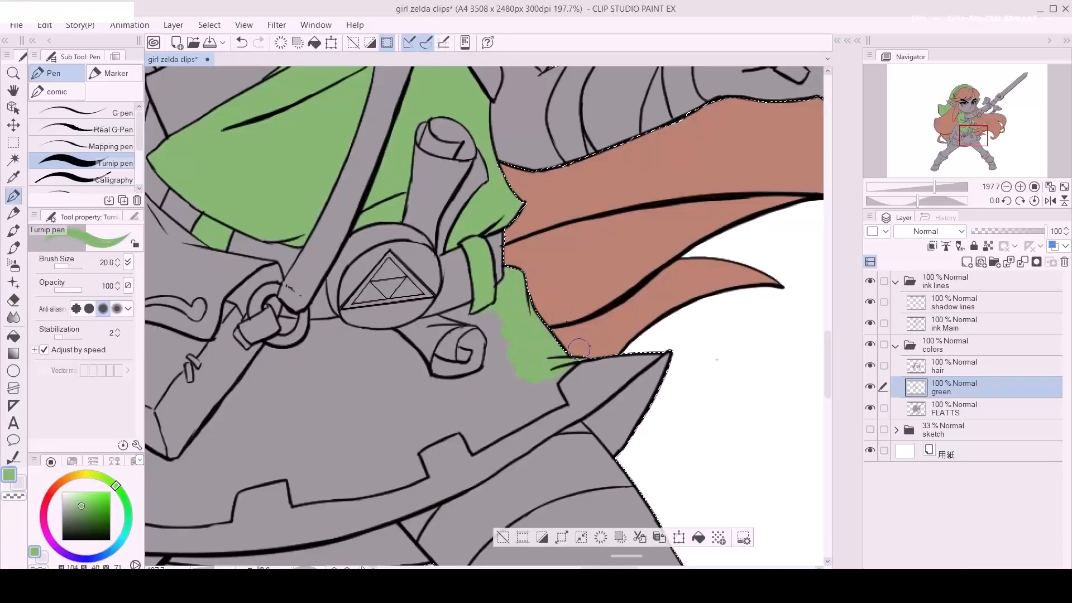
Step: Outline the lower scroll's edges in green with the Turnip pen at small brush sizes, tidying with the Hard eraser
{"action": "key", "text": "bracketleft"}
{"action": "key", "text": "bracketleft"}
{"action": "key", "text": "bracketleft"}
{"action": "key", "text": "bracketleft"}
{"action": "key", "text": "bracketleft"}
{"action": "key", "text": "bracketleft"}
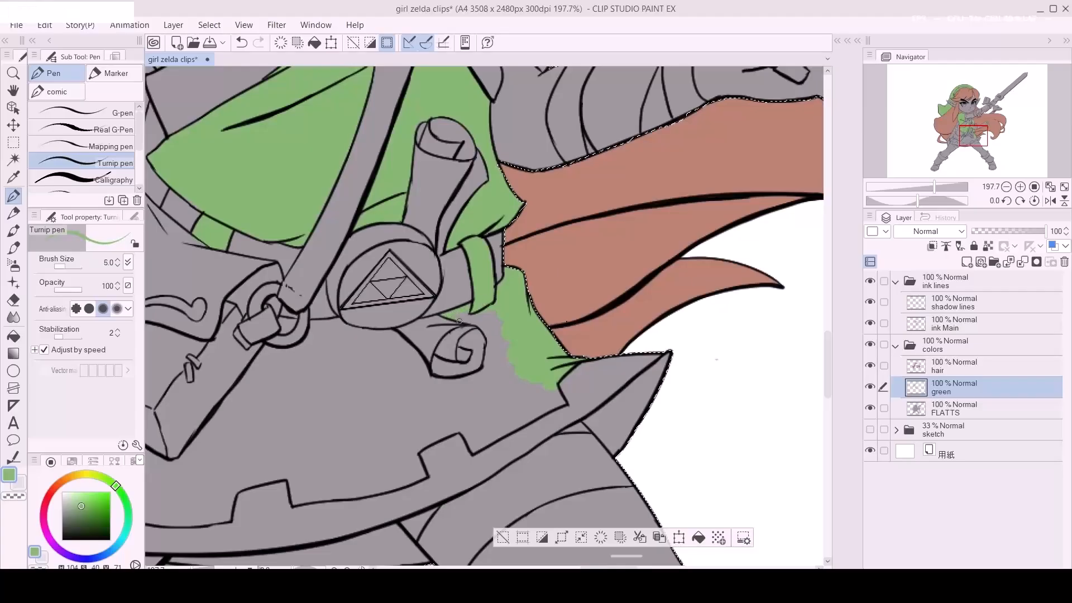
{"action": "left_click_drag", "start_coordinate": [452, 318], "coordinate": [491, 322]}
{"action": "key", "text": "e"}
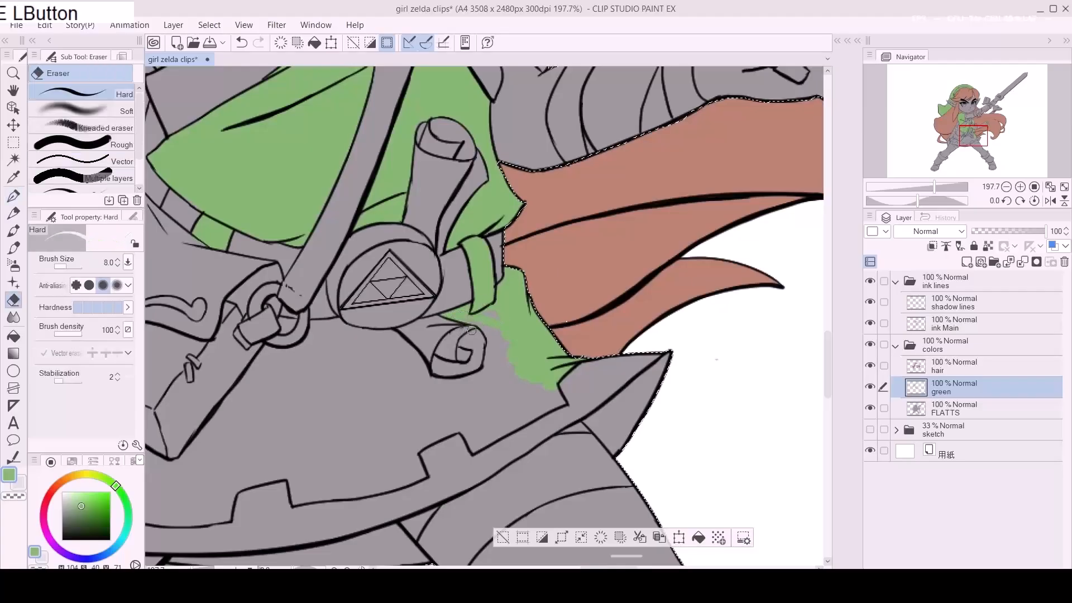
{"action": "key", "text": "p"}
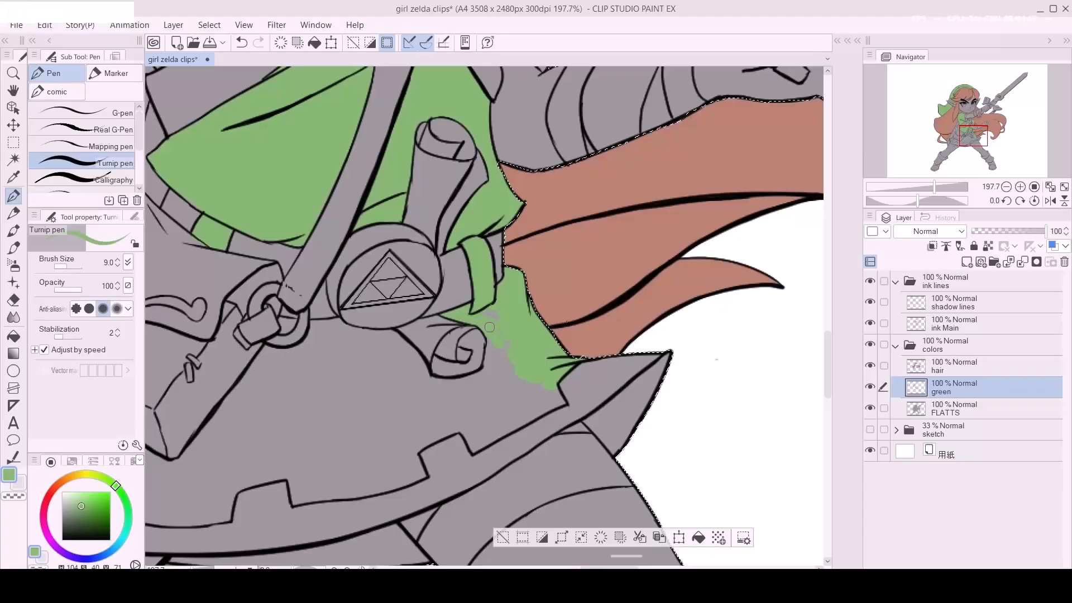
{"action": "left_click_drag", "start_coordinate": [495, 348], "coordinate": [483, 374]}
Step: Fill the tunic gap inside the metal ring beside the pouch green at brush size 5
{"action": "key", "text": "space"}
{"action": "left_click_drag", "start_coordinate": [307, 357], "coordinate": [406, 367]}
{"action": "key", "text": "a"}
{"action": "left_click", "coordinate": [381, 329]}
{"action": "left_click_drag", "start_coordinate": [378, 330], "coordinate": [382, 338]}
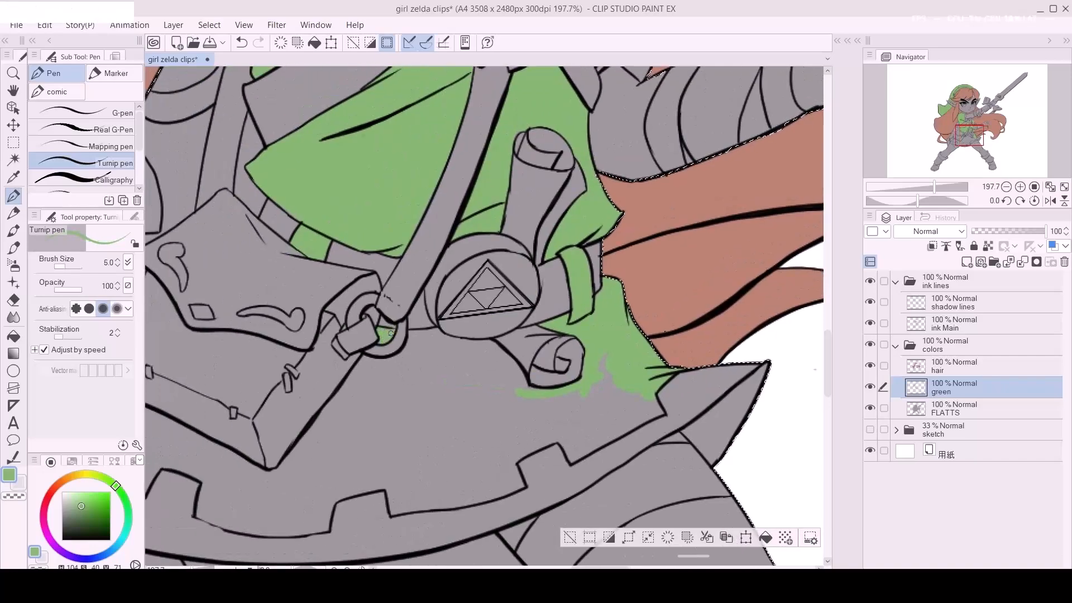
Step: Trace green beneath the triangle-marked buckle and down the pouch's side edge to its lowest corner
{"action": "key", "text": "d"}
{"action": "key", "text": "d"}
{"action": "mouse_move", "coordinate": [364, 360]}
{"action": "left_mouse_down"}
{"action": "mouse_move", "coordinate": [435, 331]}
{"action": "mouse_move", "coordinate": [520, 341]}
{"action": "mouse_move", "coordinate": [468, 345]}
{"action": "mouse_move", "coordinate": [492, 345]}
{"action": "mouse_move", "coordinate": [506, 368]}
{"action": "left_mouse_up"}
{"action": "key", "text": "bracketright"}
{"action": "key", "text": "bracketright"}
{"action": "key", "text": "bracketright"}
{"action": "key", "text": "bracketright"}
{"action": "key", "text": "bracketright"}
{"action": "mouse_move", "coordinate": [394, 371]}
{"action": "left_mouse_down"}
{"action": "mouse_move", "coordinate": [455, 311]}
{"action": "mouse_move", "coordinate": [407, 349]}
{"action": "left_mouse_up"}
{"action": "key", "text": "bracketleft"}
{"action": "key", "text": "bracketleft"}
{"action": "left_click_drag", "start_coordinate": [421, 312], "coordinate": [350, 407]}
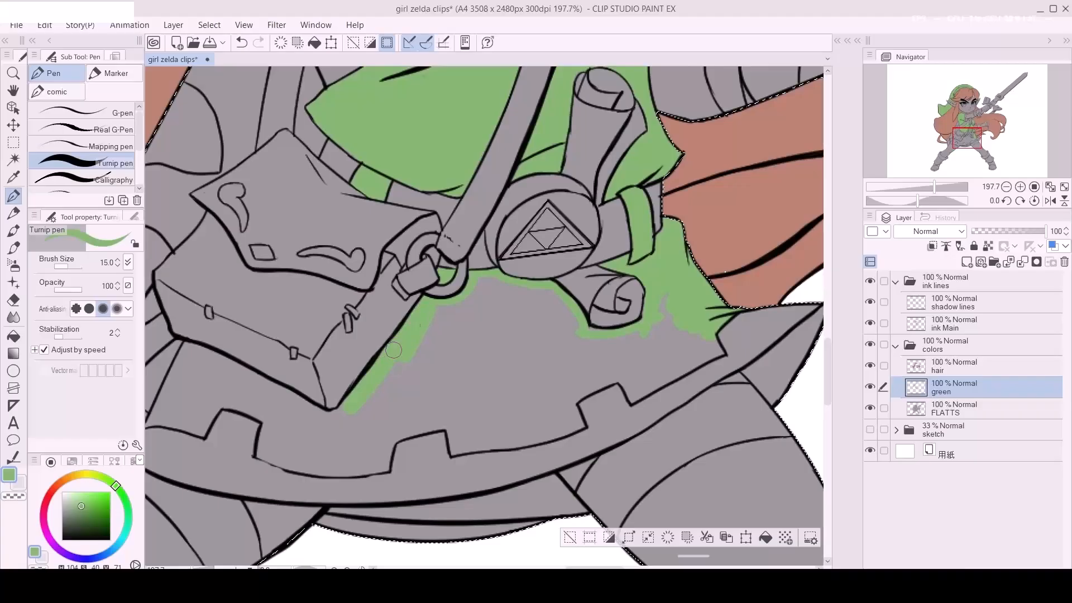
Step: Fill the middle of the skirt green between the pouch's side edge and the lower scroll with a larger brush
{"action": "key", "text": "bracketright"}
{"action": "key", "text": "bracketright"}
{"action": "key", "text": "bracketright"}
{"action": "key", "text": "bracketright"}
{"action": "mouse_move", "coordinate": [342, 427]}
{"action": "left_mouse_down"}
{"action": "mouse_move", "coordinate": [502, 383]}
{"action": "mouse_move", "coordinate": [494, 376]}
{"action": "mouse_move", "coordinate": [512, 343]}
{"action": "mouse_move", "coordinate": [410, 335]}
{"action": "mouse_move", "coordinate": [485, 296]}
{"action": "mouse_move", "coordinate": [550, 302]}
{"action": "mouse_move", "coordinate": [570, 340]}
{"action": "mouse_move", "coordinate": [504, 320]}
{"action": "mouse_move", "coordinate": [541, 325]}
{"action": "mouse_move", "coordinate": [569, 356]}
{"action": "mouse_move", "coordinate": [586, 352]}
{"action": "left_mouse_up"}
{"action": "mouse_move", "coordinate": [574, 362]}
{"action": "left_mouse_down"}
{"action": "mouse_move", "coordinate": [480, 367]}
{"action": "mouse_move", "coordinate": [500, 357]}
{"action": "mouse_move", "coordinate": [489, 344]}
{"action": "mouse_move", "coordinate": [562, 338]}
{"action": "mouse_move", "coordinate": [576, 297]}
{"action": "mouse_move", "coordinate": [550, 376]}
{"action": "mouse_move", "coordinate": [495, 384]}
{"action": "mouse_move", "coordinate": [485, 373]}
{"action": "mouse_move", "coordinate": [488, 383]}
{"action": "mouse_move", "coordinate": [514, 381]}
{"action": "mouse_move", "coordinate": [491, 396]}
{"action": "mouse_move", "coordinate": [510, 383]}
{"action": "left_mouse_up"}
Step: Trace the notched trim beside the skirt's outer point in green at brush size 8, and fill above it at size 15
{"action": "key", "text": "a"}
{"action": "key", "text": "a"}
{"action": "key", "text": "a"}
{"action": "key", "text": "a"}
{"action": "key", "text": "a"}
{"action": "key", "text": "a"}
{"action": "key", "text": "a"}
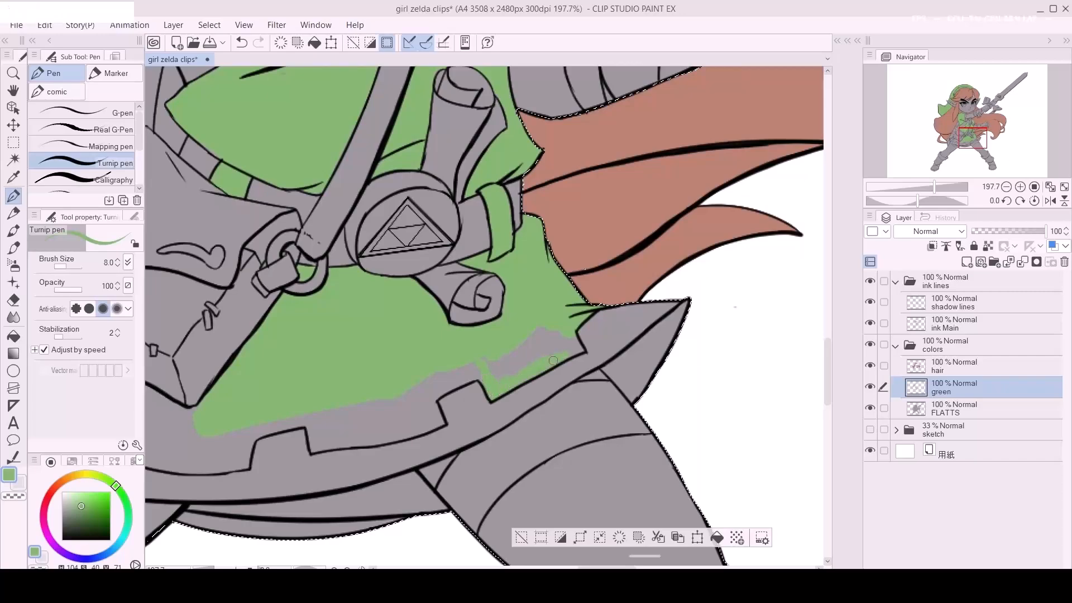
{"action": "key", "text": "d"}
{"action": "key", "text": "d"}
{"action": "key", "text": "d"}
{"action": "mouse_move", "coordinate": [536, 340]}
{"action": "left_mouse_down"}
{"action": "mouse_move", "coordinate": [551, 336]}
{"action": "mouse_move", "coordinate": [548, 356]}
{"action": "left_mouse_up"}
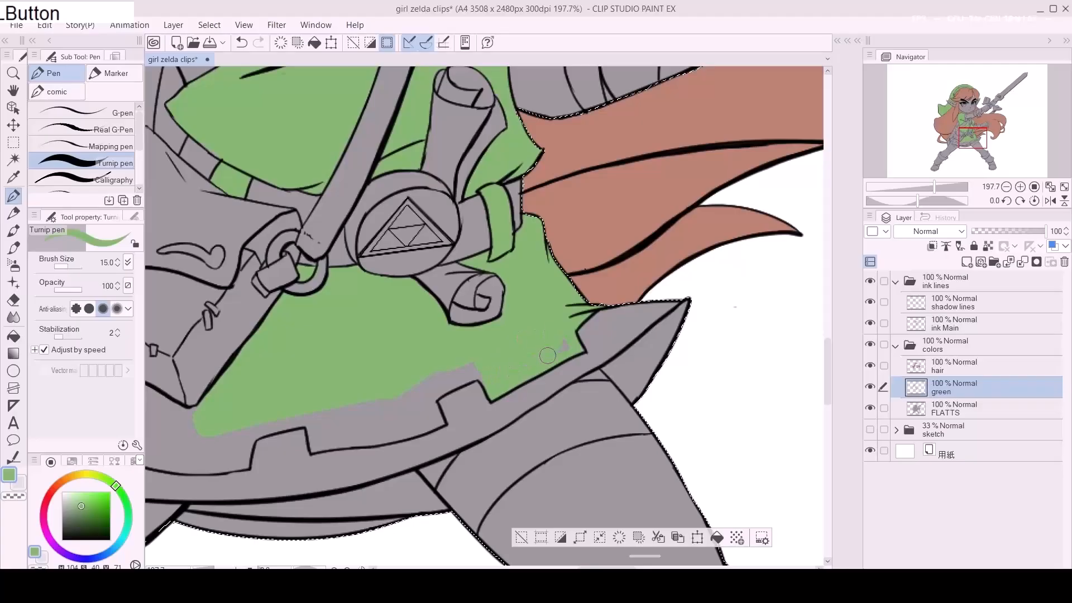
Step: Close the remaining green gaps above the outermost trim notch and erase overlap on the trim with the Hard eraser
{"action": "key", "text": "e"}
{"action": "left_click", "coordinate": [585, 333]}
{"action": "key", "text": "space"}
{"action": "mouse_move", "coordinate": [425, 403]}
{"action": "left_mouse_down"}
{"action": "mouse_move", "coordinate": [525, 348]}
{"action": "mouse_move", "coordinate": [517, 354]}
{"action": "mouse_move", "coordinate": [553, 321]}
{"action": "mouse_move", "coordinate": [581, 327]}
{"action": "left_mouse_up"}
{"action": "key", "text": "d"}
{"action": "key", "text": "d"}
{"action": "key", "text": "e"}
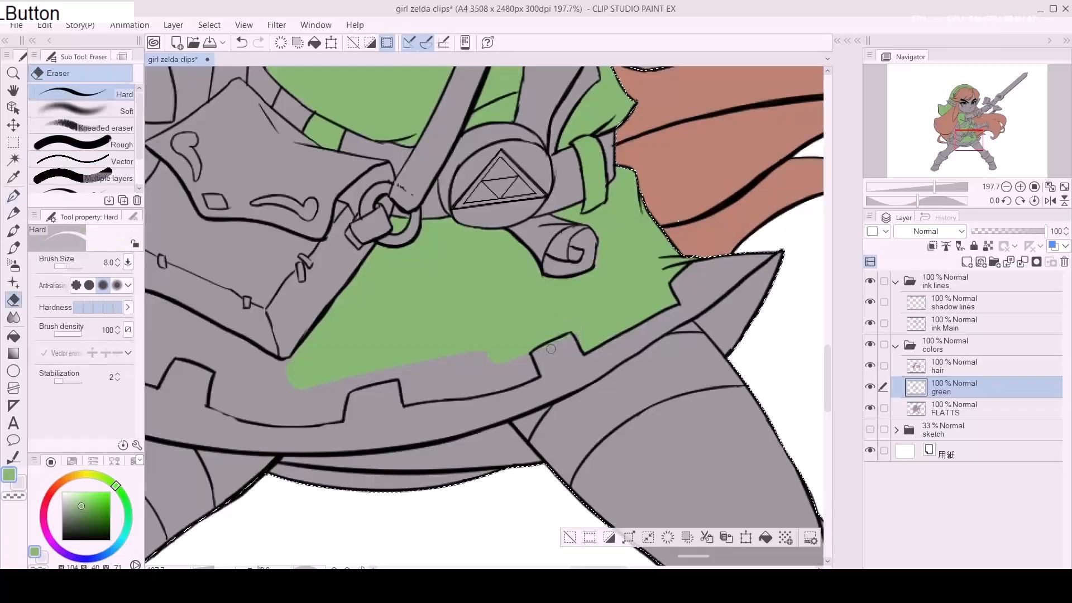
{"action": "key", "text": "p"}
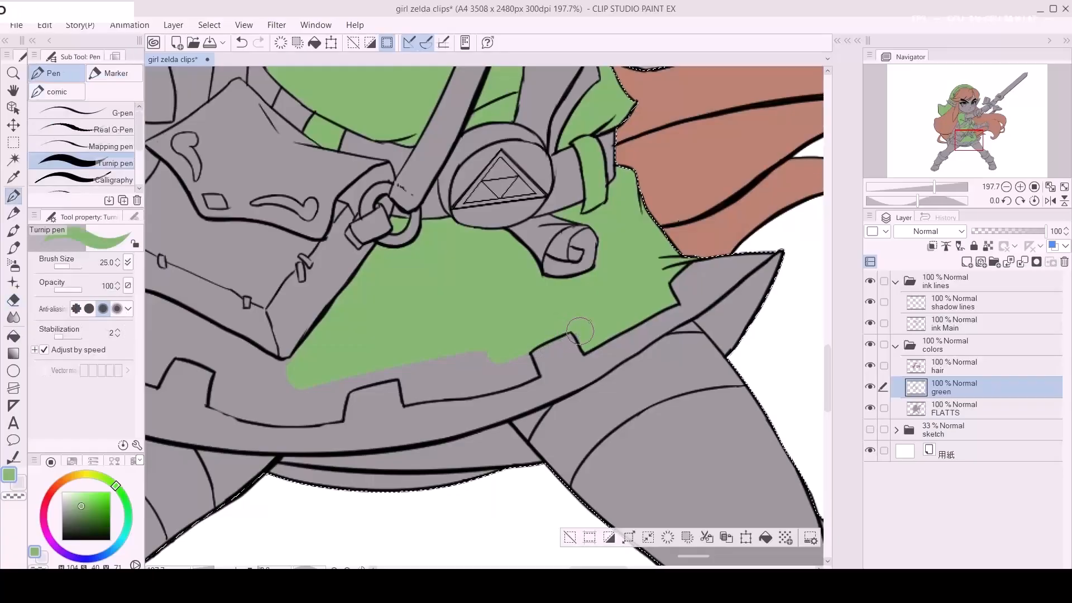
Step: Trace the trim between the outermost and middle notches in green at brush size 10 and fill the skirt above it
{"action": "key", "text": "space"}
{"action": "mouse_move", "coordinate": [454, 371]}
{"action": "left_mouse_down"}
{"action": "mouse_move", "coordinate": [588, 354]}
{"action": "mouse_move", "coordinate": [545, 371]}
{"action": "mouse_move", "coordinate": [613, 367]}
{"action": "left_mouse_up"}
{"action": "key", "text": "bracketleft"}
{"action": "key", "text": "bracketleft"}
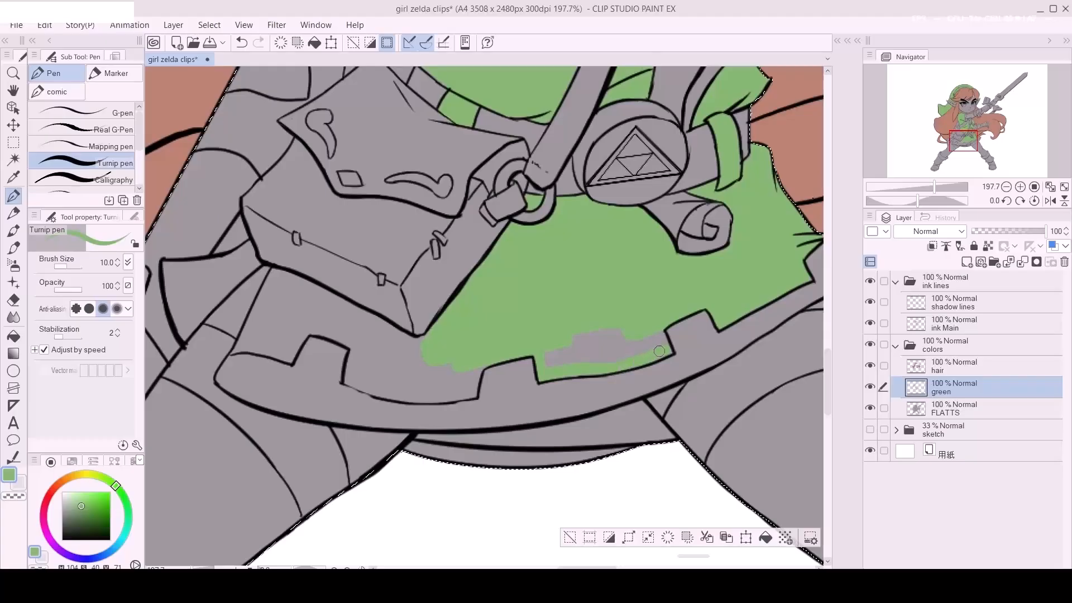
{"action": "key", "text": "bracketright"}
{"action": "key", "text": "bracketright"}
{"action": "key", "text": "bracketright"}
{"action": "mouse_move", "coordinate": [545, 368]}
{"action": "left_mouse_down"}
{"action": "mouse_move", "coordinate": [642, 329]}
{"action": "mouse_move", "coordinate": [589, 359]}
{"action": "left_mouse_up"}
Step: Clear the selection and sample the orange on the hair layer to touch up the stray speck in the hair
{"action": "left_click_drag", "start_coordinate": [441, 371], "coordinate": [590, 388]}
{"action": "key", "text": "bracketleft"}
{"action": "key", "text": "bracketleft"}
{"action": "key", "text": "bracketleft"}
{"action": "left_click_drag", "start_coordinate": [433, 327], "coordinate": [445, 378]}
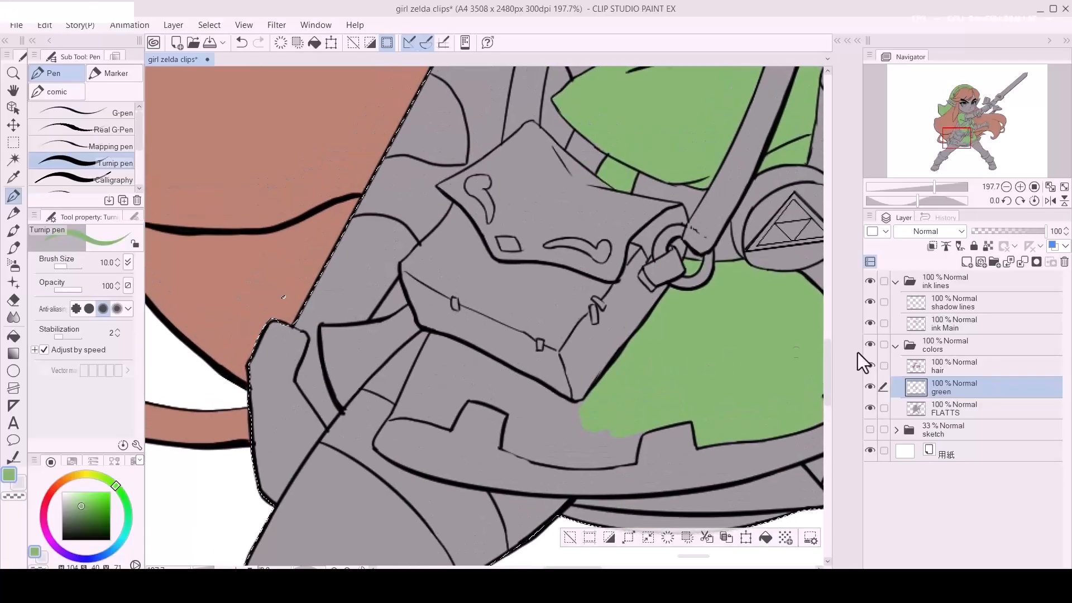
{"action": "key", "text": "ctrl+d"}
{"action": "left_click", "coordinate": [957, 373]}
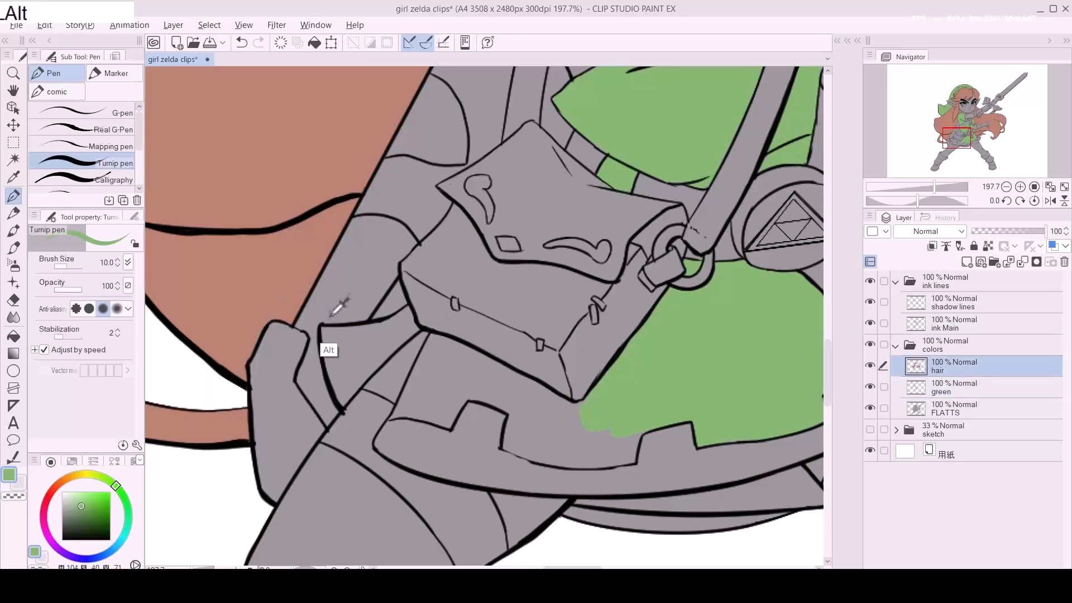
{"action": "left_click", "coordinate": [282, 298], "text": "alt"}
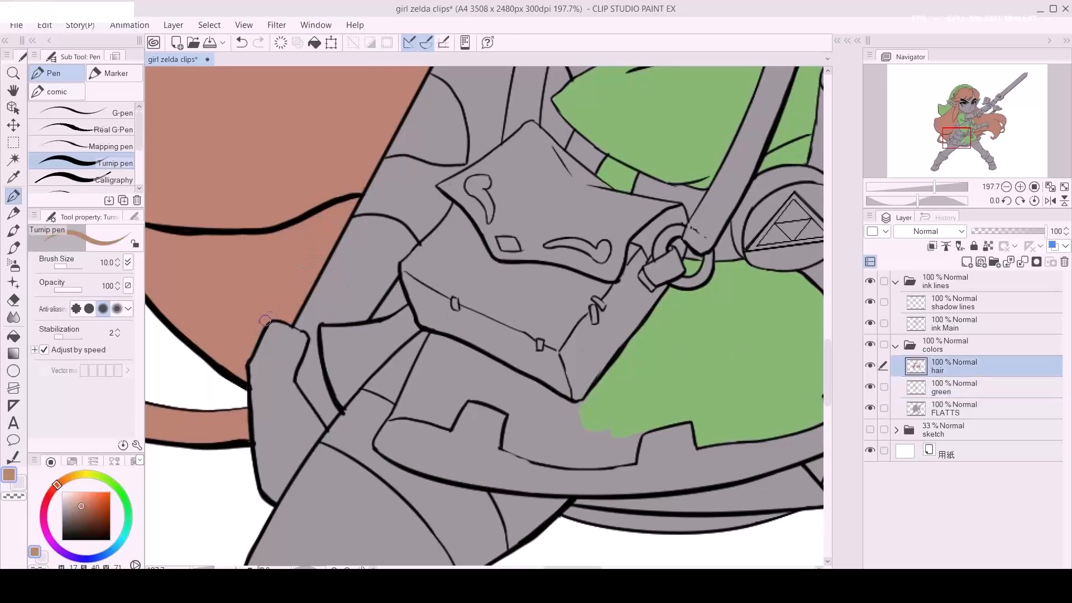
Step: Select the FLATTS area minus the hair, and return to the green layer with the tunic's green sampled
{"action": "left_click", "coordinate": [916, 404], "text": "ctrl"}
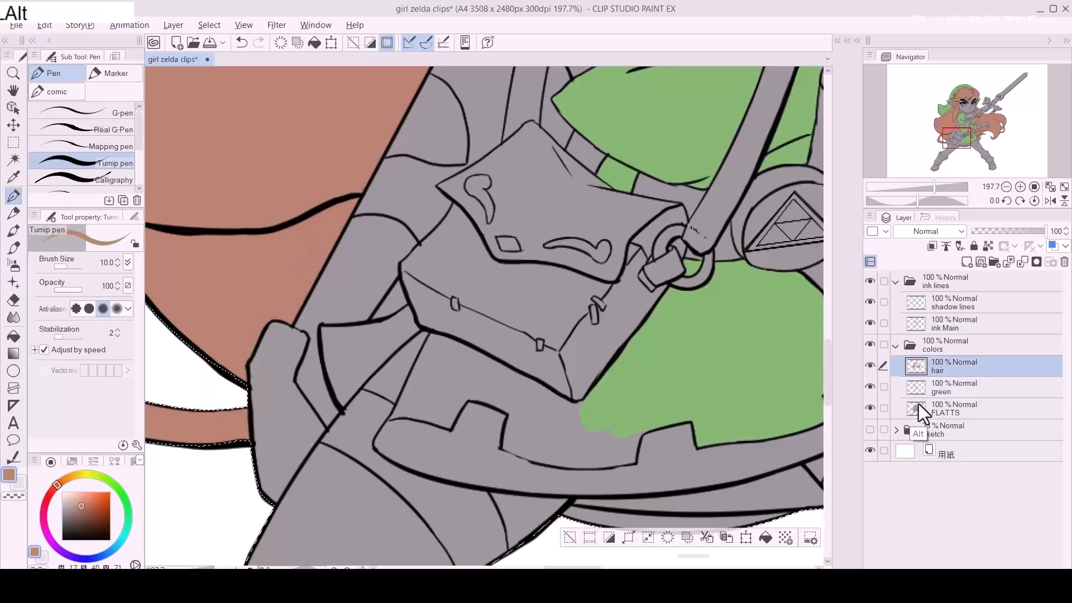
{"action": "left_click", "coordinate": [917, 369], "text": "ctrl+alt"}
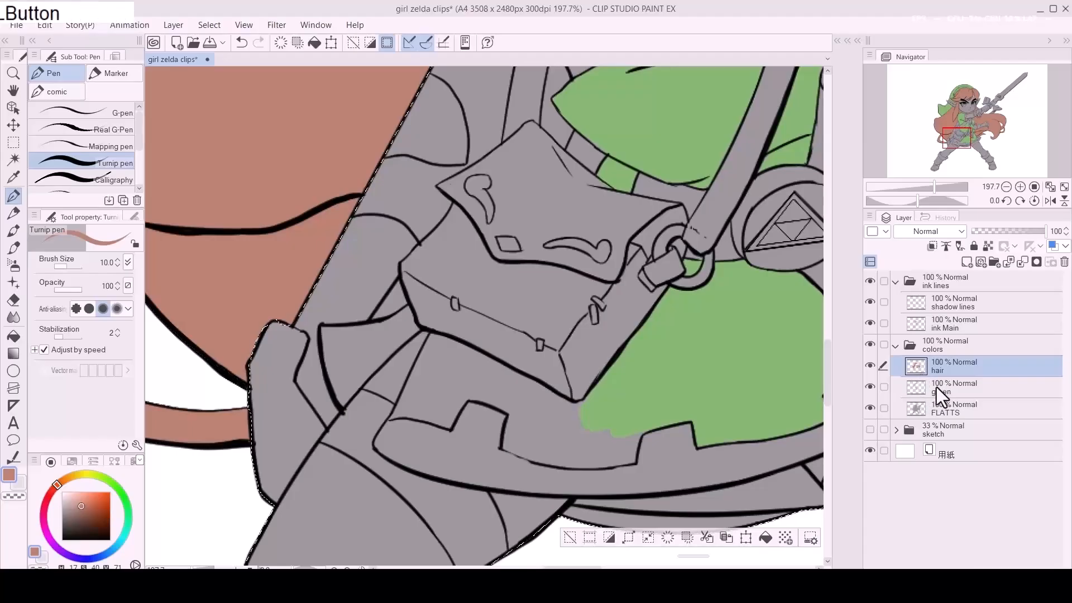
{"action": "left_click", "coordinate": [936, 387]}
{"action": "left_click", "coordinate": [694, 418], "text": "alt"}
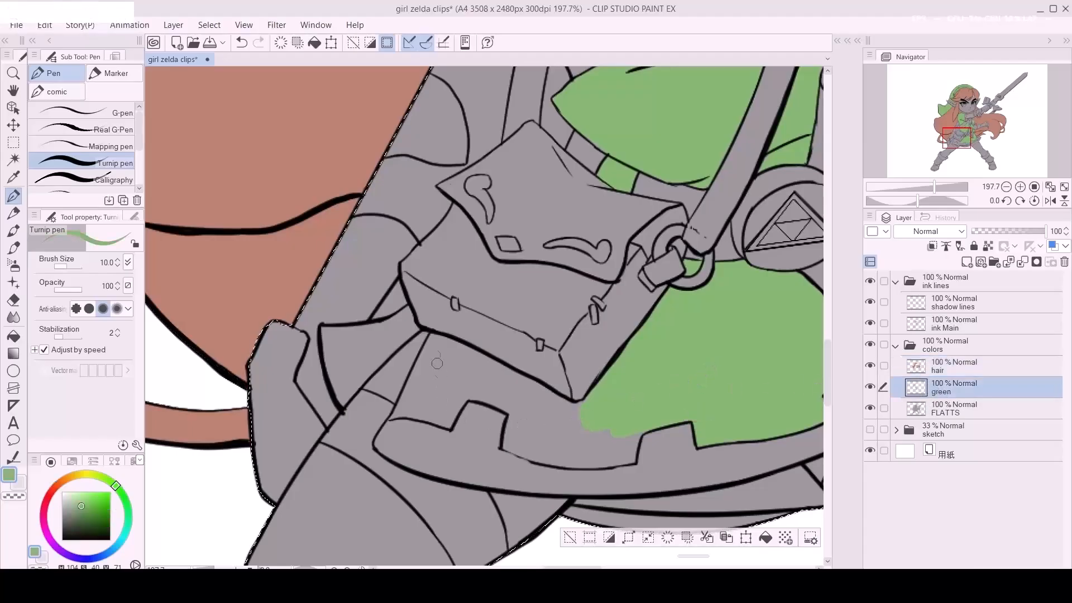
Step: Outline and fill the triangular tunic flap behind the pouch with green at brush size 10
{"action": "left_click", "coordinate": [324, 337]}
{"action": "mouse_move", "coordinate": [329, 366]}
{"action": "left_mouse_down"}
{"action": "mouse_move", "coordinate": [338, 391]}
{"action": "mouse_move", "coordinate": [379, 358]}
{"action": "left_mouse_up"}
{"action": "mouse_move", "coordinate": [329, 335]}
{"action": "left_mouse_down"}
{"action": "mouse_move", "coordinate": [407, 317]}
{"action": "mouse_move", "coordinate": [415, 331]}
{"action": "left_mouse_up"}
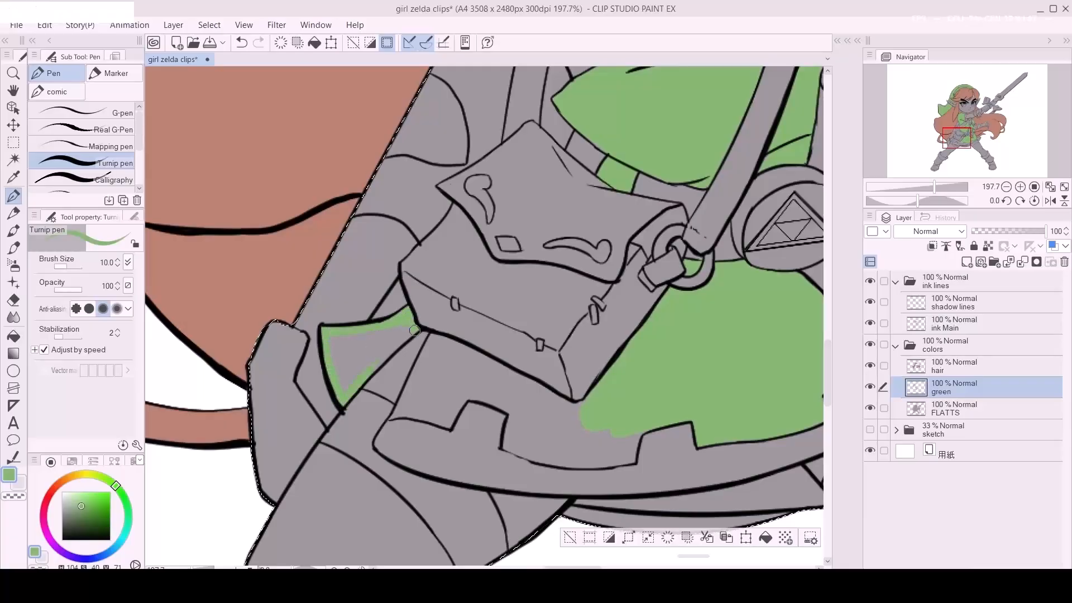
{"action": "mouse_move", "coordinate": [335, 337]}
{"action": "left_mouse_down"}
{"action": "mouse_move", "coordinate": [373, 345]}
{"action": "mouse_move", "coordinate": [364, 362]}
{"action": "left_mouse_up"}
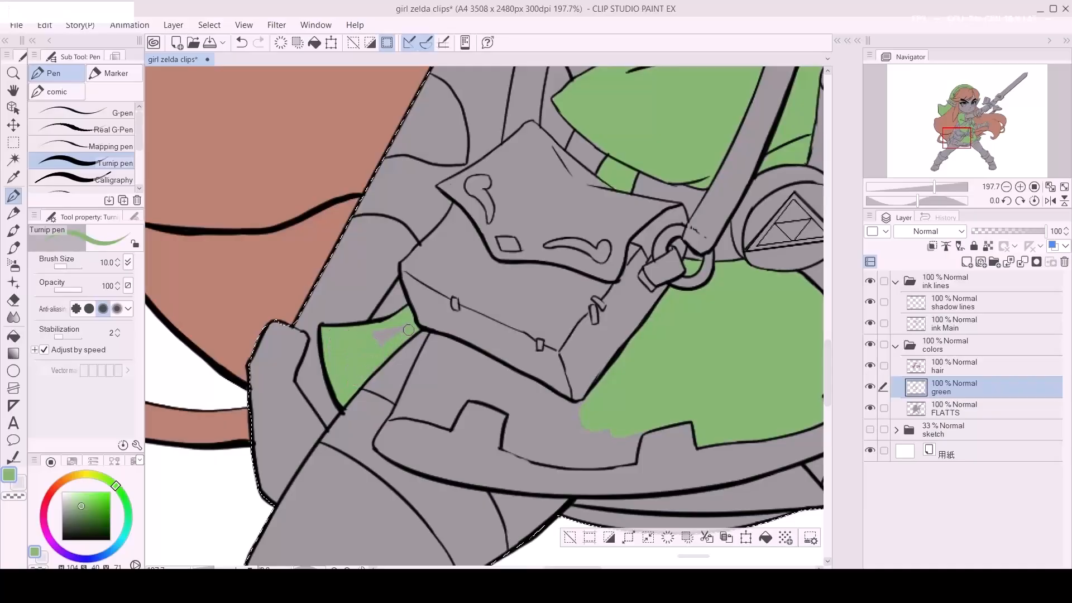
Step: Paint a green band along the pouch's bottom edge to the skirt's front corner
{"action": "key", "text": "space"}
{"action": "mouse_move", "coordinate": [433, 337]}
{"action": "left_mouse_down"}
{"action": "mouse_move", "coordinate": [371, 304]}
{"action": "mouse_move", "coordinate": [495, 369]}
{"action": "left_mouse_up"}
{"action": "key", "text": "bracketright"}
{"action": "key", "text": "bracketright"}
{"action": "key", "text": "bracketleft"}
{"action": "key", "text": "bracketleft"}
{"action": "key", "text": "bracketleft"}
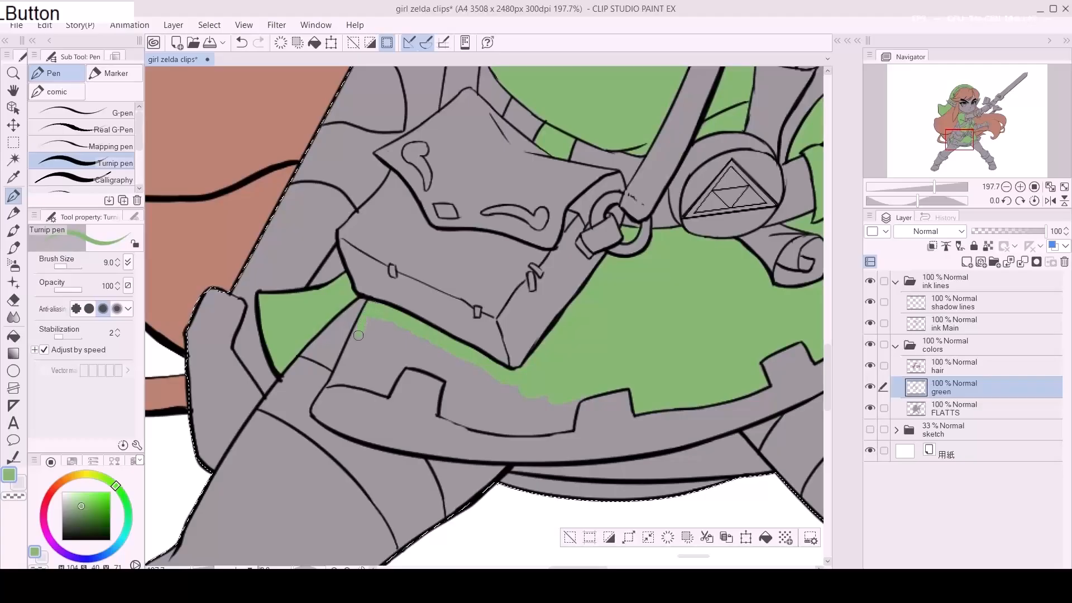
Step: Trace the skirt's side edge and the trim up to its first notch in green at brush sizes 7 and 8
{"action": "key", "text": "bracketleft"}
{"action": "key", "text": "bracketleft"}
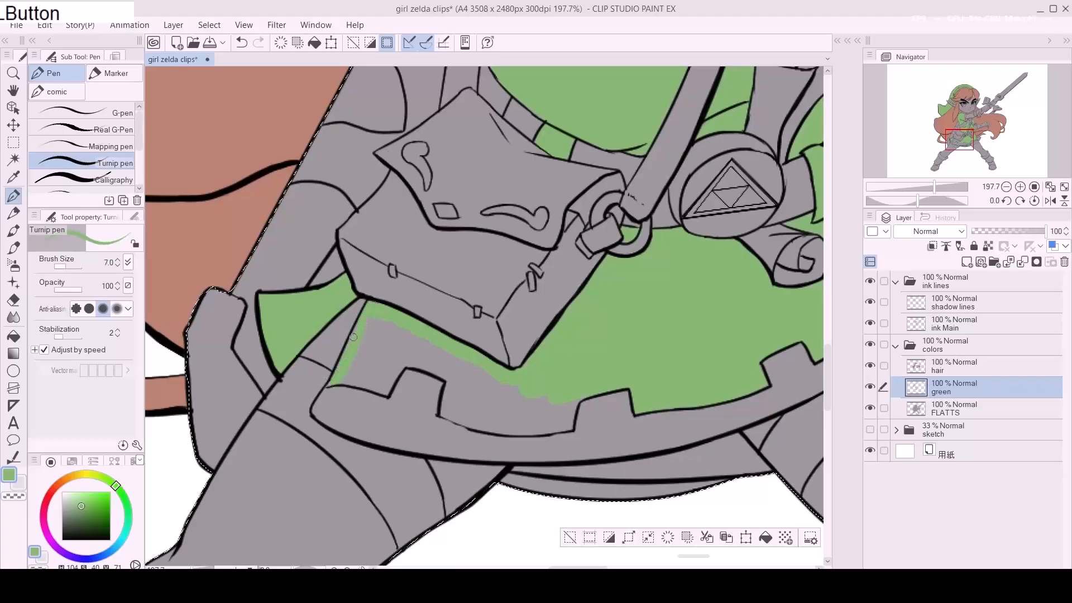
{"action": "key", "text": "bracketright"}
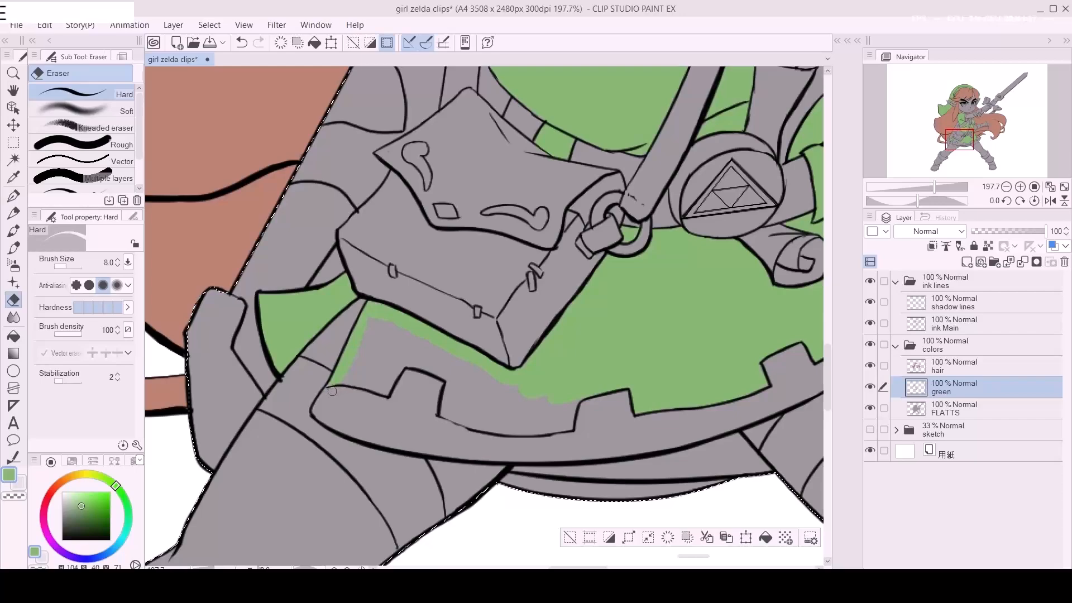
{"action": "key", "text": "p"}
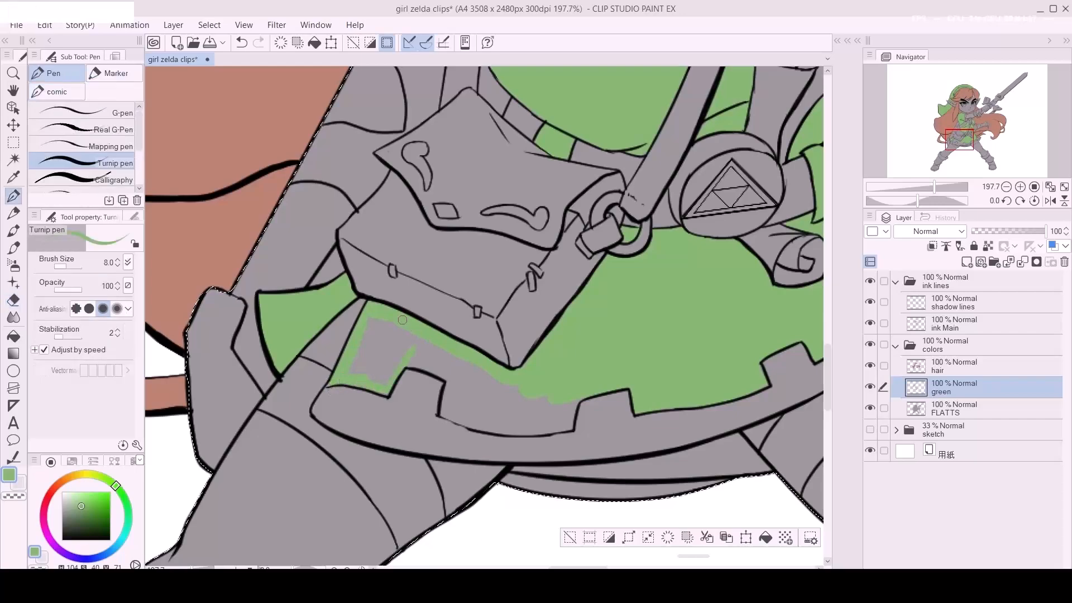
Step: Fill the skirt section between the pouch and the first trim notch with green at brush size 17.5
{"action": "key", "text": "bracketright"}
{"action": "key", "text": "bracketright"}
{"action": "key", "text": "bracketright"}
{"action": "mouse_move", "coordinate": [375, 329]}
{"action": "left_mouse_down"}
{"action": "mouse_move", "coordinate": [356, 370]}
{"action": "mouse_move", "coordinate": [375, 325]}
{"action": "mouse_move", "coordinate": [366, 365]}
{"action": "mouse_move", "coordinate": [382, 343]}
{"action": "mouse_move", "coordinate": [374, 365]}
{"action": "mouse_move", "coordinate": [387, 367]}
{"action": "mouse_move", "coordinate": [349, 370]}
{"action": "mouse_move", "coordinate": [384, 376]}
{"action": "mouse_move", "coordinate": [396, 350]}
{"action": "mouse_move", "coordinate": [488, 379]}
{"action": "mouse_move", "coordinate": [403, 341]}
{"action": "mouse_move", "coordinate": [493, 377]}
{"action": "left_mouse_up"}
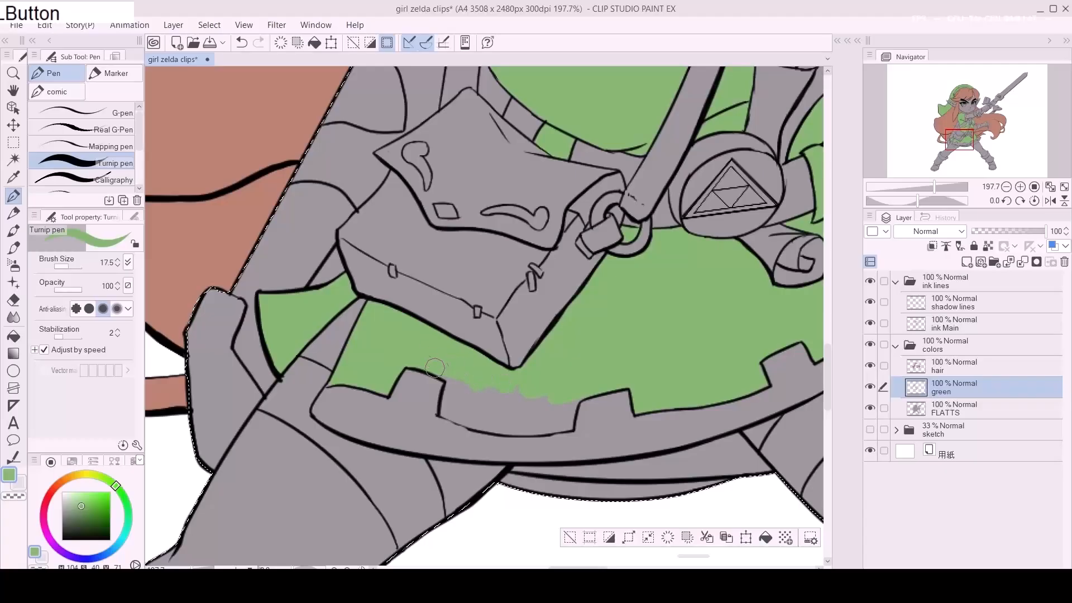
Step: Fill the notch in the skirt's trim below the pouch with green, varying the brush size for its edges
{"action": "key", "text": "bracketleft"}
{"action": "key", "text": "bracketleft"}
{"action": "key", "text": "bracketleft"}
{"action": "left_click_drag", "start_coordinate": [444, 406], "coordinate": [498, 429]}
{"action": "key", "text": "bracketright"}
{"action": "key", "text": "bracketright"}
{"action": "key", "text": "bracketright"}
{"action": "key", "text": "bracketright"}
{"action": "mouse_move", "coordinate": [460, 391]}
{"action": "left_mouse_down"}
{"action": "mouse_move", "coordinate": [486, 413]}
{"action": "mouse_move", "coordinate": [519, 399]}
{"action": "mouse_move", "coordinate": [467, 404]}
{"action": "mouse_move", "coordinate": [461, 419]}
{"action": "mouse_move", "coordinate": [475, 394]}
{"action": "mouse_move", "coordinate": [622, 369]}
{"action": "mouse_move", "coordinate": [526, 303]}
{"action": "mouse_move", "coordinate": [454, 347]}
{"action": "mouse_move", "coordinate": [455, 312]}
{"action": "mouse_move", "coordinate": [484, 313]}
{"action": "left_mouse_up"}
Step: Touch up the skirt's remaining green edge with a smaller brush, then clear the selection and save the drawing
{"action": "key", "text": "bracketleft"}
{"action": "key", "text": "bracketleft"}
{"action": "key", "text": "bracketleft"}
{"action": "key", "text": "bracketleft"}
{"action": "left_click_drag", "start_coordinate": [569, 299], "coordinate": [512, 323]}
{"action": "left_click_drag", "start_coordinate": [544, 311], "coordinate": [514, 385]}
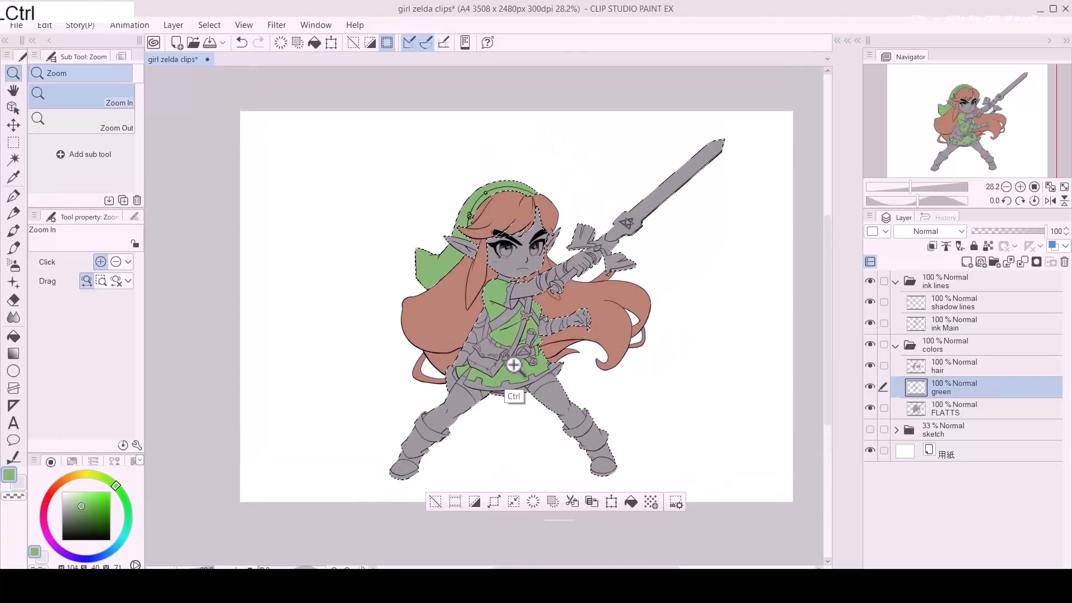
{"action": "key", "text": "ctrl+d"}
{"action": "key", "text": "ctrl+s"}
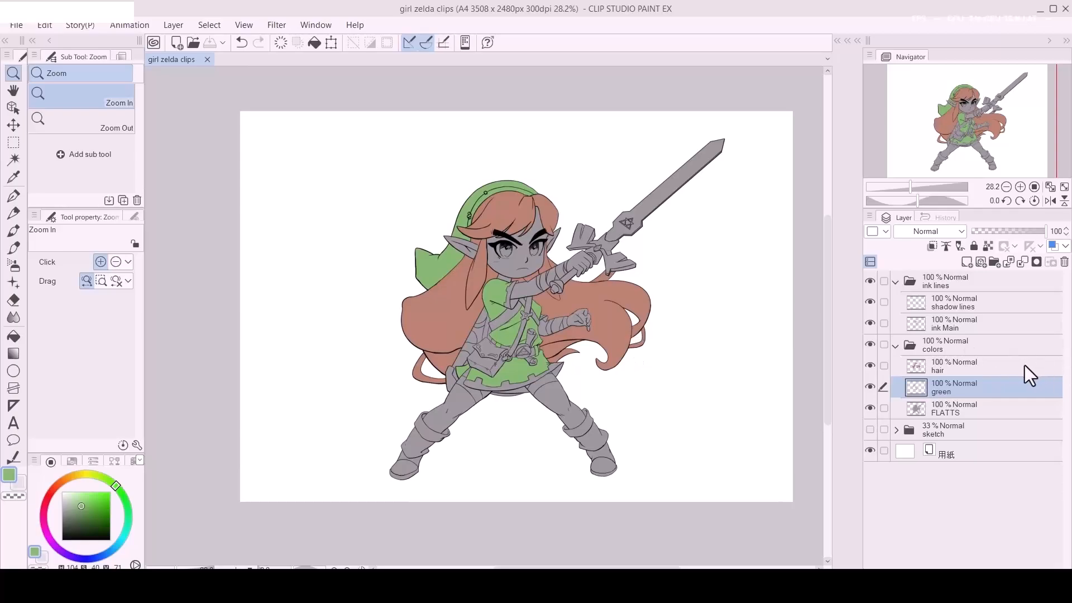
Step: Add a new layer above the green layer and name it "skin"
{"action": "left_click", "coordinate": [1025, 396], "text": "ctrl+shift"}
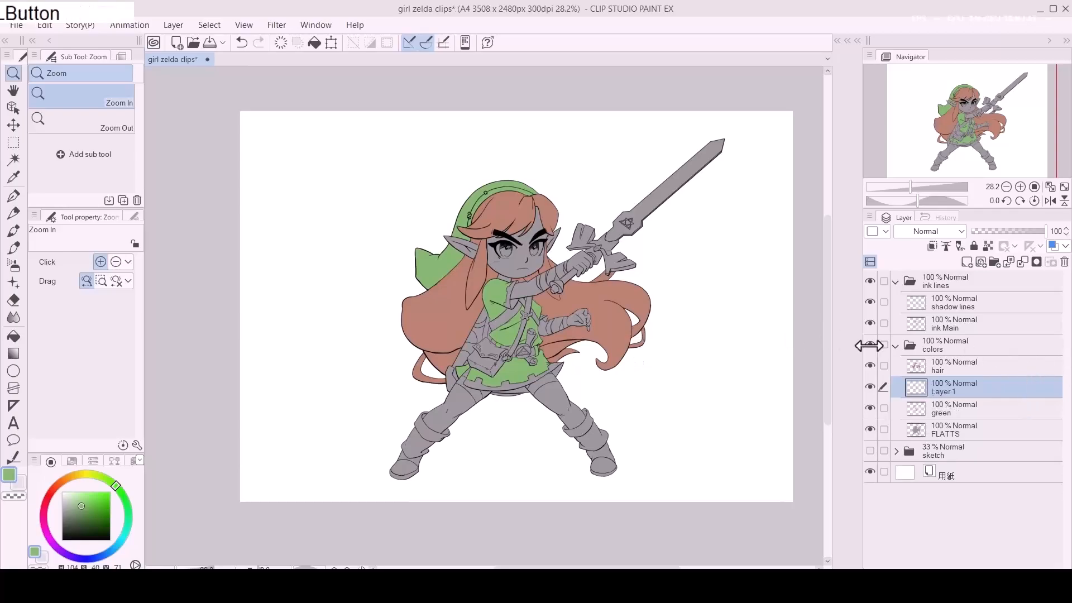
{"action": "double_click", "coordinate": [944, 393]}
{"action": "type", "text": "skin"}
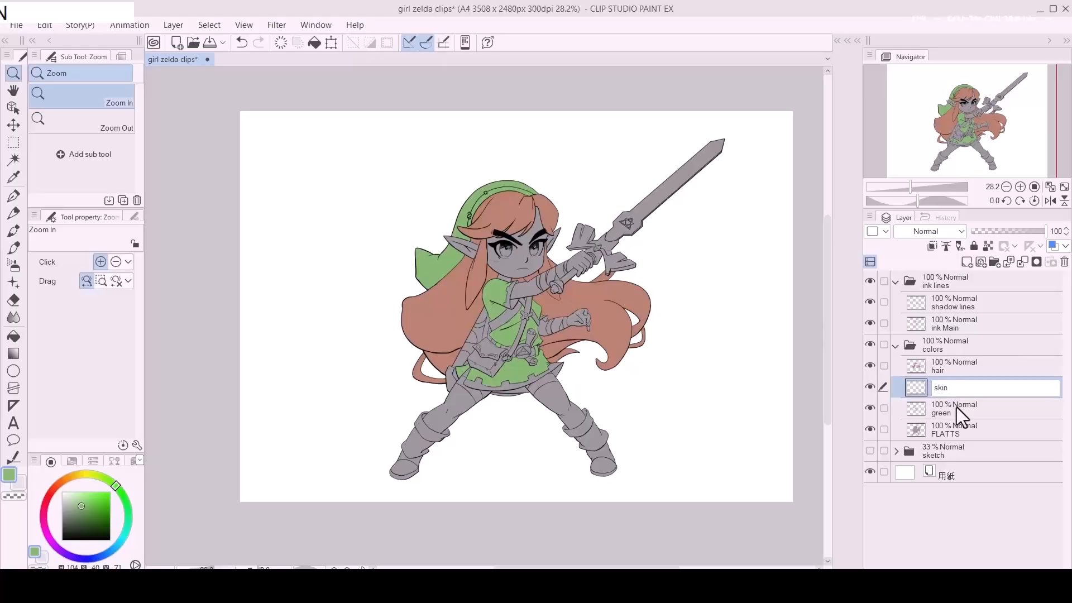
{"action": "key", "text": "Return"}
{"action": "left_click", "coordinate": [59, 12]}
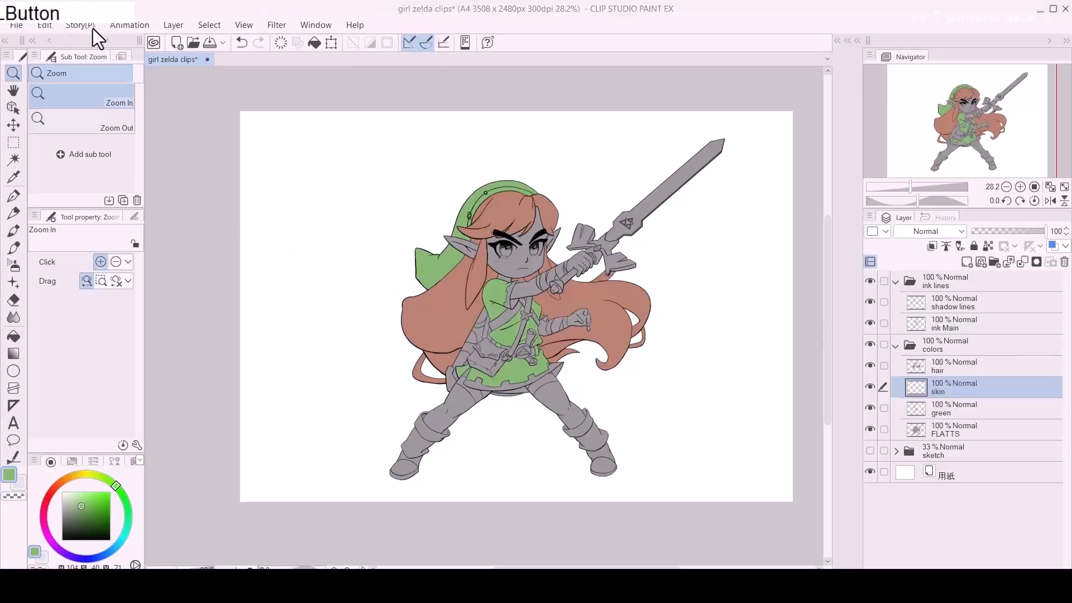
Step: Choose a tan colour and paint a test patch on the face with the Turnip pen at brush size 70
{"action": "key", "text": "z"}
{"action": "left_click", "coordinate": [564, 239]}
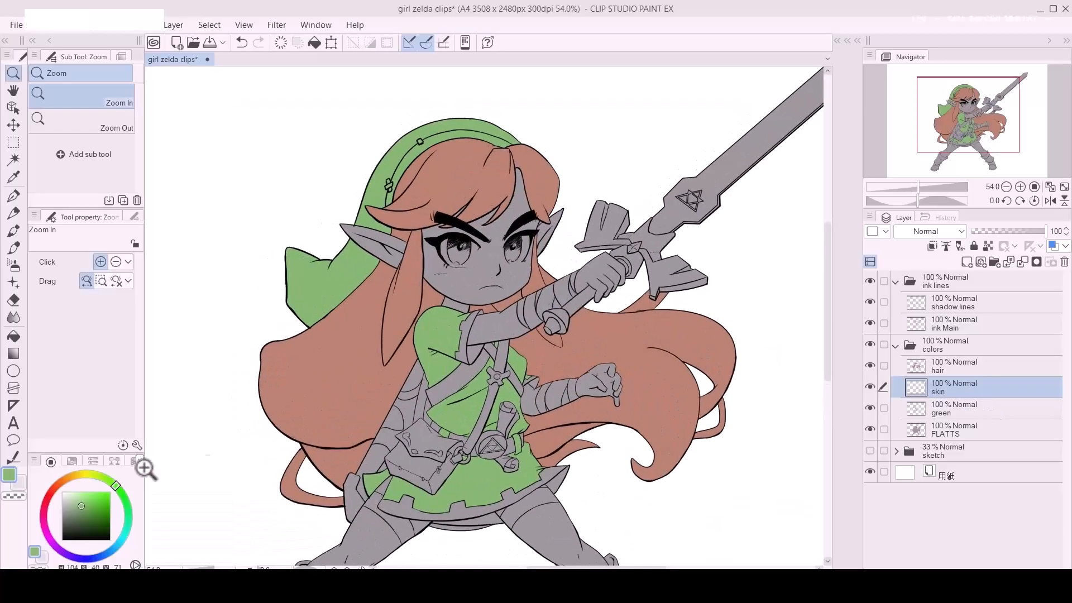
{"action": "left_click", "coordinate": [67, 479]}
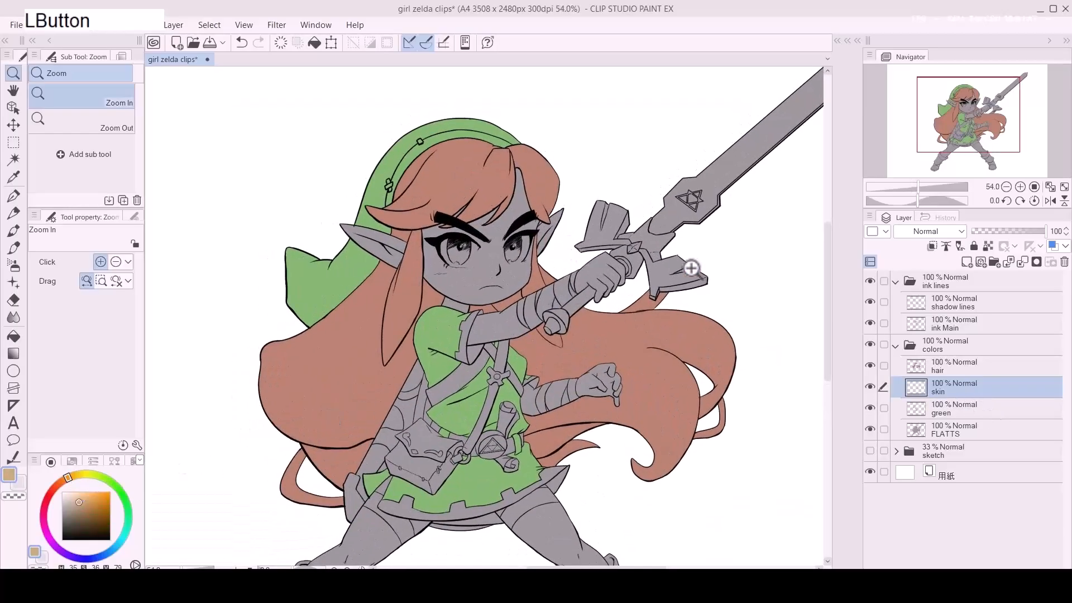
{"action": "key", "text": "g"}
{"action": "key", "text": "p"}
{"action": "key", "text": "d"}
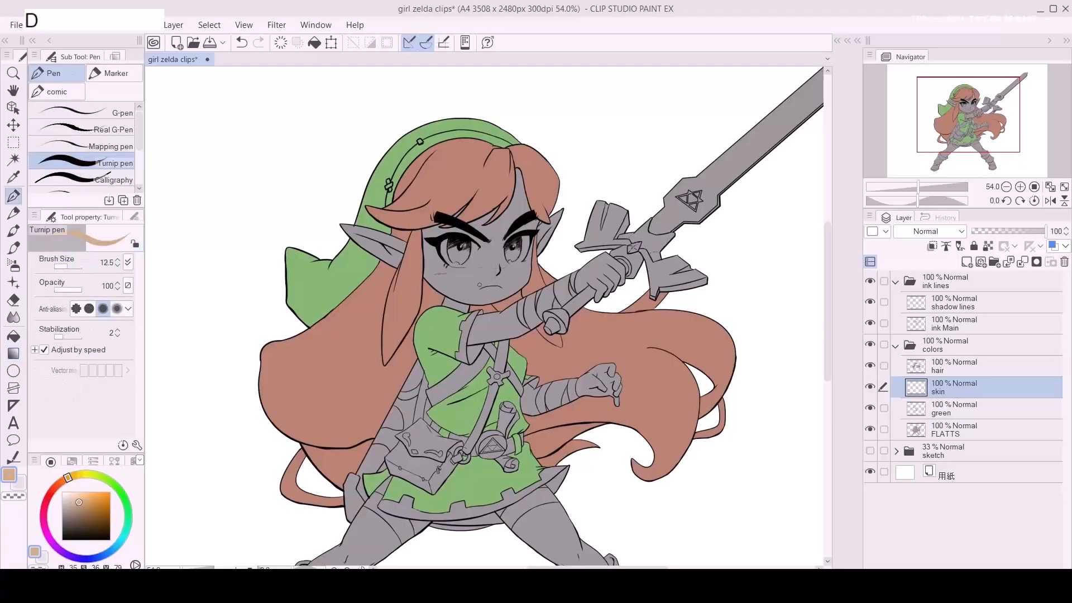
{"action": "key", "text": "d"}
{"action": "mouse_move", "coordinate": [477, 270]}
{"action": "left_mouse_down"}
{"action": "mouse_move", "coordinate": [487, 266]}
{"action": "mouse_move", "coordinate": [476, 278]}
{"action": "left_mouse_up"}
Step: Shift the colour to a lighter peach (H 27, S 15, V 87) and paint another test patch on the face
{"action": "left_click", "coordinate": [72, 502]}
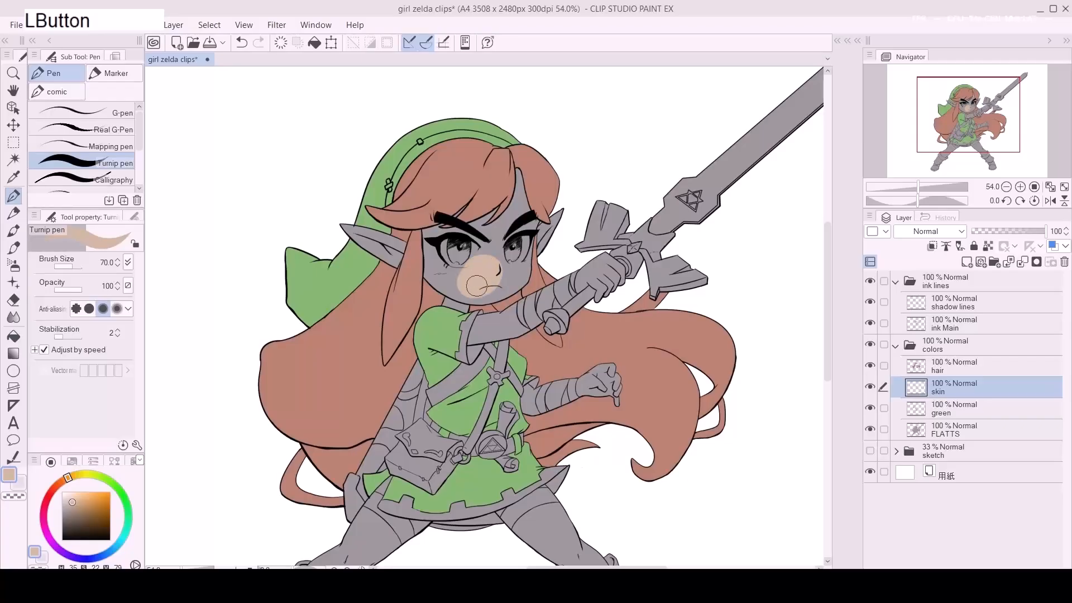
{"action": "left_click", "coordinate": [62, 480]}
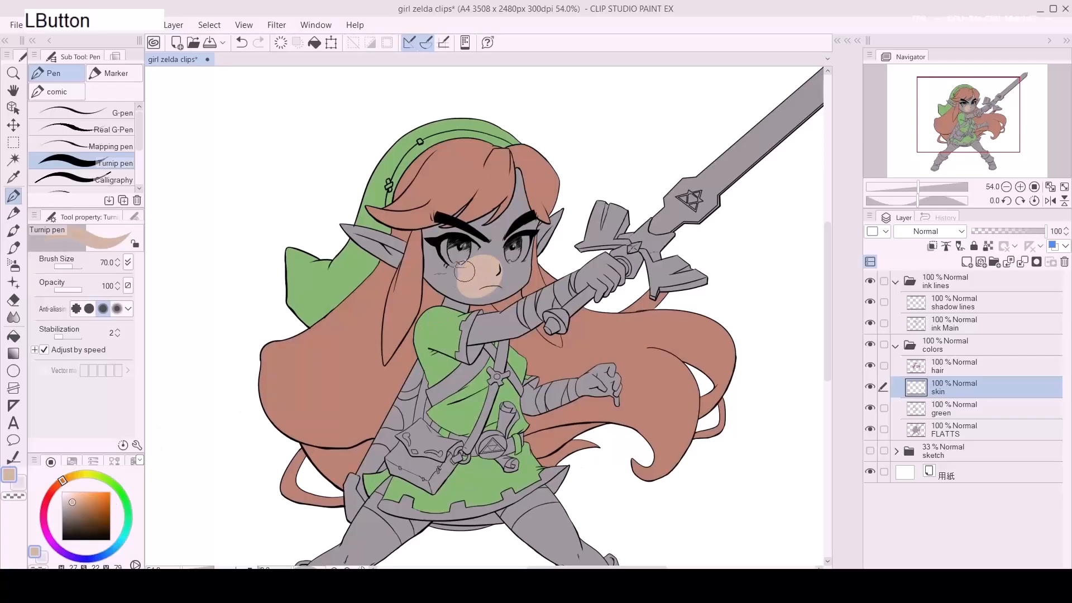
{"action": "left_click", "coordinate": [10, 475]}
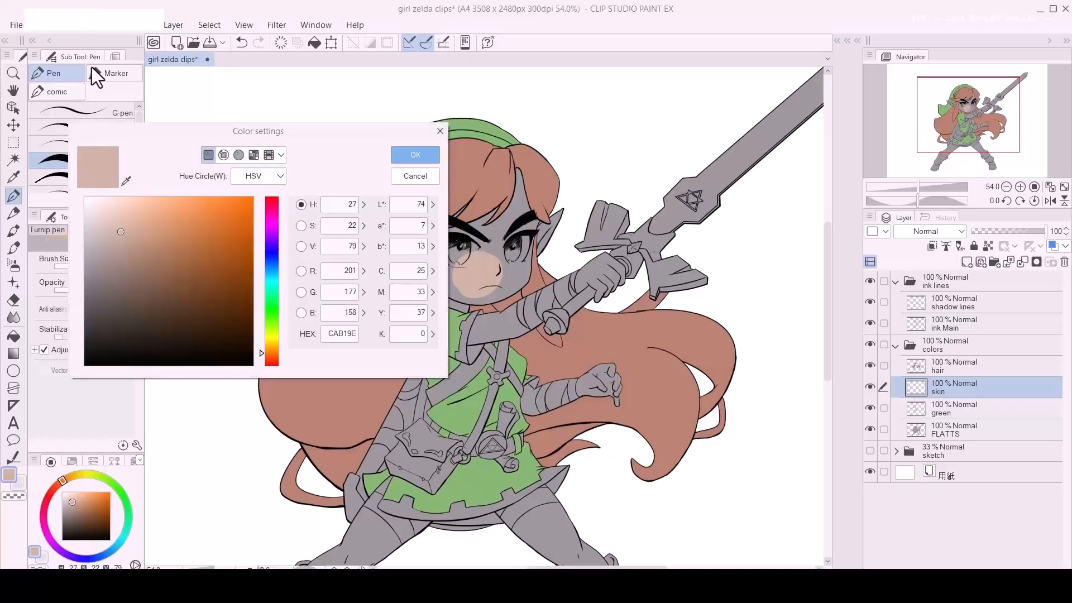
{"action": "left_click", "coordinate": [112, 223]}
{"action": "left_click", "coordinate": [403, 156]}
{"action": "mouse_move", "coordinate": [477, 295]}
{"action": "left_mouse_down"}
{"action": "mouse_move", "coordinate": [474, 270]}
{"action": "mouse_move", "coordinate": [473, 283]}
{"action": "mouse_move", "coordinate": [502, 273]}
{"action": "left_mouse_up"}
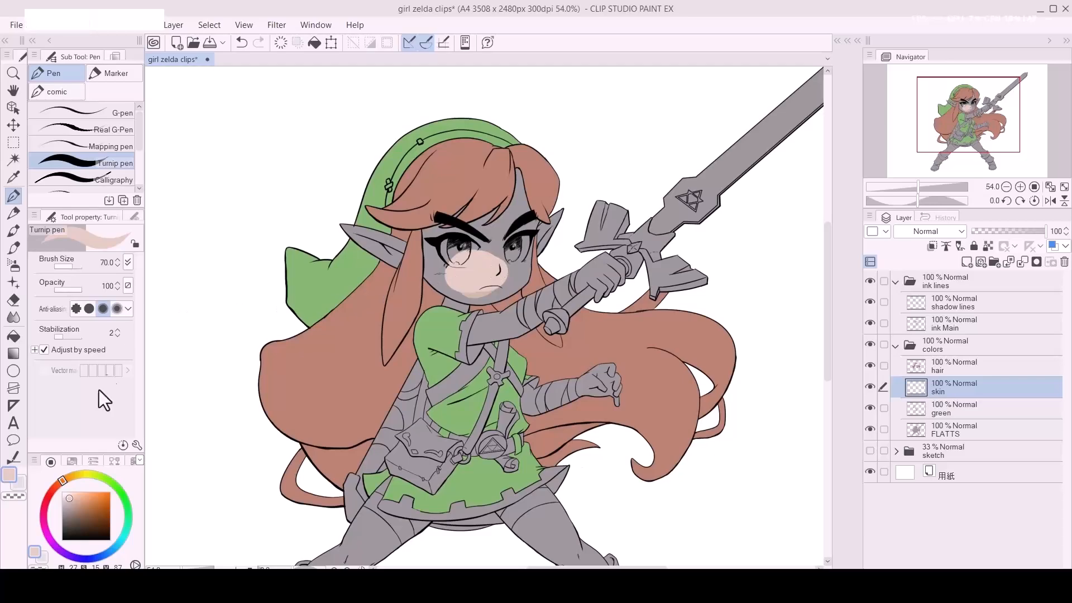
Step: Try darker skin tones, H 27, S 16, V 83 and H 27, S 18, V 73, on the face
{"action": "left_click", "coordinate": [9, 475]}
{"action": "left_click", "coordinate": [9, 476]}
{"action": "left_click", "coordinate": [111, 223]}
{"action": "left_click", "coordinate": [411, 156]}
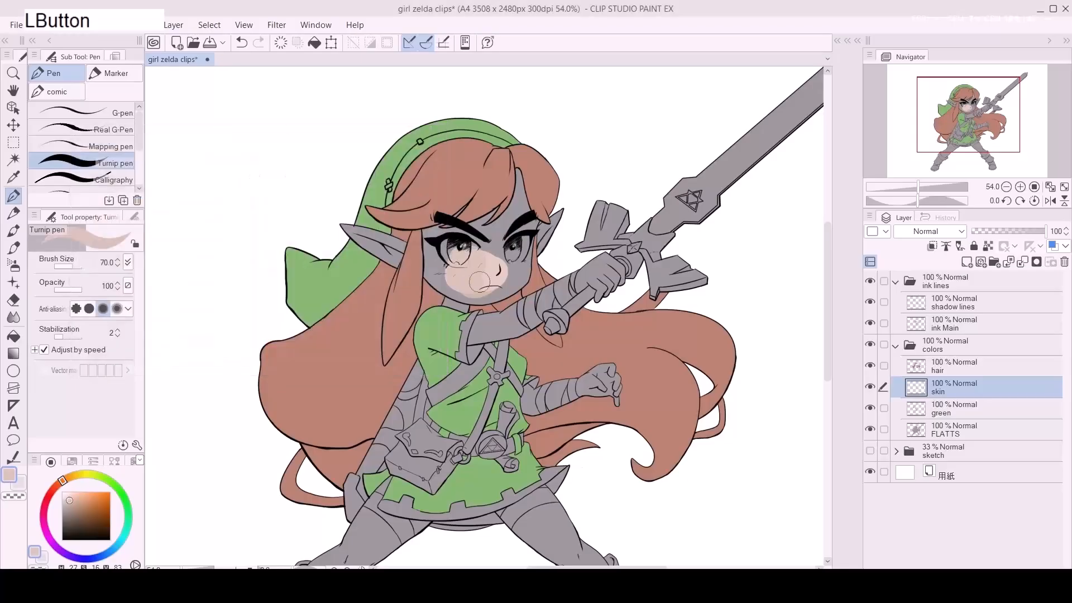
{"action": "left_click_drag", "start_coordinate": [492, 278], "coordinate": [514, 291]}
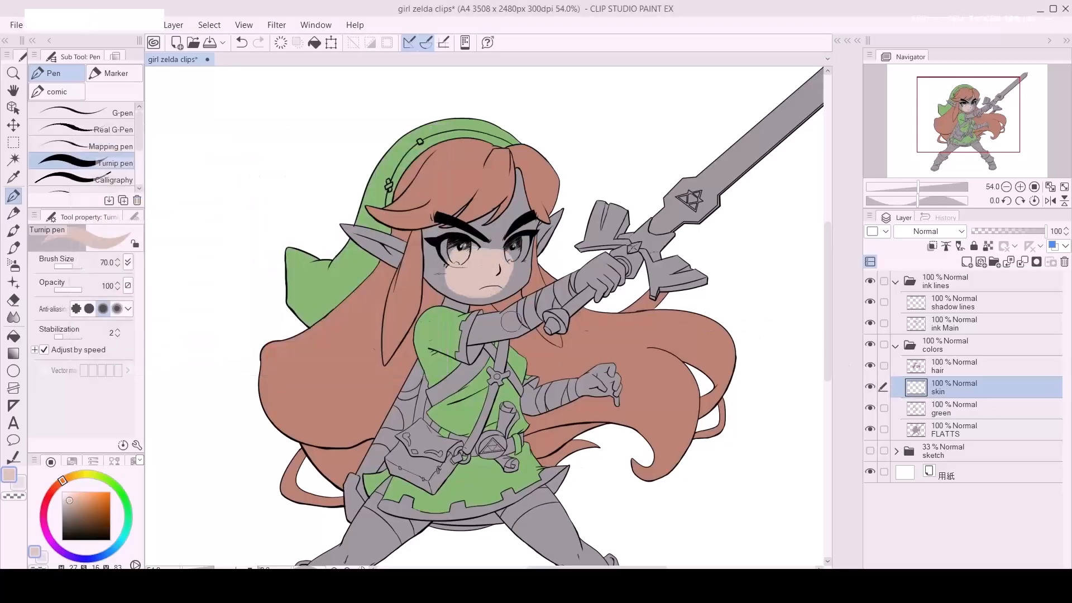
{"action": "left_click", "coordinate": [70, 504]}
{"action": "left_click_drag", "start_coordinate": [463, 282], "coordinate": [490, 267]}
Step: Set the paint colour to the pinker skin tone CAAFA3 and paint it over the test patch on the face
{"action": "left_click", "coordinate": [14, 479]}
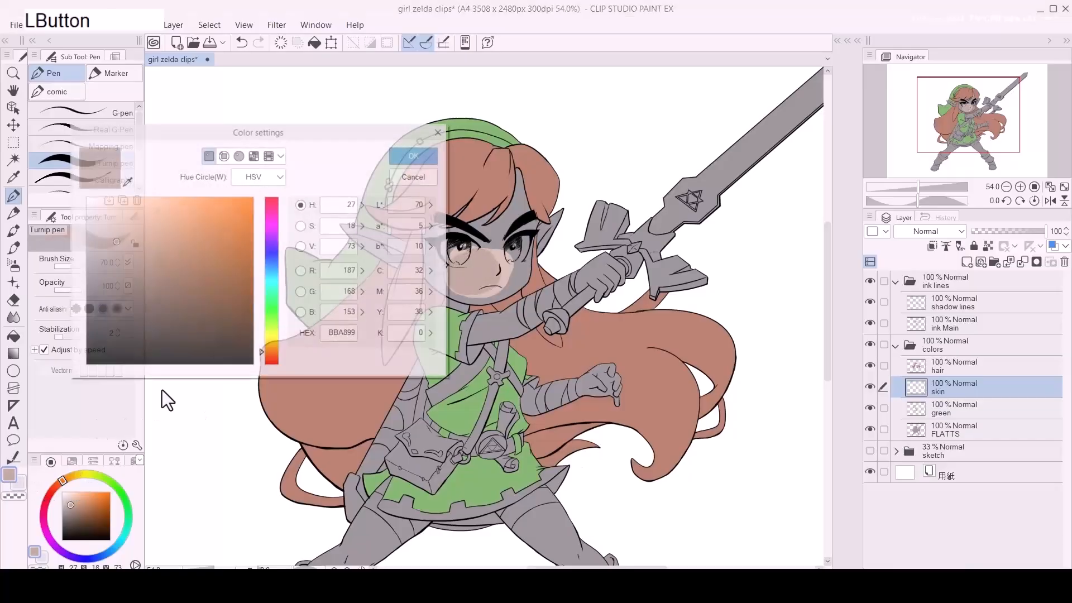
{"action": "left_click", "coordinate": [111, 235]}
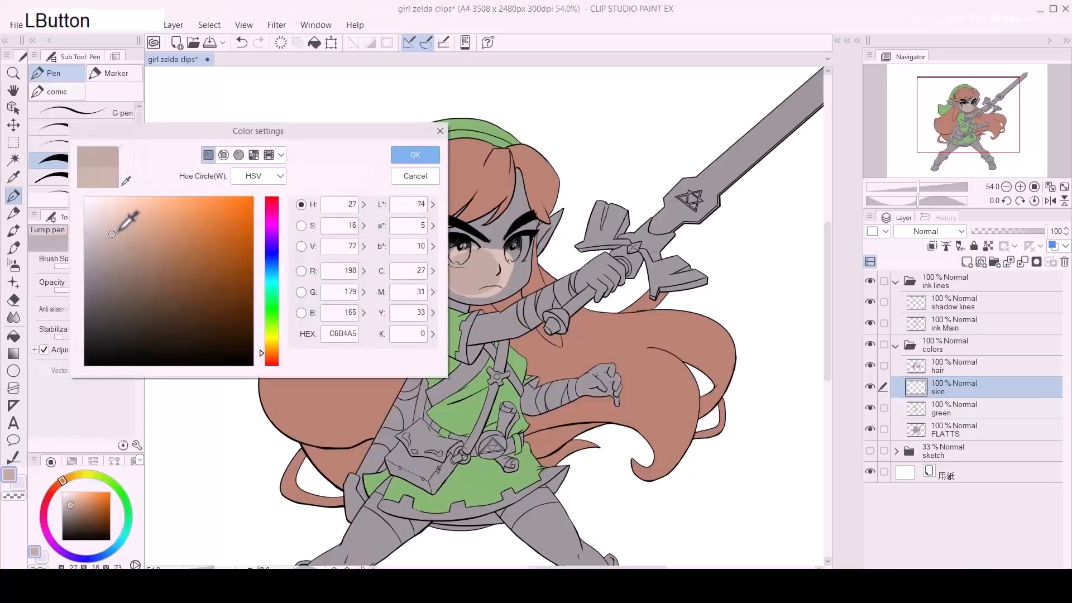
{"action": "left_click_drag", "start_coordinate": [267, 351], "coordinate": [269, 360]}
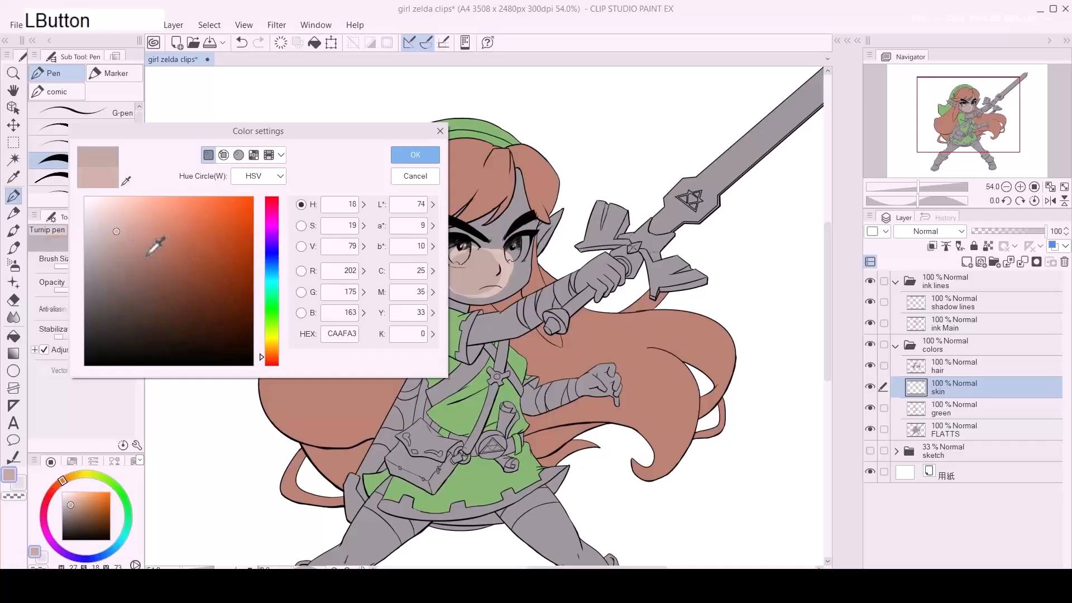
{"action": "left_click", "coordinate": [414, 155]}
{"action": "mouse_move", "coordinate": [470, 275]}
{"action": "left_mouse_down"}
{"action": "mouse_move", "coordinate": [492, 276]}
{"action": "mouse_move", "coordinate": [483, 259]}
{"action": "mouse_move", "coordinate": [728, 333]}
{"action": "left_mouse_up"}
Step: Select the FLATTS layer's painted area and subtract the green and hair layers' areas from it
{"action": "key", "text": "z"}
{"action": "left_click", "coordinate": [914, 430], "text": "ctrl"}
{"action": "left_click", "coordinate": [917, 411], "text": "ctrl+alt"}
{"action": "left_click", "coordinate": [917, 365], "text": "ctrl+alt"}
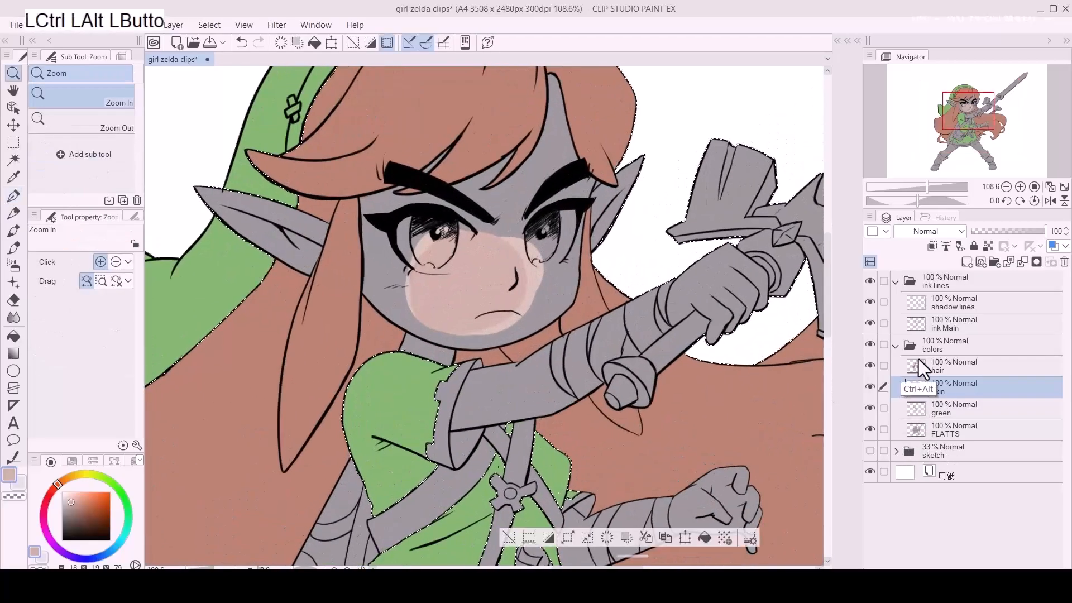
Step: Fill the ears, face and neck with the skin tone at brush sizes 70 and 100
{"action": "left_click_drag", "start_coordinate": [338, 293], "coordinate": [446, 341]}
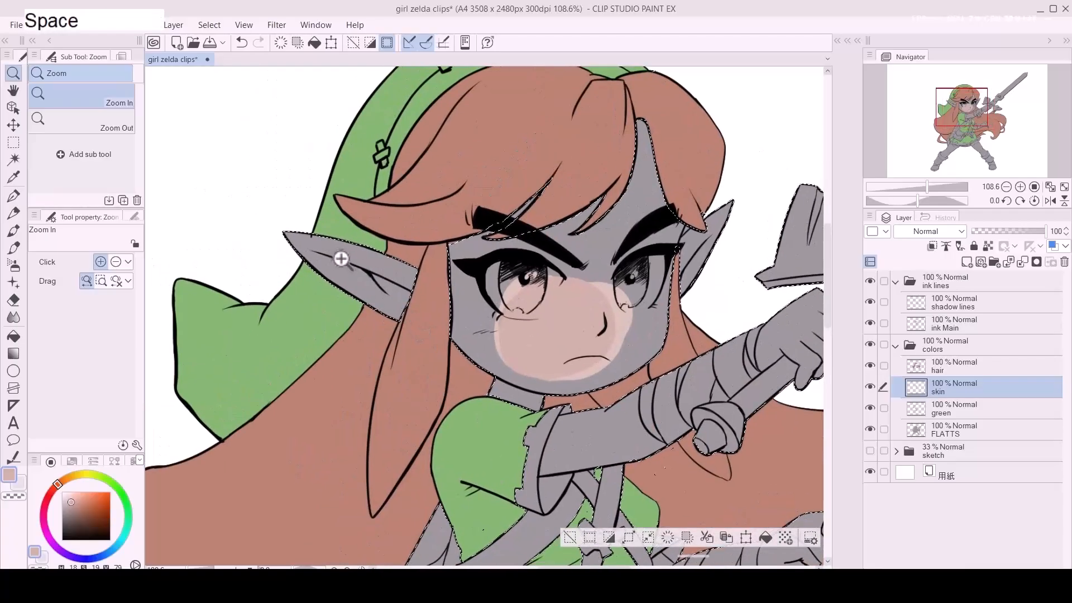
{"action": "key", "text": "p"}
{"action": "mouse_move", "coordinate": [307, 246]}
{"action": "left_mouse_down"}
{"action": "mouse_move", "coordinate": [386, 250]}
{"action": "mouse_move", "coordinate": [404, 287]}
{"action": "left_mouse_up"}
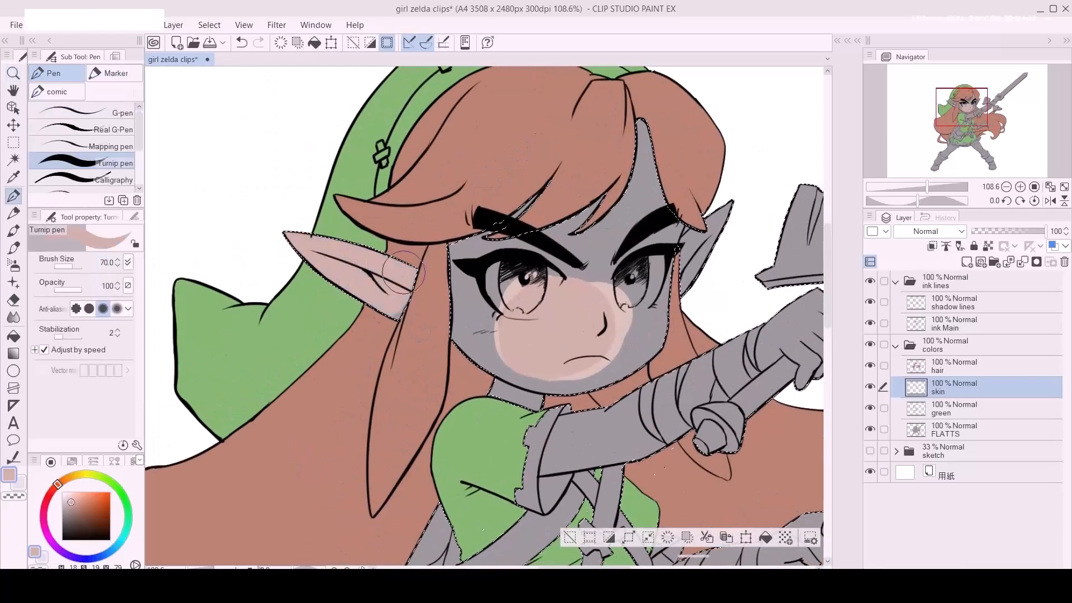
{"action": "left_click_drag", "start_coordinate": [494, 267], "coordinate": [464, 280]}
{"action": "key", "text": "d"}
{"action": "key", "text": "d"}
{"action": "mouse_move", "coordinate": [570, 189]}
{"action": "left_mouse_down"}
{"action": "mouse_move", "coordinate": [684, 216]}
{"action": "mouse_move", "coordinate": [672, 281]}
{"action": "mouse_move", "coordinate": [655, 293]}
{"action": "mouse_move", "coordinate": [652, 267]}
{"action": "mouse_move", "coordinate": [406, 280]}
{"action": "mouse_move", "coordinate": [484, 223]}
{"action": "mouse_move", "coordinate": [480, 326]}
{"action": "mouse_move", "coordinate": [451, 336]}
{"action": "mouse_move", "coordinate": [467, 351]}
{"action": "mouse_move", "coordinate": [458, 379]}
{"action": "mouse_move", "coordinate": [476, 398]}
{"action": "mouse_move", "coordinate": [636, 322]}
{"action": "mouse_move", "coordinate": [626, 340]}
{"action": "mouse_move", "coordinate": [647, 386]}
{"action": "left_mouse_up"}
Step: Paint a skin-tone edge on the raised arm along the sleeve cuff at brush size 12.5
{"action": "mouse_move", "coordinate": [647, 385]}
{"action": "left_mouse_down"}
{"action": "mouse_move", "coordinate": [591, 335]}
{"action": "mouse_move", "coordinate": [549, 217]}
{"action": "left_mouse_up"}
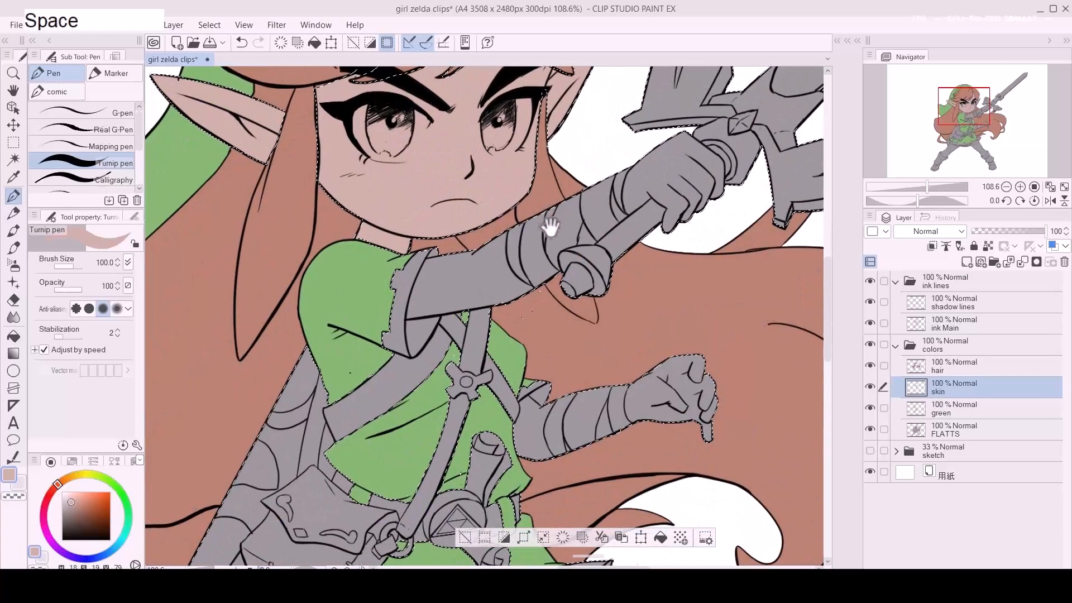
{"action": "key", "text": "z"}
{"action": "left_click", "coordinate": [473, 269]}
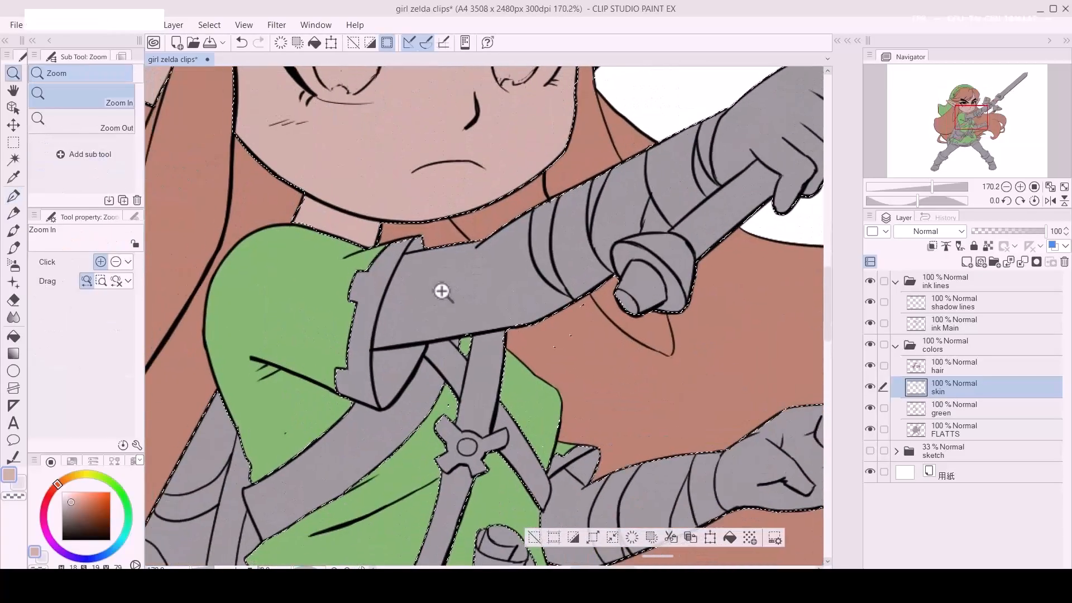
{"action": "key", "text": "p"}
{"action": "key", "text": "a"}
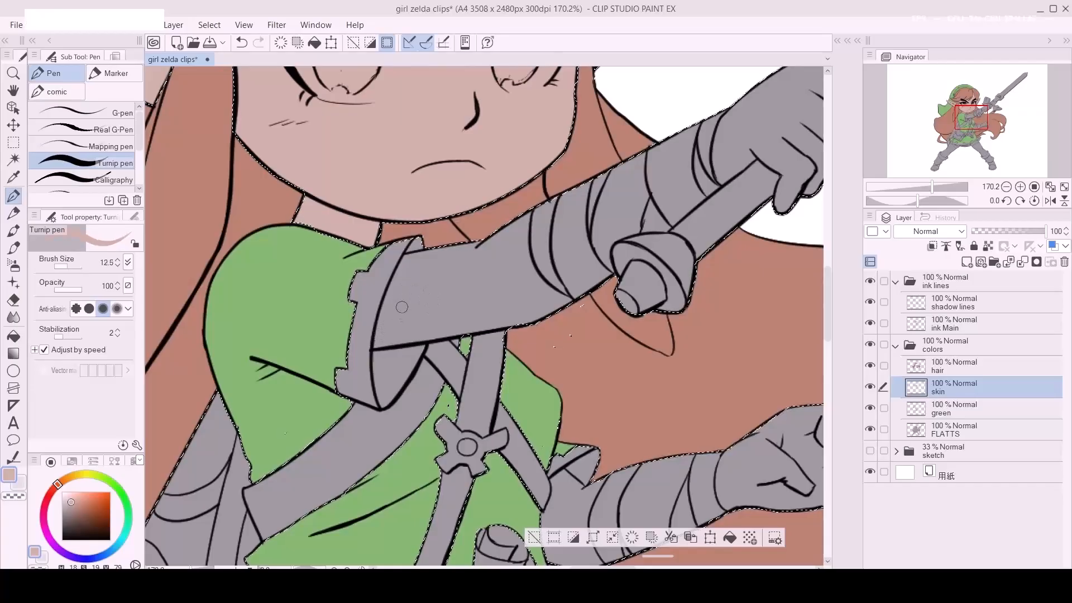
{"action": "left_click", "coordinate": [406, 261]}
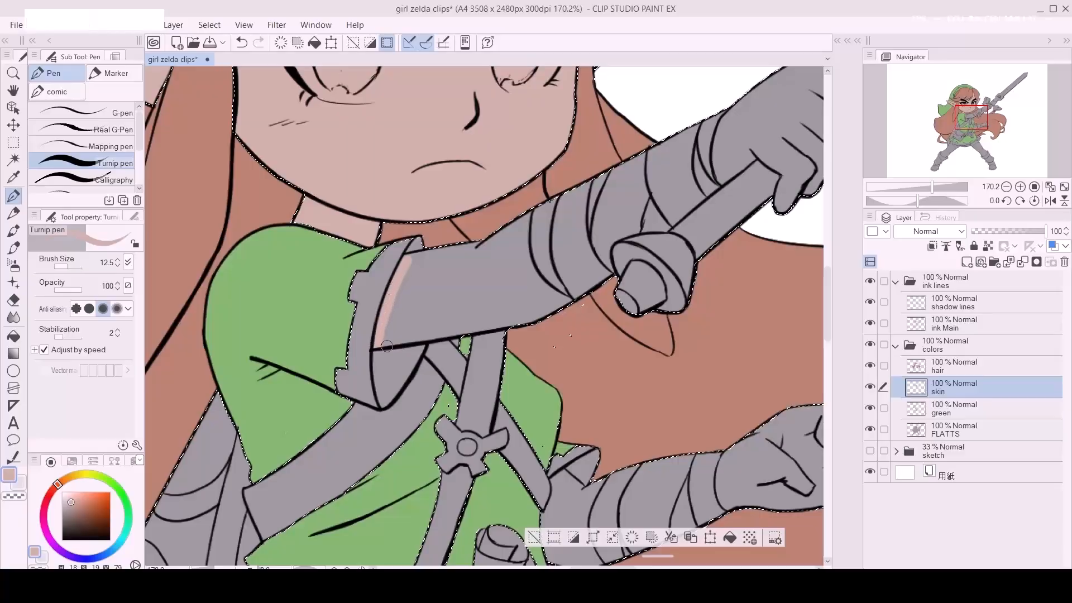
Step: On the hair layer, clear the selection, sample the hair colour and paint over the stray gaps beneath the raised arm
{"action": "left_click", "coordinate": [944, 373]}
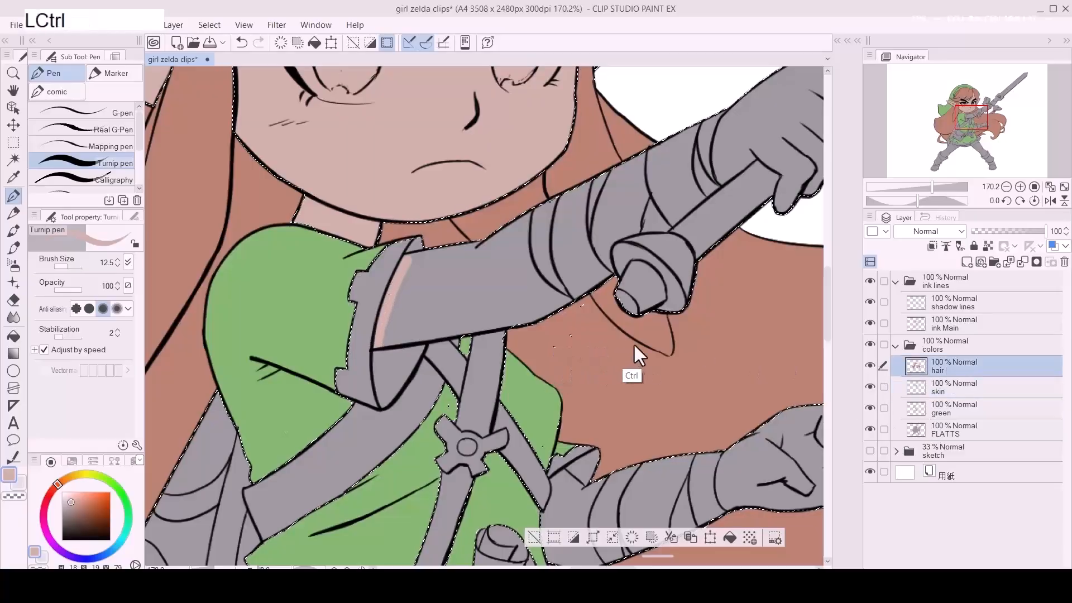
{"action": "key", "text": "ctrl+d"}
{"action": "left_click", "coordinate": [580, 313], "text": "alt"}
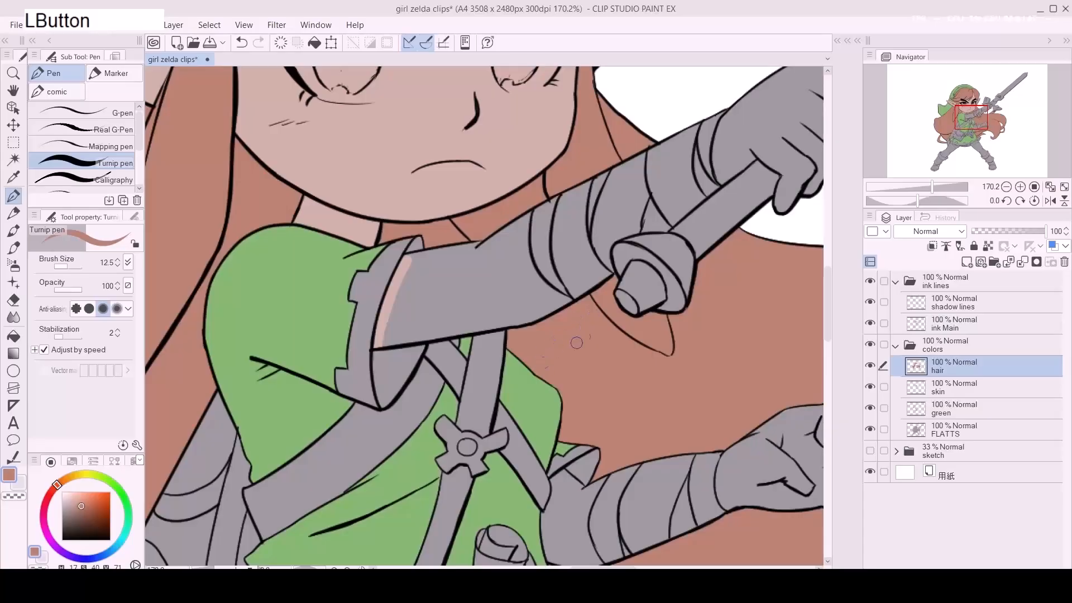
Step: Check the hair layer's selection for gaps, then deselect and patch the hair strand beside the skirt
{"action": "left_click", "coordinate": [916, 369], "text": "ctrl"}
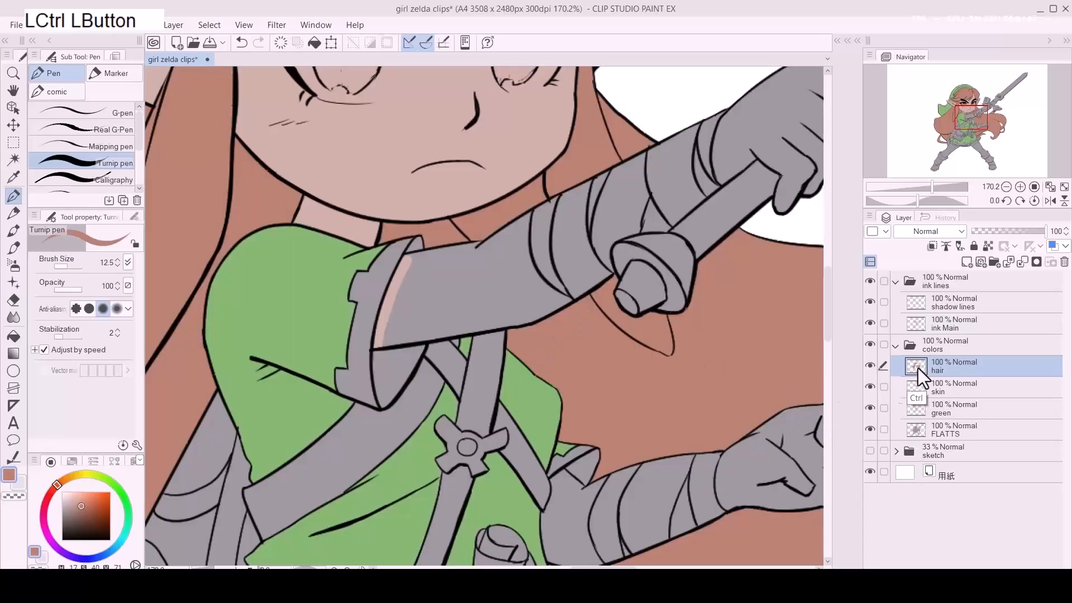
{"action": "left_click_drag", "start_coordinate": [354, 406], "coordinate": [630, 462]}
{"action": "key", "text": "/"}
{"action": "left_click_drag", "start_coordinate": [690, 427], "coordinate": [539, 321]}
{"action": "left_click_drag", "start_coordinate": [704, 350], "coordinate": [747, 344]}
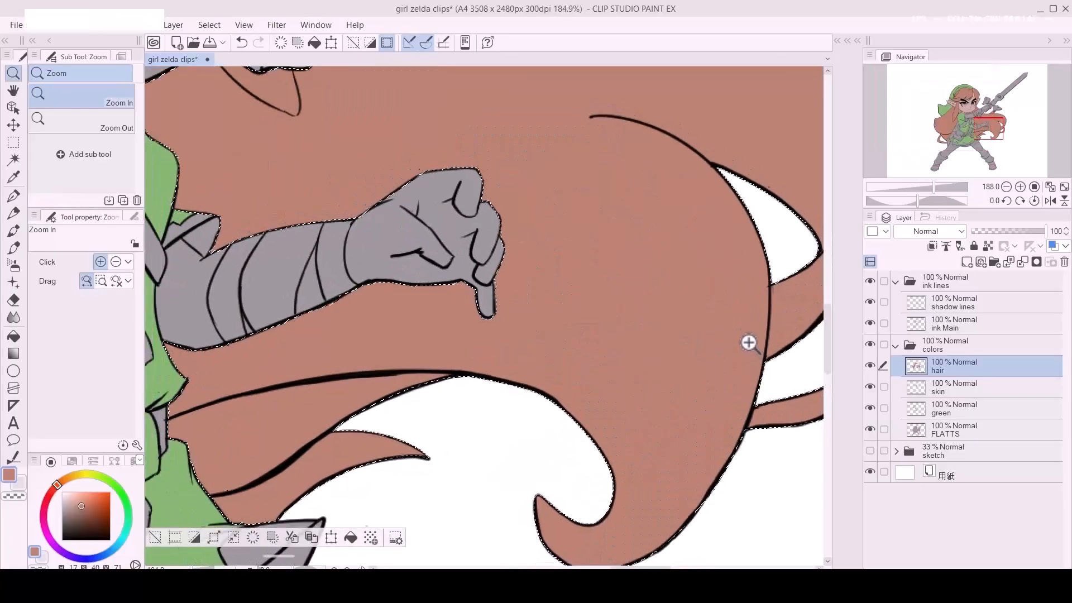
{"action": "left_click_drag", "start_coordinate": [247, 429], "coordinate": [643, 292]}
{"action": "left_click", "coordinate": [650, 339]}
{"action": "key", "text": "ctrl+d"}
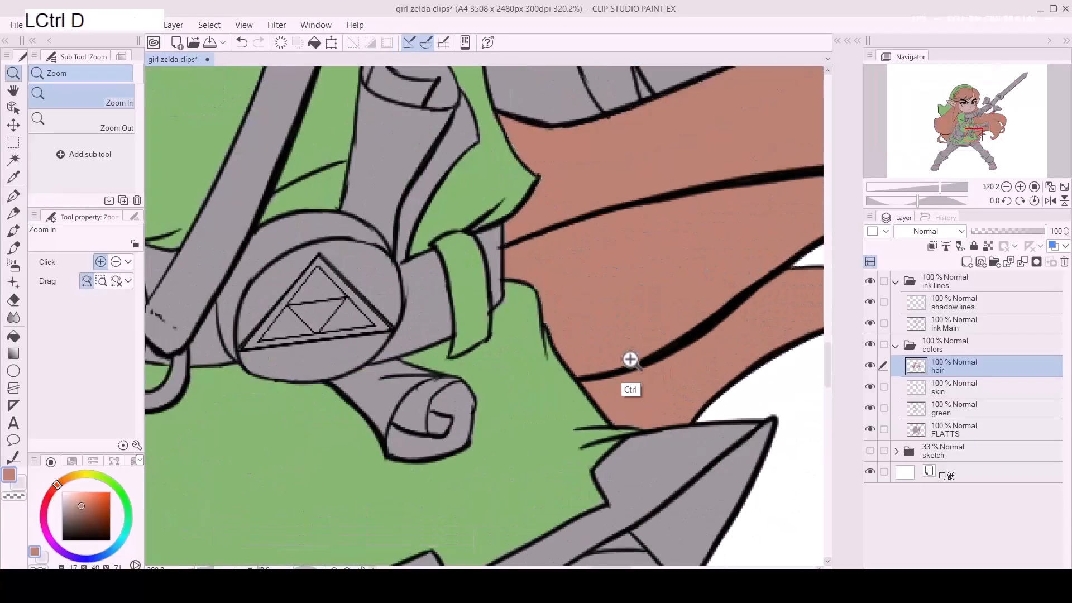
{"action": "key", "text": "p"}
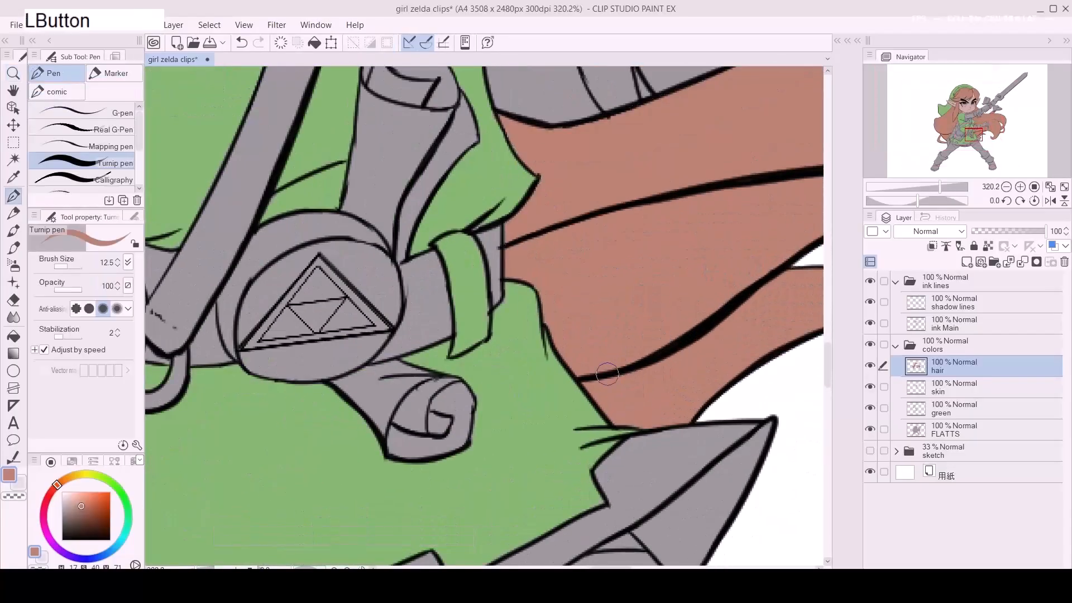
Step: Load the hair layer's selection again and examine the rest of the hair for unfilled gaps
{"action": "left_click", "coordinate": [912, 368], "text": "ctrl"}
{"action": "key", "text": "/"}
{"action": "left_click_drag", "start_coordinate": [637, 374], "coordinate": [585, 383]}
{"action": "left_click_drag", "start_coordinate": [400, 413], "coordinate": [467, 405]}
{"action": "left_click_drag", "start_coordinate": [358, 431], "coordinate": [387, 430]}
{"action": "left_click_drag", "start_coordinate": [476, 341], "coordinate": [450, 431]}
{"action": "left_click_drag", "start_coordinate": [457, 149], "coordinate": [485, 347]}
{"action": "left_click_drag", "start_coordinate": [512, 224], "coordinate": [491, 463]}
{"action": "left_click_drag", "start_coordinate": [489, 166], "coordinate": [493, 463]}
{"action": "left_click_drag", "start_coordinate": [660, 213], "coordinate": [541, 354]}
{"action": "left_click_drag", "start_coordinate": [610, 268], "coordinate": [538, 336]}
{"action": "left_click_drag", "start_coordinate": [657, 238], "coordinate": [591, 275]}
Step: Clear the selection and touch up the hair colour along the crown beneath the hat's edge
{"action": "key", "text": "ctrl+d"}
{"action": "left_click", "coordinate": [497, 207]}
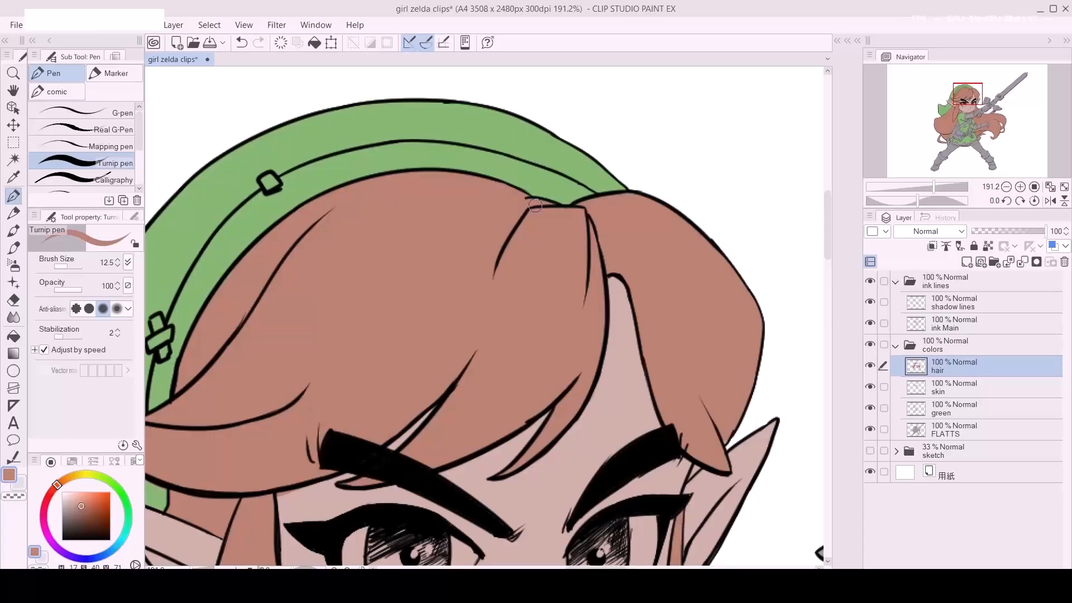
{"action": "left_click", "coordinate": [630, 203]}
Step: Locate the stray green speck over the hair by loading the green layer's selection, then deselect and erase it at brush size 8
{"action": "left_click", "coordinate": [939, 407]}
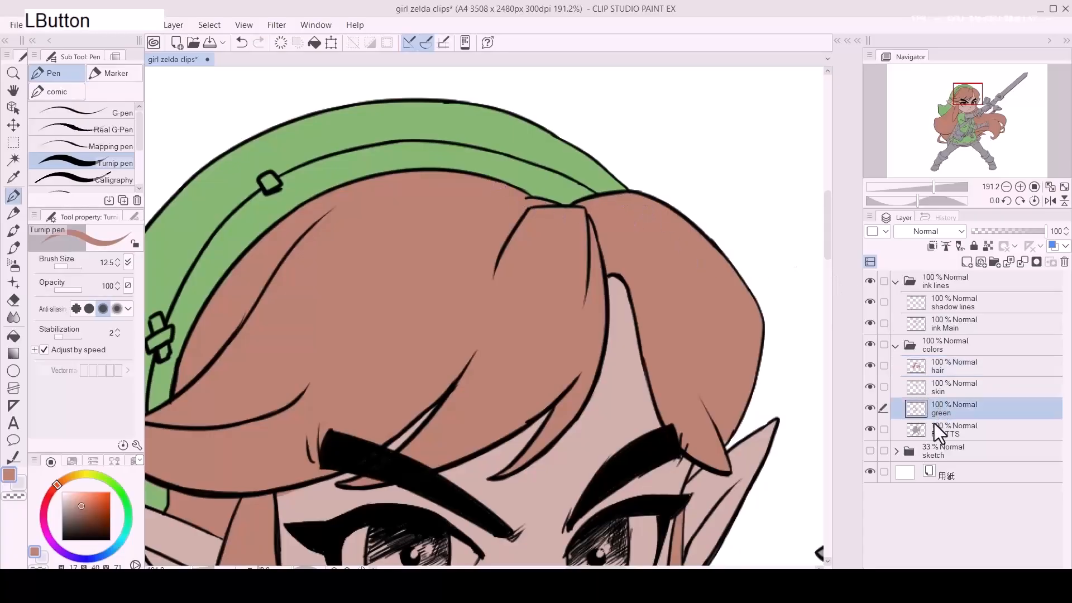
{"action": "left_click", "coordinate": [914, 411], "text": "ctrl"}
{"action": "left_click_drag", "start_coordinate": [425, 426], "coordinate": [467, 435]}
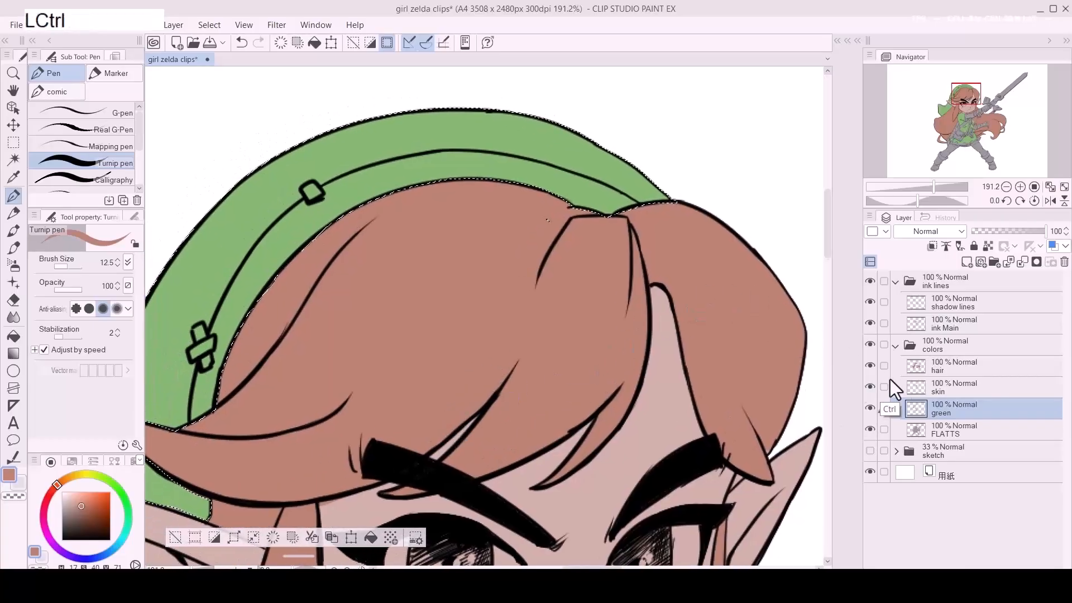
{"action": "key", "text": "ctrl+d"}
{"action": "key", "text": "e"}
{"action": "left_click", "coordinate": [541, 212]}
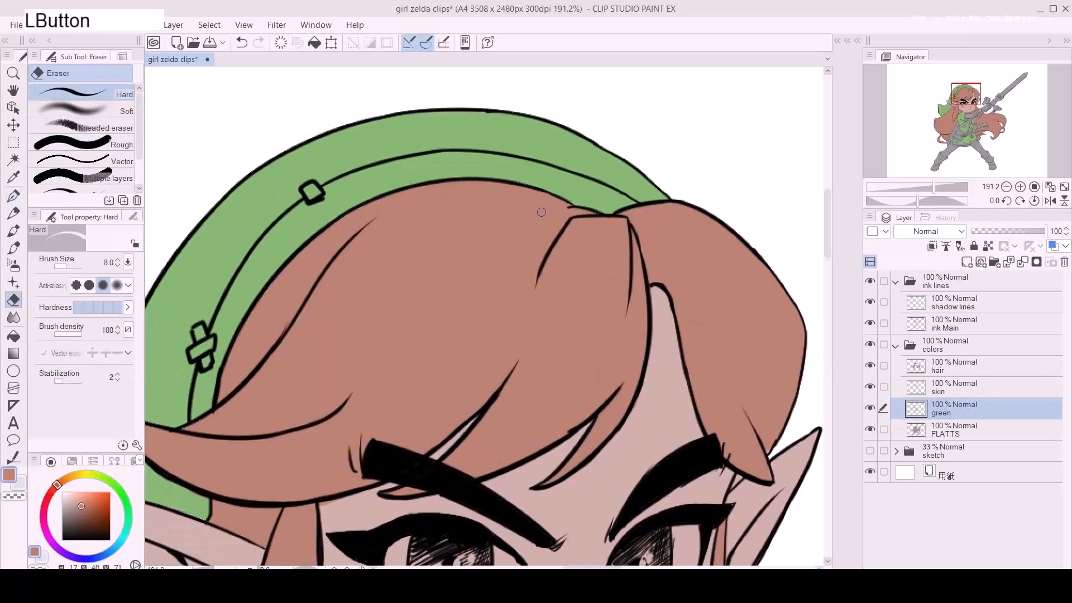
Step: Check the tunic for gaps with the green layer's selection, then deselect and patch the speck on the sleeve with the sampled green
{"action": "left_click", "coordinate": [916, 412], "text": "ctrl"}
{"action": "left_click_drag", "start_coordinate": [438, 390], "coordinate": [595, 400]}
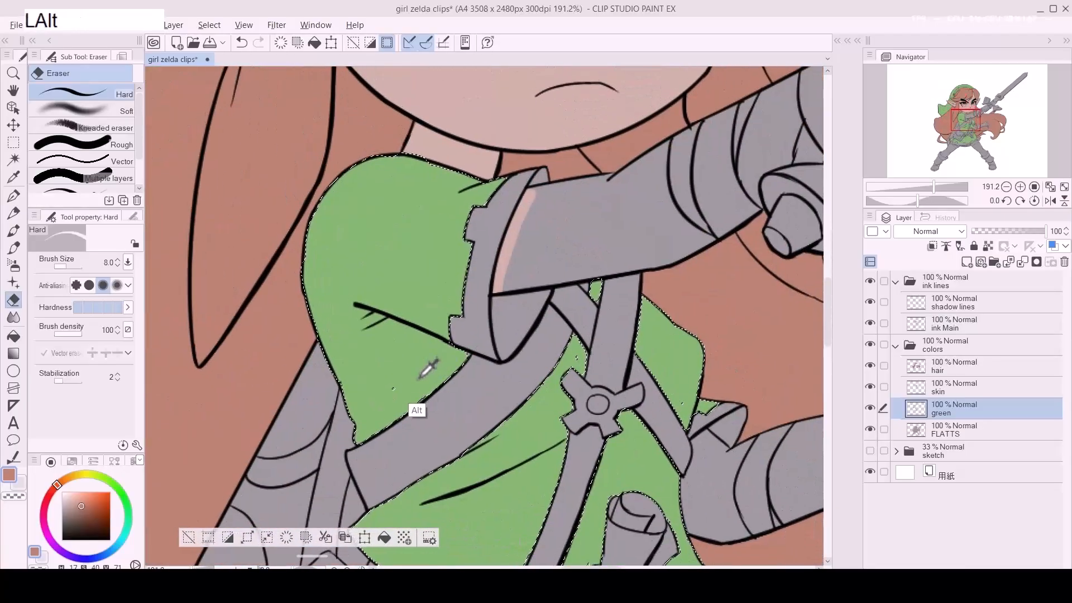
{"action": "left_click", "coordinate": [424, 369], "text": "alt"}
{"action": "key", "text": "ctrl+d"}
{"action": "left_click", "coordinate": [392, 387]}
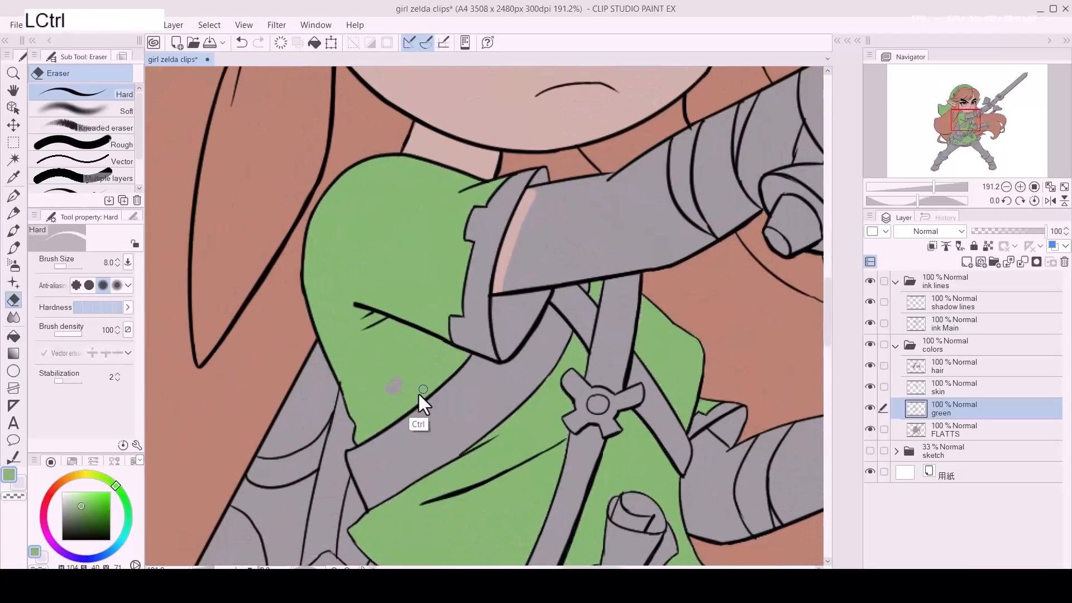
{"action": "left_click", "coordinate": [402, 384], "text": "alt"}
{"action": "key", "text": "p"}
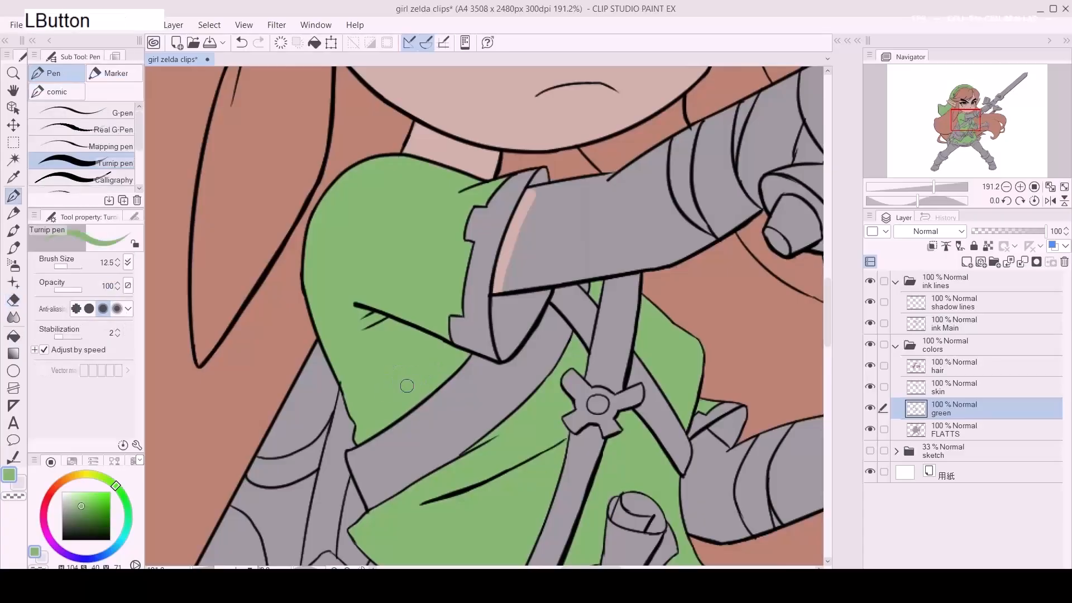
Step: Patch the gaps beside the chest strap and at the tunic's side, reloading the green layer's selection to locate them
{"action": "left_click", "coordinate": [916, 411], "text": "ctrl"}
{"action": "key", "text": "ctrl+d"}
{"action": "left_click", "coordinate": [576, 359]}
{"action": "left_click", "coordinate": [916, 409], "text": "ctrl"}
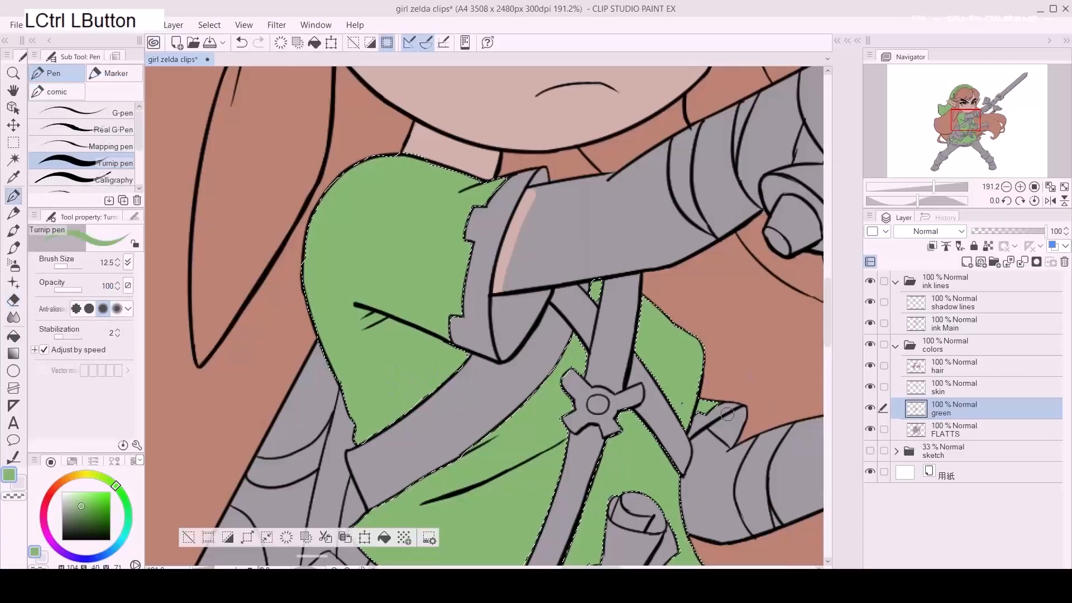
{"action": "key", "text": "ctrl+d"}
{"action": "left_click", "coordinate": [682, 404]}
Step: Fill the gaps in the lower torso of the tunic, rechecking with the green layer's selection and deselecting before painting
{"action": "left_click_drag", "start_coordinate": [660, 487], "coordinate": [673, 391]}
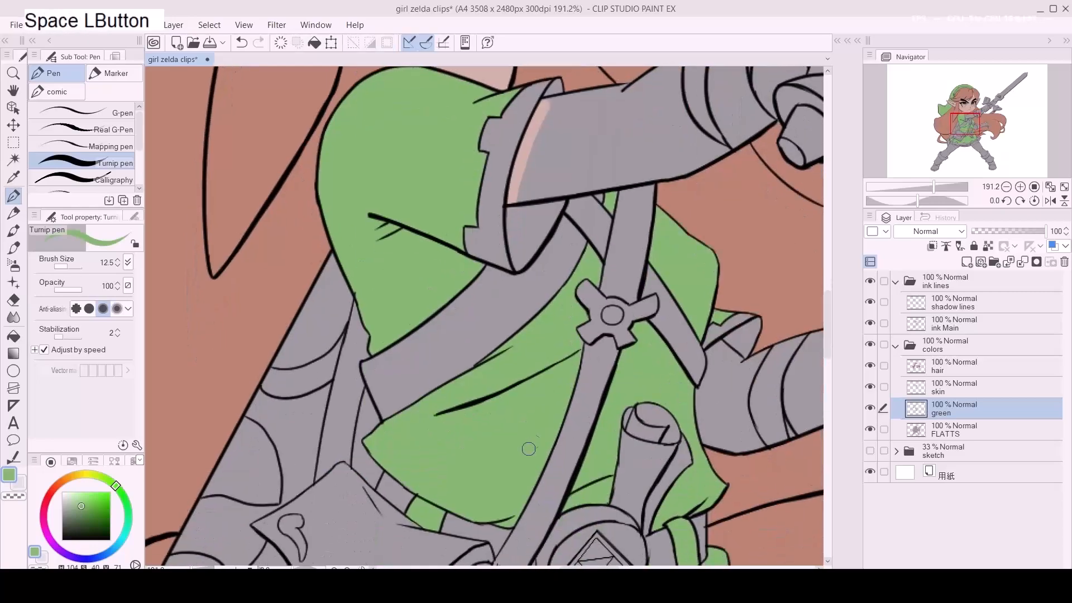
{"action": "left_click_drag", "start_coordinate": [522, 459], "coordinate": [511, 439]}
{"action": "left_click", "coordinate": [915, 410], "text": "ctrl"}
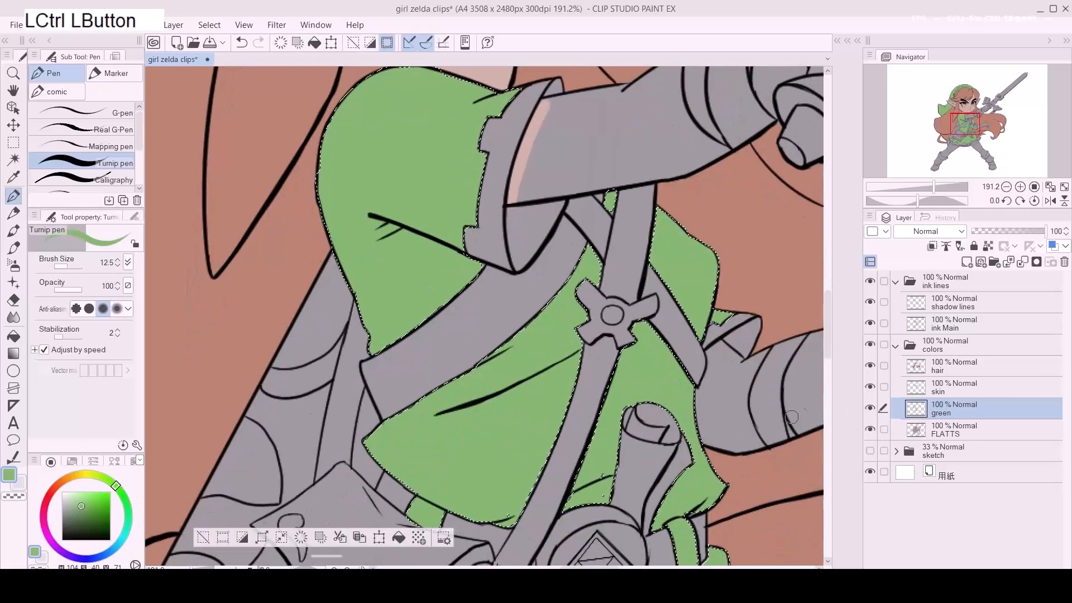
{"action": "left_click_drag", "start_coordinate": [729, 507], "coordinate": [701, 373]}
{"action": "key", "text": "ctrl+d"}
{"action": "left_click", "coordinate": [575, 359]}
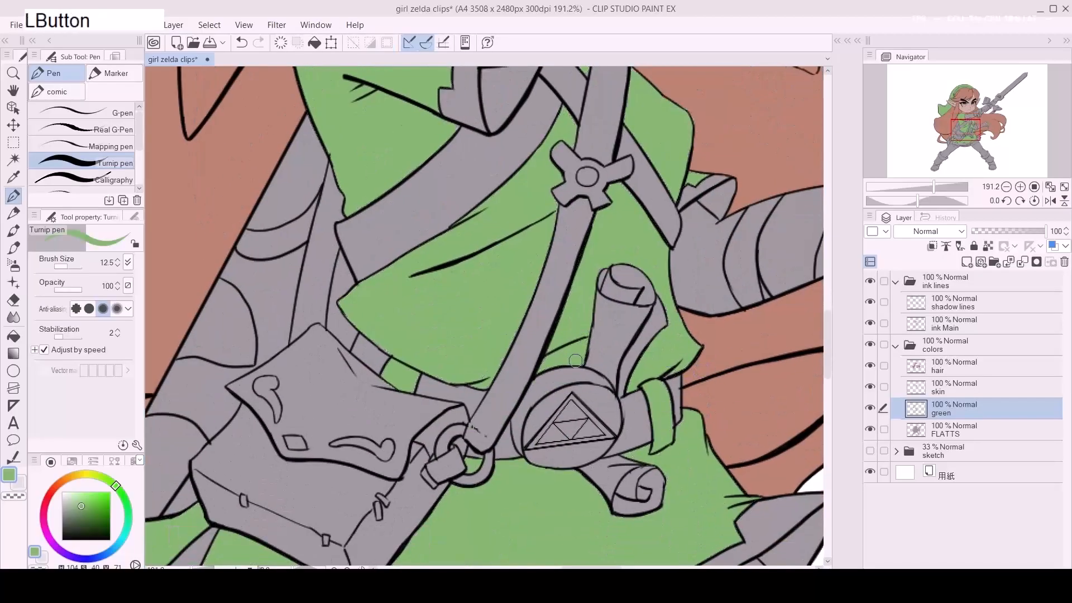
Step: Check the skirt and the remaining green areas with the green layer's selection, then deselect and patch the gaps found
{"action": "left_click", "coordinate": [915, 410], "text": "ctrl"}
{"action": "left_click_drag", "start_coordinate": [770, 480], "coordinate": [693, 306]}
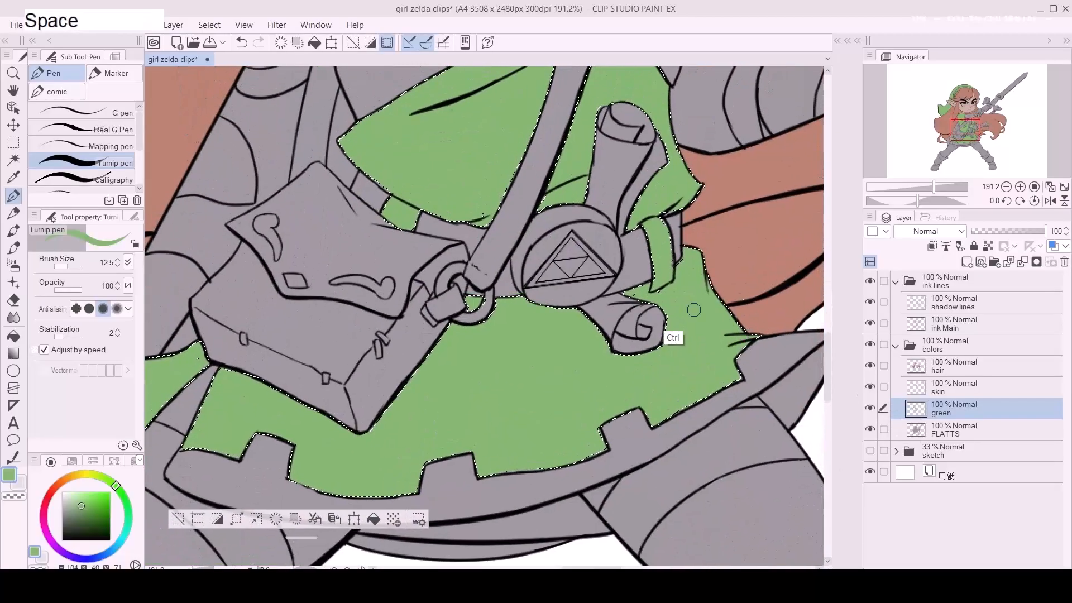
{"action": "key", "text": "ctrl+d"}
{"action": "left_click", "coordinate": [913, 407], "text": "ctrl"}
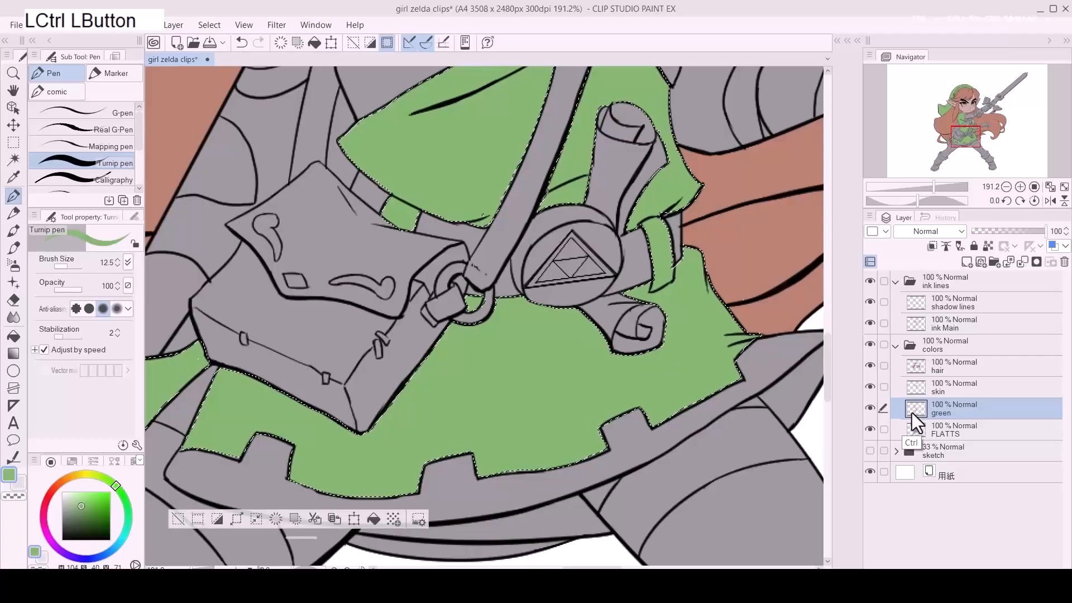
{"action": "left_click_drag", "start_coordinate": [540, 406], "coordinate": [570, 413]}
{"action": "key", "text": "ctrl+d"}
{"action": "left_click", "coordinate": [915, 408], "text": "ctrl"}
{"action": "left_click_drag", "start_coordinate": [279, 379], "coordinate": [404, 416]}
{"action": "key", "text": "ctrl+d"}
{"action": "left_click", "coordinate": [404, 405]}
Step: Activate the skin layer, sample the face's skin colour and load the FLATTS layer's selection minus the hair layer's area
{"action": "key", "text": "/"}
{"action": "left_click_drag", "start_coordinate": [567, 406], "coordinate": [510, 407]}
{"action": "left_click_drag", "start_coordinate": [603, 389], "coordinate": [533, 409]}
{"action": "mouse_move", "coordinate": [529, 345]}
{"action": "left_mouse_down"}
{"action": "mouse_move", "coordinate": [583, 337]}
{"action": "mouse_move", "coordinate": [640, 350]}
{"action": "left_mouse_up"}
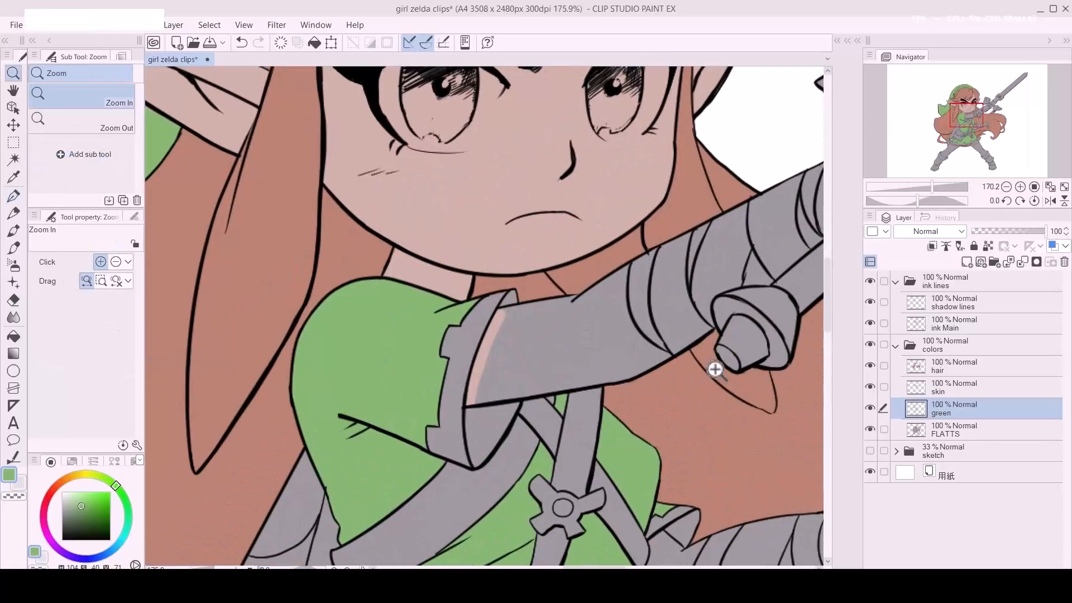
{"action": "left_click", "coordinate": [928, 389]}
{"action": "key", "text": "e"}
{"action": "left_click", "coordinate": [454, 283], "text": "alt"}
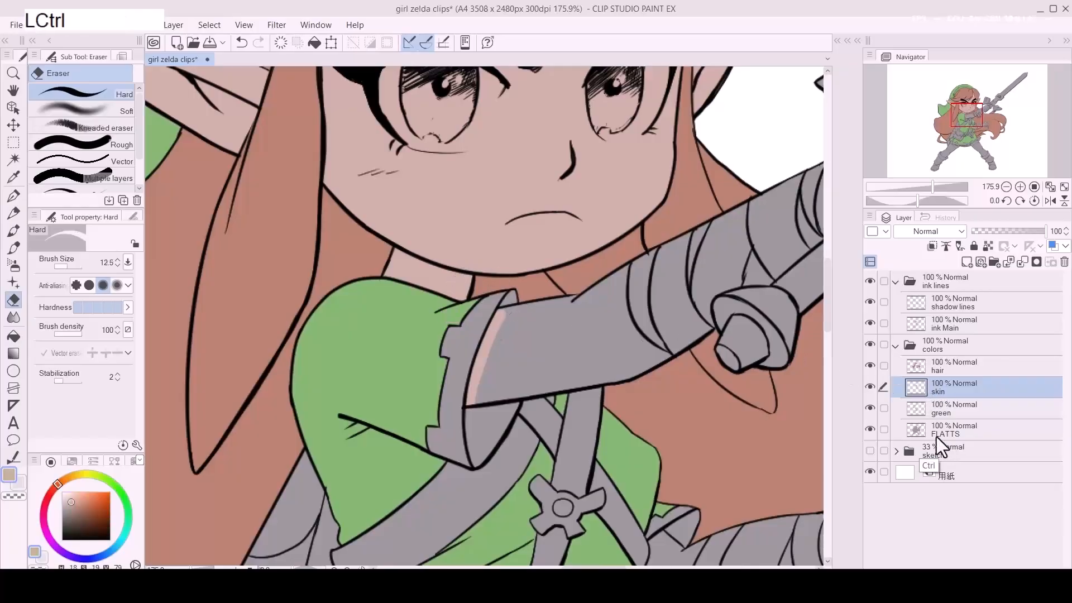
{"action": "left_click", "coordinate": [916, 430], "text": "ctrl"}
{"action": "left_click", "coordinate": [916, 366], "text": "ctrl+alt"}
Step: Paint skin colour along the edges of the raised arm between the sleeve and the wrappings, using the Turnip pen
{"action": "left_click_drag", "start_coordinate": [619, 371], "coordinate": [588, 395]}
{"action": "key", "text": "bracketright"}
{"action": "left_click", "coordinate": [573, 296]}
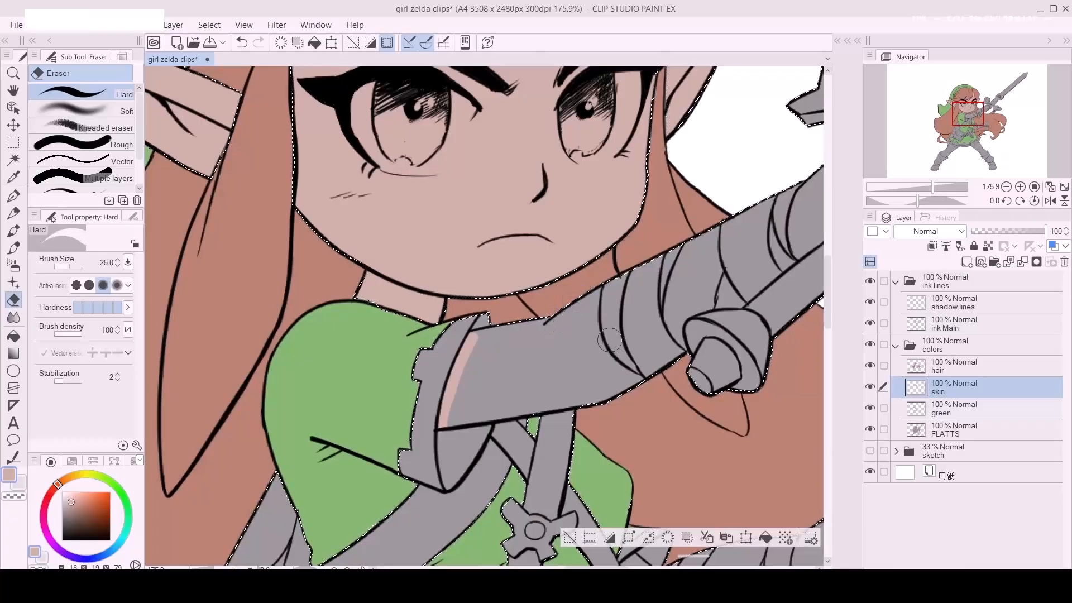
{"action": "key", "text": "p"}
{"action": "key", "text": "d"}
{"action": "mouse_move", "coordinate": [561, 317]}
{"action": "left_mouse_down"}
{"action": "mouse_move", "coordinate": [521, 360]}
{"action": "mouse_move", "coordinate": [470, 340]}
{"action": "mouse_move", "coordinate": [504, 334]}
{"action": "left_mouse_up"}
{"action": "key", "text": "a"}
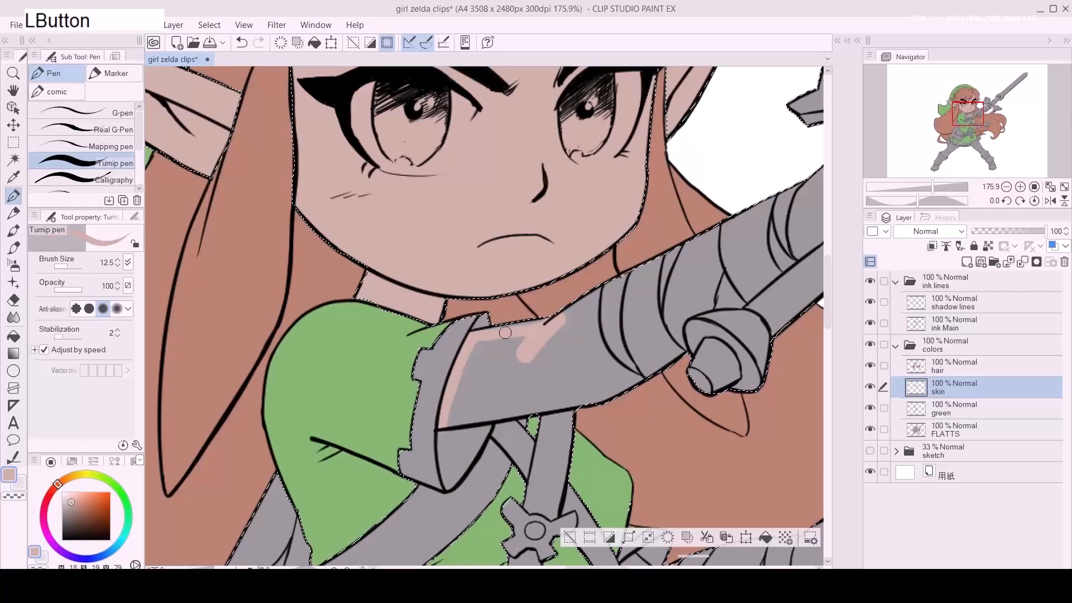
{"action": "key", "text": "d"}
{"action": "mouse_move", "coordinate": [578, 303]}
{"action": "left_mouse_down"}
{"action": "mouse_move", "coordinate": [562, 347]}
{"action": "mouse_move", "coordinate": [586, 290]}
{"action": "mouse_move", "coordinate": [578, 342]}
{"action": "mouse_move", "coordinate": [482, 349]}
{"action": "mouse_move", "coordinate": [457, 393]}
{"action": "mouse_move", "coordinate": [538, 403]}
{"action": "mouse_move", "coordinate": [583, 392]}
{"action": "left_mouse_up"}
{"action": "key", "text": "a"}
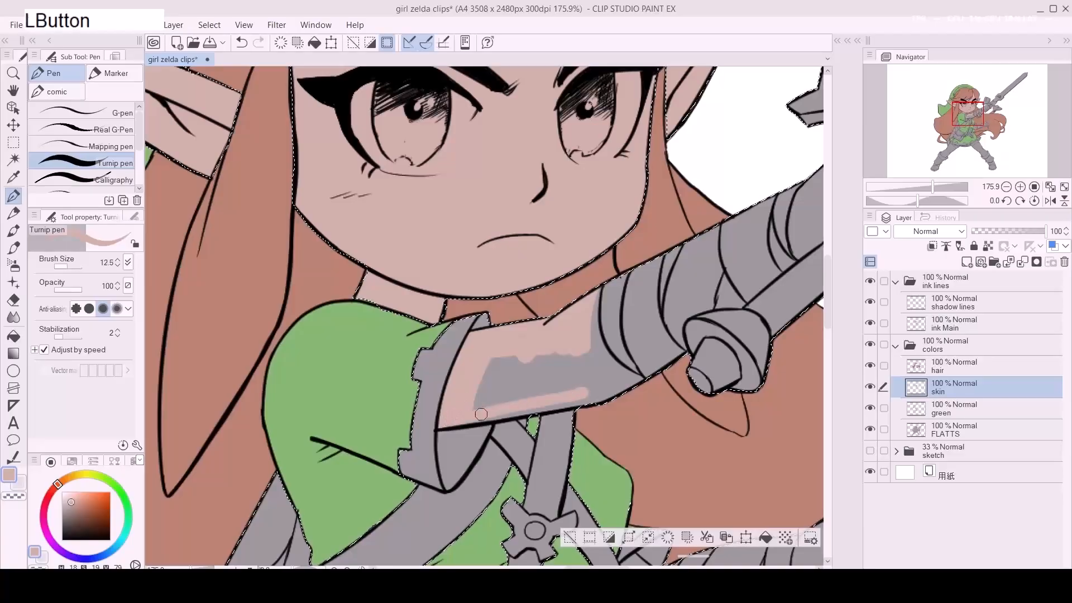
Step: Fill the interior of the raised arm with skin colour up to the edge of the wrappings
{"action": "key", "text": "d"}
{"action": "mouse_move", "coordinate": [474, 390]}
{"action": "left_mouse_down"}
{"action": "mouse_move", "coordinate": [469, 378]}
{"action": "mouse_move", "coordinate": [508, 364]}
{"action": "mouse_move", "coordinate": [492, 396]}
{"action": "mouse_move", "coordinate": [578, 326]}
{"action": "mouse_move", "coordinate": [611, 368]}
{"action": "left_mouse_up"}
{"action": "key", "text": "a"}
{"action": "key", "text": "a"}
{"action": "key", "text": "a"}
{"action": "key", "text": "a"}
{"action": "key", "text": "d"}
{"action": "key", "text": "d"}
{"action": "left_click_drag", "start_coordinate": [592, 309], "coordinate": [612, 364]}
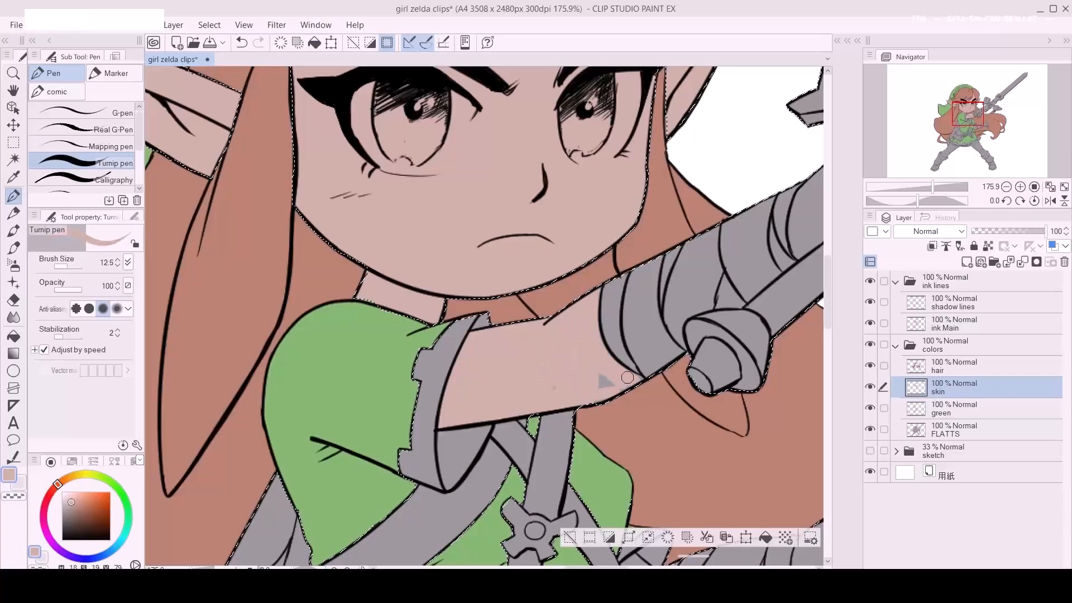
Step: Paint skin colour along the wrist, outer edge and fingers of the hand gripping the sword
{"action": "mouse_move", "coordinate": [748, 318]}
{"action": "left_mouse_down"}
{"action": "mouse_move", "coordinate": [550, 390]}
{"action": "mouse_move", "coordinate": [524, 412]}
{"action": "left_mouse_up"}
{"action": "key", "text": "e"}
{"action": "key", "text": "p"}
{"action": "left_click_drag", "start_coordinate": [652, 362], "coordinate": [529, 425]}
{"action": "key", "text": "a"}
{"action": "key", "text": "a"}
{"action": "key", "text": "d"}
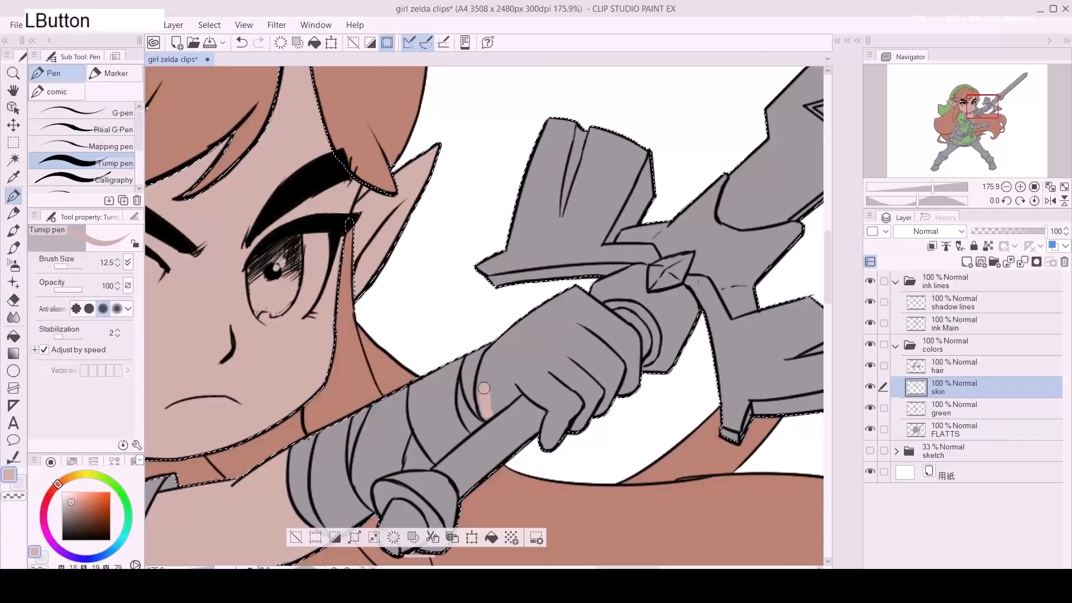
{"action": "left_click_drag", "start_coordinate": [484, 386], "coordinate": [482, 398]}
{"action": "left_click_drag", "start_coordinate": [493, 351], "coordinate": [524, 325]}
{"action": "mouse_move", "coordinate": [486, 416]}
{"action": "left_mouse_down"}
{"action": "mouse_move", "coordinate": [556, 363]}
{"action": "mouse_move", "coordinate": [532, 394]}
{"action": "mouse_move", "coordinate": [554, 406]}
{"action": "mouse_move", "coordinate": [547, 446]}
{"action": "mouse_move", "coordinate": [597, 392]}
{"action": "mouse_move", "coordinate": [595, 414]}
{"action": "mouse_move", "coordinate": [612, 395]}
{"action": "left_mouse_up"}
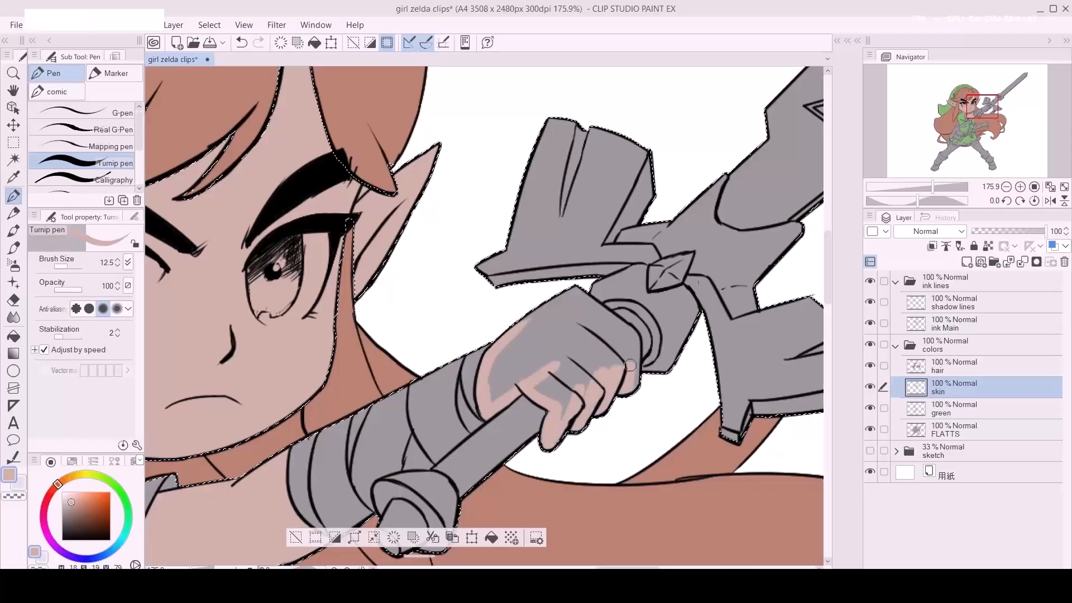
Step: Enlarge the Turnip pen to 20 and 30 and fill the rest of the sword hand with skin colour
{"action": "key", "text": "d"}
{"action": "key", "text": "d"}
{"action": "key", "text": "d"}
{"action": "mouse_move", "coordinate": [525, 326]}
{"action": "left_mouse_down"}
{"action": "mouse_move", "coordinate": [563, 322]}
{"action": "mouse_move", "coordinate": [544, 306]}
{"action": "mouse_move", "coordinate": [519, 319]}
{"action": "mouse_move", "coordinate": [583, 316]}
{"action": "mouse_move", "coordinate": [569, 292]}
{"action": "mouse_move", "coordinate": [611, 328]}
{"action": "left_mouse_up"}
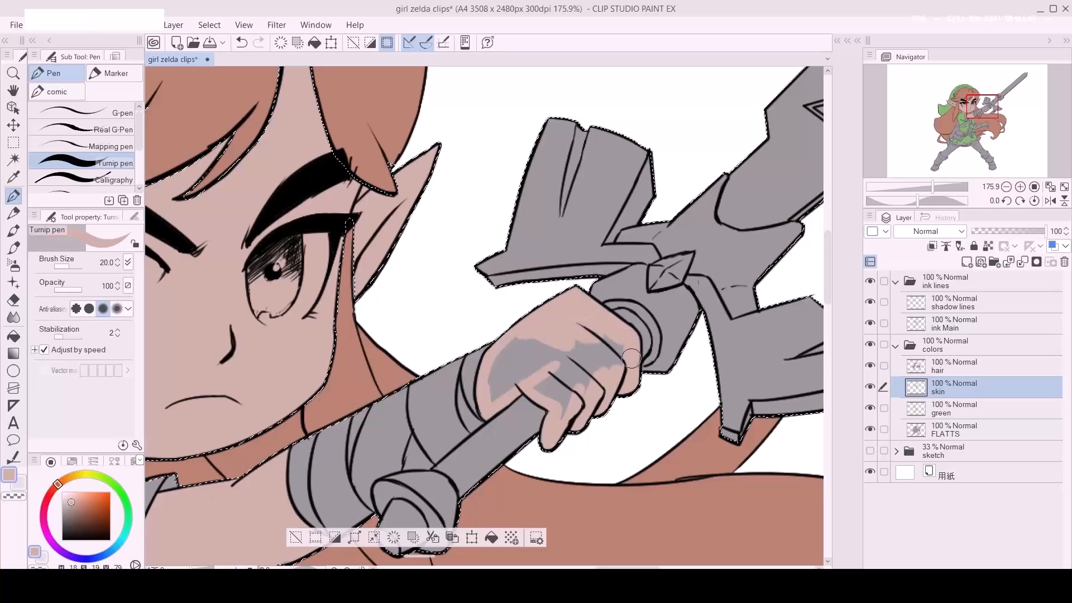
{"action": "key", "text": "d"}
{"action": "key", "text": "d"}
{"action": "mouse_move", "coordinate": [519, 345]}
{"action": "left_mouse_down"}
{"action": "mouse_move", "coordinate": [496, 393]}
{"action": "mouse_move", "coordinate": [538, 346]}
{"action": "mouse_move", "coordinate": [562, 370]}
{"action": "mouse_move", "coordinate": [554, 391]}
{"action": "mouse_move", "coordinate": [568, 410]}
{"action": "mouse_move", "coordinate": [557, 332]}
{"action": "mouse_move", "coordinate": [592, 350]}
{"action": "left_mouse_up"}
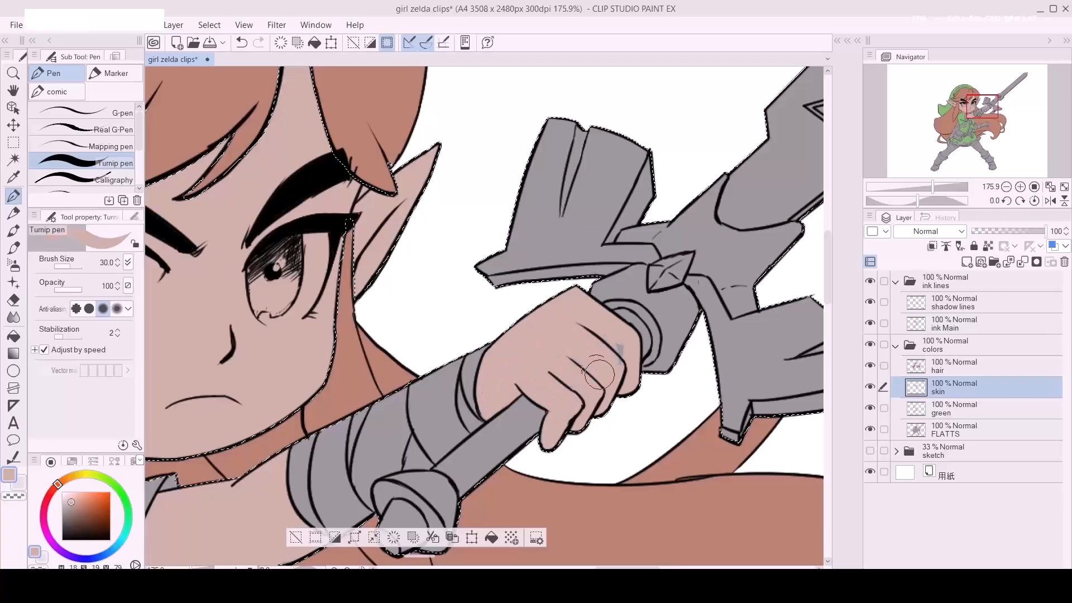
Step: Reduce the brush size to 9 and start painting skin colour on the lowered arm beside the sleeve cuff
{"action": "key", "text": "space"}
{"action": "left_click_drag", "start_coordinate": [547, 491], "coordinate": [555, 323]}
{"action": "left_click_drag", "start_coordinate": [566, 507], "coordinate": [555, 342]}
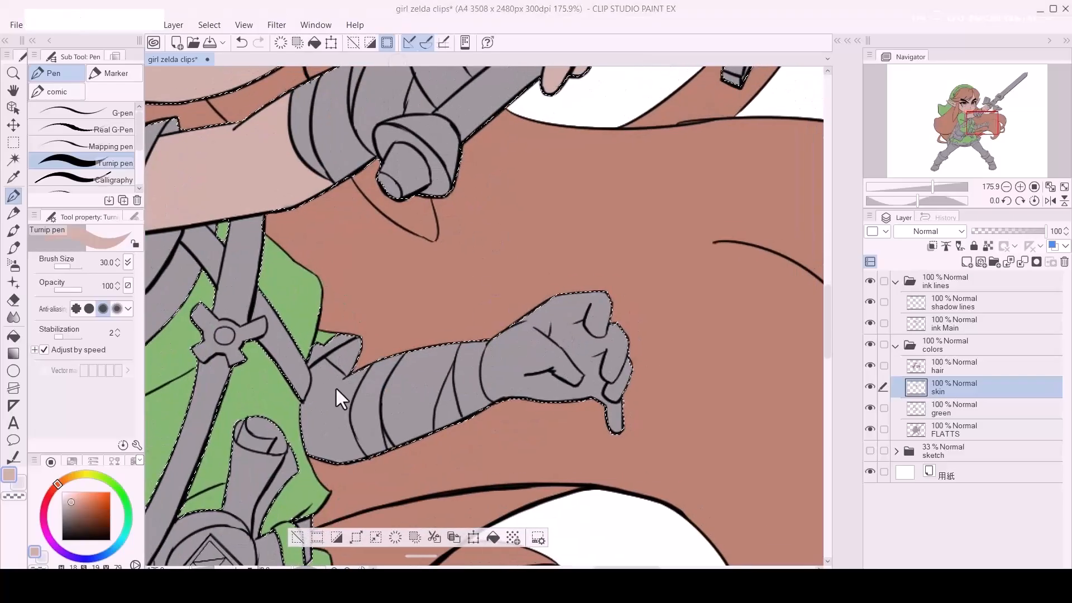
{"action": "left_click_drag", "start_coordinate": [341, 406], "coordinate": [392, 393]}
{"action": "key", "text": "a"}
{"action": "key", "text": "a"}
{"action": "key", "text": "a"}
{"action": "key", "text": "a"}
{"action": "key", "text": "a"}
{"action": "key", "text": "a"}
{"action": "key", "text": "a"}
{"action": "left_click_drag", "start_coordinate": [366, 355], "coordinate": [361, 389]}
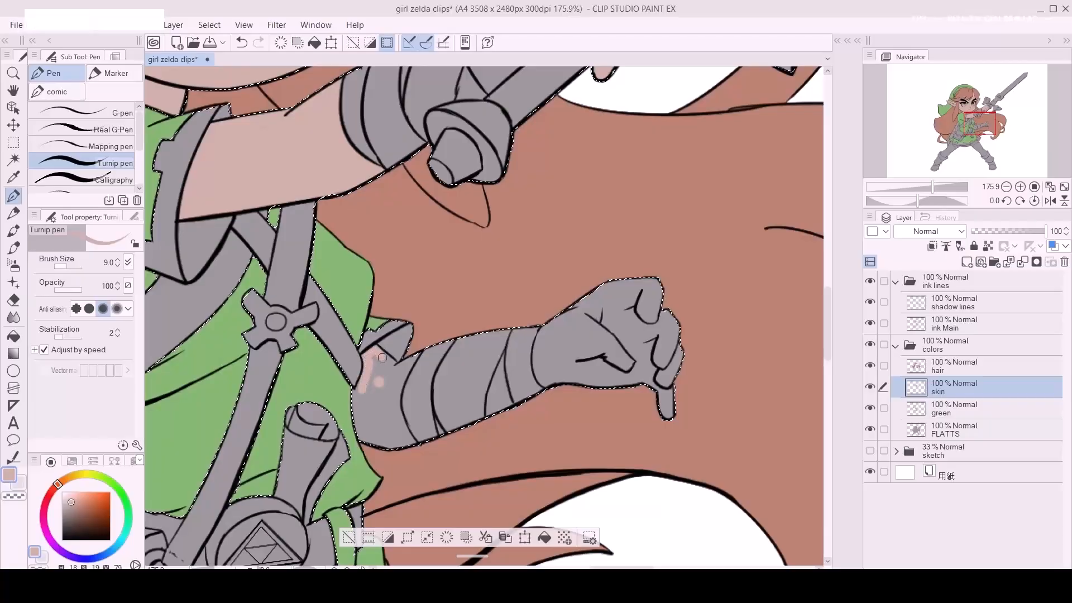
Step: Fill the lowered arm between the sleeve and the wrappings with skin colour, finishing at brush size 15
{"action": "mouse_move", "coordinate": [377, 350]}
{"action": "left_mouse_down"}
{"action": "mouse_move", "coordinate": [355, 417]}
{"action": "mouse_move", "coordinate": [370, 437]}
{"action": "mouse_move", "coordinate": [399, 433]}
{"action": "mouse_move", "coordinate": [404, 446]}
{"action": "left_mouse_up"}
{"action": "key", "text": "d"}
{"action": "key", "text": "d"}
{"action": "key", "text": "a"}
{"action": "key", "text": "a"}
{"action": "mouse_move", "coordinate": [392, 373]}
{"action": "left_mouse_down"}
{"action": "mouse_move", "coordinate": [420, 344]}
{"action": "mouse_move", "coordinate": [396, 395]}
{"action": "mouse_move", "coordinate": [374, 360]}
{"action": "mouse_move", "coordinate": [371, 425]}
{"action": "mouse_move", "coordinate": [395, 379]}
{"action": "mouse_move", "coordinate": [393, 410]}
{"action": "left_mouse_up"}
{"action": "key", "text": "d"}
{"action": "key", "text": "d"}
{"action": "left_click_drag", "start_coordinate": [408, 450], "coordinate": [406, 439]}
Step: Paint the fist of the lowered arm with skin colour, including the fingers, enlarging the brush to 25
{"action": "key", "text": "space"}
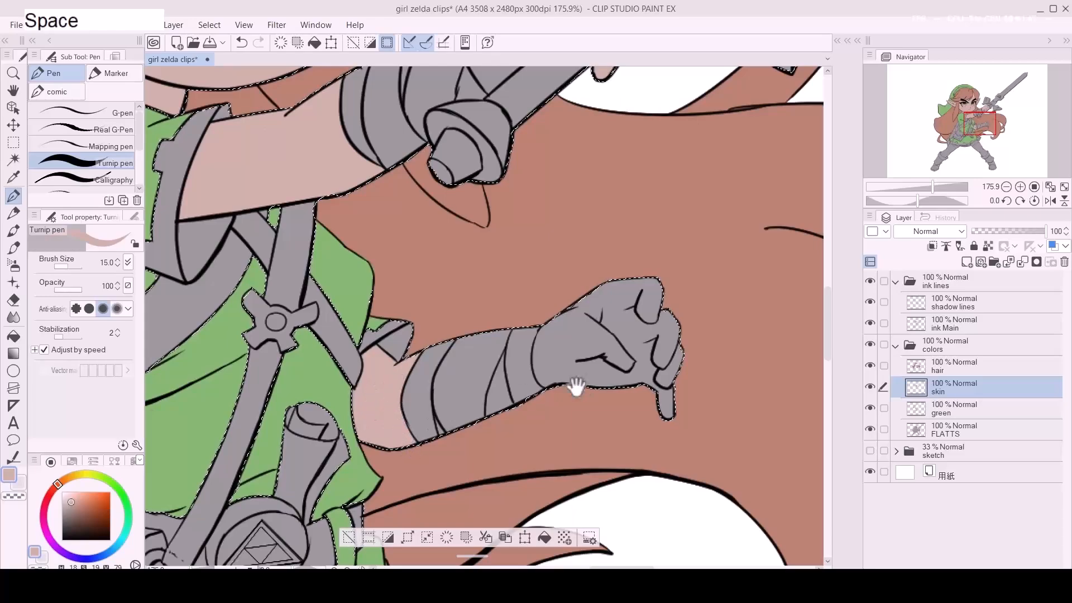
{"action": "left_click_drag", "start_coordinate": [524, 395], "coordinate": [420, 410]}
{"action": "key", "text": "d"}
{"action": "key", "text": "d"}
{"action": "key", "text": "d"}
{"action": "key", "text": "d"}
{"action": "key", "text": "d"}
{"action": "mouse_move", "coordinate": [564, 426]}
{"action": "left_mouse_down"}
{"action": "mouse_move", "coordinate": [563, 387]}
{"action": "mouse_move", "coordinate": [527, 307]}
{"action": "mouse_move", "coordinate": [518, 389]}
{"action": "mouse_move", "coordinate": [543, 348]}
{"action": "mouse_move", "coordinate": [516, 384]}
{"action": "mouse_move", "coordinate": [545, 304]}
{"action": "mouse_move", "coordinate": [555, 341]}
{"action": "mouse_move", "coordinate": [497, 402]}
{"action": "mouse_move", "coordinate": [475, 337]}
{"action": "mouse_move", "coordinate": [468, 392]}
{"action": "mouse_move", "coordinate": [455, 341]}
{"action": "mouse_move", "coordinate": [440, 365]}
{"action": "left_mouse_up"}
{"action": "key", "text": "a"}
{"action": "key", "text": "a"}
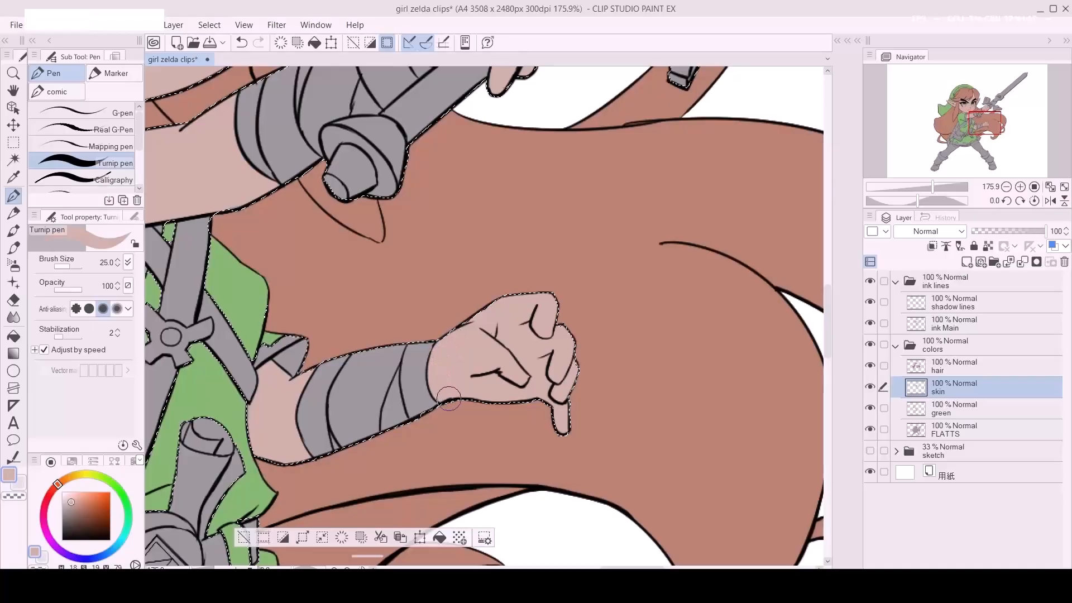
Step: Paint skin colour on the exposed strip of thigh in the skirt's slit below the pouch
{"action": "key", "text": "ctrl+space"}
{"action": "left_click_drag", "start_coordinate": [523, 362], "coordinate": [522, 318]}
{"action": "key", "text": "ctrl+space"}
{"action": "left_click_drag", "start_coordinate": [462, 438], "coordinate": [537, 364]}
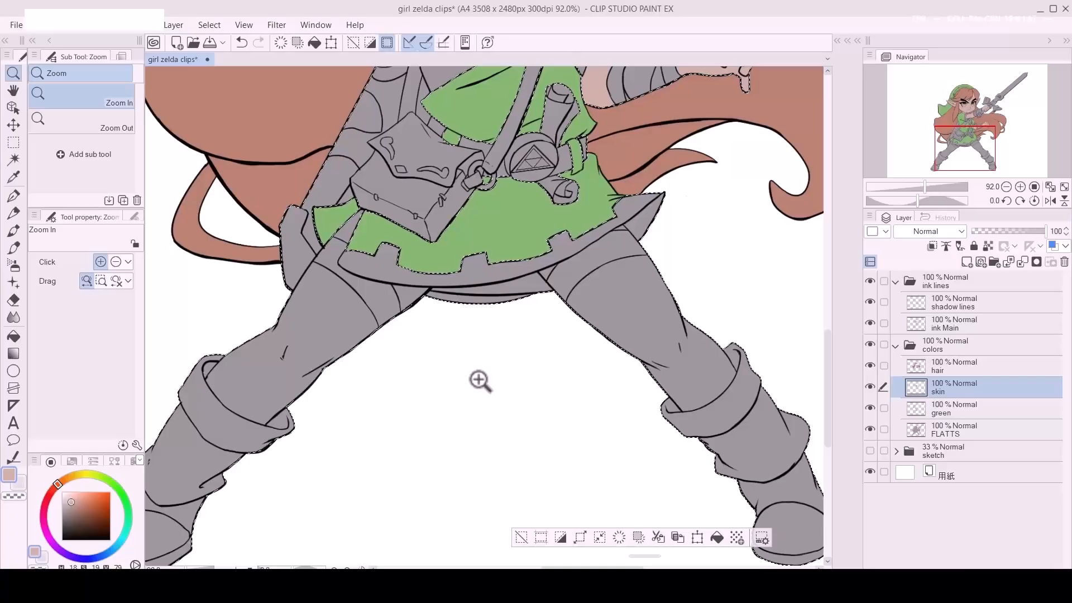
{"action": "mouse_move", "coordinate": [366, 232]}
{"action": "left_mouse_down"}
{"action": "mouse_move", "coordinate": [391, 311]}
{"action": "mouse_move", "coordinate": [320, 297]}
{"action": "mouse_move", "coordinate": [349, 311]}
{"action": "mouse_move", "coordinate": [348, 276]}
{"action": "left_mouse_up"}
{"action": "key", "text": "p"}
{"action": "left_click", "coordinate": [322, 298]}
{"action": "key", "text": "a"}
{"action": "key", "text": "a"}
{"action": "key", "text": "a"}
{"action": "key", "text": "a"}
{"action": "key", "text": "a"}
{"action": "key", "text": "a"}
{"action": "key", "text": "a"}
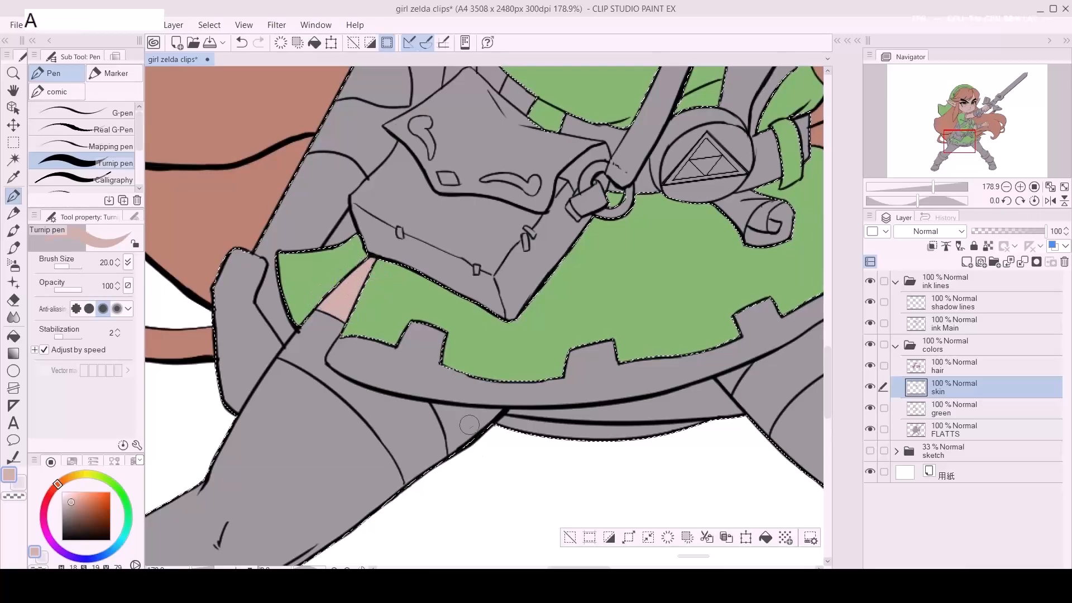
Step: Fill the exposed inner thigh below the skirt hem with skin colour, using brush sizes 10 and 8
{"action": "left_click_drag", "start_coordinate": [436, 407], "coordinate": [452, 453]}
{"action": "key", "text": "d"}
{"action": "key", "text": "d"}
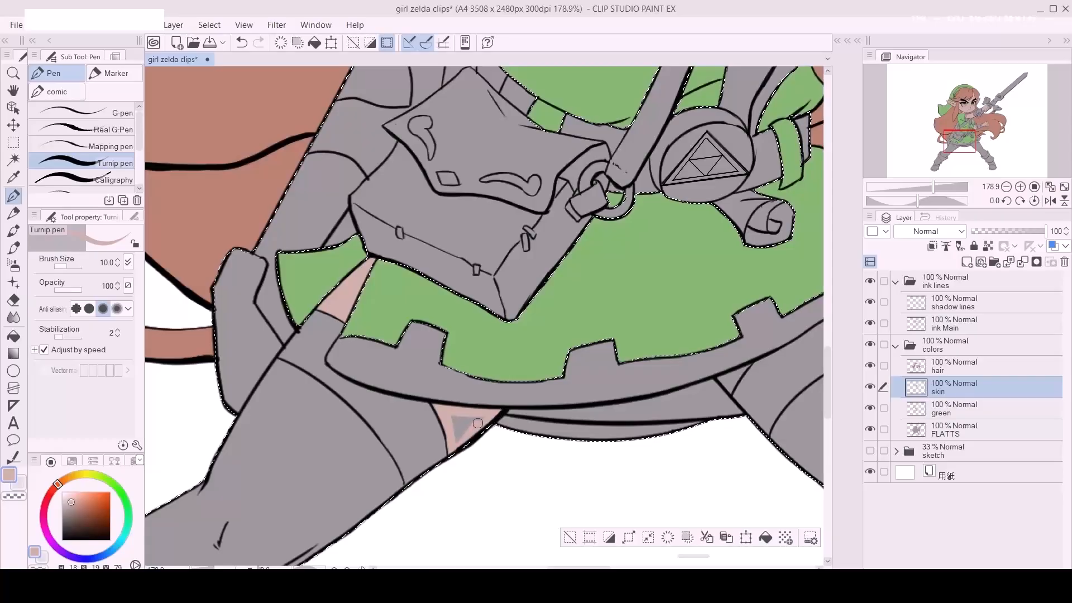
{"action": "key", "text": "a"}
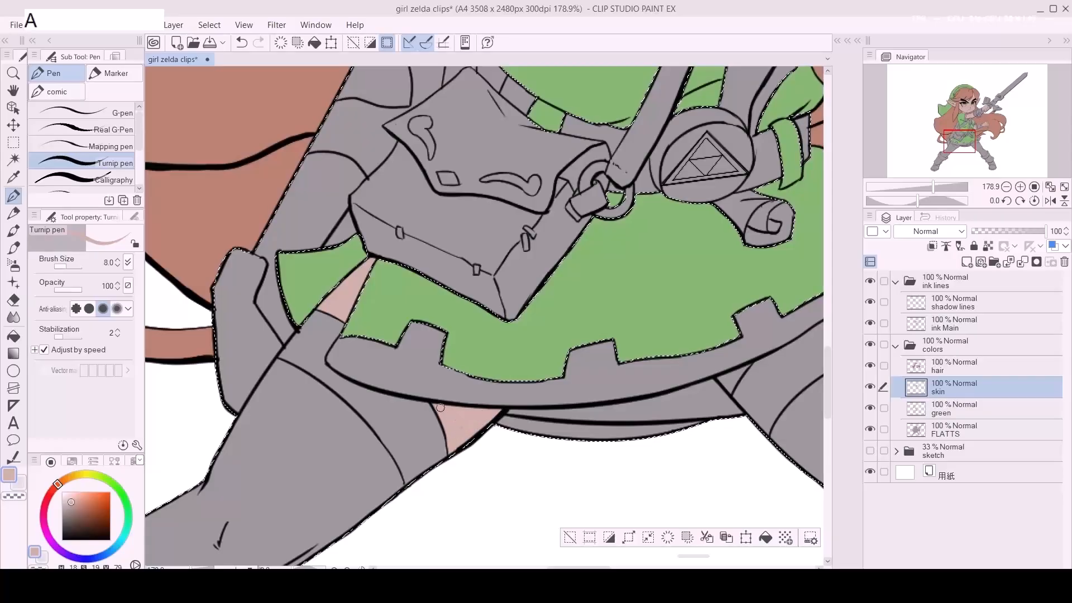
{"action": "left_click_drag", "start_coordinate": [445, 407], "coordinate": [462, 412]}
Step: Paint the small inner-thigh triangle on the other leg with skin colour at brush size 6 and erase the spill
{"action": "key", "text": "space"}
{"action": "mouse_move", "coordinate": [688, 387]}
{"action": "left_mouse_down"}
{"action": "mouse_move", "coordinate": [496, 409]}
{"action": "mouse_move", "coordinate": [535, 404]}
{"action": "left_mouse_up"}
{"action": "key", "text": "a"}
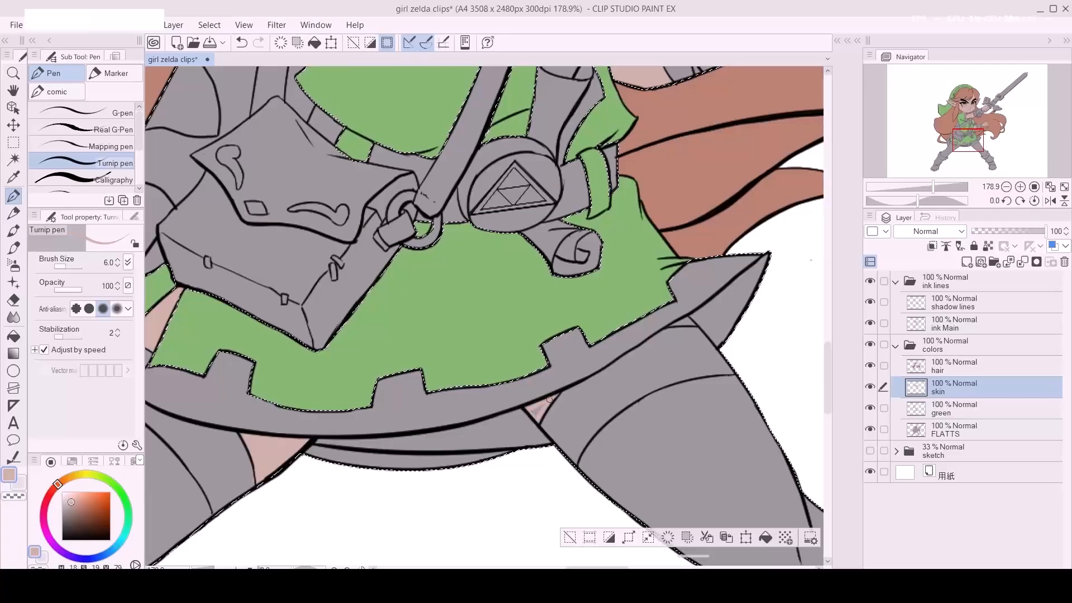
{"action": "key", "text": "e"}
{"action": "left_click", "coordinate": [536, 425]}
Step: Fill the thin skin sliver above that leg's stocking top at brush size 4.5 and erase the excess along the line
{"action": "key", "text": "space"}
{"action": "left_click_drag", "start_coordinate": [644, 469], "coordinate": [519, 367]}
{"action": "key", "text": "e"}
{"action": "key", "text": "d"}
{"action": "key", "text": "a"}
{"action": "key", "text": "p"}
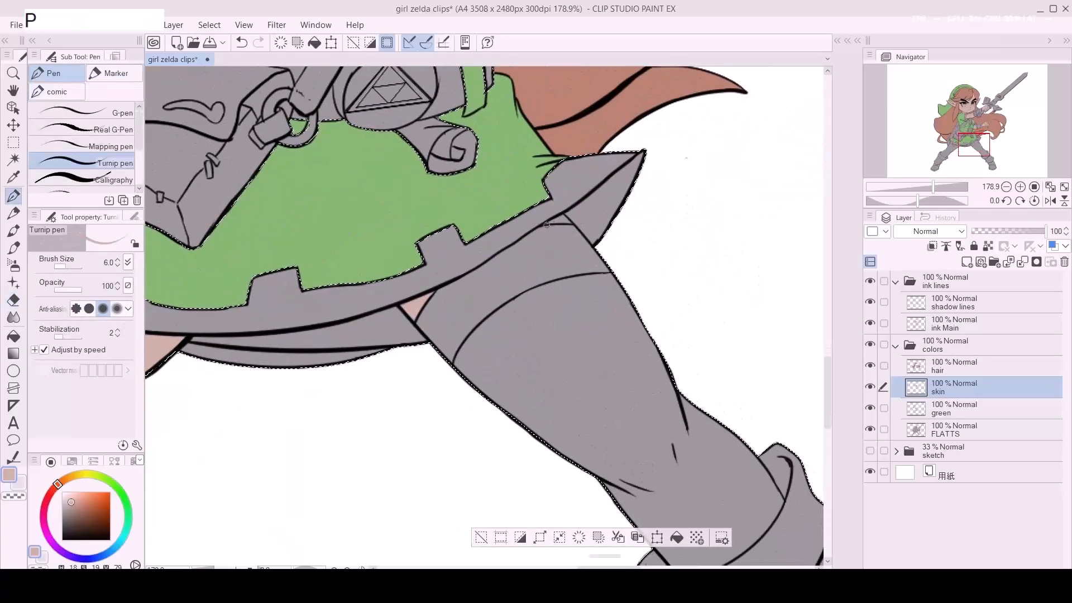
{"action": "left_click", "coordinate": [545, 225]}
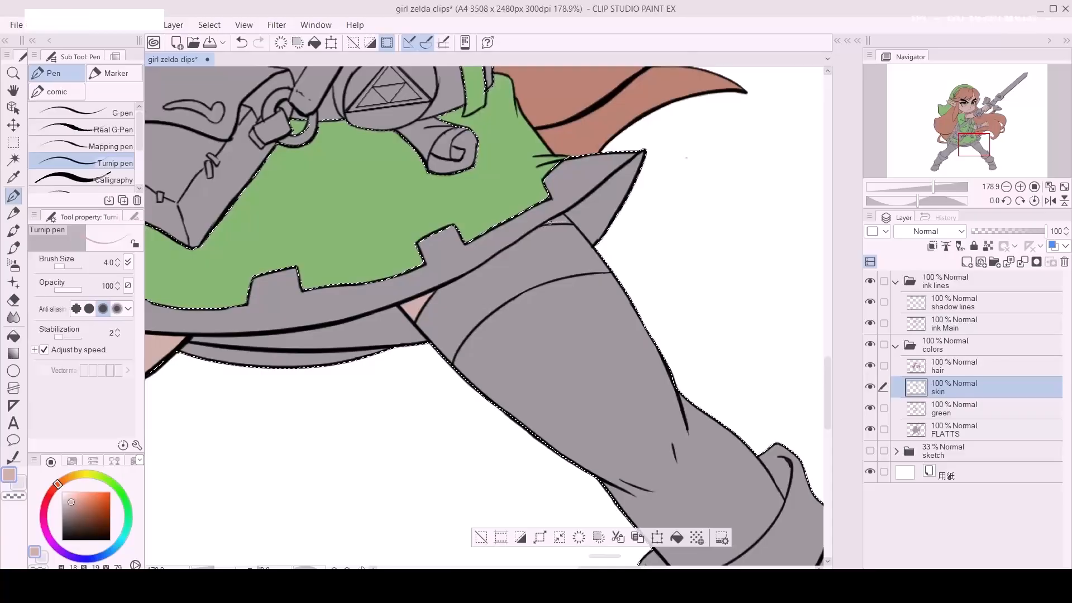
{"action": "key", "text": "ctrl+z"}
{"action": "key", "text": "d"}
{"action": "left_click_drag", "start_coordinate": [562, 220], "coordinate": [549, 222]}
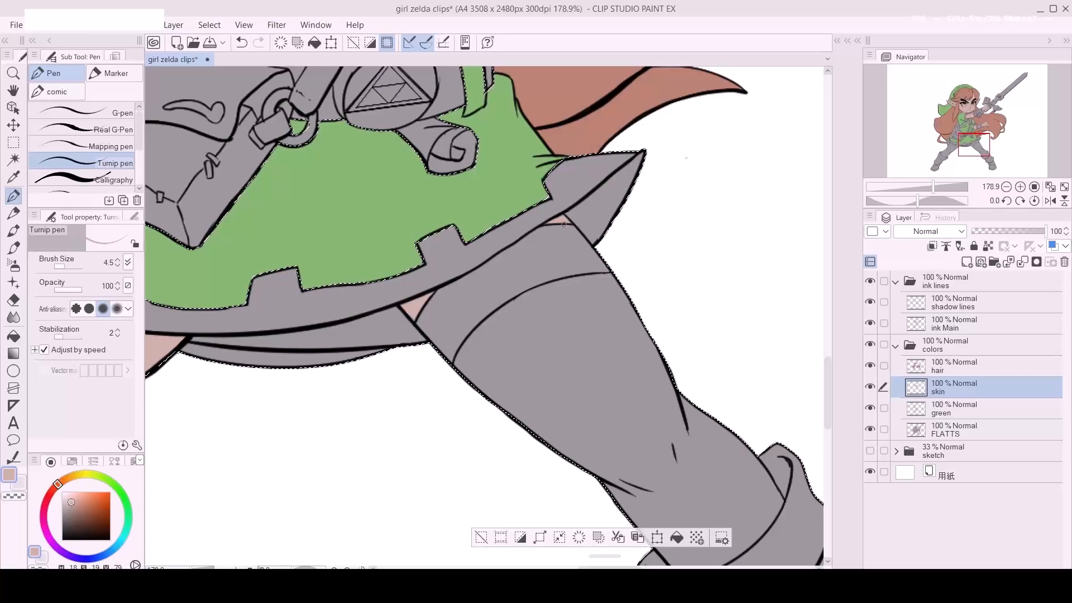
{"action": "key", "text": "e"}
{"action": "left_click", "coordinate": [558, 228]}
{"action": "key", "text": "p"}
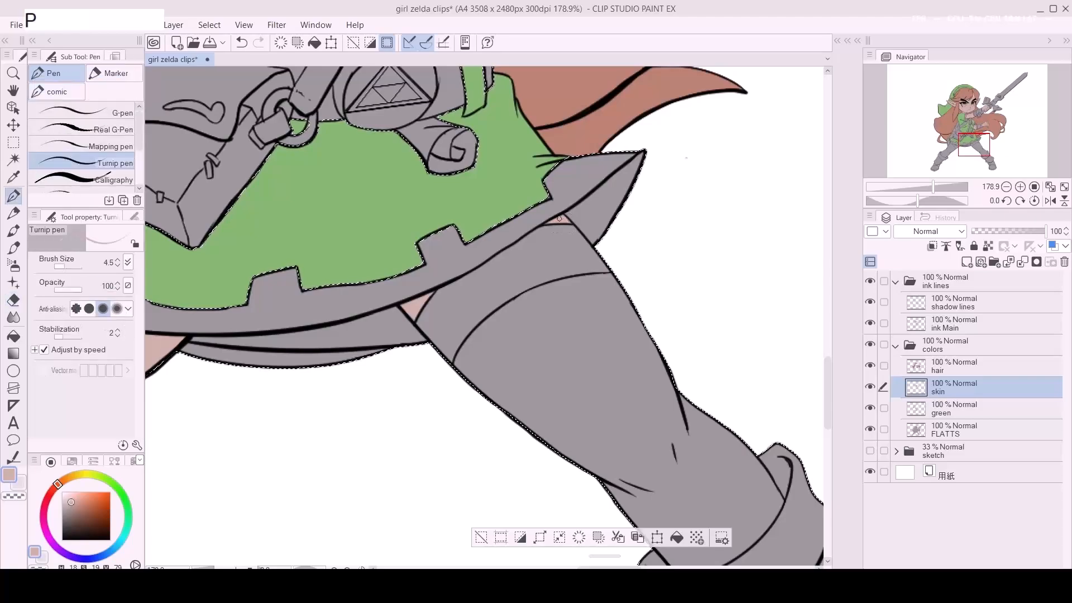
{"action": "left_click", "coordinate": [568, 220]}
Step: Clear the selection and save the illustration
{"action": "key", "text": "slash"}
{"action": "left_click_drag", "start_coordinate": [617, 246], "coordinate": [575, 249]}
{"action": "key", "text": "space"}
{"action": "left_click_drag", "start_coordinate": [639, 259], "coordinate": [622, 360]}
{"action": "left_click_drag", "start_coordinate": [621, 318], "coordinate": [598, 329]}
{"action": "key", "text": "ctrl+d"}
{"action": "key", "text": "space"}
{"action": "left_click_drag", "start_coordinate": [642, 298], "coordinate": [586, 351]}
{"action": "key", "text": "ctrl+s"}
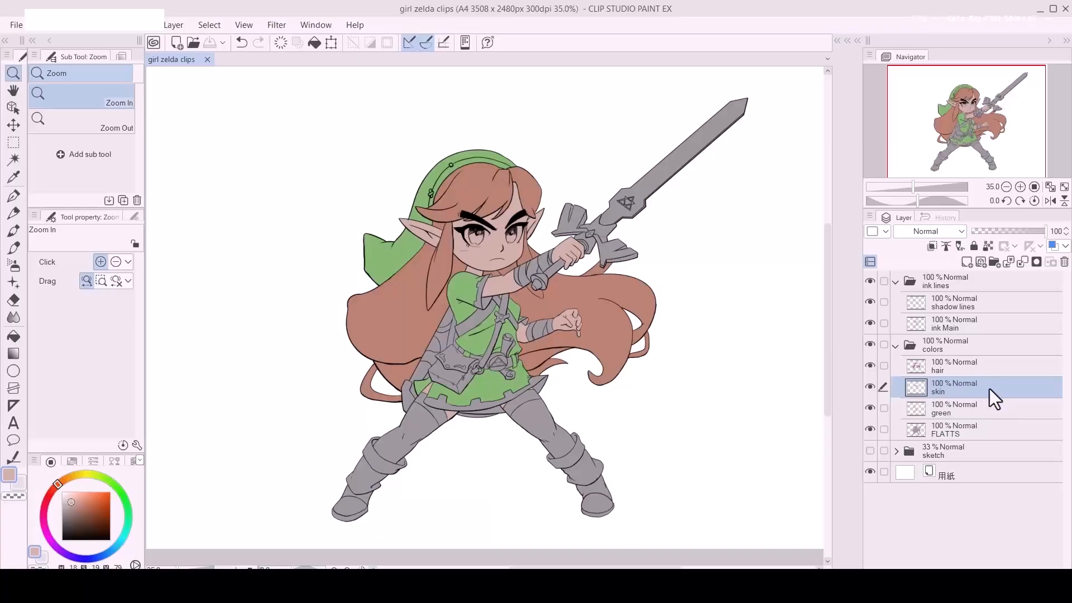
Step: Add a new layer above the skin layer and name it "post bag"
{"action": "key", "text": "ctrl+shift+n"}
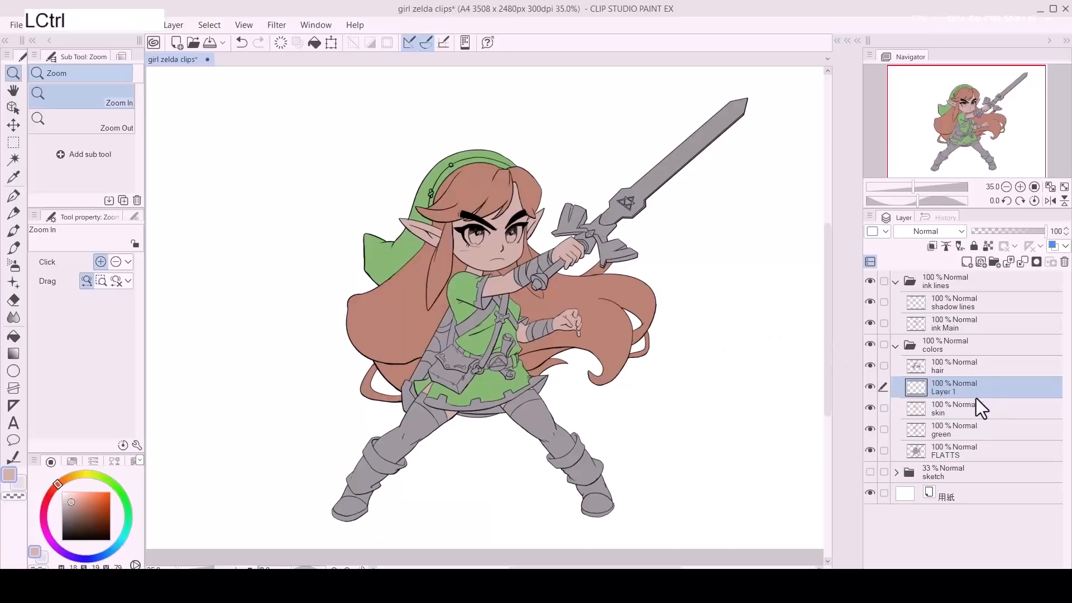
{"action": "double_click", "coordinate": [950, 392]}
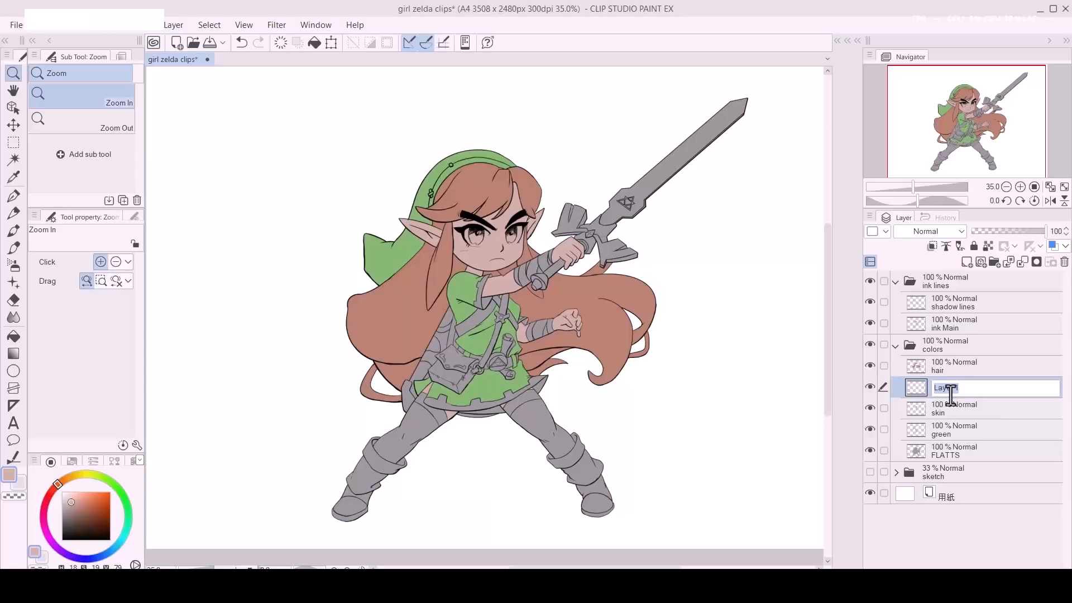
{"action": "type", "text": "post bag"}
{"action": "key", "text": "Return"}
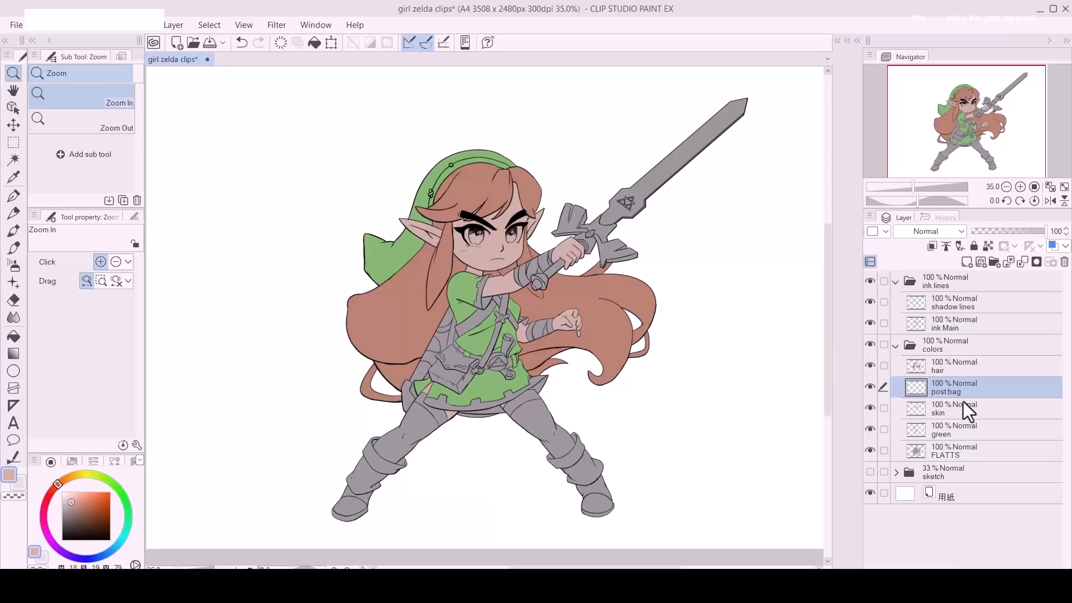
Step: Sample the bag's grey and shift it to a lighter blue-grey as the drawing colour for the Turnip pen
{"action": "left_click", "coordinate": [491, 363]}
{"action": "left_click_drag", "start_coordinate": [492, 363], "coordinate": [544, 357]}
{"action": "key", "text": "p"}
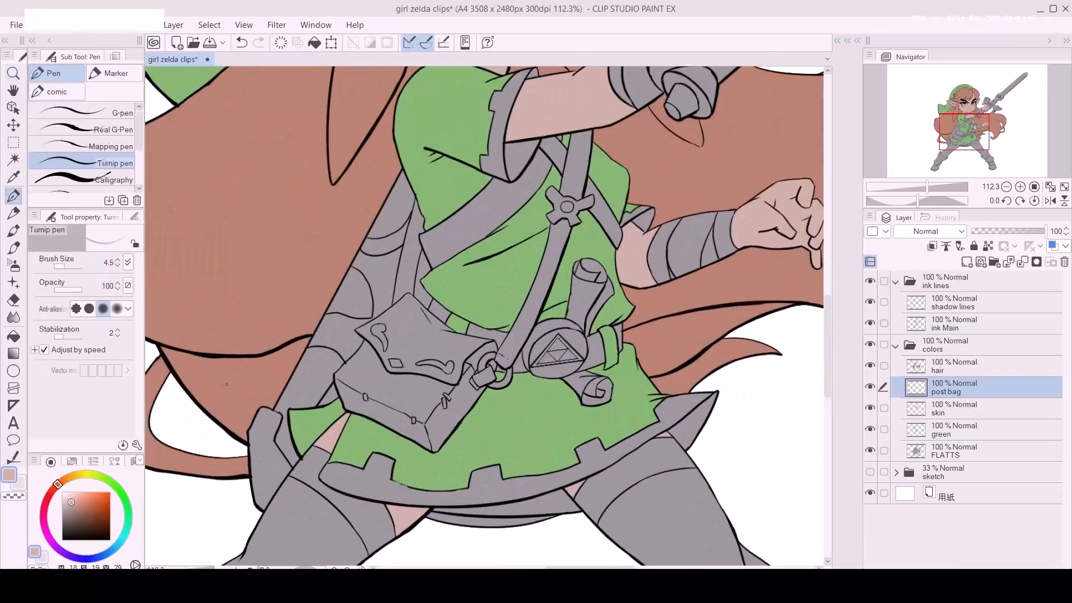
{"action": "left_click", "coordinate": [405, 374], "text": "alt"}
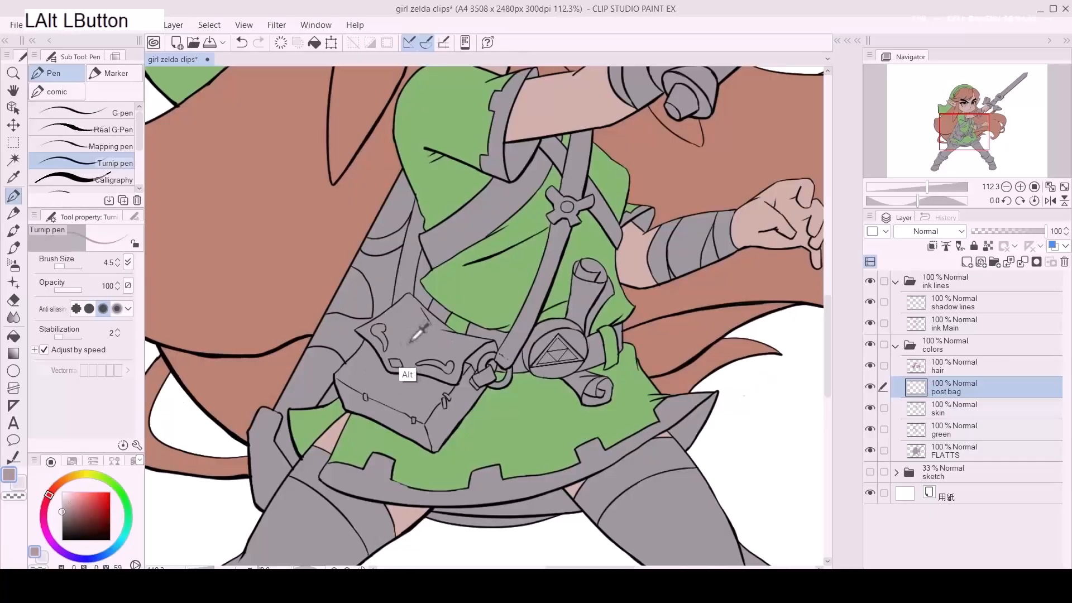
{"action": "left_click", "coordinate": [110, 550]}
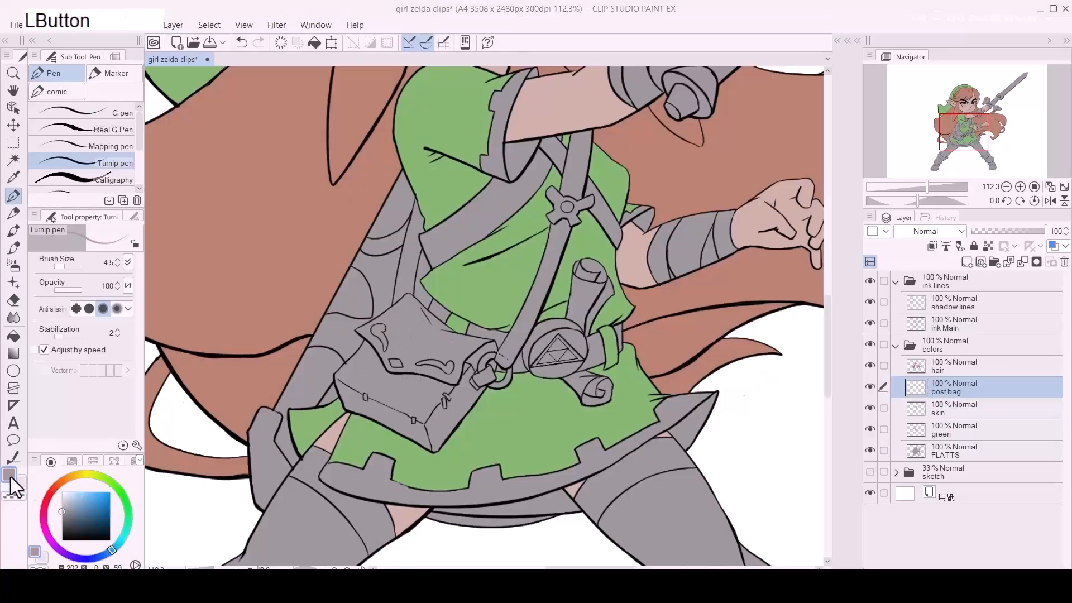
{"action": "double_click", "coordinate": [10, 475]}
{"action": "left_click_drag", "start_coordinate": [103, 254], "coordinate": [91, 232]}
{"action": "left_click", "coordinate": [397, 159]}
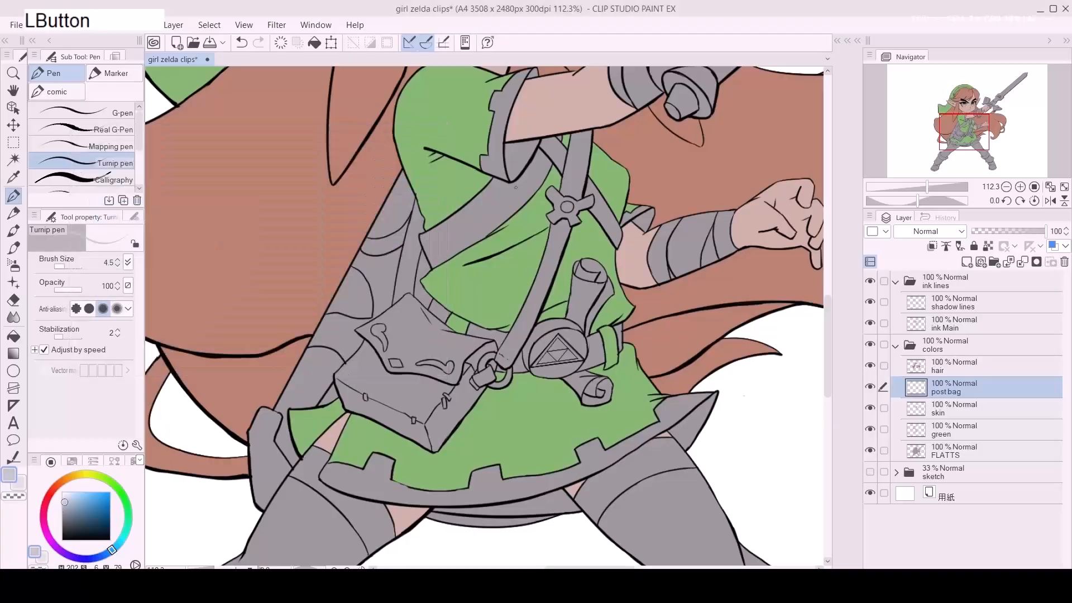
Step: Select the FLATTS area minus the hair, skin and green areas, and set the Turnip pen to brush size 8
{"action": "key", "text": "z"}
{"action": "left_click", "coordinate": [417, 231]}
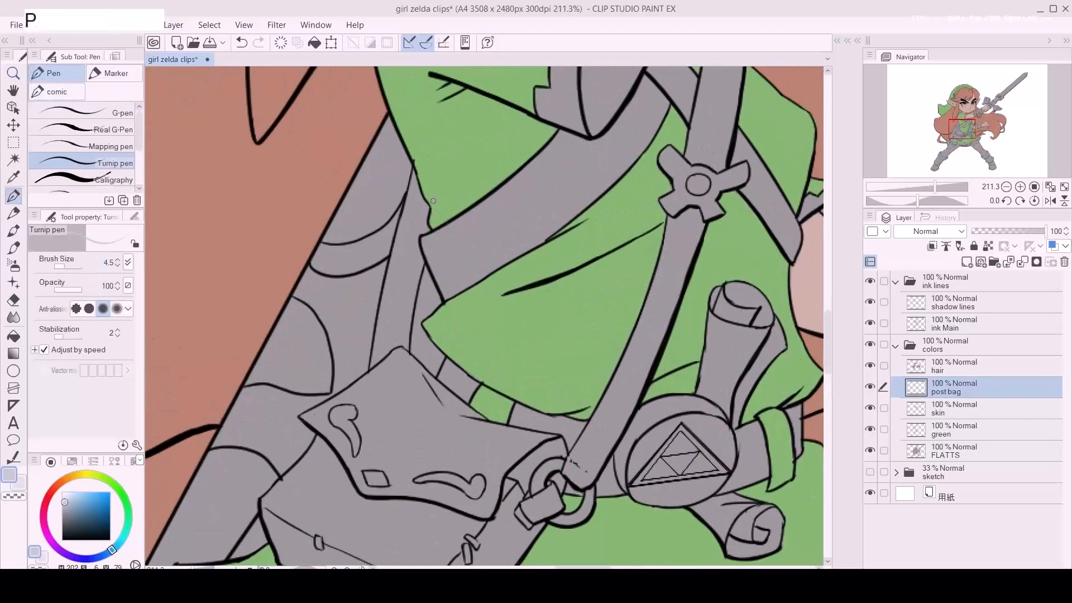
{"action": "key", "text": "p"}
{"action": "left_click", "coordinate": [916, 452], "text": "ctrl"}
{"action": "left_click", "coordinate": [918, 368], "text": "ctrl+alt"}
{"action": "left_click", "coordinate": [920, 405], "text": "ctrl+alt"}
{"action": "left_click", "coordinate": [915, 430], "text": "ctrl+alt"}
{"action": "key", "text": "d"}
{"action": "key", "text": "d"}
{"action": "key", "text": "a"}
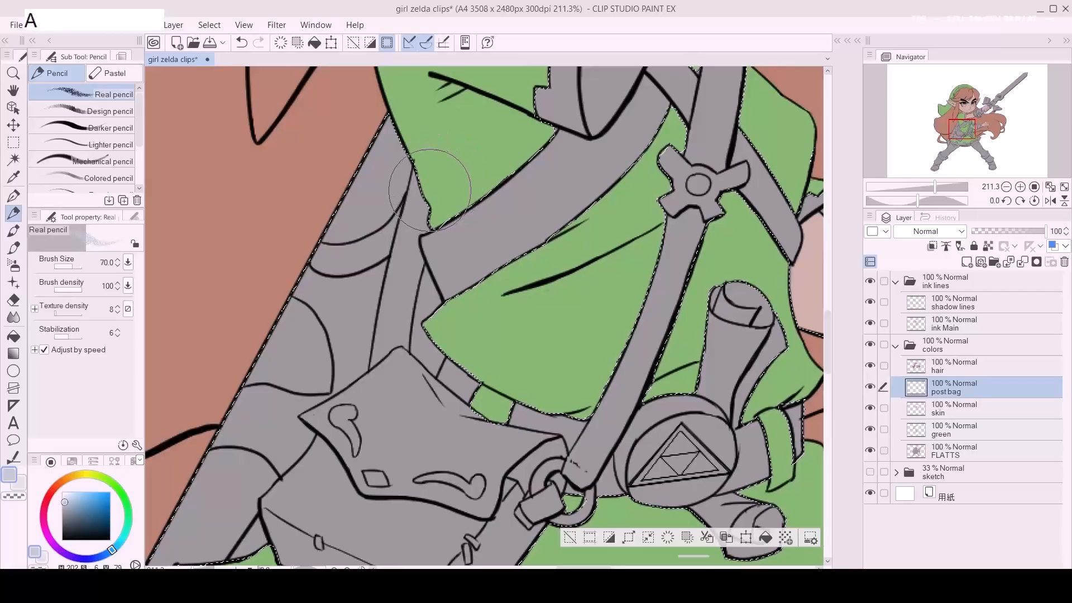
{"action": "key", "text": "p"}
{"action": "key", "text": "d"}
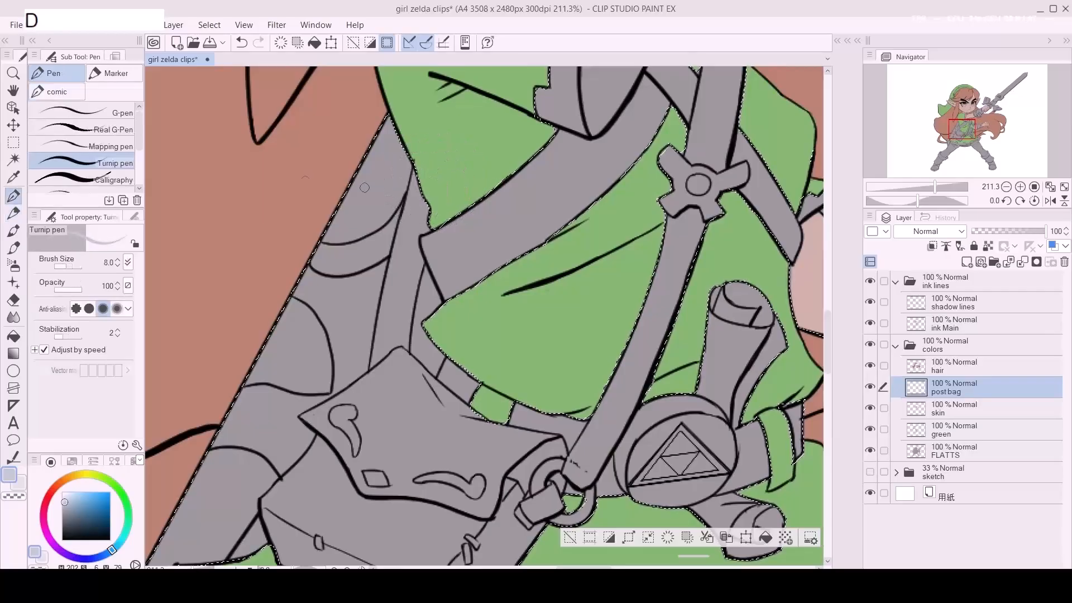
Step: Block in the post bag's shoulder strap beside the tunic in pale blue-grey using the G-pen
{"action": "left_click", "coordinate": [123, 113]}
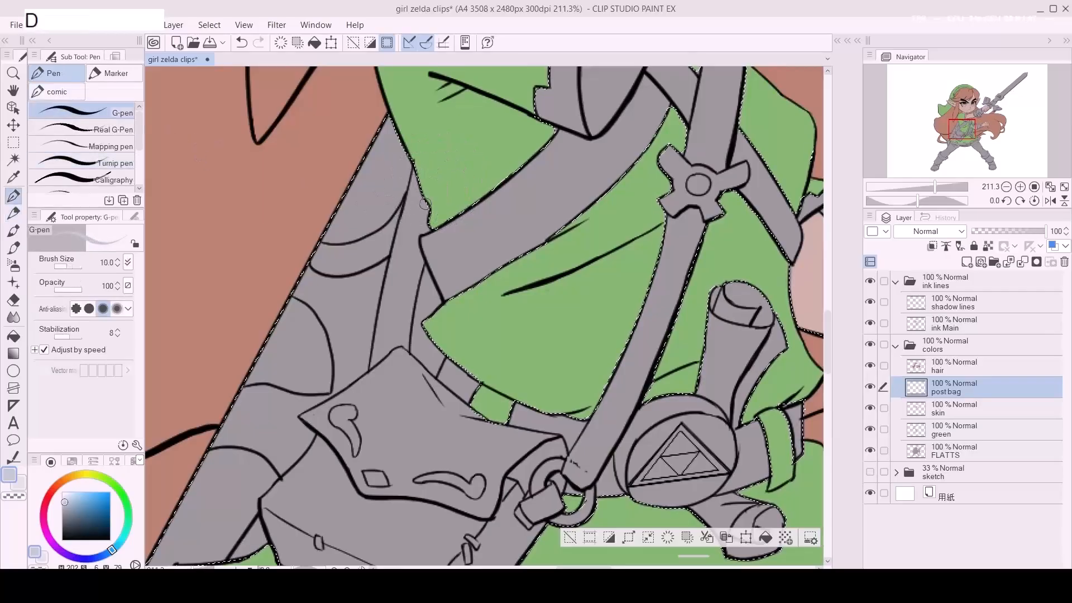
{"action": "left_click_drag", "start_coordinate": [425, 204], "coordinate": [411, 240]}
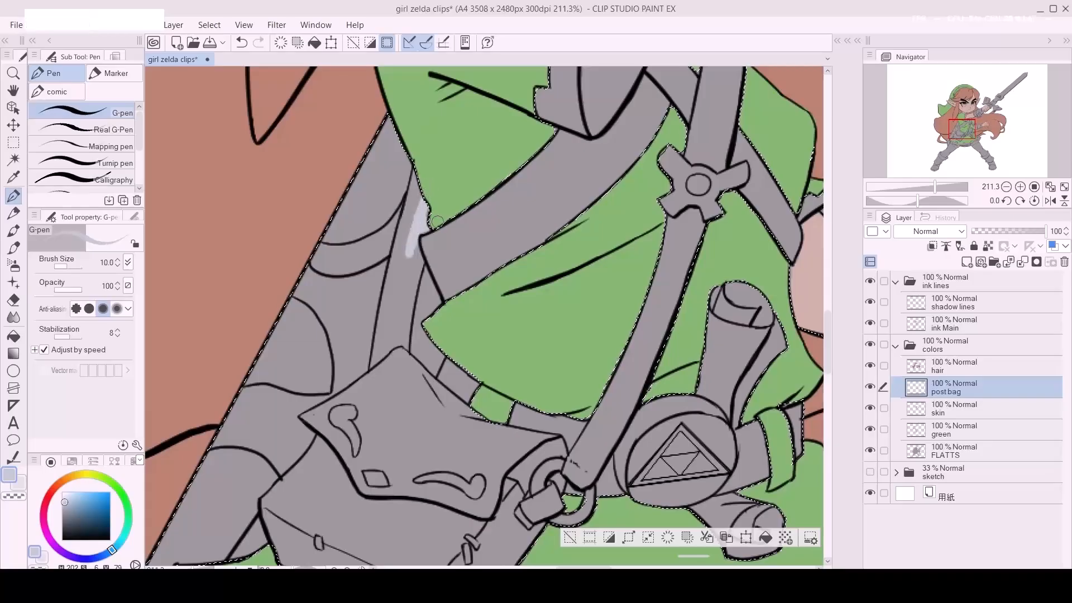
{"action": "left_click_drag", "start_coordinate": [419, 189], "coordinate": [392, 286]}
{"action": "key", "text": "ctrl+z"}
{"action": "left_click_drag", "start_coordinate": [416, 189], "coordinate": [414, 176]}
{"action": "mouse_move", "coordinate": [408, 218]}
{"action": "left_mouse_down"}
{"action": "mouse_move", "coordinate": [391, 277]}
{"action": "mouse_move", "coordinate": [409, 212]}
{"action": "mouse_move", "coordinate": [389, 285]}
{"action": "left_mouse_up"}
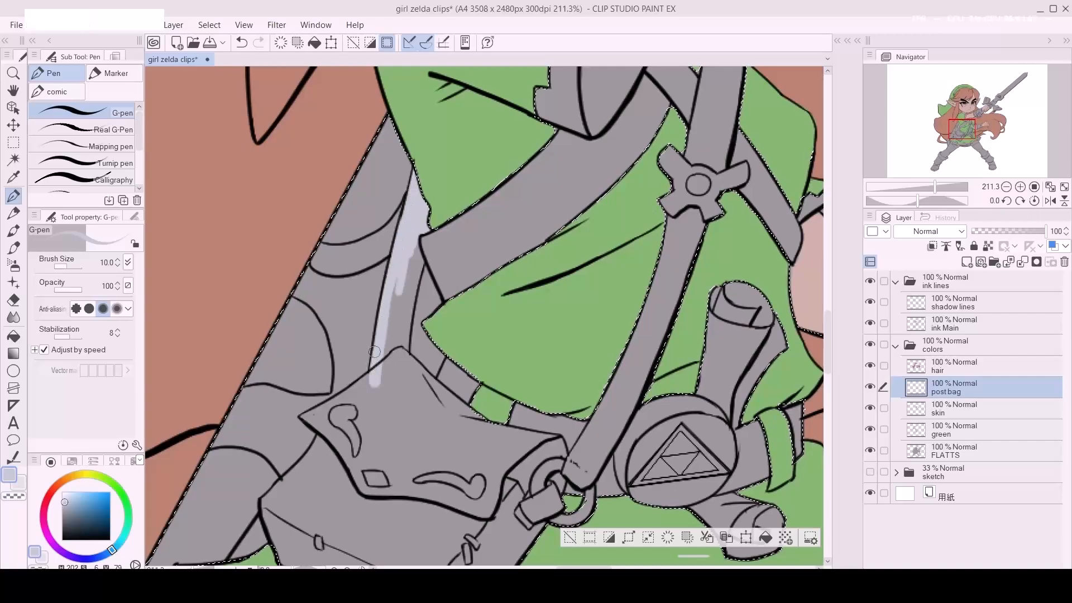
{"action": "left_click_drag", "start_coordinate": [391, 303], "coordinate": [385, 360]}
Step: Fill the strap's remaining inner edge down to the bag flap and clean up the overspill
{"action": "key", "text": "a"}
{"action": "key", "text": "a"}
{"action": "mouse_move", "coordinate": [416, 239]}
{"action": "left_mouse_down"}
{"action": "mouse_move", "coordinate": [400, 335]}
{"action": "mouse_move", "coordinate": [421, 260]}
{"action": "mouse_move", "coordinate": [401, 344]}
{"action": "mouse_move", "coordinate": [426, 443]}
{"action": "mouse_move", "coordinate": [416, 291]}
{"action": "left_mouse_up"}
{"action": "key", "text": "s"}
{"action": "key", "text": "s"}
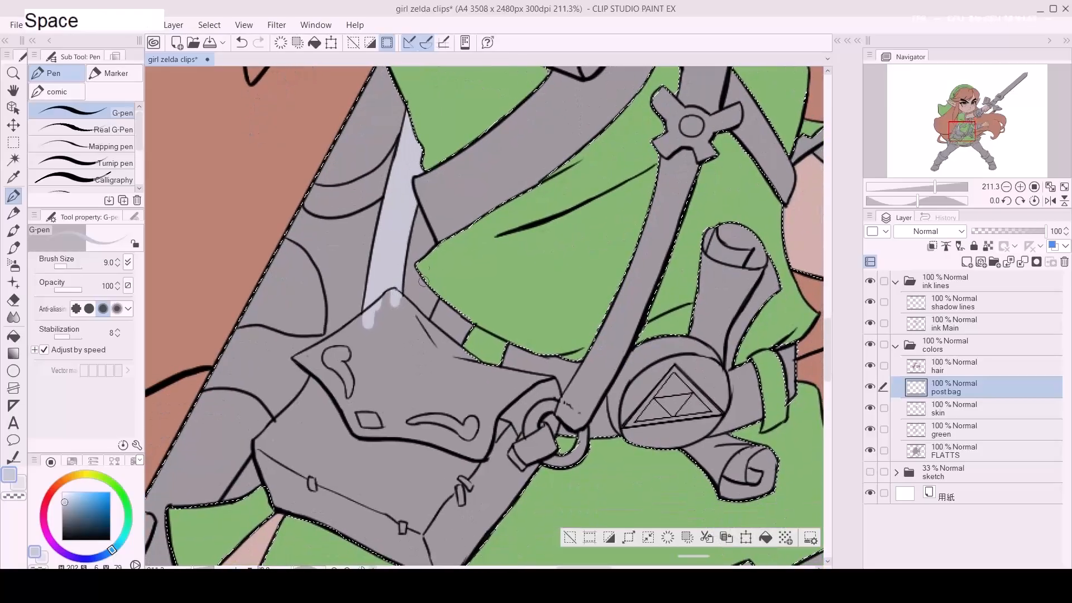
{"action": "key", "text": "e"}
{"action": "key", "text": "p"}
Step: Paint the bag body's outer edge up to the flap in pale blue-grey and erase the overspill
{"action": "left_click_drag", "start_coordinate": [598, 363], "coordinate": [586, 282]}
{"action": "key", "text": "d"}
{"action": "key", "text": "d"}
{"action": "key", "text": "a"}
{"action": "key", "text": "a"}
{"action": "key", "text": "a"}
{"action": "key", "text": "a"}
{"action": "left_click_drag", "start_coordinate": [270, 369], "coordinate": [272, 408]}
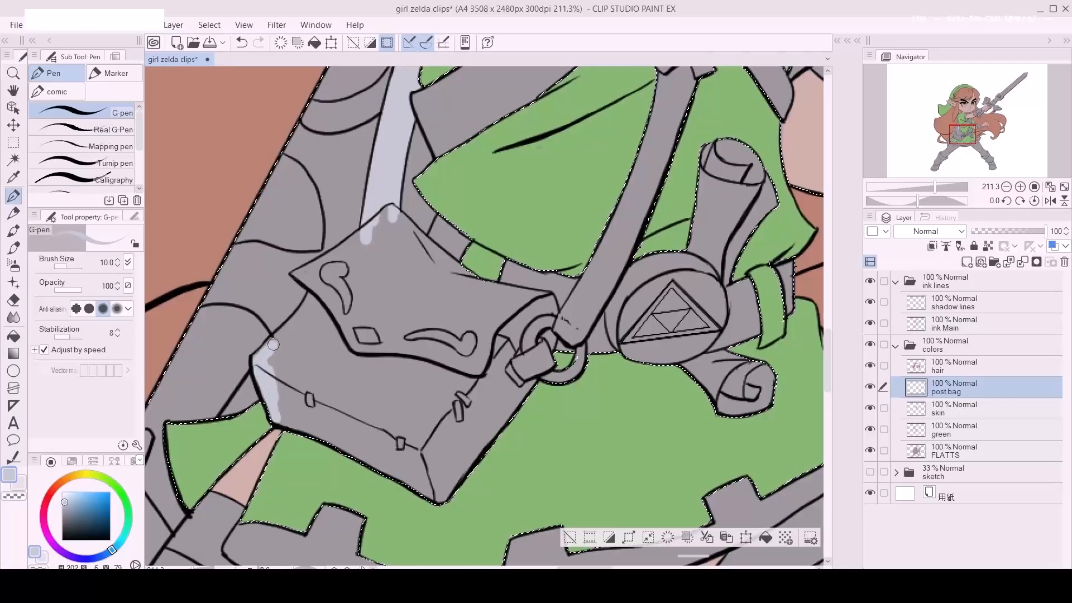
{"action": "key", "text": "e"}
{"action": "left_click", "coordinate": [255, 345]}
{"action": "left_click_drag", "start_coordinate": [281, 338], "coordinate": [307, 300]}
Step: Fill the front and side panels of the bag's body with pale blue-grey below the flap
{"action": "key", "text": "d"}
{"action": "mouse_move", "coordinate": [273, 407]}
{"action": "left_mouse_down"}
{"action": "mouse_move", "coordinate": [430, 496]}
{"action": "mouse_move", "coordinate": [474, 466]}
{"action": "mouse_move", "coordinate": [516, 412]}
{"action": "left_mouse_up"}
{"action": "mouse_move", "coordinate": [314, 294]}
{"action": "left_mouse_down"}
{"action": "mouse_move", "coordinate": [335, 341]}
{"action": "mouse_move", "coordinate": [320, 308]}
{"action": "mouse_move", "coordinate": [305, 322]}
{"action": "mouse_move", "coordinate": [287, 387]}
{"action": "mouse_move", "coordinate": [301, 386]}
{"action": "mouse_move", "coordinate": [324, 341]}
{"action": "mouse_move", "coordinate": [352, 363]}
{"action": "mouse_move", "coordinate": [463, 369]}
{"action": "mouse_move", "coordinate": [483, 388]}
{"action": "mouse_move", "coordinate": [332, 384]}
{"action": "mouse_move", "coordinate": [309, 412]}
{"action": "left_mouse_up"}
{"action": "mouse_move", "coordinate": [310, 370]}
{"action": "left_mouse_down"}
{"action": "mouse_move", "coordinate": [367, 370]}
{"action": "mouse_move", "coordinate": [401, 367]}
{"action": "mouse_move", "coordinate": [437, 386]}
{"action": "mouse_move", "coordinate": [409, 399]}
{"action": "mouse_move", "coordinate": [407, 459]}
{"action": "mouse_move", "coordinate": [432, 491]}
{"action": "mouse_move", "coordinate": [501, 433]}
{"action": "mouse_move", "coordinate": [504, 393]}
{"action": "mouse_move", "coordinate": [516, 400]}
{"action": "mouse_move", "coordinate": [524, 380]}
{"action": "mouse_move", "coordinate": [527, 392]}
{"action": "mouse_move", "coordinate": [557, 384]}
{"action": "mouse_move", "coordinate": [526, 379]}
{"action": "mouse_move", "coordinate": [526, 367]}
{"action": "mouse_move", "coordinate": [528, 378]}
{"action": "mouse_move", "coordinate": [559, 360]}
{"action": "mouse_move", "coordinate": [521, 374]}
{"action": "left_mouse_up"}
{"action": "key", "text": "a"}
{"action": "key", "text": "a"}
{"action": "key", "text": "a"}
{"action": "key", "text": "a"}
{"action": "key", "text": "a"}
{"action": "key", "text": "d"}
{"action": "key", "text": "d"}
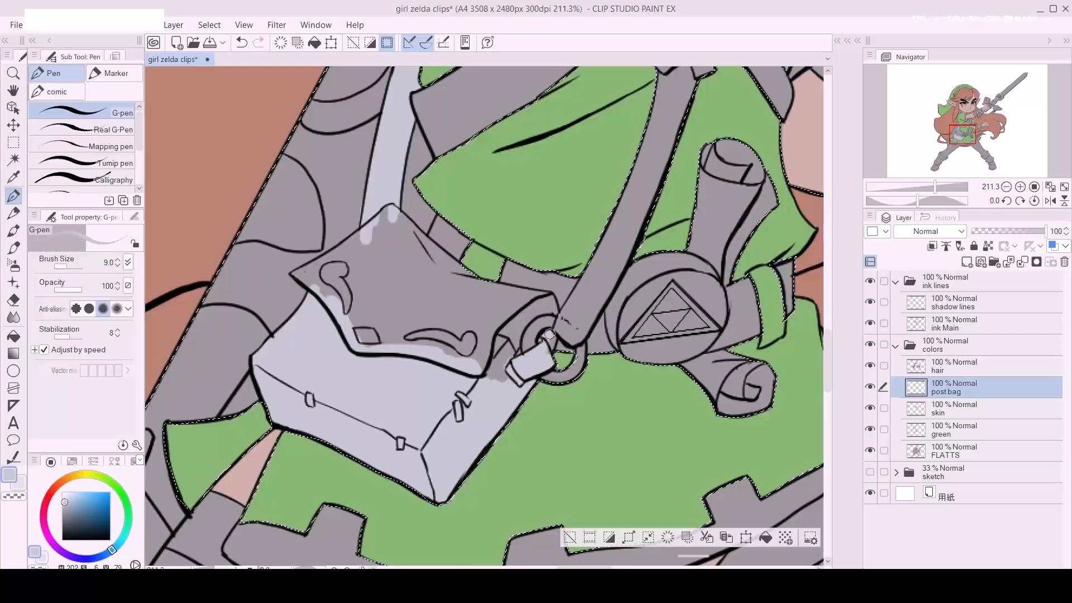
Step: Colour the flap's rolled corner and the small gaps beside the strap buckle in pale blue-grey
{"action": "mouse_move", "coordinate": [497, 367]}
{"action": "left_mouse_down"}
{"action": "mouse_move", "coordinate": [492, 336]}
{"action": "mouse_move", "coordinate": [486, 357]}
{"action": "left_mouse_up"}
{"action": "key", "text": "d"}
{"action": "key", "text": "d"}
{"action": "mouse_move", "coordinate": [508, 308]}
{"action": "left_mouse_down"}
{"action": "mouse_move", "coordinate": [507, 370]}
{"action": "mouse_move", "coordinate": [510, 334]}
{"action": "left_mouse_up"}
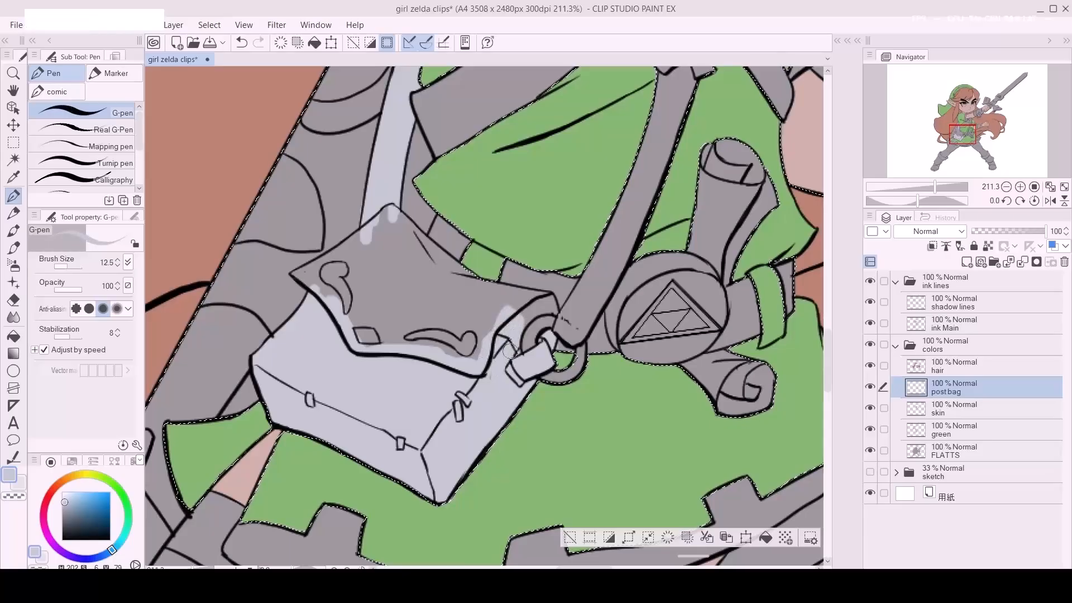
{"action": "key", "text": "a"}
{"action": "left_click_drag", "start_coordinate": [531, 300], "coordinate": [538, 307]}
{"action": "key", "text": "a"}
{"action": "left_click_drag", "start_coordinate": [487, 378], "coordinate": [489, 400]}
{"action": "key", "text": "a"}
{"action": "left_click_drag", "start_coordinate": [534, 318], "coordinate": [549, 311]}
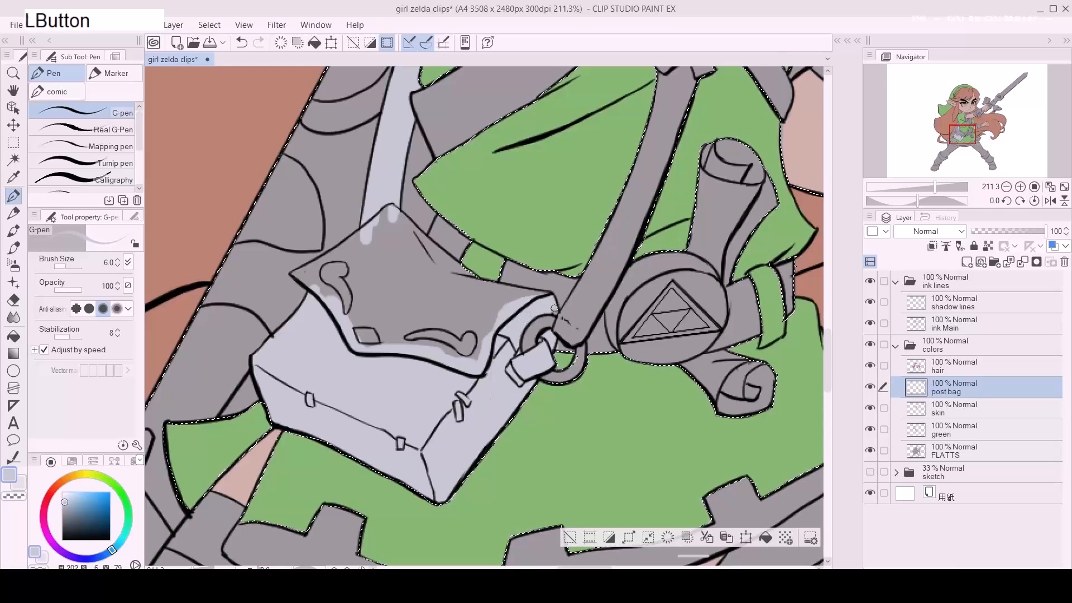
Step: Clean up the bag colour around the metal ring, alternating between the eraser and the G-pen
{"action": "key", "text": "e"}
{"action": "left_click_drag", "start_coordinate": [559, 347], "coordinate": [563, 346]}
{"action": "key", "text": "p"}
{"action": "key", "text": "d"}
{"action": "key", "text": "p"}
{"action": "key", "text": "d"}
{"action": "key", "text": "d"}
{"action": "key", "text": "p"}
{"action": "key", "text": "d"}
Step: Paint the flap's sloping edge from its outer corner to the strap and erase the overspill
{"action": "key", "text": "a"}
{"action": "key", "text": "a"}
{"action": "key", "text": "a"}
{"action": "key", "text": "a"}
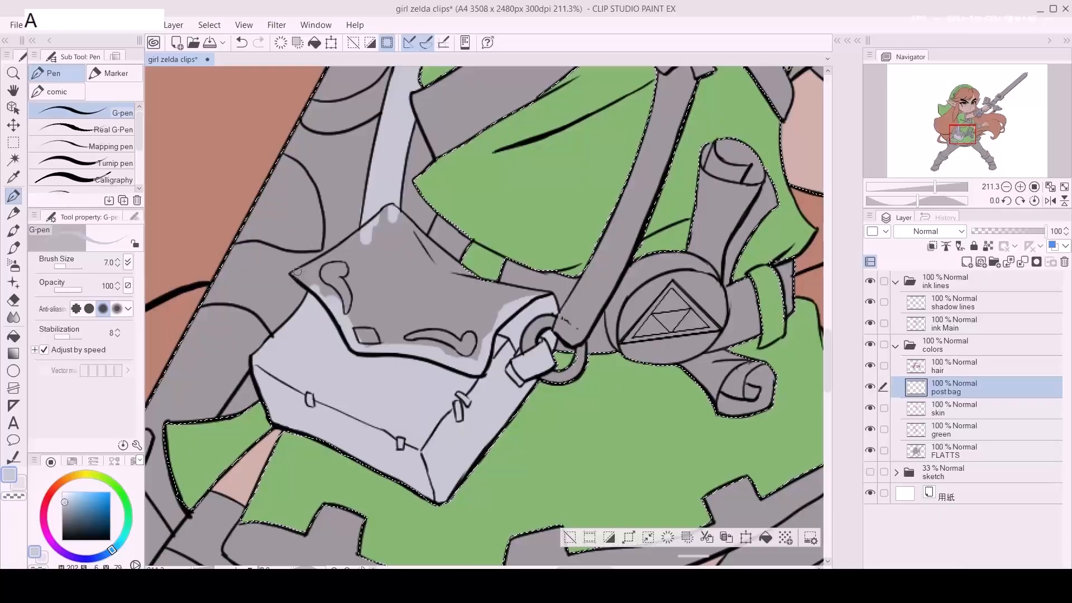
{"action": "left_click", "coordinate": [293, 274]}
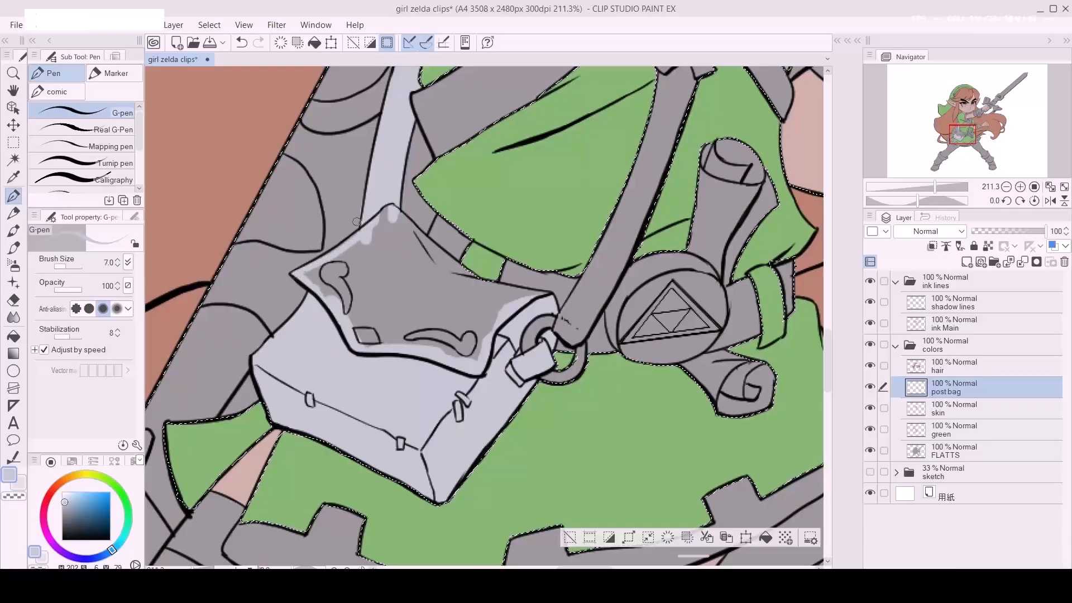
{"action": "key", "text": "e"}
{"action": "left_click", "coordinate": [356, 197]}
{"action": "key", "text": "p"}
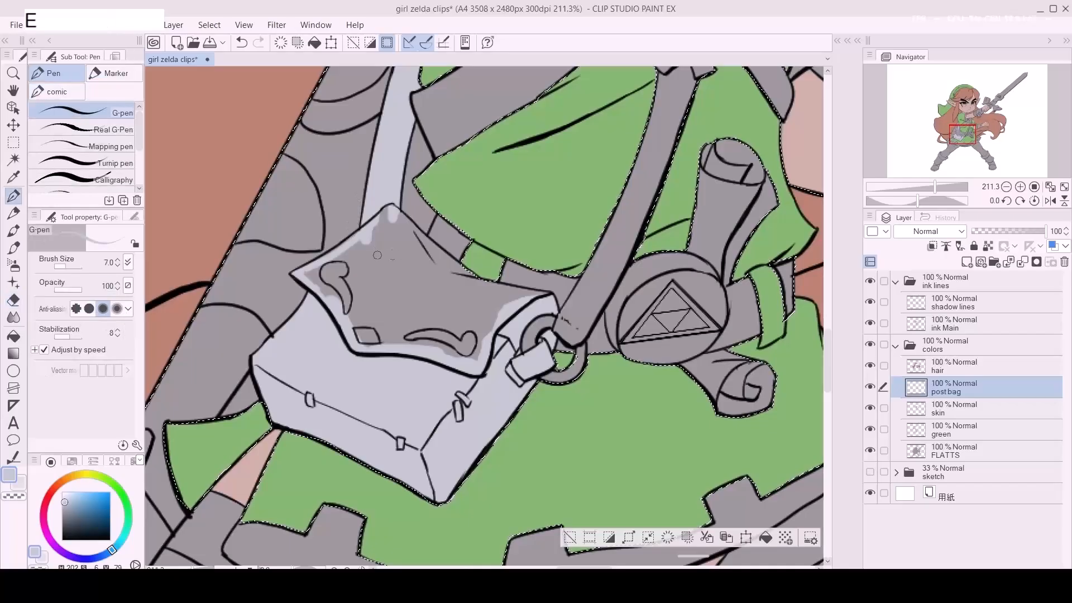
Step: Fill the bag flap's main surface around the ornaments with pale blue-grey
{"action": "left_click", "coordinate": [356, 238]}
{"action": "key", "text": "d"}
{"action": "key", "text": "d"}
{"action": "key", "text": "d"}
{"action": "mouse_move", "coordinate": [334, 261]}
{"action": "left_mouse_down"}
{"action": "mouse_move", "coordinate": [311, 275]}
{"action": "mouse_move", "coordinate": [326, 274]}
{"action": "mouse_move", "coordinate": [344, 305]}
{"action": "mouse_move", "coordinate": [311, 277]}
{"action": "mouse_move", "coordinate": [361, 256]}
{"action": "mouse_move", "coordinate": [307, 274]}
{"action": "mouse_move", "coordinate": [362, 304]}
{"action": "mouse_move", "coordinate": [390, 285]}
{"action": "mouse_move", "coordinate": [392, 302]}
{"action": "mouse_move", "coordinate": [435, 285]}
{"action": "mouse_move", "coordinate": [449, 309]}
{"action": "mouse_move", "coordinate": [438, 301]}
{"action": "mouse_move", "coordinate": [468, 281]}
{"action": "mouse_move", "coordinate": [407, 349]}
{"action": "mouse_move", "coordinate": [465, 279]}
{"action": "mouse_move", "coordinate": [417, 312]}
{"action": "mouse_move", "coordinate": [380, 306]}
{"action": "mouse_move", "coordinate": [455, 345]}
{"action": "mouse_move", "coordinate": [501, 322]}
{"action": "mouse_move", "coordinate": [465, 309]}
{"action": "mouse_move", "coordinate": [493, 299]}
{"action": "mouse_move", "coordinate": [476, 291]}
{"action": "mouse_move", "coordinate": [530, 297]}
{"action": "left_mouse_up"}
{"action": "key", "text": "d"}
{"action": "key", "text": "d"}
{"action": "key", "text": "d"}
{"action": "key", "text": "a"}
{"action": "left_click", "coordinate": [311, 274]}
{"action": "key", "text": "d"}
{"action": "key", "text": "d"}
{"action": "key", "text": "d"}
{"action": "key", "text": "d"}
Step: Fill the unpainted area at the flap's upper point with pale blue-grey using a larger brush
{"action": "key", "text": "a"}
{"action": "key", "text": "a"}
{"action": "key", "text": "a"}
{"action": "key", "text": "a"}
{"action": "key", "text": "a"}
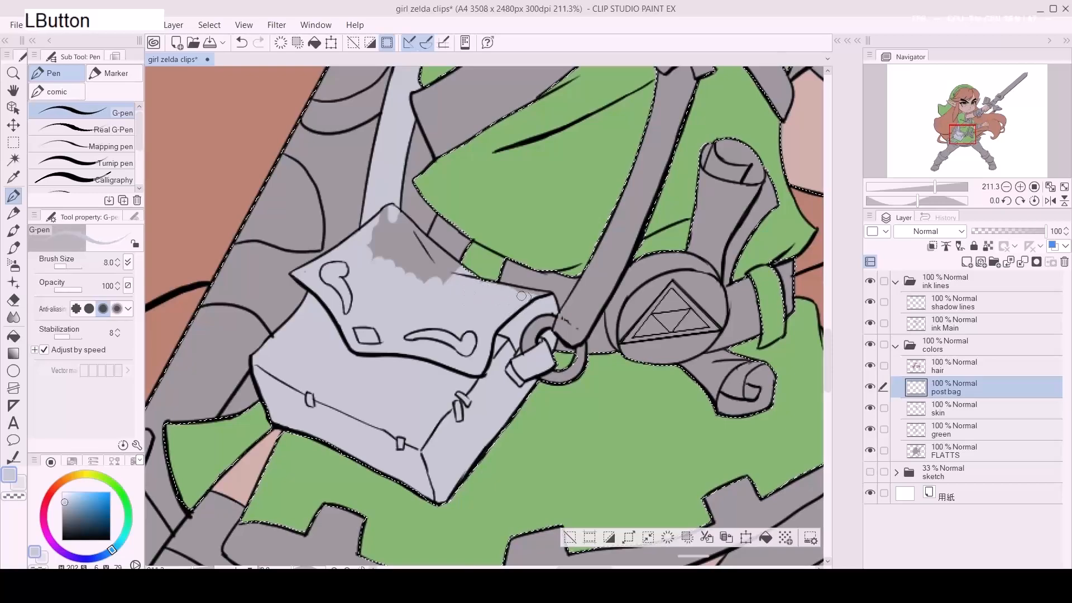
{"action": "key", "text": "d"}
{"action": "key", "text": "d"}
{"action": "mouse_move", "coordinate": [378, 250]}
{"action": "left_mouse_down"}
{"action": "mouse_move", "coordinate": [372, 258]}
{"action": "mouse_move", "coordinate": [387, 206]}
{"action": "mouse_move", "coordinate": [414, 246]}
{"action": "left_mouse_up"}
{"action": "left_click_drag", "start_coordinate": [460, 274], "coordinate": [426, 280]}
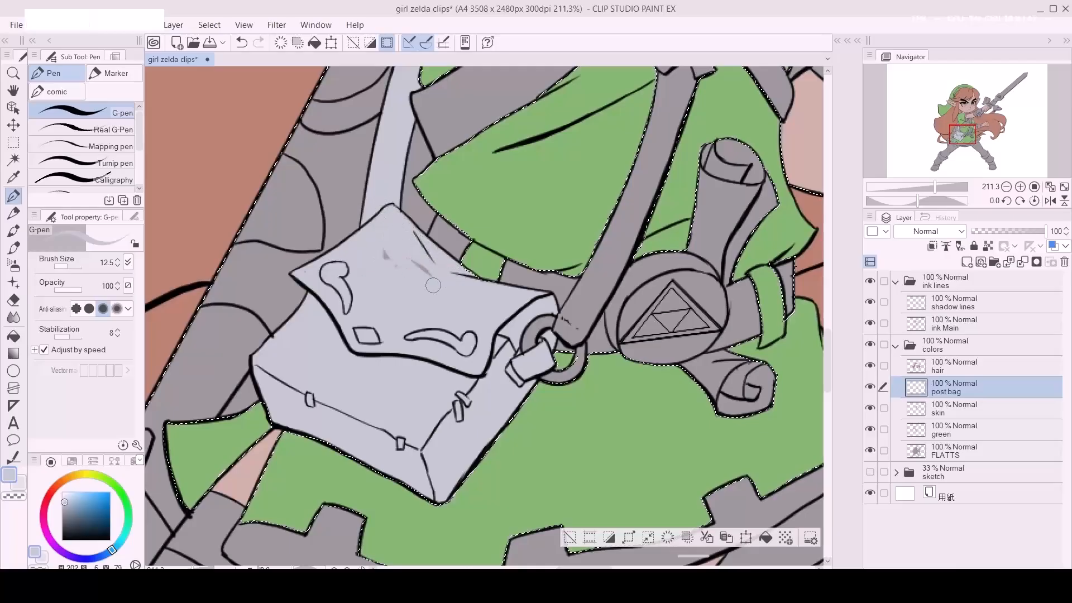
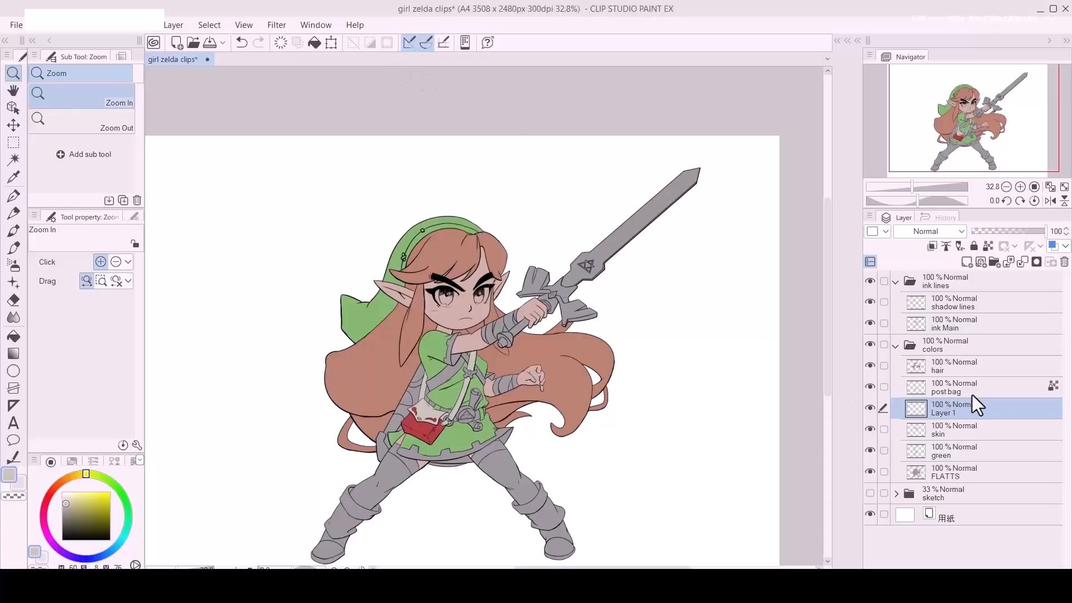
Step: Rename Layer 1 below the post bag layer as "scabbard"
{"action": "left_click", "coordinate": [943, 413]}
{"action": "double_click", "coordinate": [944, 413]}
{"action": "type", "text": "scabba"}
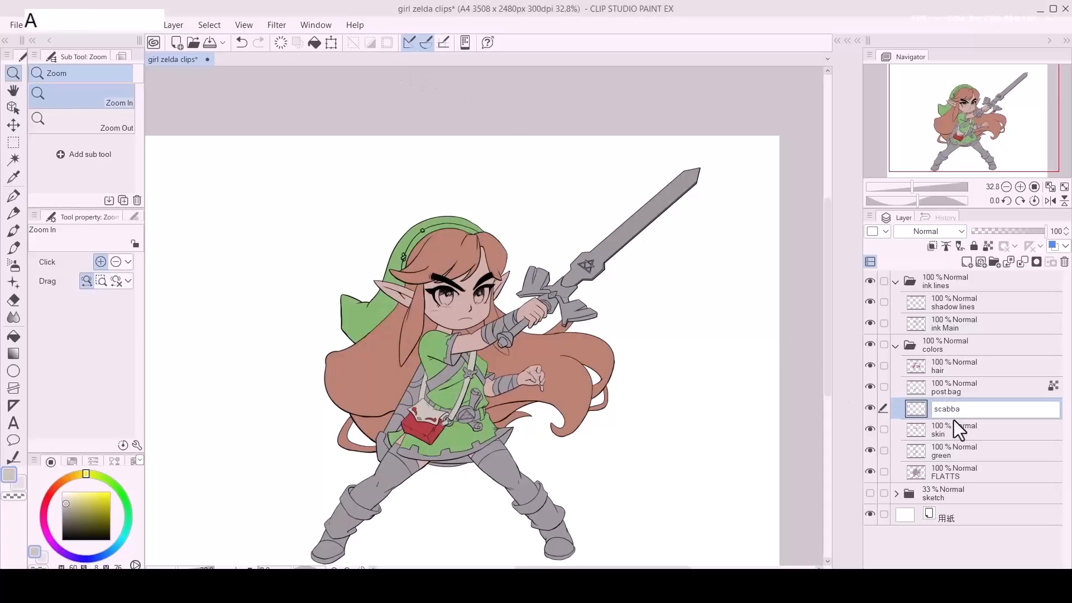
{"action": "type", "text": "rd"}
{"action": "key", "text": "Return"}
Step: Switch to the Real pencil and choose a teal-blue drawing colour for the scabbard
{"action": "left_click_drag", "start_coordinate": [402, 430], "coordinate": [417, 363]}
{"action": "key", "text": "p"}
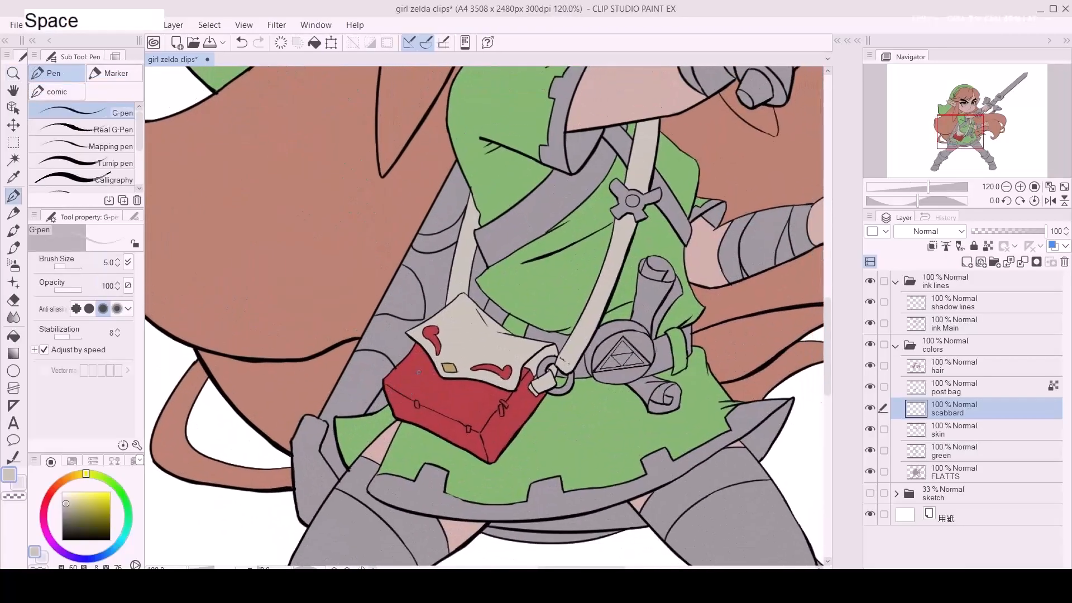
{"action": "key", "text": "p"}
{"action": "left_click", "coordinate": [120, 541]}
{"action": "mouse_move", "coordinate": [89, 509]}
{"action": "left_mouse_down"}
{"action": "mouse_move", "coordinate": [77, 500]}
{"action": "mouse_move", "coordinate": [84, 506]}
{"action": "left_mouse_up"}
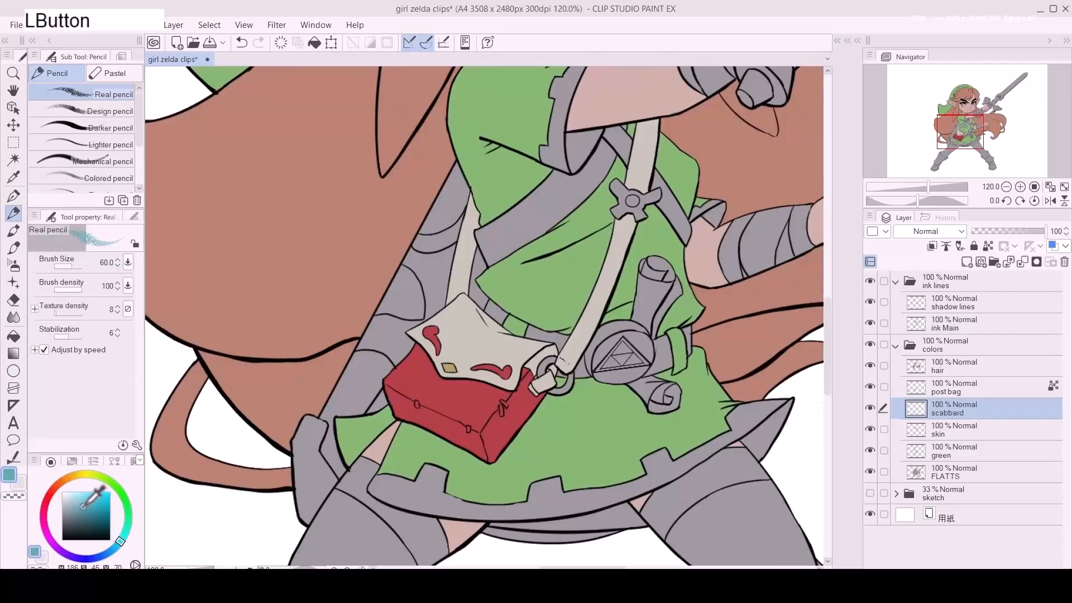
{"action": "key", "text": "d"}
{"action": "key", "text": "a"}
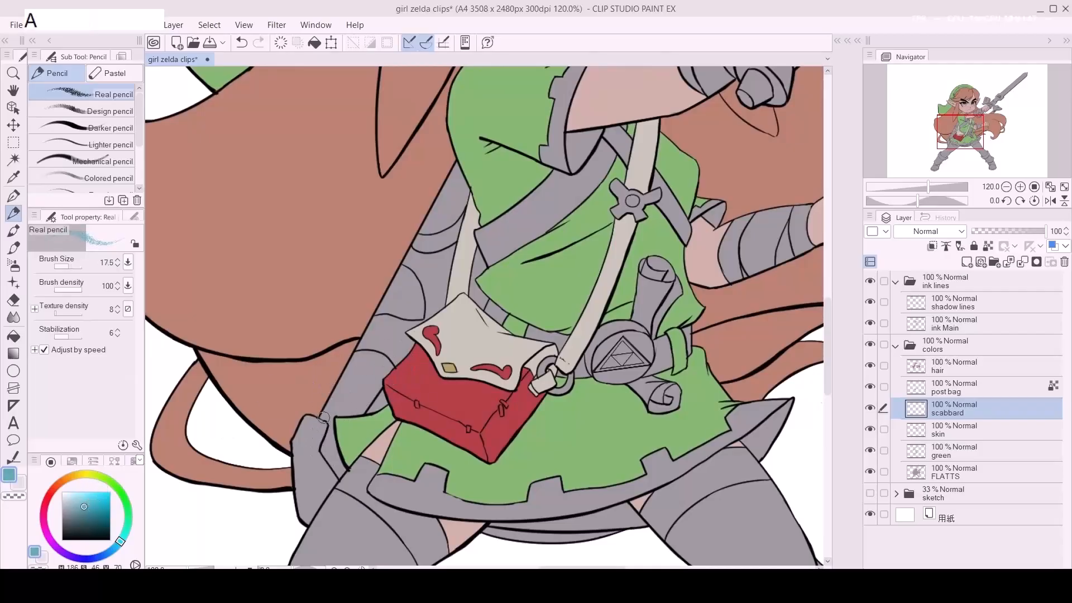
Step: Select the painted area of the FLATTS layer and subtract the skin and green layers' areas from it
{"action": "left_click", "coordinate": [916, 470], "text": "ctrl"}
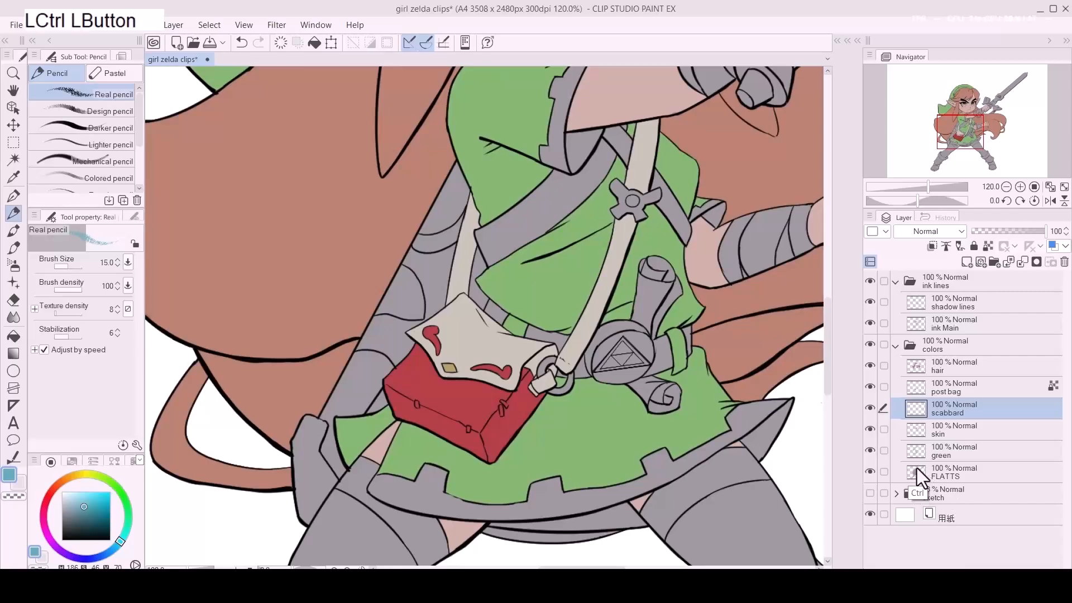
{"action": "left_click", "coordinate": [916, 429], "text": "ctrl+alt"}
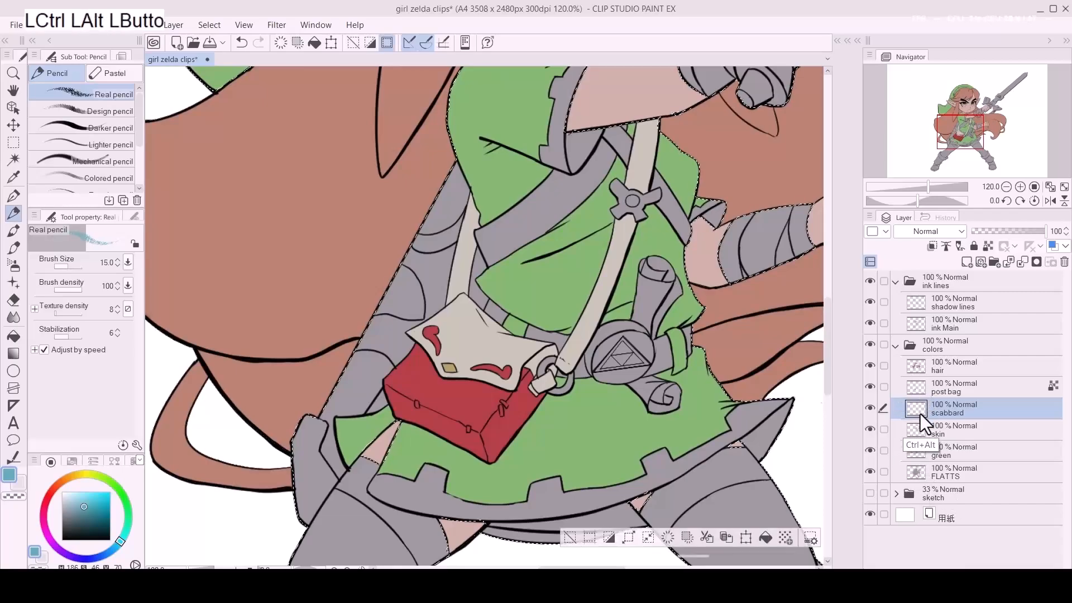
{"action": "left_click", "coordinate": [913, 450], "text": "ctrl+alt"}
Step: Paint the upper end of the scabbard teal-blue with an enlarged Real pencil
{"action": "key", "text": "d"}
{"action": "key", "text": "d"}
{"action": "key", "text": "d"}
{"action": "left_click_drag", "start_coordinate": [453, 214], "coordinate": [456, 211]}
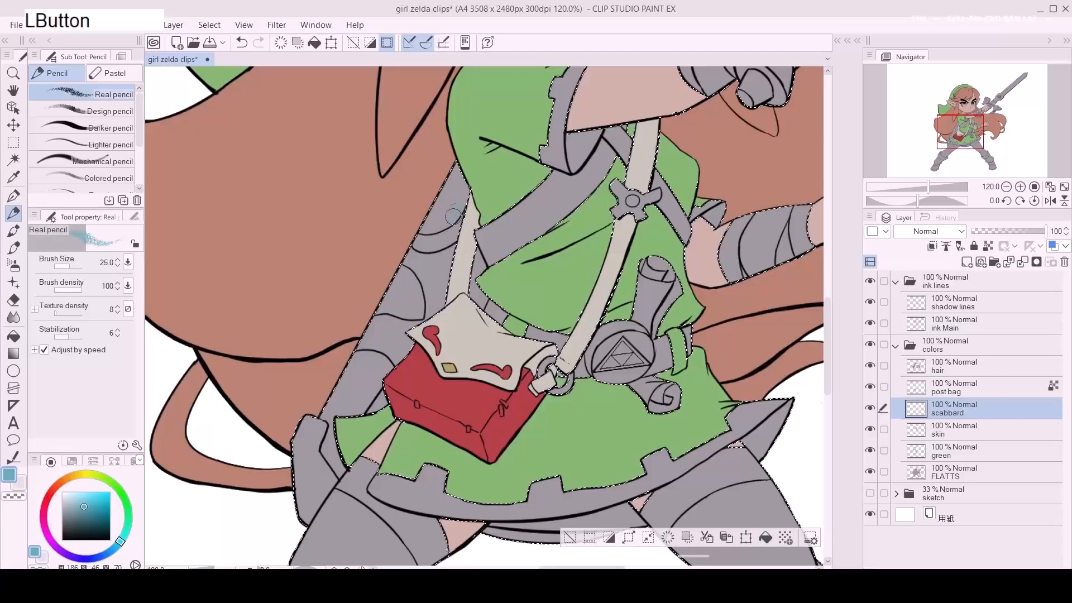
{"action": "left_click_drag", "start_coordinate": [435, 264], "coordinate": [431, 240]}
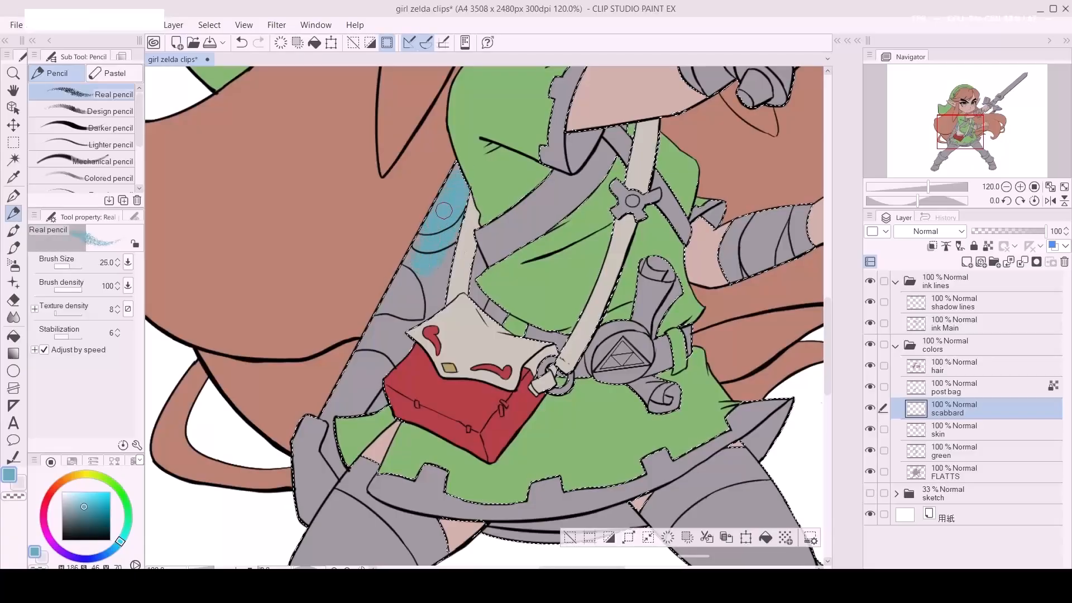
Step: Fill the scabbard's main length teal-blue with the G-pen at brush size 45
{"action": "key", "text": "p"}
{"action": "key", "text": "d"}
{"action": "key", "text": "d"}
{"action": "key", "text": "d"}
{"action": "key", "text": "d"}
{"action": "mouse_move", "coordinate": [441, 286]}
{"action": "left_mouse_down"}
{"action": "mouse_move", "coordinate": [456, 209]}
{"action": "mouse_move", "coordinate": [430, 277]}
{"action": "mouse_move", "coordinate": [392, 326]}
{"action": "left_mouse_up"}
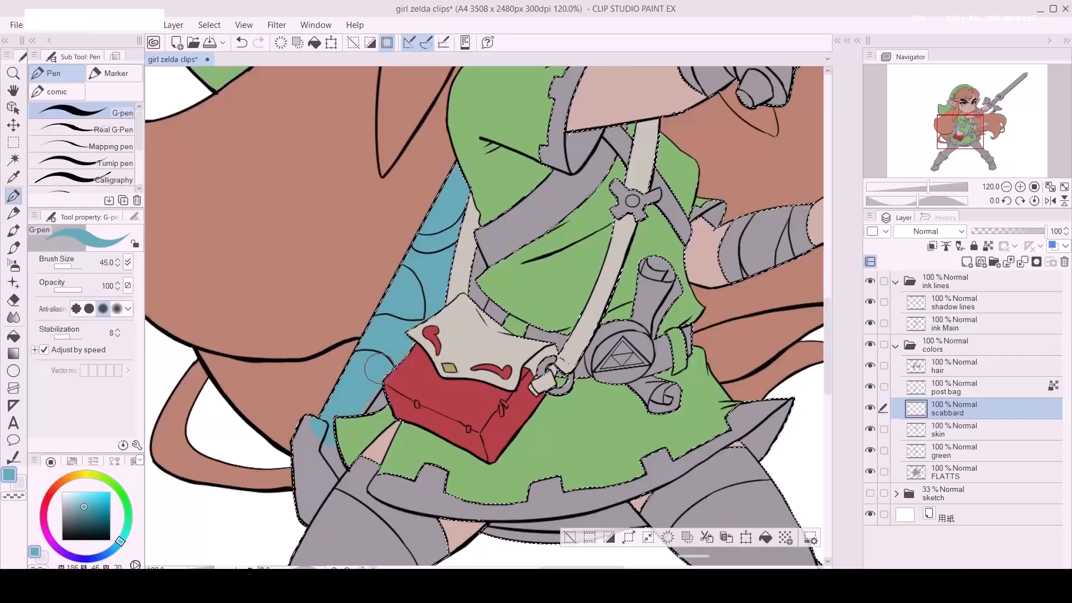
Step: Paint the scabbard's end cap below the tunic teal-blue with a smaller G-pen
{"action": "key", "text": "s"}
{"action": "key", "text": "s"}
{"action": "mouse_move", "coordinate": [338, 425]}
{"action": "left_mouse_down"}
{"action": "mouse_move", "coordinate": [317, 459]}
{"action": "mouse_move", "coordinate": [316, 441]}
{"action": "mouse_move", "coordinate": [296, 453]}
{"action": "mouse_move", "coordinate": [308, 433]}
{"action": "mouse_move", "coordinate": [287, 456]}
{"action": "mouse_move", "coordinate": [294, 488]}
{"action": "mouse_move", "coordinate": [333, 448]}
{"action": "mouse_move", "coordinate": [306, 512]}
{"action": "left_mouse_up"}
{"action": "key", "text": "s"}
{"action": "key", "text": "s"}
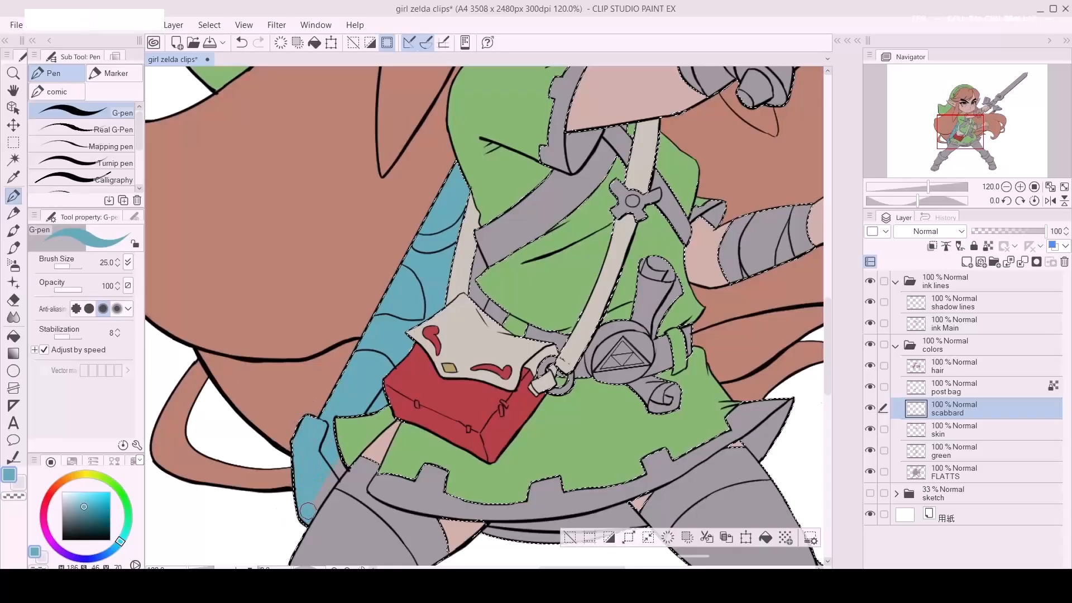
Step: Touch up the scabbard colour beside the bag strap with the eraser and clear the selection
{"action": "key", "text": "space"}
{"action": "mouse_move", "coordinate": [444, 267]}
{"action": "left_mouse_down"}
{"action": "mouse_move", "coordinate": [368, 343]}
{"action": "mouse_move", "coordinate": [393, 383]}
{"action": "mouse_move", "coordinate": [400, 376]}
{"action": "left_mouse_up"}
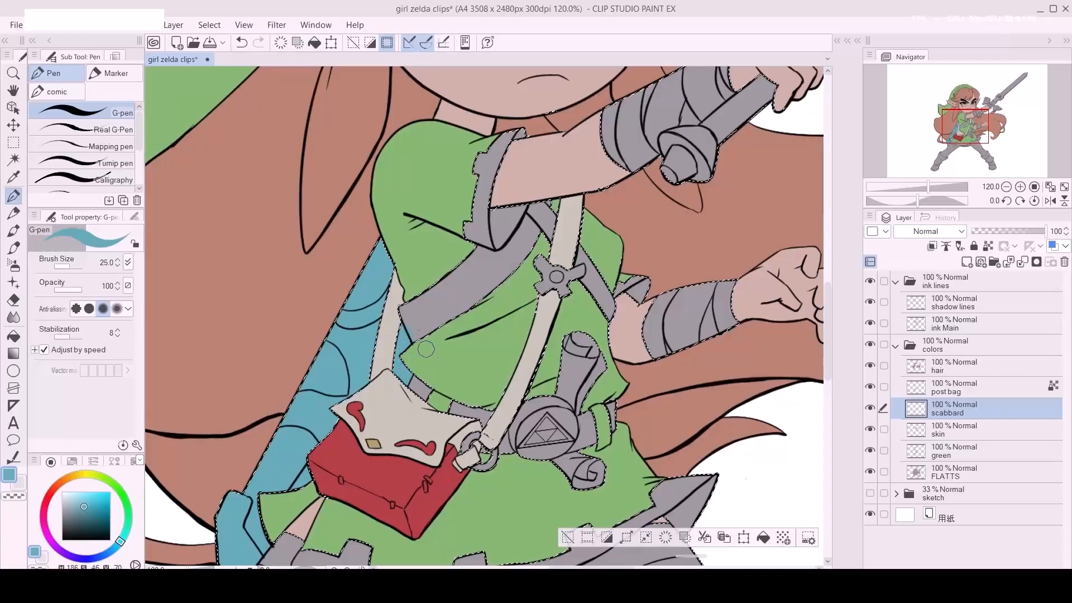
{"action": "key", "text": "e"}
{"action": "left_click", "coordinate": [410, 324]}
{"action": "key", "text": "p"}
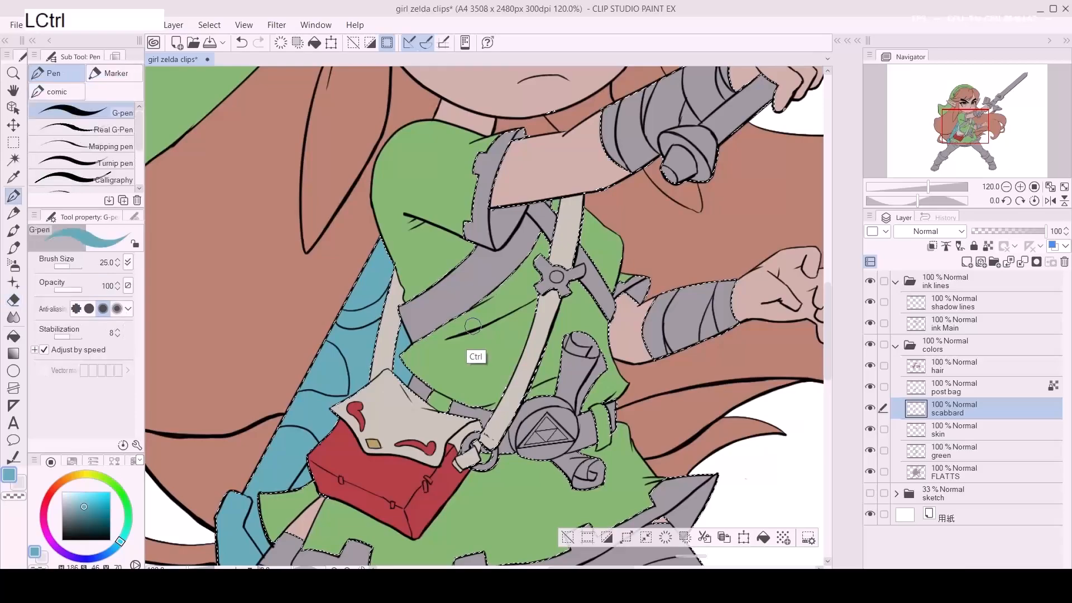
{"action": "key", "text": "ctrl+d"}
Step: Create a new layer above the scabbard layer and name it "belt scabbard"
{"action": "left_click_drag", "start_coordinate": [603, 390], "coordinate": [566, 393]}
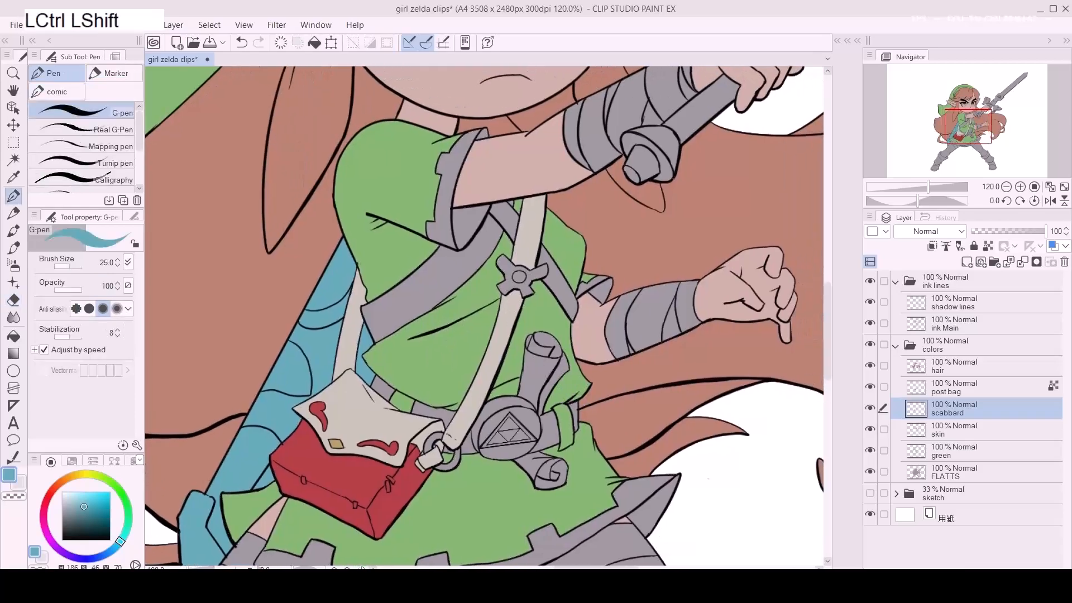
{"action": "key", "text": "ctrl+shift+n"}
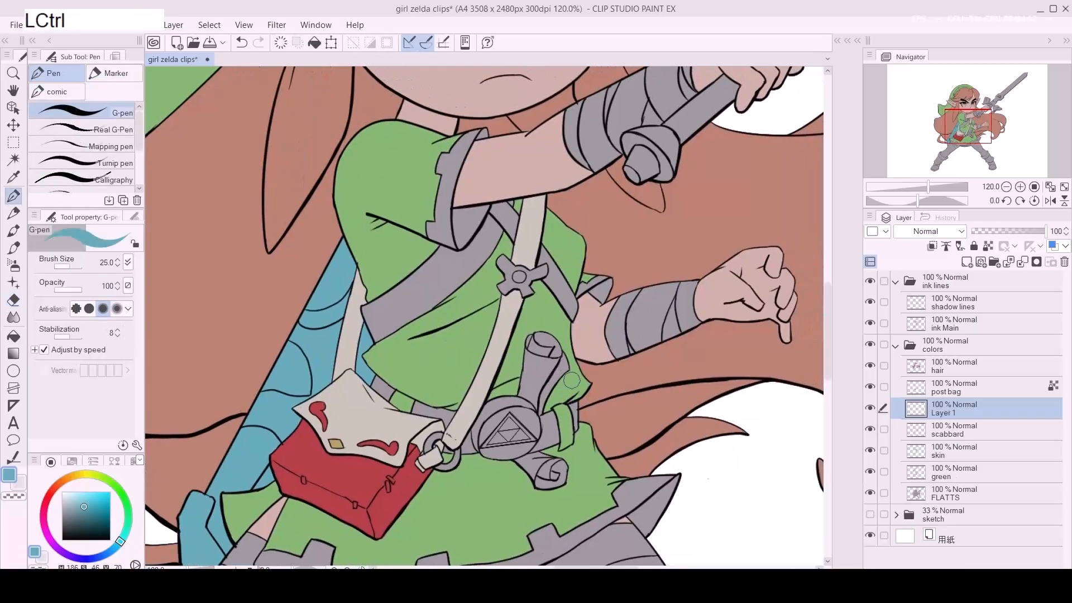
{"action": "double_click", "coordinate": [940, 412]}
{"action": "type", "text": "Belt s"}
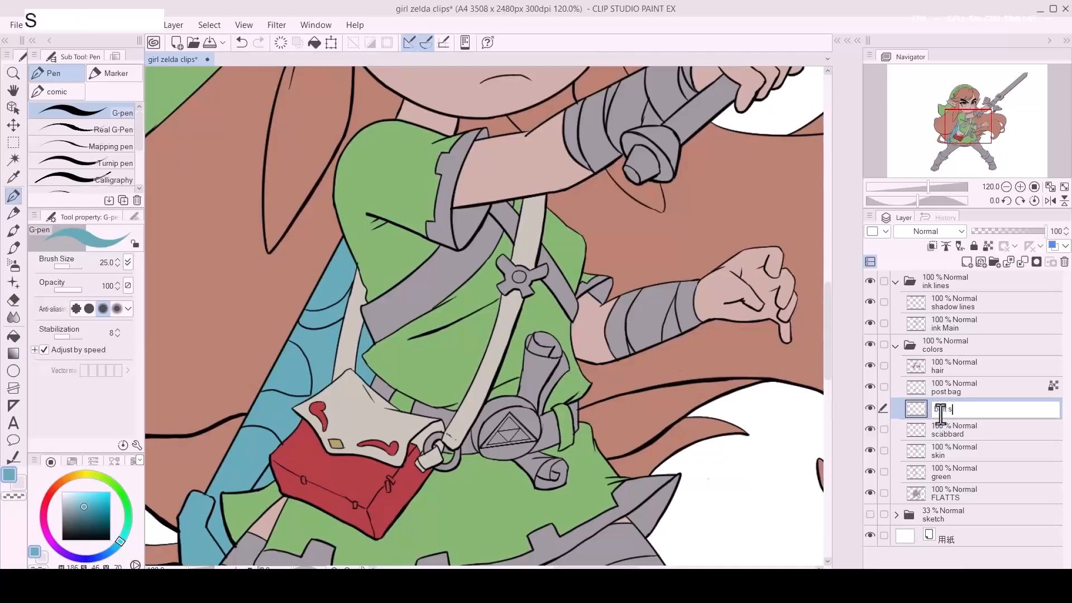
{"action": "type", "text": "cabbard"}
{"action": "key", "text": "Return"}
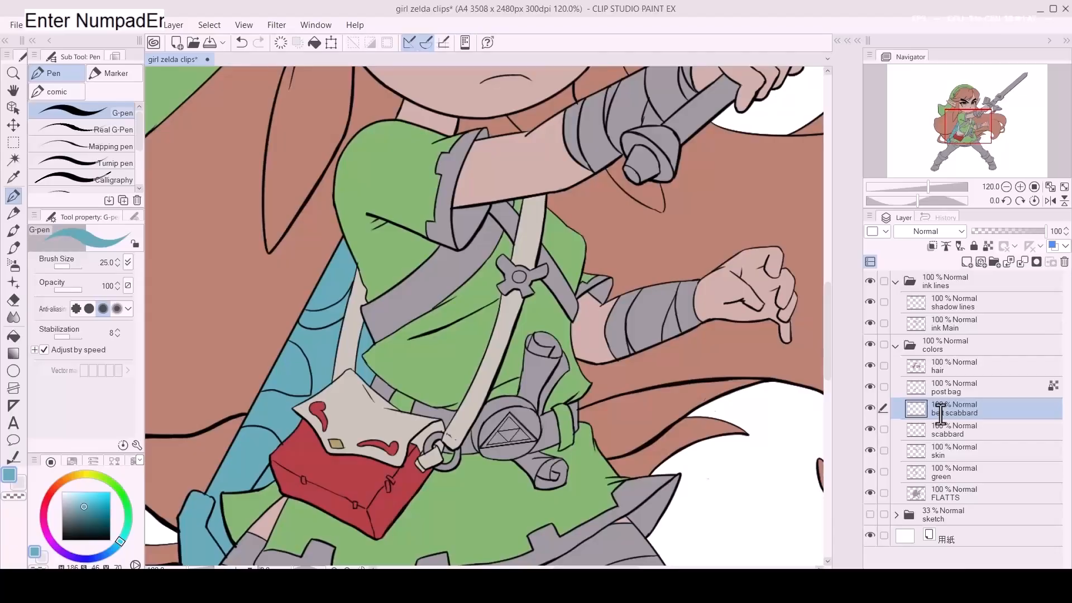
Step: Select the FLATTS layer's painted area and subtract the green, hair and scabbard layers' areas from it
{"action": "left_click", "coordinate": [911, 496], "text": "ctrl"}
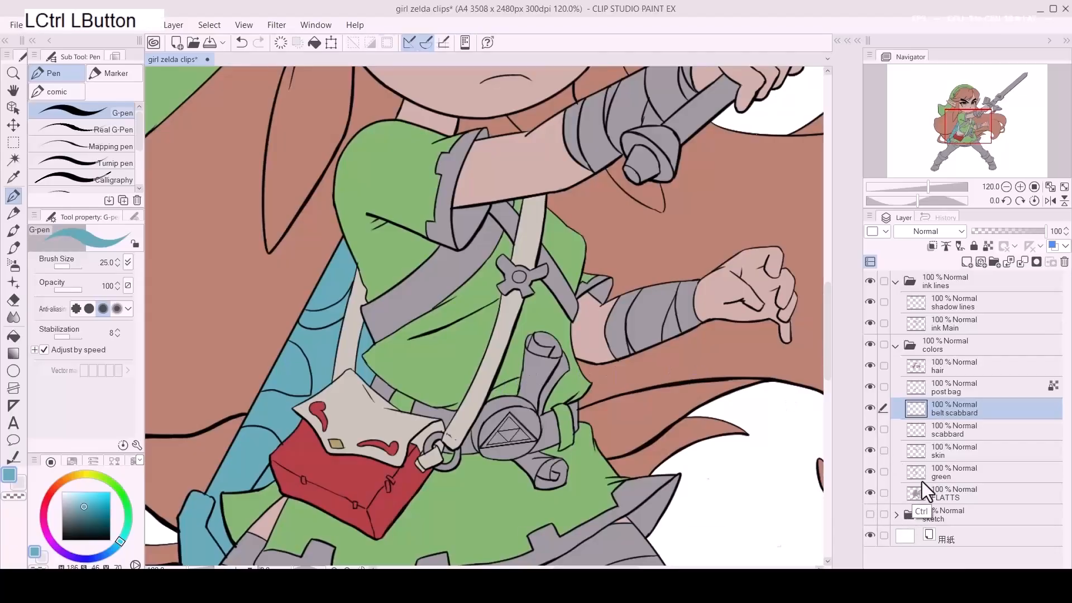
{"action": "left_click", "coordinate": [917, 474], "text": "ctrl+alt"}
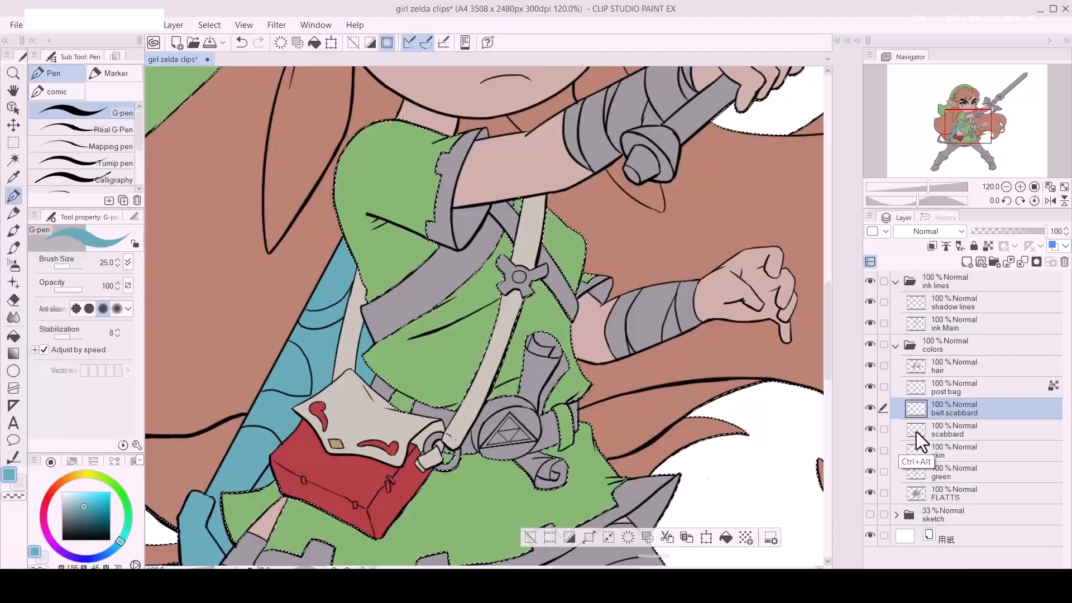
{"action": "left_click", "coordinate": [911, 371], "text": "ctrl+alt"}
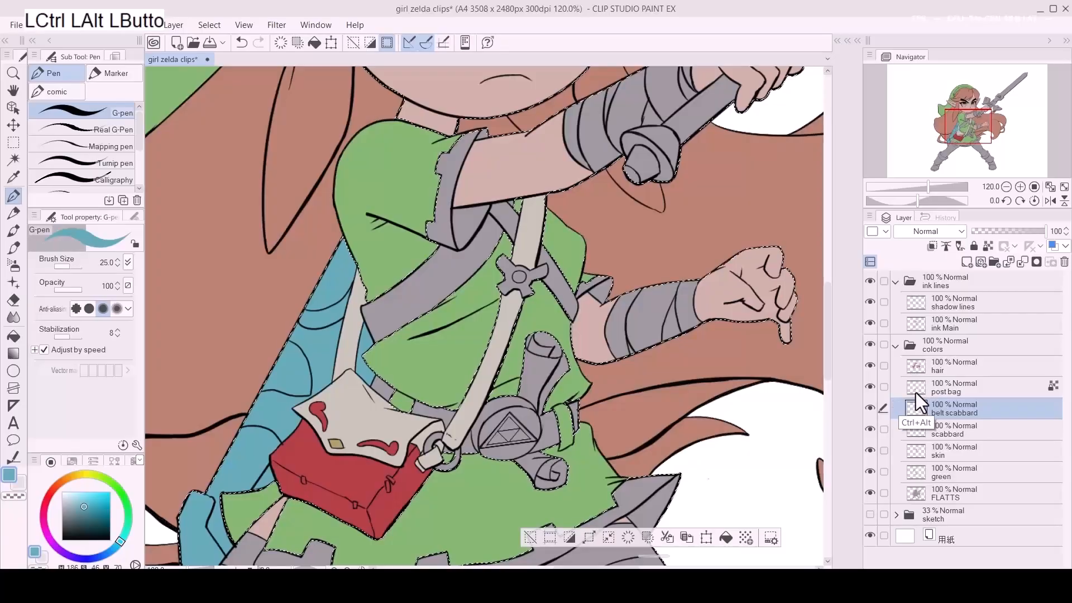
{"action": "left_click", "coordinate": [909, 434], "text": "ctrl+alt"}
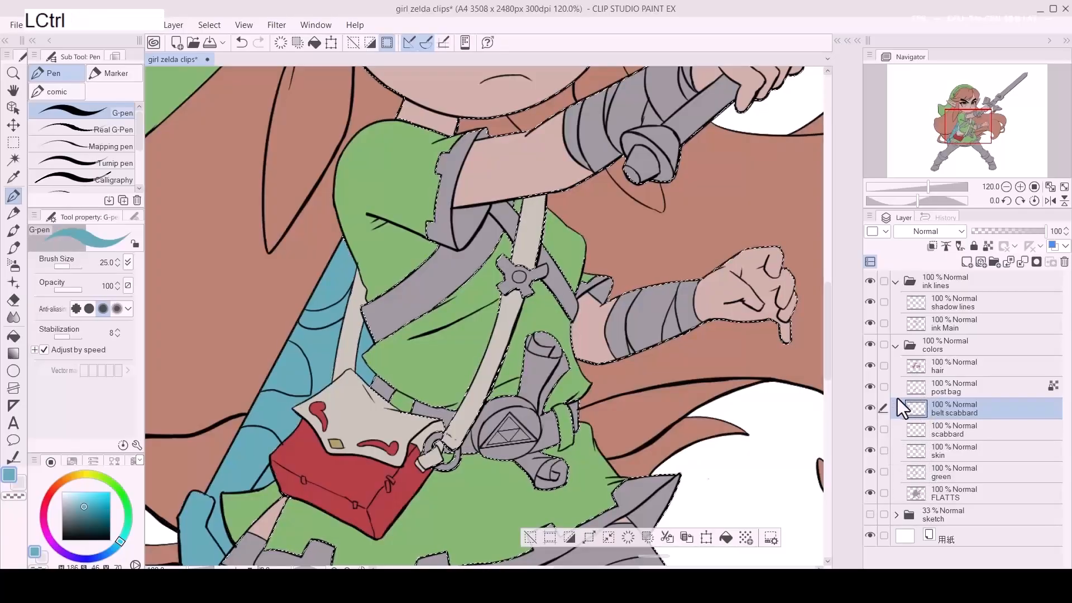
{"action": "left_click_drag", "start_coordinate": [641, 323], "coordinate": [608, 424]}
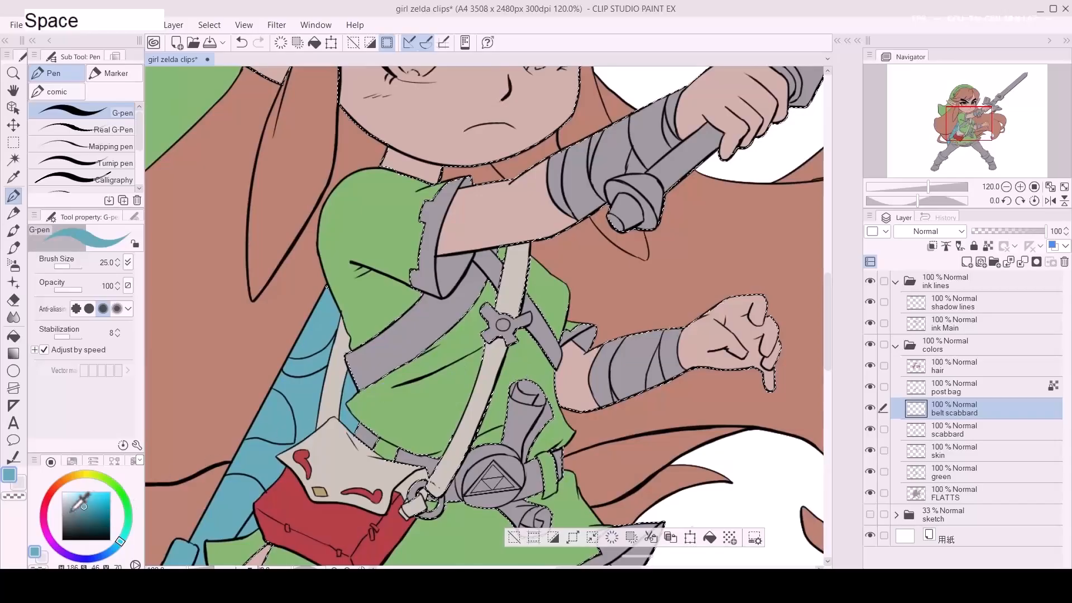
Step: Choose a dark reddish brown and paint the scabbard belt running across the chest with the 25 px G-pen
{"action": "left_click", "coordinate": [56, 485]}
{"action": "left_click", "coordinate": [78, 520]}
{"action": "left_click_drag", "start_coordinate": [79, 520], "coordinate": [78, 511]}
{"action": "mouse_move", "coordinate": [361, 351]}
{"action": "left_mouse_down"}
{"action": "mouse_move", "coordinate": [375, 345]}
{"action": "mouse_move", "coordinate": [366, 390]}
{"action": "left_mouse_up"}
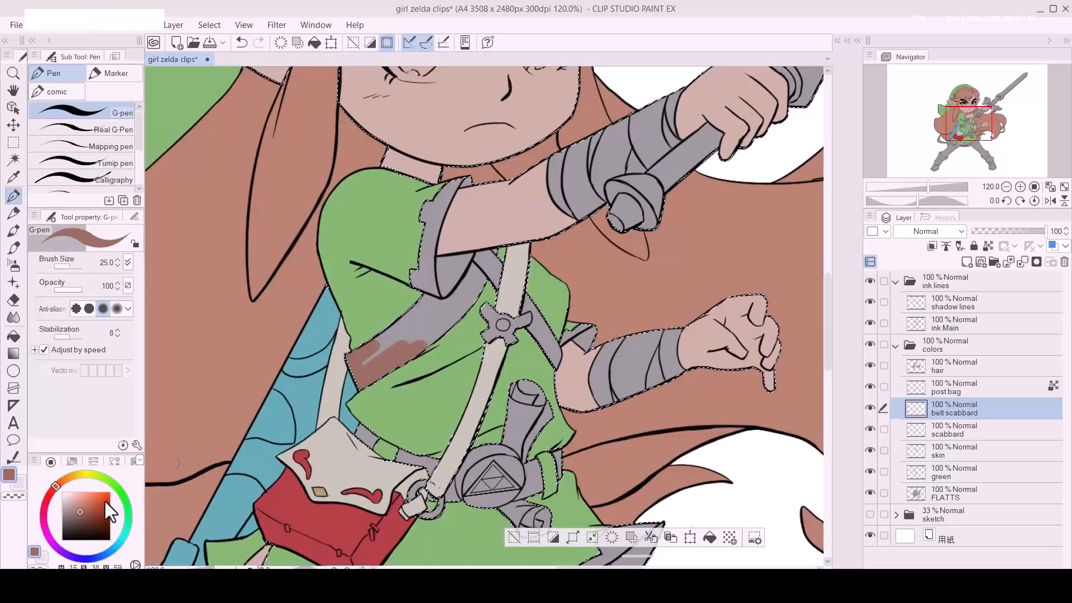
{"action": "key", "text": "ctrl+z"}
{"action": "left_click_drag", "start_coordinate": [80, 511], "coordinate": [80, 517]}
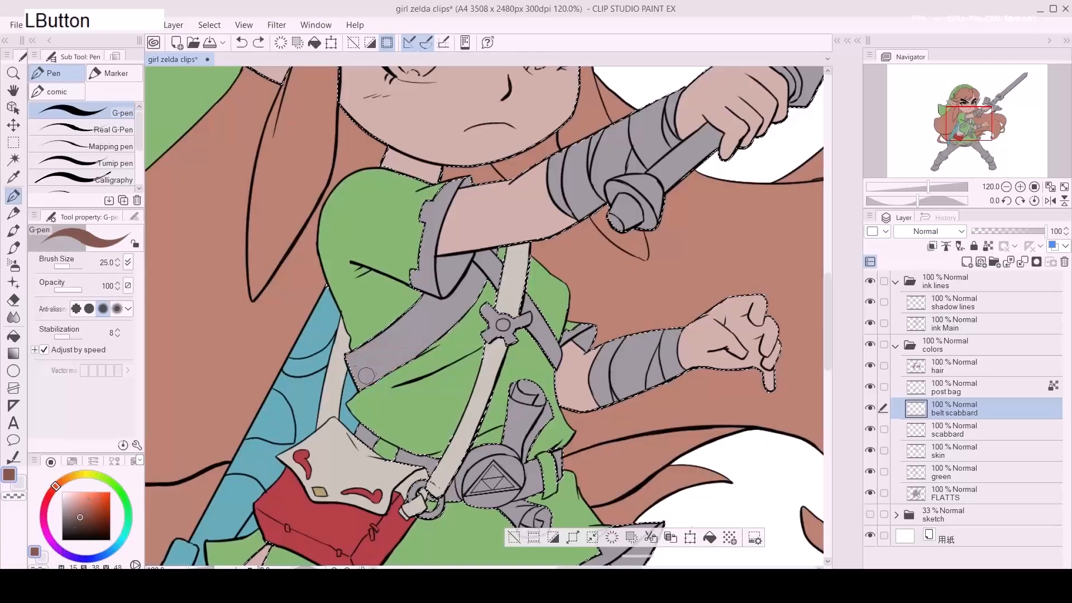
{"action": "mouse_move", "coordinate": [350, 371]}
{"action": "left_mouse_down"}
{"action": "mouse_move", "coordinate": [360, 393]}
{"action": "mouse_move", "coordinate": [426, 345]}
{"action": "left_mouse_up"}
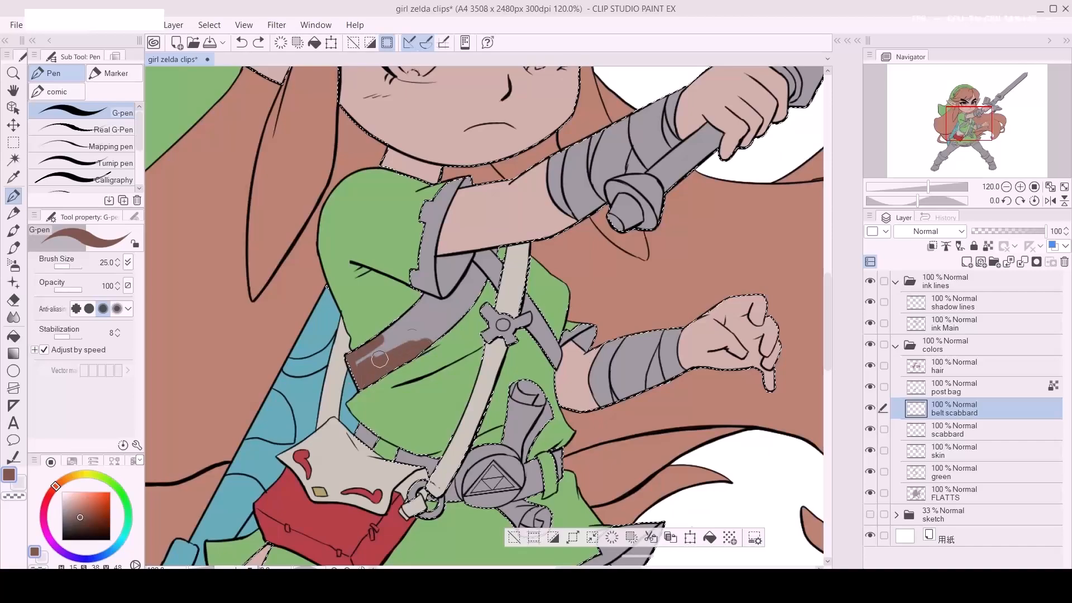
{"action": "left_click_drag", "start_coordinate": [354, 377], "coordinate": [351, 361]}
{"action": "mouse_move", "coordinate": [415, 316]}
{"action": "left_mouse_down"}
{"action": "mouse_move", "coordinate": [439, 317]}
{"action": "mouse_move", "coordinate": [410, 295]}
{"action": "mouse_move", "coordinate": [458, 316]}
{"action": "mouse_move", "coordinate": [357, 415]}
{"action": "mouse_move", "coordinate": [410, 359]}
{"action": "mouse_move", "coordinate": [384, 367]}
{"action": "mouse_move", "coordinate": [413, 324]}
{"action": "left_mouse_up"}
Step: Subtract the skin layer's area from the selection, finish the scabbard belt's edges with an 8 px G-pen, and clear the selection
{"action": "key", "text": "space"}
{"action": "key", "text": "a"}
{"action": "key", "text": "a"}
{"action": "key", "text": "a"}
{"action": "key", "text": "a"}
{"action": "key", "text": "a"}
{"action": "key", "text": "a"}
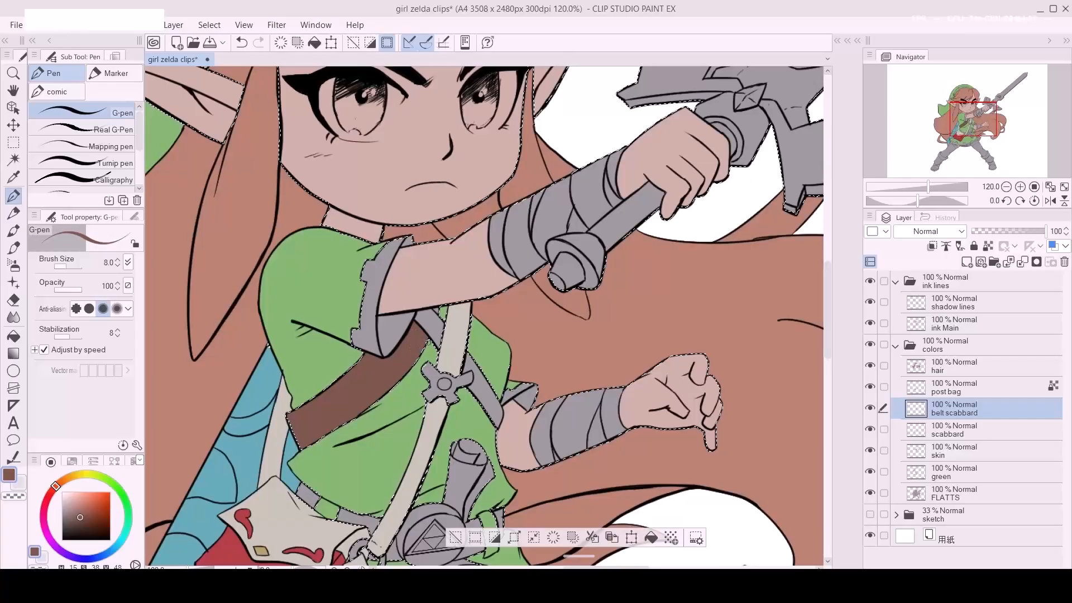
{"action": "left_click_drag", "start_coordinate": [435, 308], "coordinate": [440, 314]}
{"action": "key", "text": "ctrl+z"}
{"action": "left_click", "coordinate": [909, 455], "text": "ctrl+alt"}
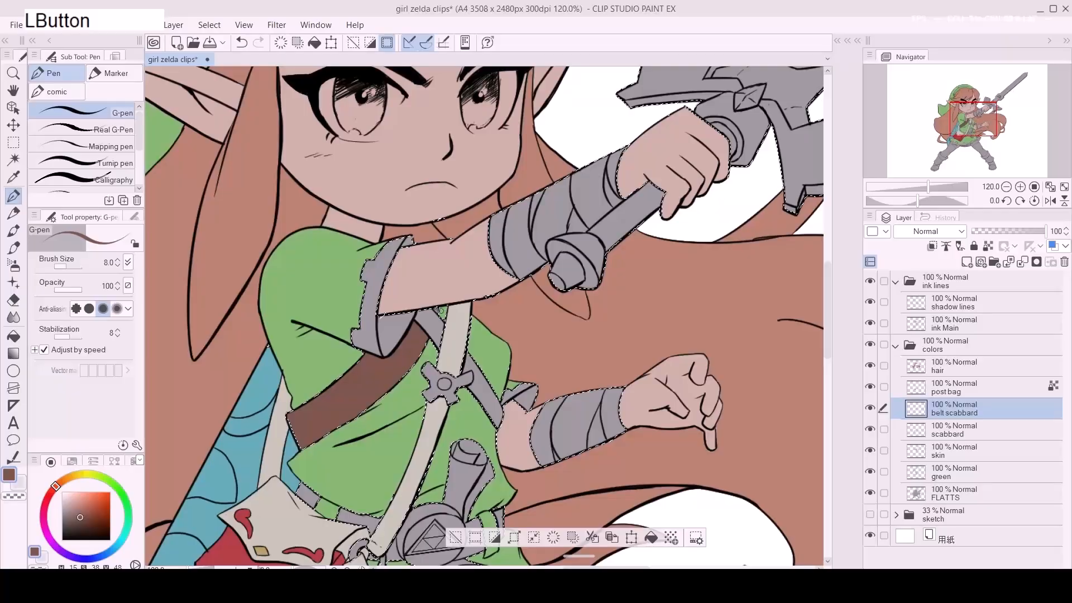
{"action": "left_click_drag", "start_coordinate": [422, 345], "coordinate": [412, 331]}
{"action": "left_click_drag", "start_coordinate": [393, 375], "coordinate": [363, 392]}
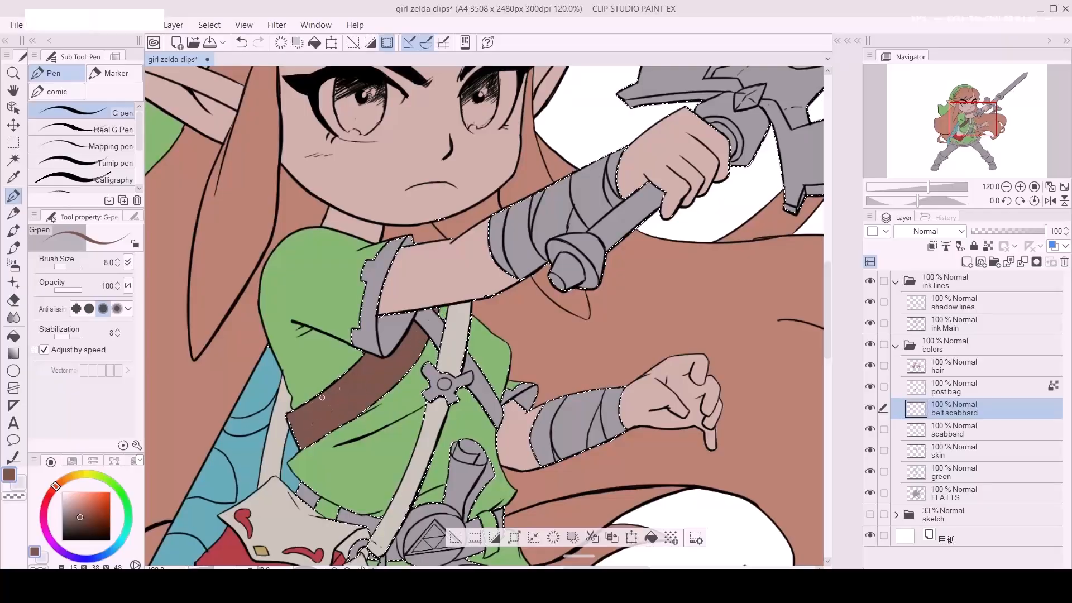
{"action": "key", "text": "ctrl+d"}
Step: Create a new layer directly above the FLATTS layer and name it "belt waist"
{"action": "key", "text": "z"}
{"action": "left_click_drag", "start_coordinate": [503, 330], "coordinate": [473, 373]}
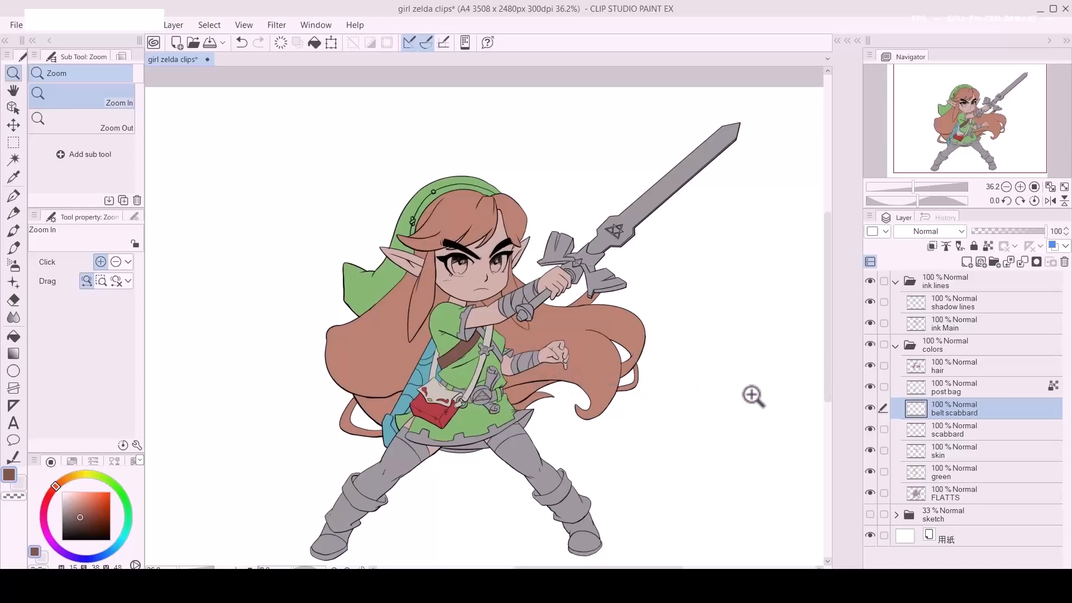
{"action": "left_click_drag", "start_coordinate": [466, 400], "coordinate": [516, 412]}
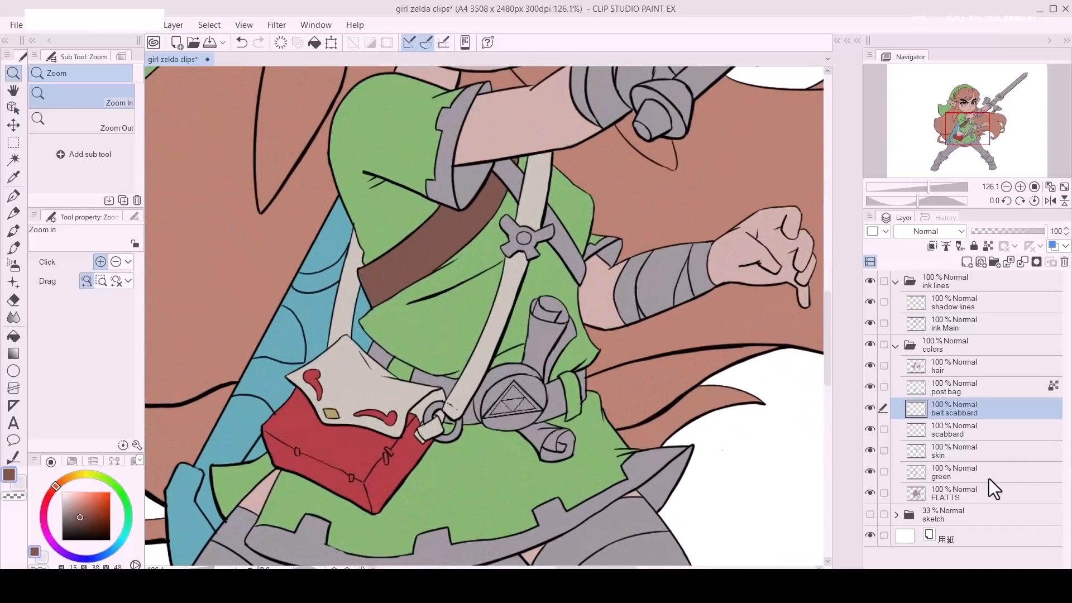
{"action": "left_click", "coordinate": [992, 500]}
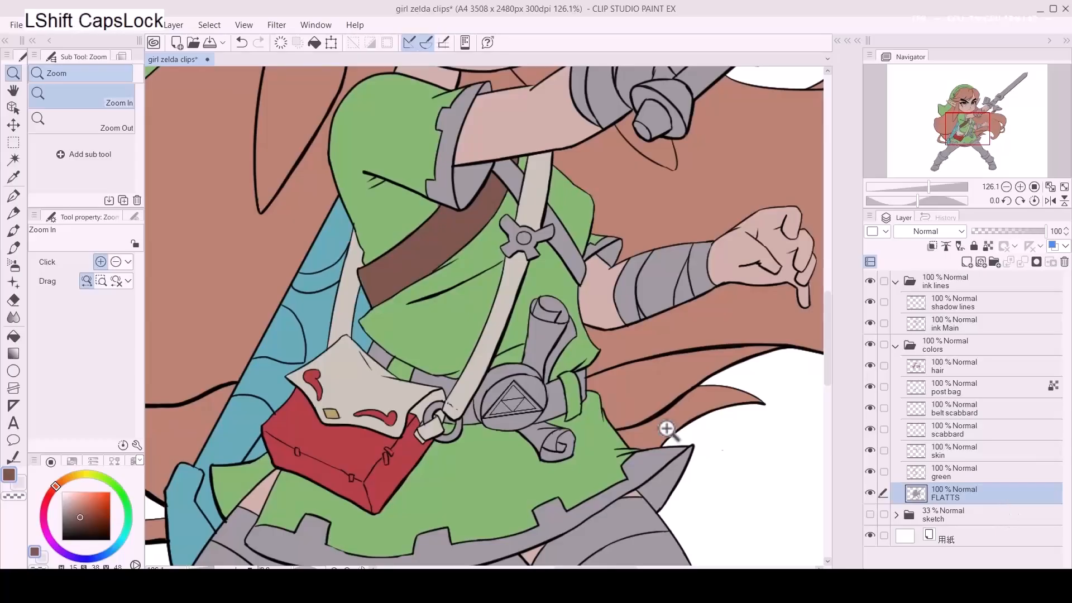
{"action": "key", "text": "ctrl+shift+n"}
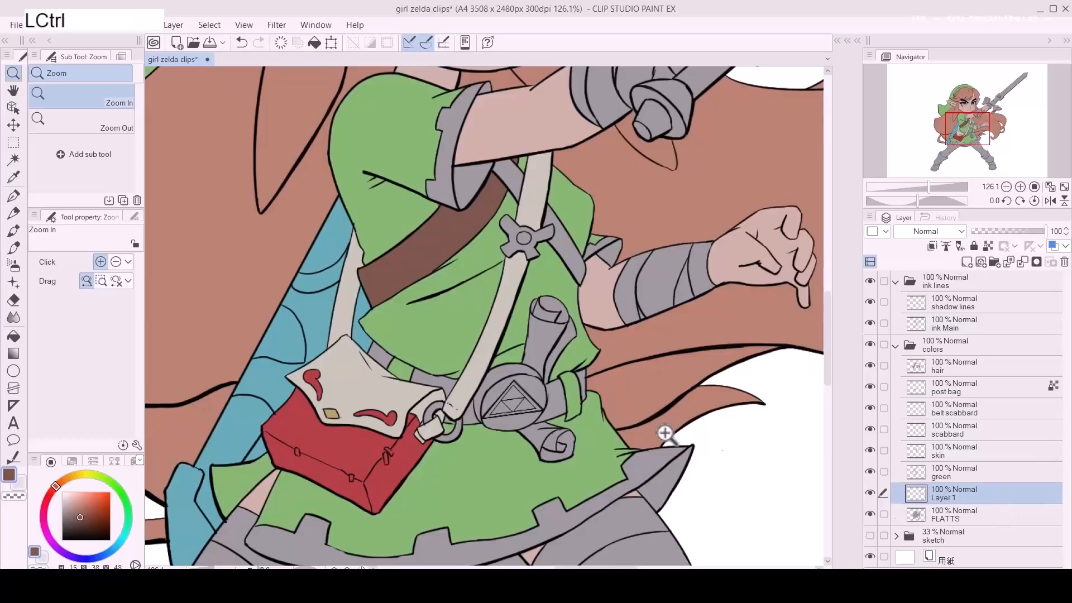
{"action": "double_click", "coordinate": [941, 497]}
{"action": "type", "text": "belt e"}
{"action": "key", "text": "BackSpace"}
{"action": "type", "text": "was"}
{"action": "key", "text": "BackSpace"}
{"action": "type", "text": "i"}
{"action": "key", "text": "Return"}
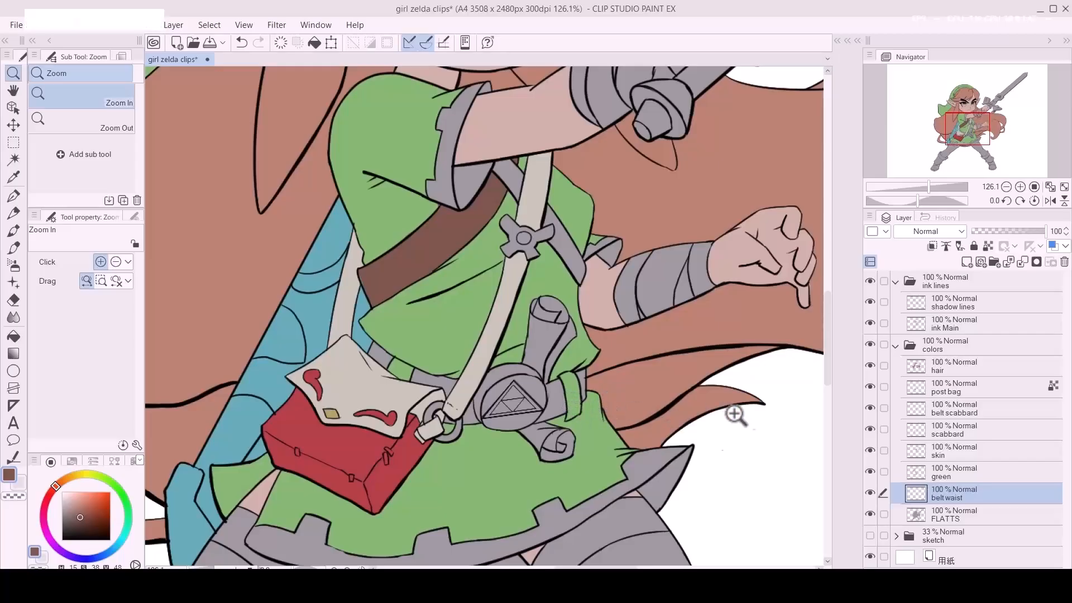
{"action": "left_click", "coordinate": [918, 517], "text": "ctrl"}
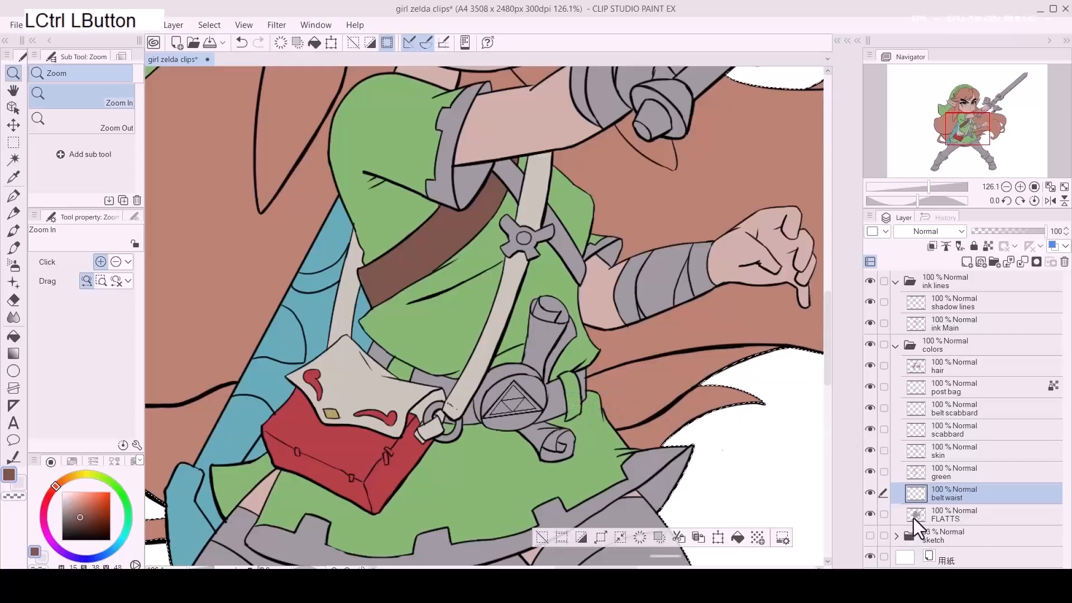
{"action": "key", "text": "ctrl+d"}
Step: On the post bag layer, paint the upper arc of the strap ring with gold sampled from the flap's diamond, using a smaller G-pen
{"action": "left_click", "coordinate": [961, 391]}
{"action": "key", "text": "z"}
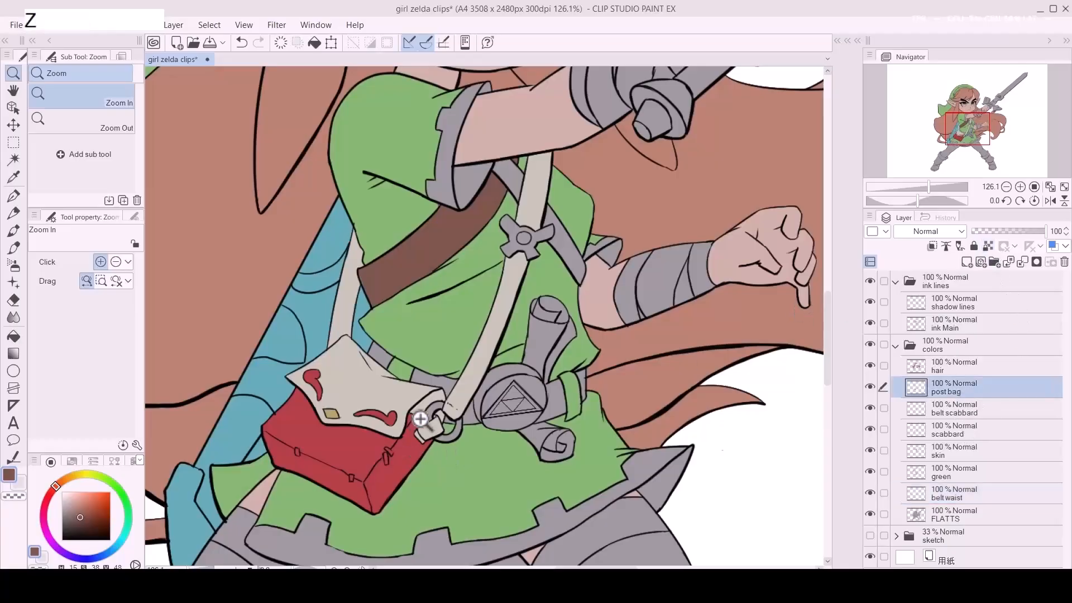
{"action": "left_click", "coordinate": [442, 416]}
{"action": "key", "text": "p"}
{"action": "left_click", "coordinate": [245, 409], "text": "alt"}
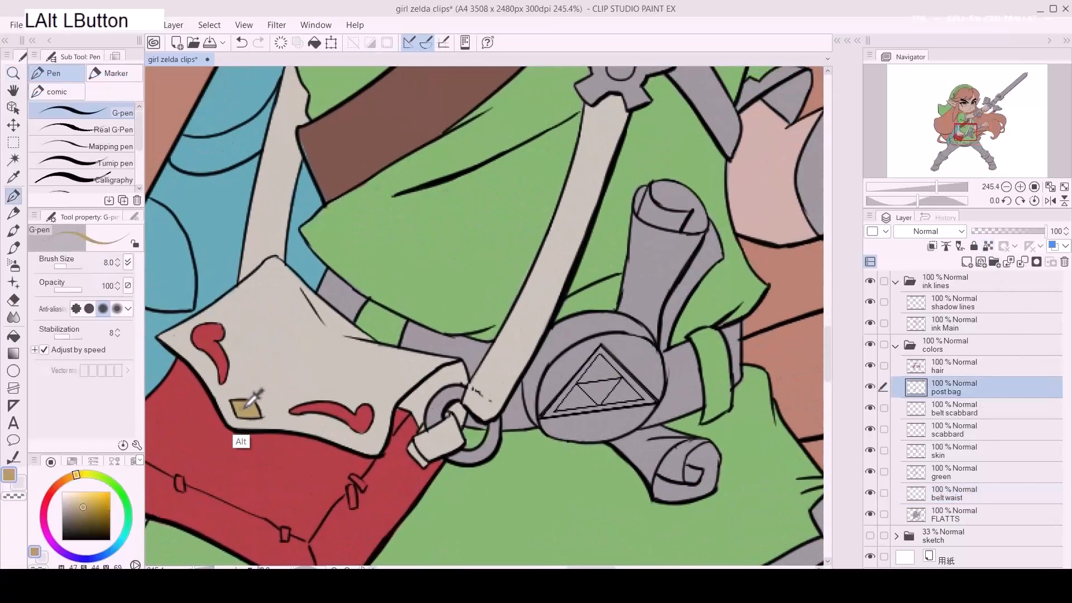
{"action": "key", "text": "z"}
{"action": "left_click", "coordinate": [438, 436]}
{"action": "key", "text": "p"}
{"action": "key", "text": "bracketleft"}
{"action": "key", "text": "bracketleft"}
{"action": "left_click_drag", "start_coordinate": [440, 378], "coordinate": [470, 360]}
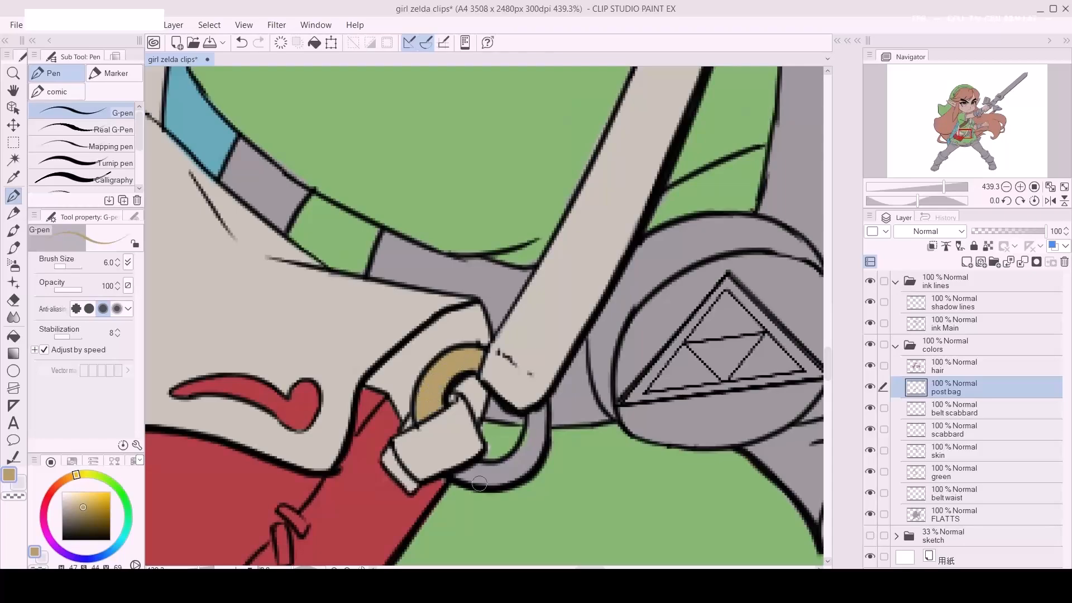
Step: Paint the lower arc of the strap ring in the same gold with a 5 px G-pen
{"action": "left_click_drag", "start_coordinate": [481, 481], "coordinate": [459, 477]}
{"action": "left_click", "coordinate": [419, 521], "text": "alt"}
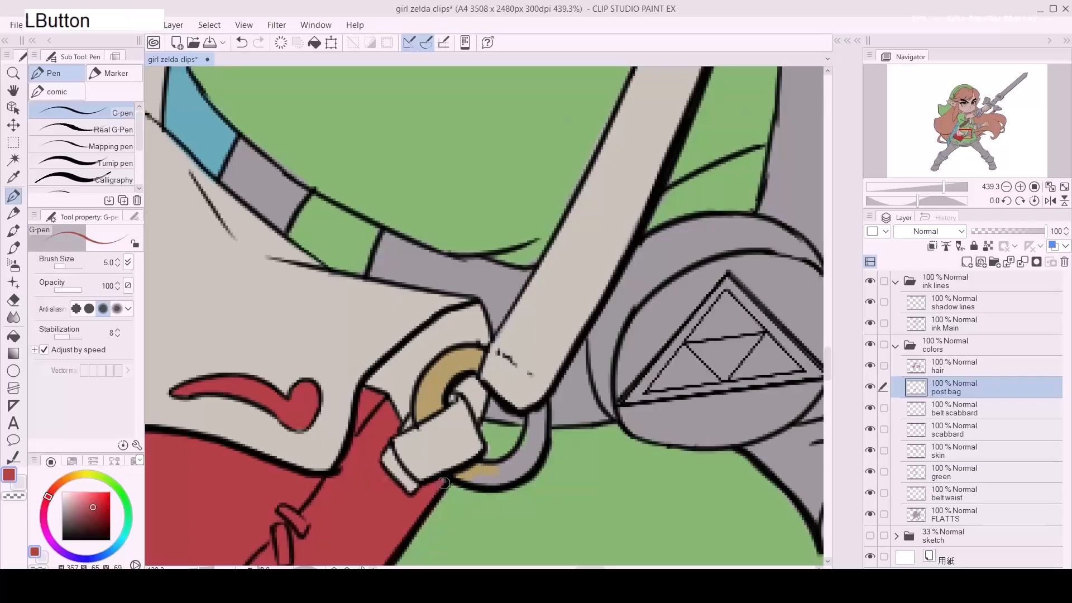
{"action": "left_click", "coordinate": [438, 375], "text": "alt"}
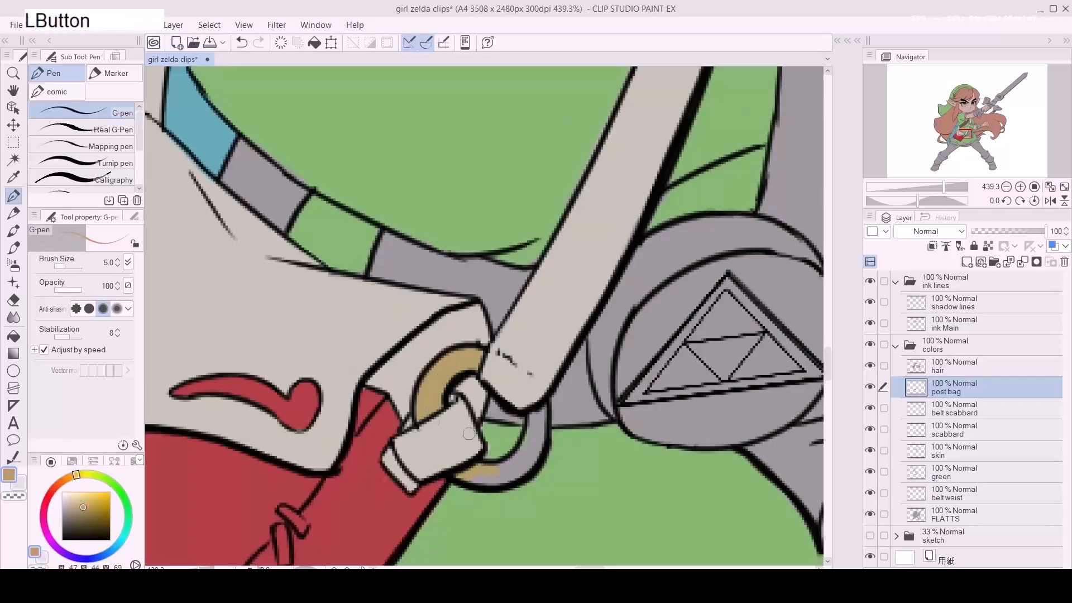
{"action": "left_click_drag", "start_coordinate": [484, 479], "coordinate": [483, 483]}
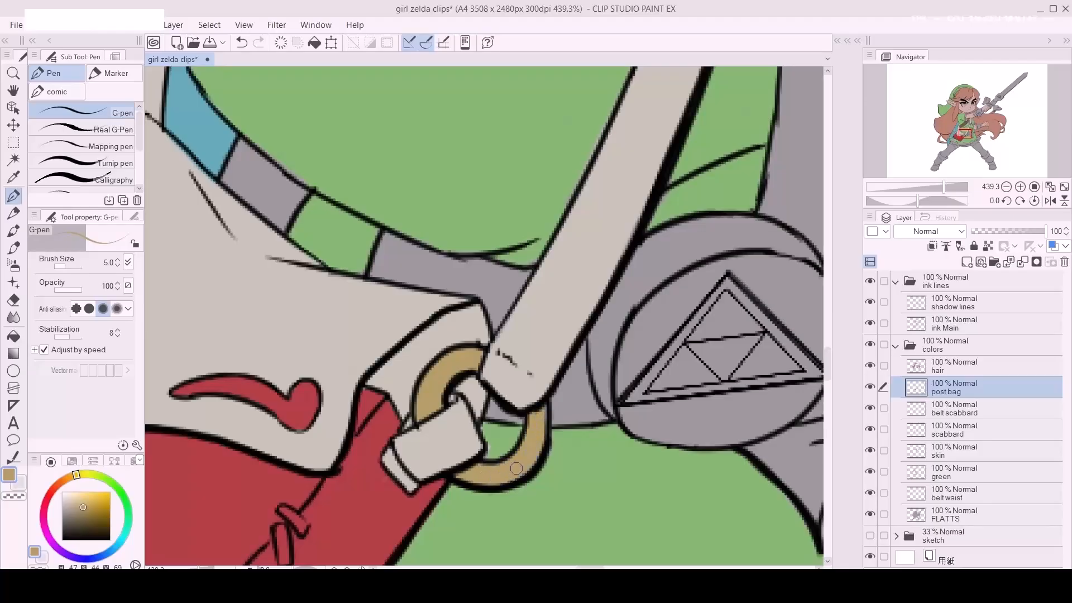
Step: Clean the gold spill inside the strap ring with a 6 px hard eraser and touch up the ring's edge
{"action": "key", "text": "e"}
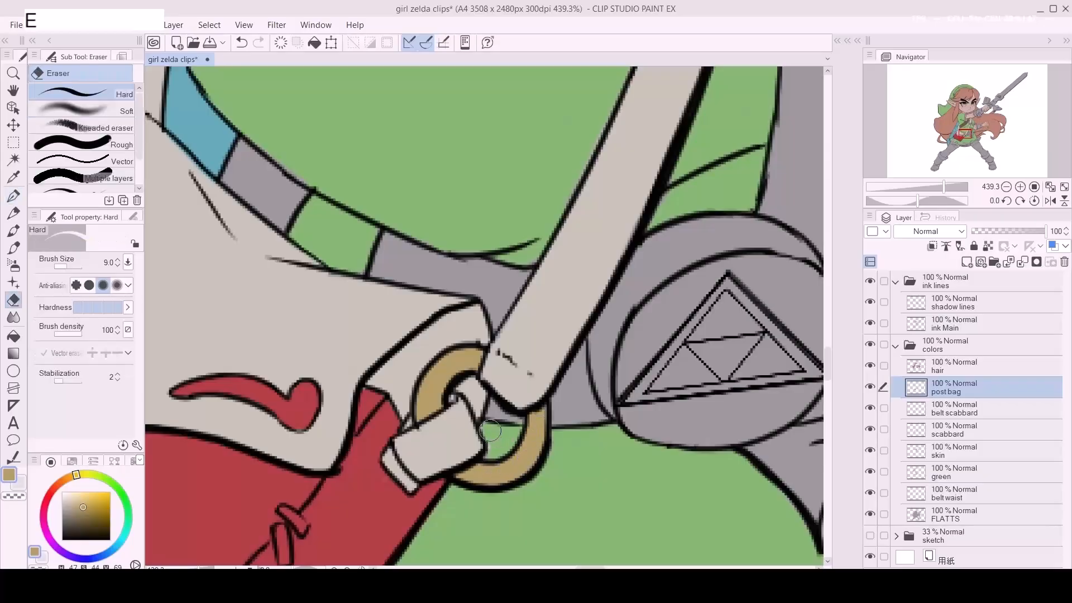
{"action": "left_click", "coordinate": [491, 427]}
{"action": "key", "text": "a"}
{"action": "key", "text": "a"}
{"action": "key", "text": "a"}
{"action": "left_click", "coordinate": [495, 447]}
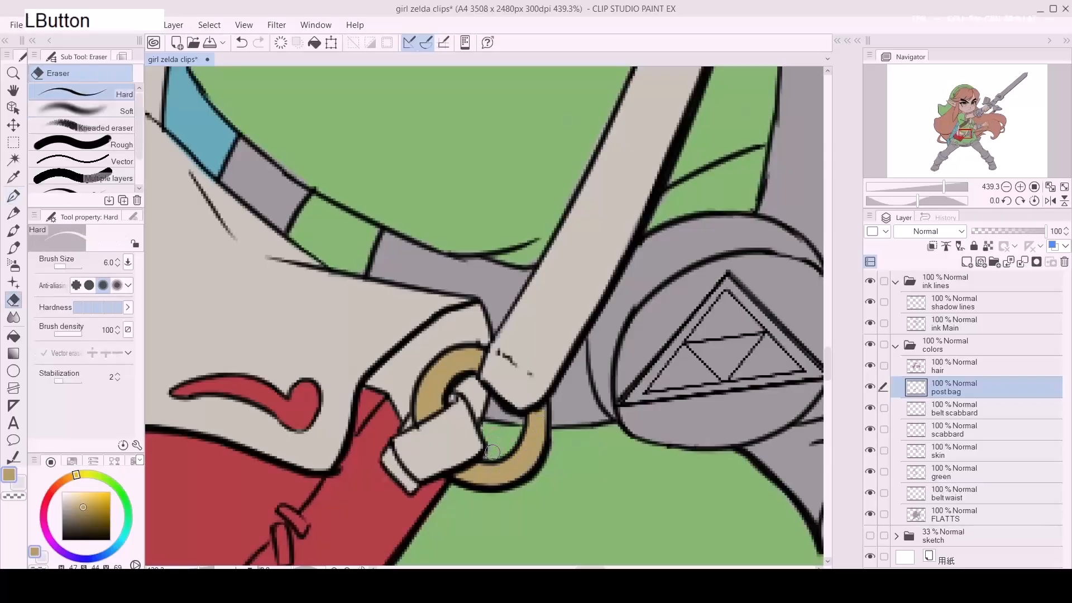
{"action": "key", "text": "p"}
{"action": "left_click_drag", "start_coordinate": [540, 418], "coordinate": [527, 450]}
Step: Select the FLATTS layer's painted area, subtract the green, belt scabbard and hair layers' areas, and activate the belt waist layer
{"action": "key", "text": "z"}
{"action": "key", "text": "space"}
{"action": "mouse_move", "coordinate": [554, 381]}
{"action": "left_mouse_down"}
{"action": "mouse_move", "coordinate": [502, 382]}
{"action": "mouse_move", "coordinate": [516, 412]}
{"action": "left_mouse_up"}
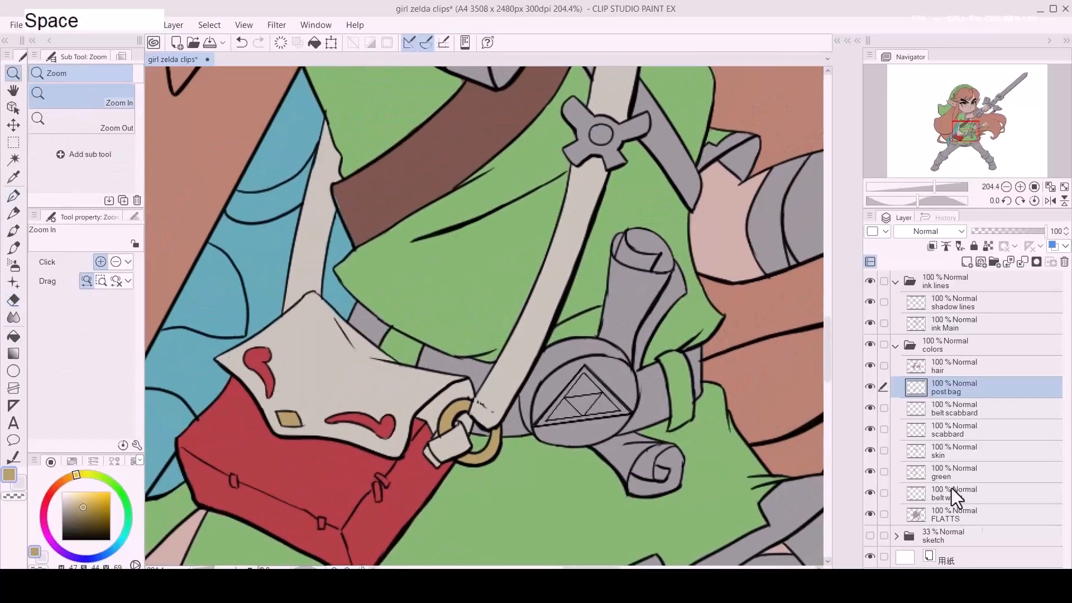
{"action": "left_click", "coordinate": [915, 512], "text": "ctrl"}
{"action": "left_click", "coordinate": [919, 477], "text": "ctrl+alt"}
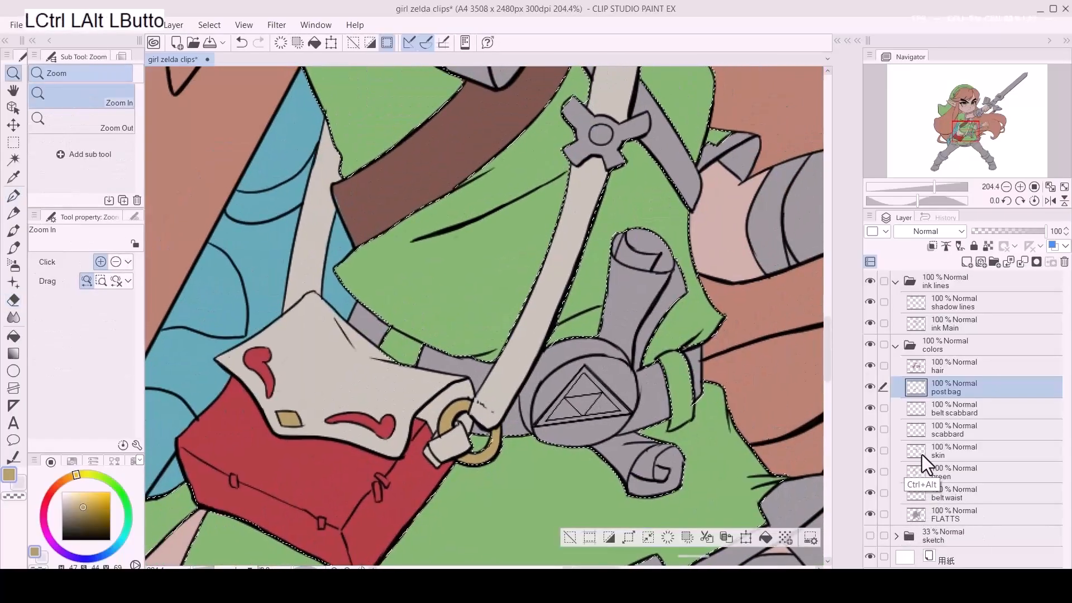
{"action": "left_click", "coordinate": [916, 409], "text": "ctrl+alt"}
{"action": "left_click", "coordinate": [914, 369], "text": "ctrl+alt"}
{"action": "left_click", "coordinate": [947, 494]}
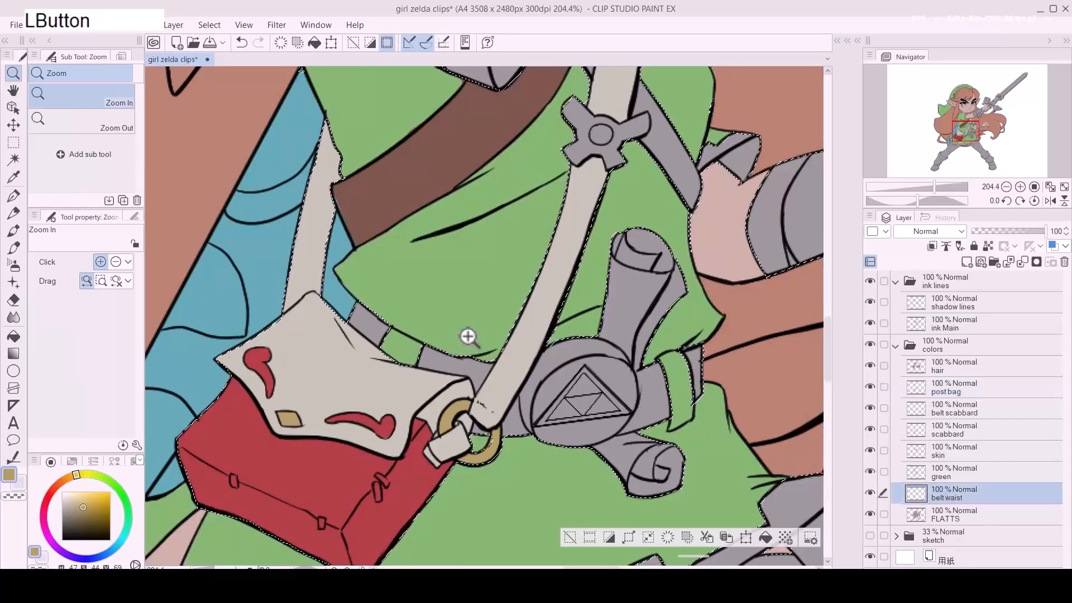
Step: Paint the waist belt sections between the post bag and the buckle with the scabbard belt's brown, using a 10 px G-pen
{"action": "key", "text": "alt"}
{"action": "left_click", "coordinate": [390, 201], "text": "alt"}
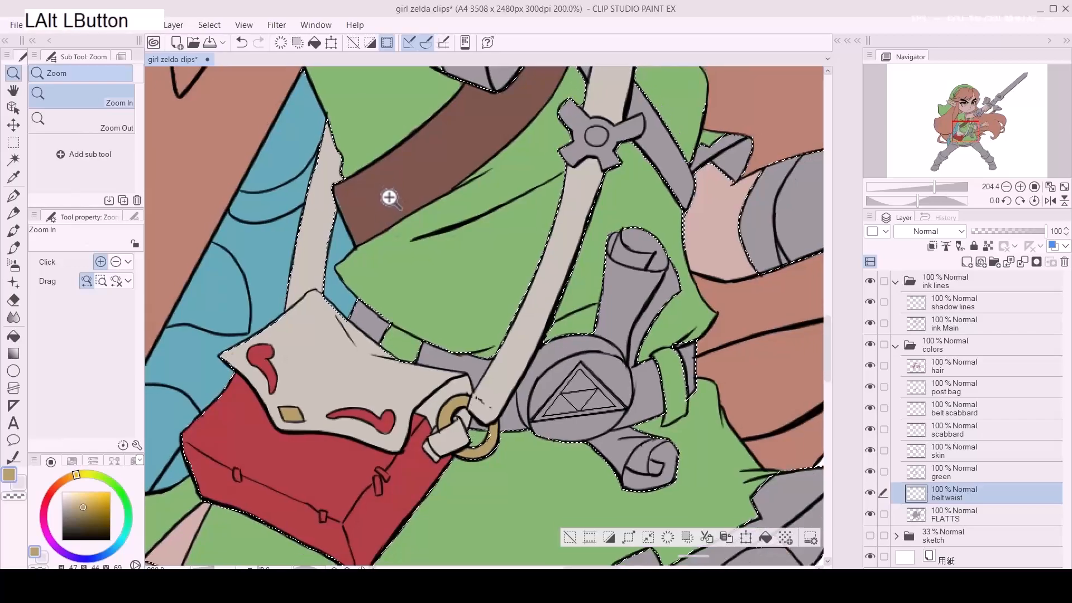
{"action": "key", "text": "p"}
{"action": "left_click", "coordinate": [385, 218], "text": "alt"}
{"action": "key", "text": "bracketright"}
{"action": "key", "text": "bracketright"}
{"action": "key", "text": "bracketright"}
{"action": "key", "text": "bracketright"}
{"action": "mouse_move", "coordinate": [371, 299]}
{"action": "left_mouse_down"}
{"action": "mouse_move", "coordinate": [349, 324]}
{"action": "mouse_move", "coordinate": [378, 302]}
{"action": "mouse_move", "coordinate": [377, 338]}
{"action": "mouse_move", "coordinate": [433, 344]}
{"action": "mouse_move", "coordinate": [443, 334]}
{"action": "mouse_move", "coordinate": [431, 340]}
{"action": "mouse_move", "coordinate": [448, 377]}
{"action": "mouse_move", "coordinate": [485, 371]}
{"action": "mouse_move", "coordinate": [474, 397]}
{"action": "mouse_move", "coordinate": [419, 360]}
{"action": "left_mouse_up"}
{"action": "left_click", "coordinate": [462, 416]}
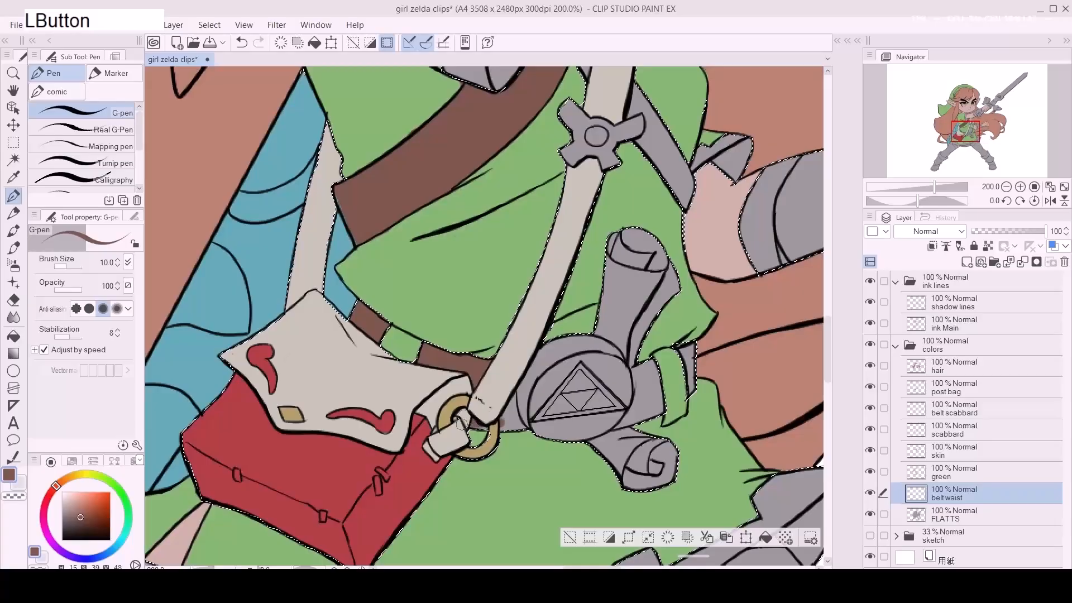
{"action": "left_click_drag", "start_coordinate": [459, 423], "coordinate": [483, 425]}
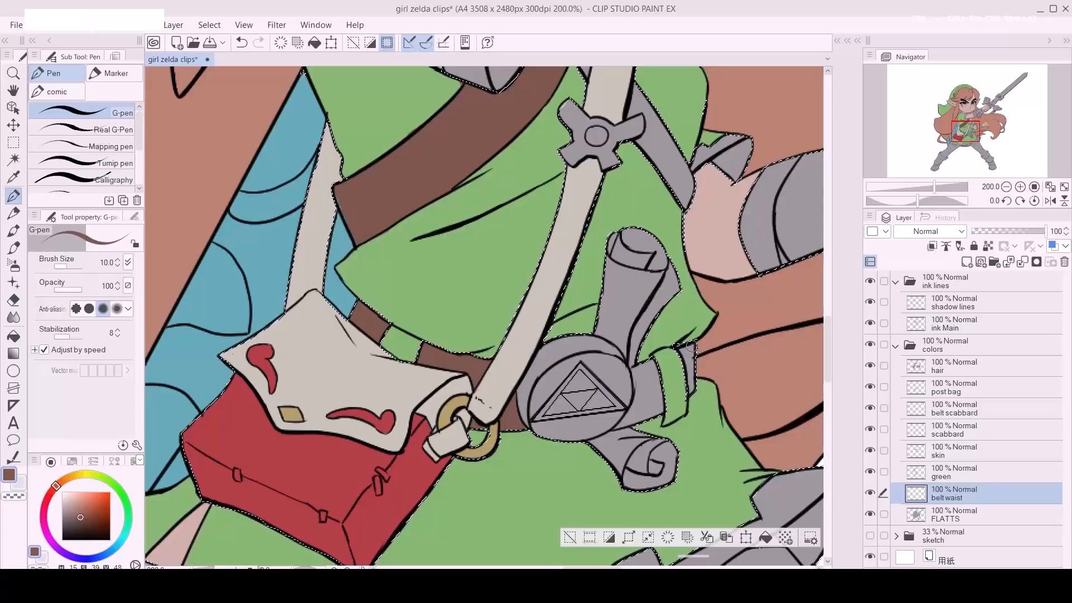
Step: Paint the waist belt section on the buckle's far side brown and fill the belt's remaining edges around the buckle
{"action": "left_click_drag", "start_coordinate": [692, 349], "coordinate": [687, 347]}
{"action": "left_click", "coordinate": [668, 362]}
{"action": "mouse_move", "coordinate": [698, 390]}
{"action": "left_mouse_down"}
{"action": "mouse_move", "coordinate": [651, 365]}
{"action": "mouse_move", "coordinate": [633, 373]}
{"action": "mouse_move", "coordinate": [676, 381]}
{"action": "mouse_move", "coordinate": [647, 418]}
{"action": "left_mouse_up"}
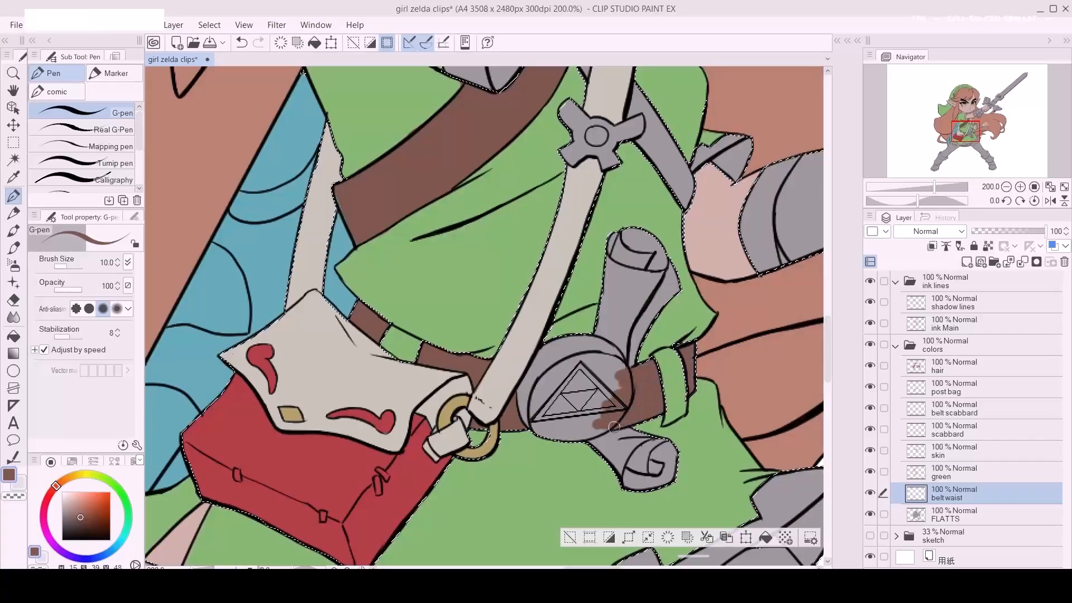
{"action": "left_click_drag", "start_coordinate": [534, 426], "coordinate": [521, 433]}
{"action": "left_click_drag", "start_coordinate": [516, 378], "coordinate": [522, 394]}
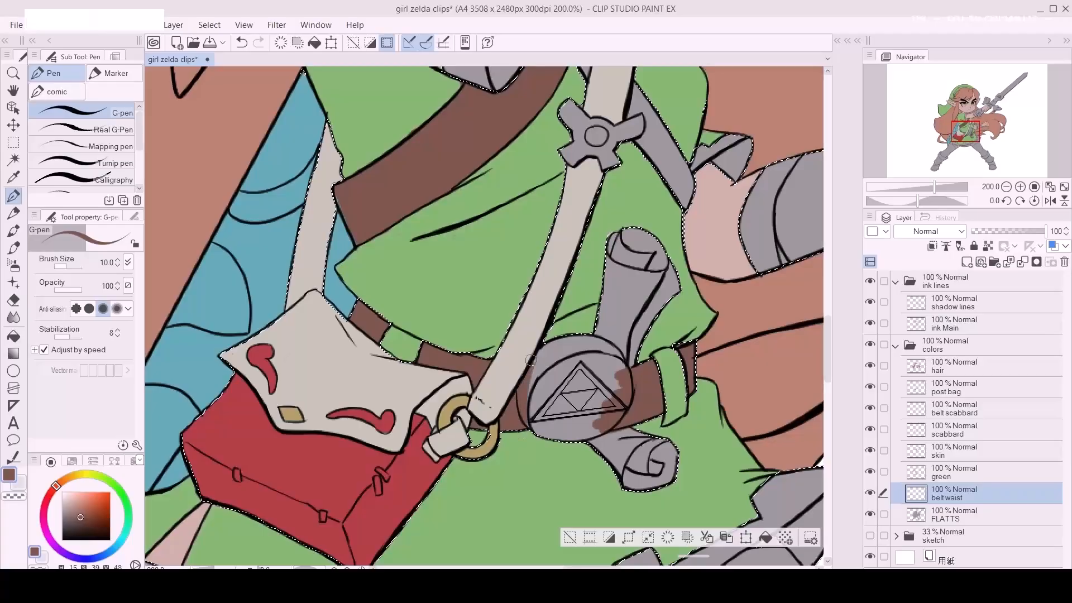
{"action": "left_click_drag", "start_coordinate": [396, 332], "coordinate": [373, 328]}
{"action": "mouse_move", "coordinate": [521, 349]}
{"action": "left_mouse_down"}
{"action": "mouse_move", "coordinate": [538, 370]}
{"action": "mouse_move", "coordinate": [546, 343]}
{"action": "mouse_move", "coordinate": [522, 379]}
{"action": "left_mouse_up"}
Step: Paint the round Triforce belt buckle with the flap diamond's gold using a 15 px G-pen, and clear the selection
{"action": "key", "text": "alt"}
{"action": "left_click", "coordinate": [293, 409], "text": "alt"}
{"action": "key", "text": "d"}
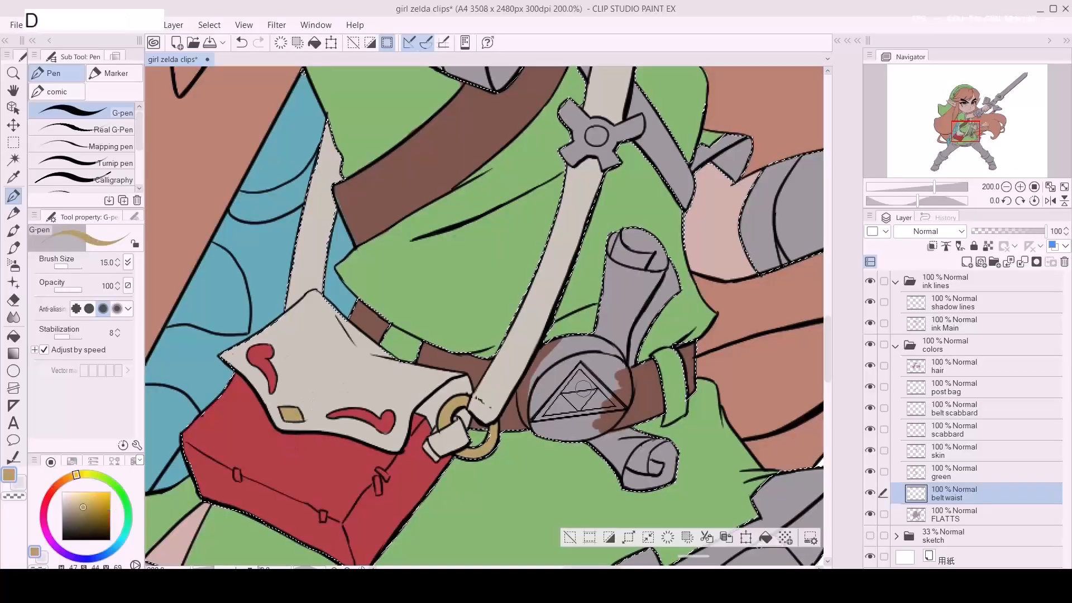
{"action": "mouse_move", "coordinate": [580, 385]}
{"action": "left_mouse_down"}
{"action": "mouse_move", "coordinate": [574, 415]}
{"action": "mouse_move", "coordinate": [544, 410]}
{"action": "mouse_move", "coordinate": [559, 403]}
{"action": "mouse_move", "coordinate": [539, 379]}
{"action": "mouse_move", "coordinate": [534, 415]}
{"action": "mouse_move", "coordinate": [526, 390]}
{"action": "left_mouse_up"}
{"action": "key", "text": "a"}
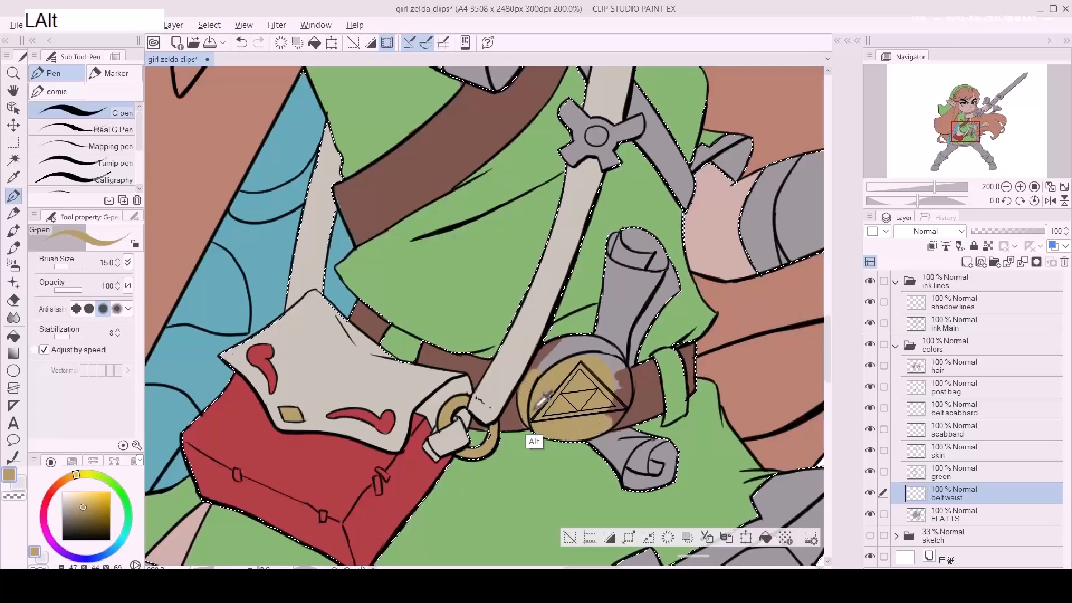
{"action": "left_click", "coordinate": [508, 434], "text": "alt"}
{"action": "left_click", "coordinate": [527, 384], "text": "alt"}
{"action": "left_click_drag", "start_coordinate": [547, 349], "coordinate": [545, 372]}
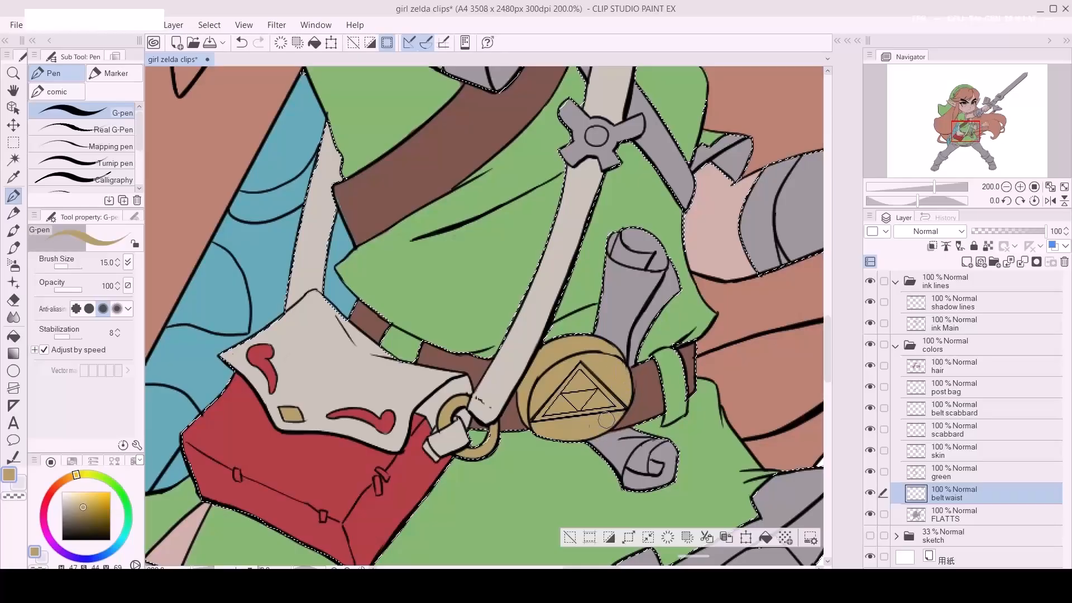
{"action": "key", "text": "ctrl+d"}
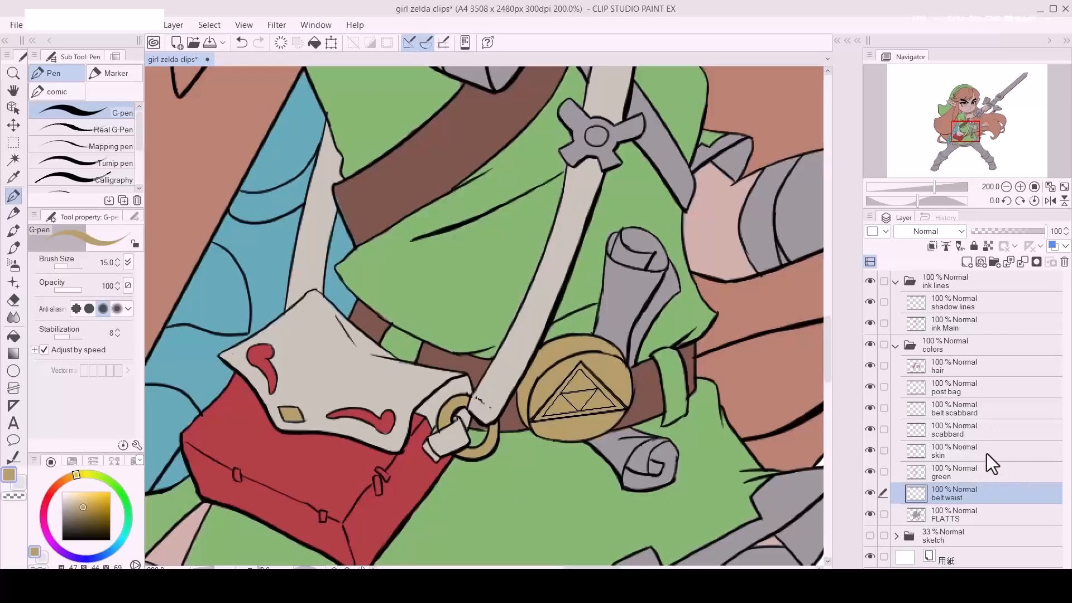
Step: On the belt scabbard layer, touch up the belt's lower end beside the bag strap with its brown and a smaller G-pen
{"action": "left_click", "coordinate": [979, 434]}
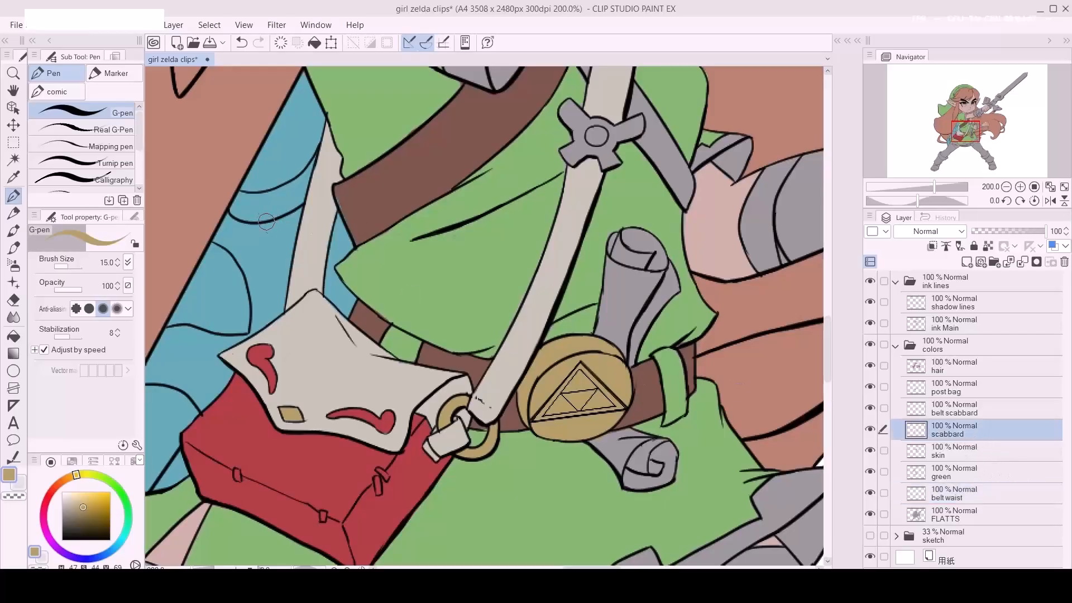
{"action": "left_click", "coordinate": [948, 412]}
{"action": "left_click", "coordinate": [375, 223], "text": "alt"}
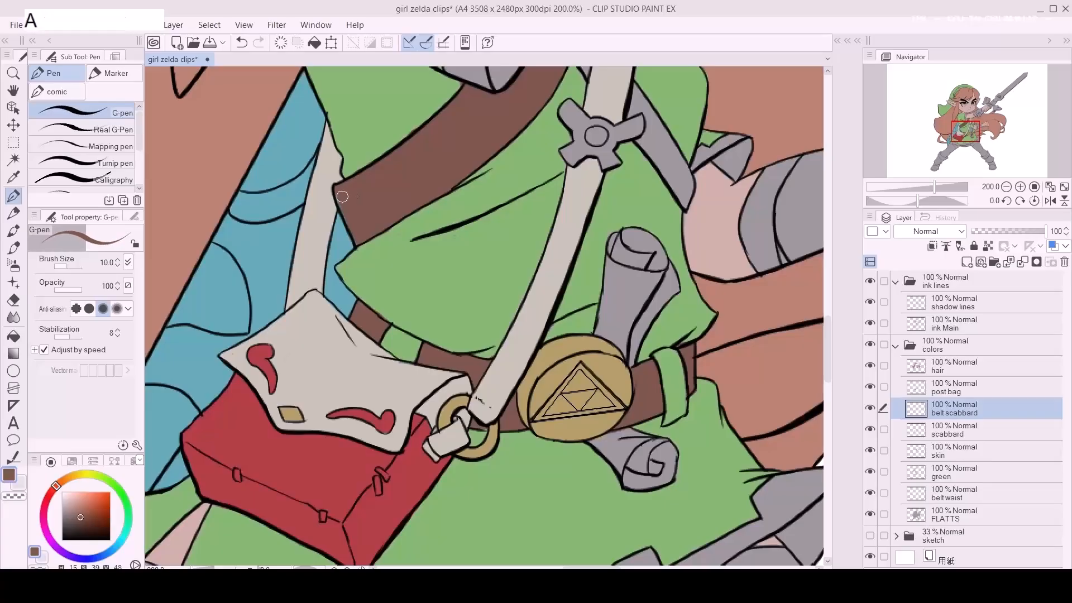
{"action": "left_click_drag", "start_coordinate": [340, 195], "coordinate": [342, 210]}
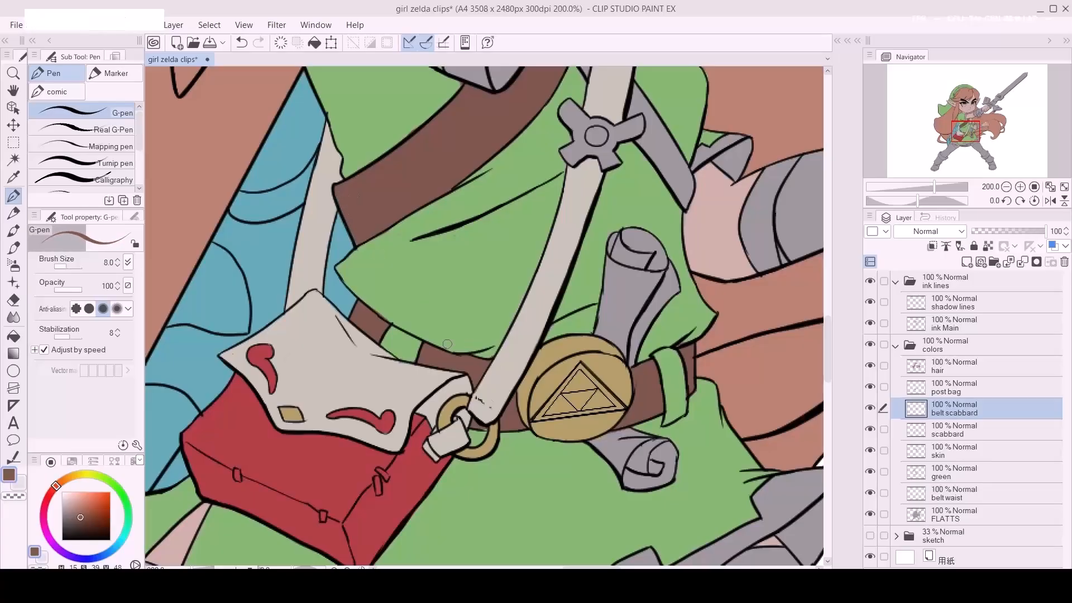
Step: Erase stray brown along the scabbard belt's lower edge and, on the belt waist layer, along the waist belt's upper edge
{"action": "key", "text": "e"}
{"action": "left_click_drag", "start_coordinate": [383, 247], "coordinate": [356, 234]}
{"action": "key", "text": "p"}
{"action": "left_click", "coordinate": [972, 491]}
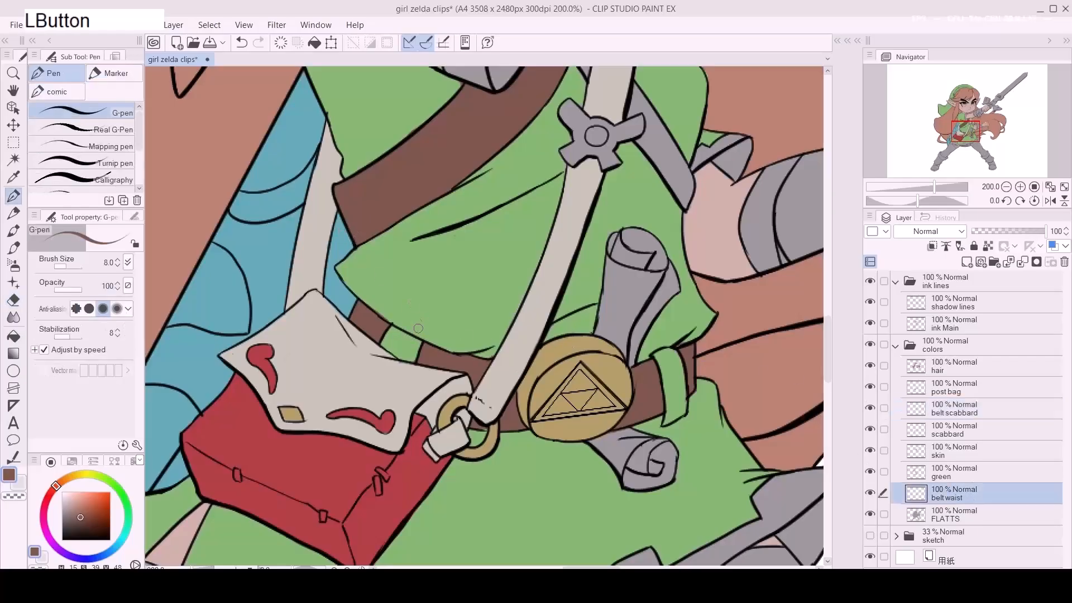
{"action": "key", "text": "e"}
{"action": "left_click", "coordinate": [373, 304]}
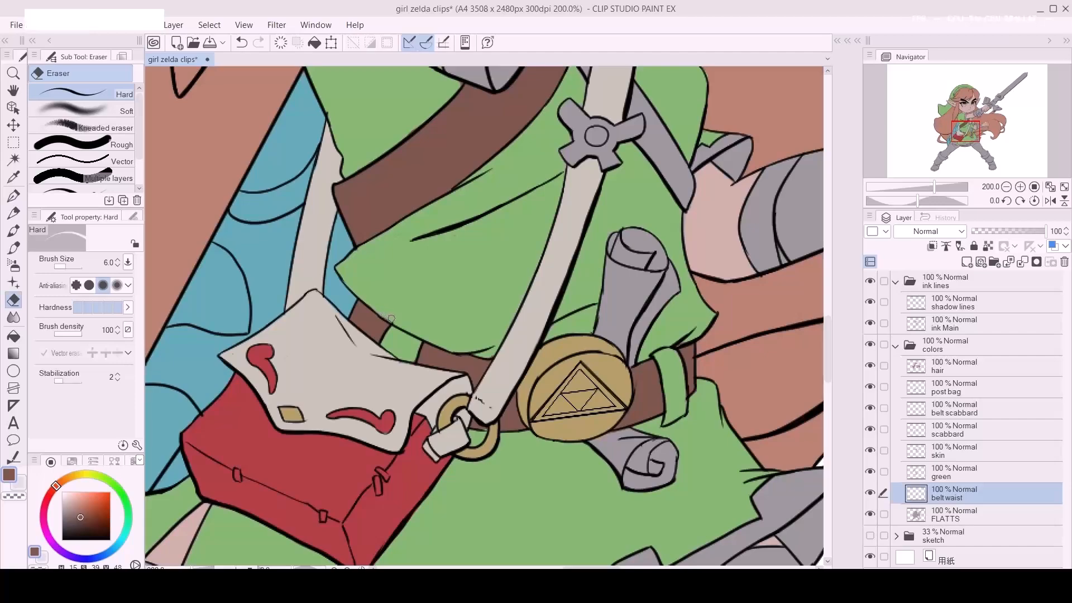
Step: On the green layer, fill the gap along the waist belt's upper edge with the tunic's green using a 6 px G-pen
{"action": "key", "text": "z"}
{"action": "left_click_drag", "start_coordinate": [394, 302], "coordinate": [440, 306]}
{"action": "left_click", "coordinate": [992, 474]}
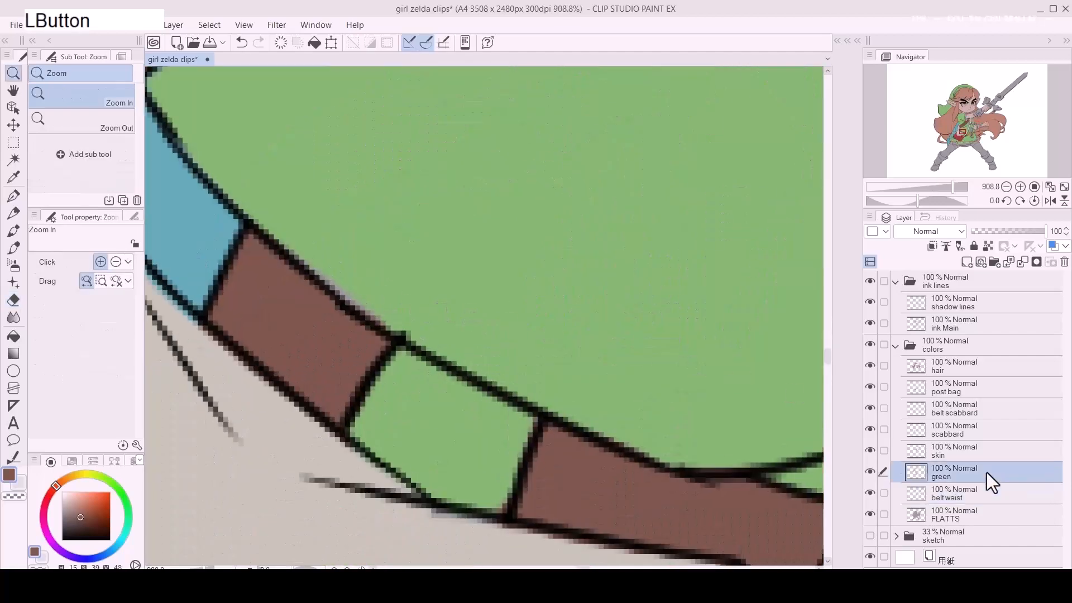
{"action": "key", "text": "p"}
{"action": "left_click", "coordinate": [498, 314], "text": "alt"}
{"action": "key", "text": "a"}
{"action": "left_click_drag", "start_coordinate": [293, 234], "coordinate": [326, 267]}
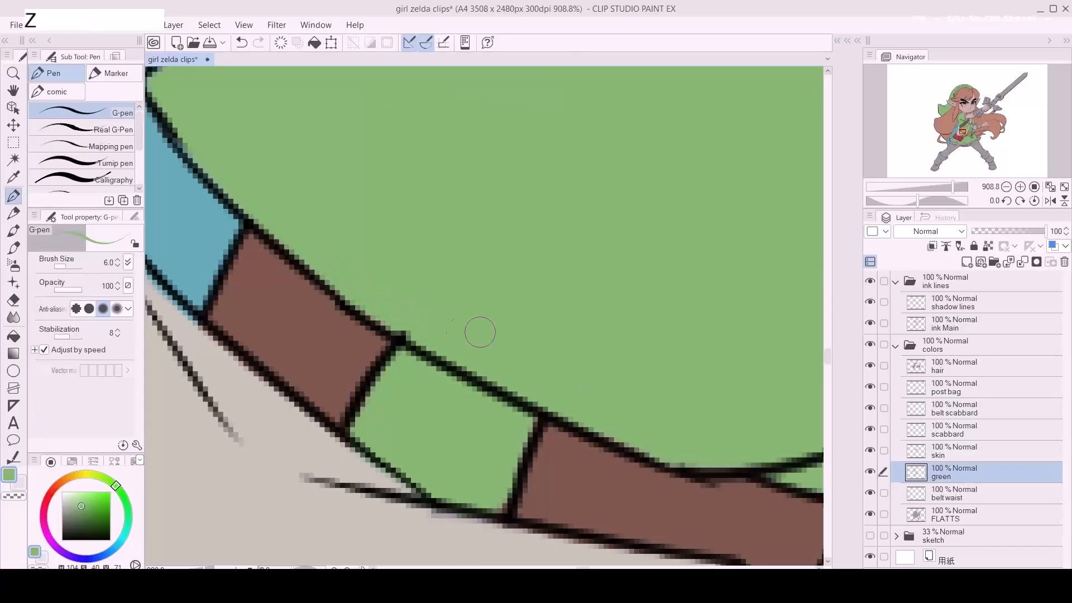
Step: Look over the torso, skirt and legs for areas still uncoloured
{"action": "key", "text": "/"}
{"action": "left_click_drag", "start_coordinate": [502, 326], "coordinate": [390, 329]}
{"action": "key", "text": "space"}
{"action": "left_click_drag", "start_coordinate": [605, 354], "coordinate": [465, 338]}
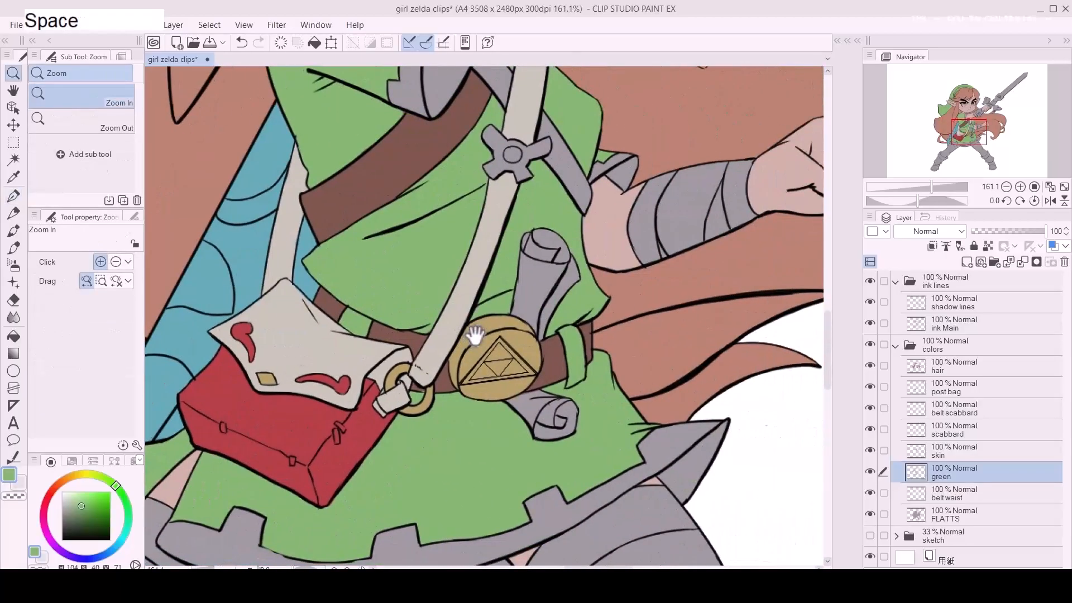
{"action": "left_click_drag", "start_coordinate": [660, 282], "coordinate": [598, 334]}
{"action": "left_click_drag", "start_coordinate": [598, 335], "coordinate": [582, 334]}
{"action": "left_click_drag", "start_coordinate": [653, 314], "coordinate": [631, 330]}
{"action": "key", "text": "space"}
{"action": "left_click_drag", "start_coordinate": [631, 330], "coordinate": [610, 352]}
{"action": "key", "text": "space"}
{"action": "left_click_drag", "start_coordinate": [609, 299], "coordinate": [580, 437]}
{"action": "left_click_drag", "start_coordinate": [583, 319], "coordinate": [570, 429]}
{"action": "left_click_drag", "start_coordinate": [636, 368], "coordinate": [645, 348]}
{"action": "left_click_drag", "start_coordinate": [561, 358], "coordinate": [644, 356]}
{"action": "key", "text": "space"}
{"action": "left_click_drag", "start_coordinate": [687, 404], "coordinate": [778, 285]}
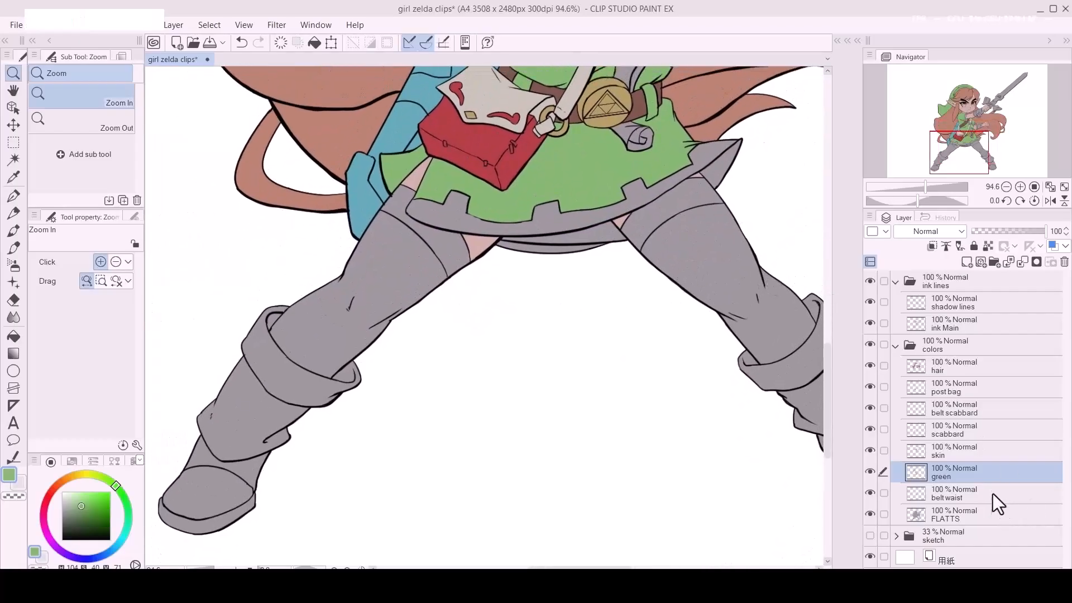
Step: Create a new layer directly above FLATTS and name it boots
{"action": "left_click", "coordinate": [993, 516]}
{"action": "key", "text": "ctrl+shift+n"}
{"action": "key", "text": "p"}
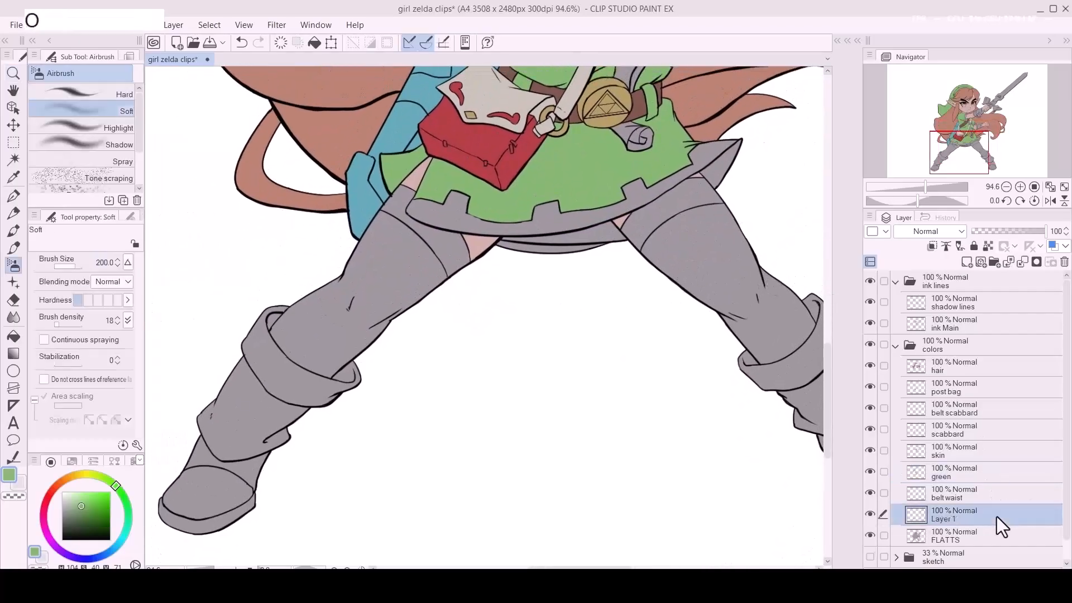
{"action": "key", "text": "t"}
{"action": "left_click_drag", "start_coordinate": [935, 523], "coordinate": [942, 529]}
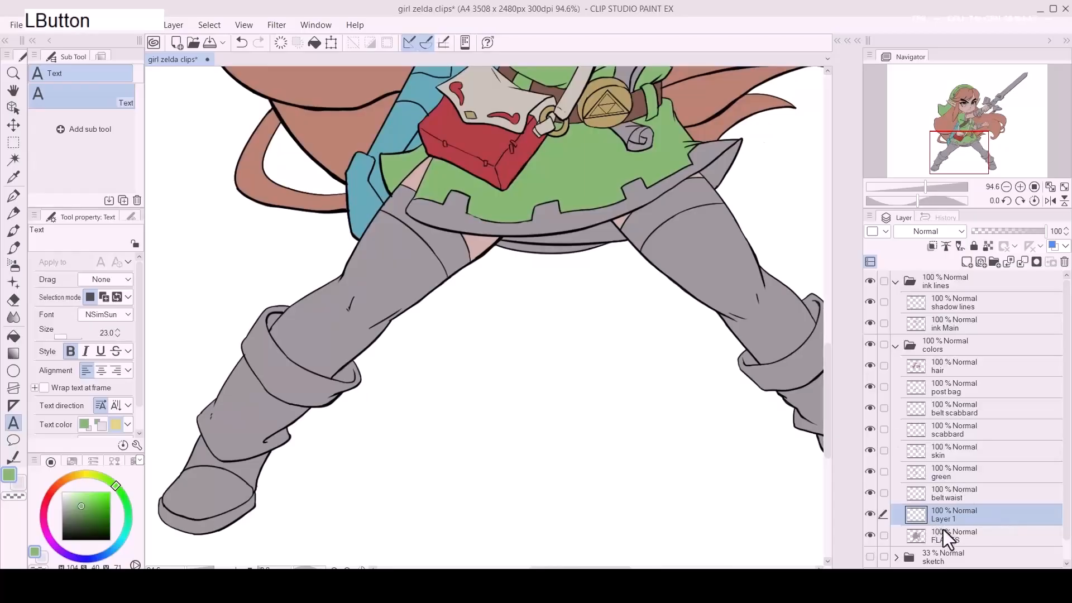
{"action": "double_click", "coordinate": [944, 519]}
{"action": "type", "text": "bo"}
{"action": "key", "text": "Return"}
Step: Sample the belt's brown for the G-pen and select the character's silhouette from the FLATTS layer
{"action": "left_click_drag", "start_coordinate": [558, 268], "coordinate": [567, 332]}
{"action": "key", "text": "p"}
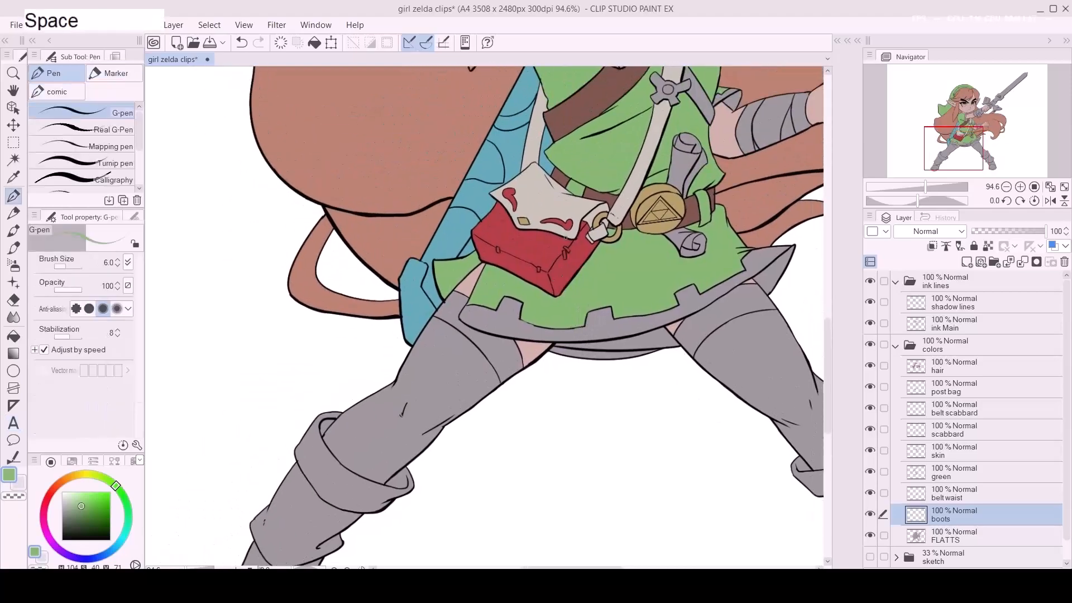
{"action": "left_click", "coordinate": [581, 127], "text": "alt"}
{"action": "left_click_drag", "start_coordinate": [690, 488], "coordinate": [703, 418]}
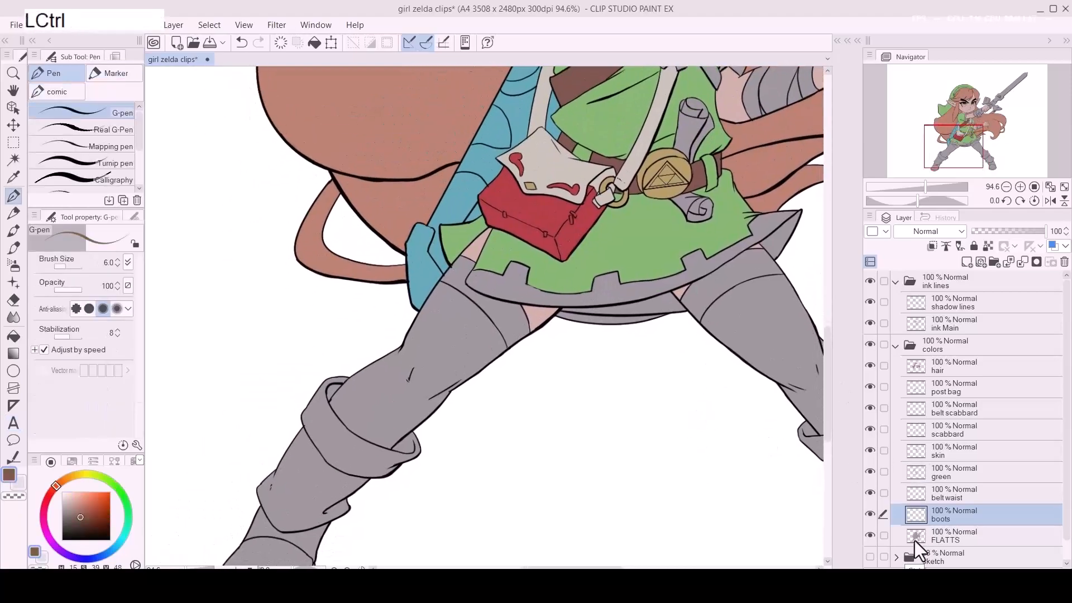
{"action": "left_click", "coordinate": [915, 539], "text": "ctrl"}
{"action": "left_click_drag", "start_coordinate": [672, 504], "coordinate": [468, 383]}
{"action": "key", "text": "p"}
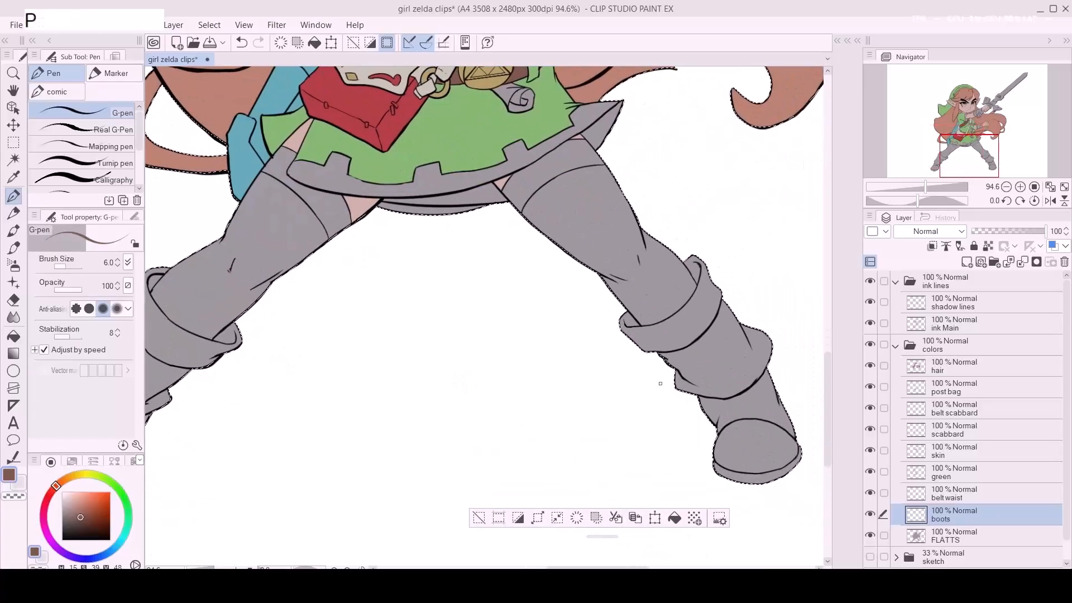
Step: Enlarge the G-pen and paint the illustration's right boot brown from the sole up to the lower part of its cuff
{"action": "key", "text": "d"}
{"action": "key", "text": "p"}
{"action": "key", "text": "d"}
{"action": "key", "text": "d"}
{"action": "key", "text": "d"}
{"action": "key", "text": "d"}
{"action": "key", "text": "d"}
{"action": "key", "text": "d"}
{"action": "key", "text": "d"}
{"action": "key", "text": "d"}
{"action": "key", "text": "d"}
{"action": "key", "text": "d"}
{"action": "key", "text": "d"}
{"action": "key", "text": "d"}
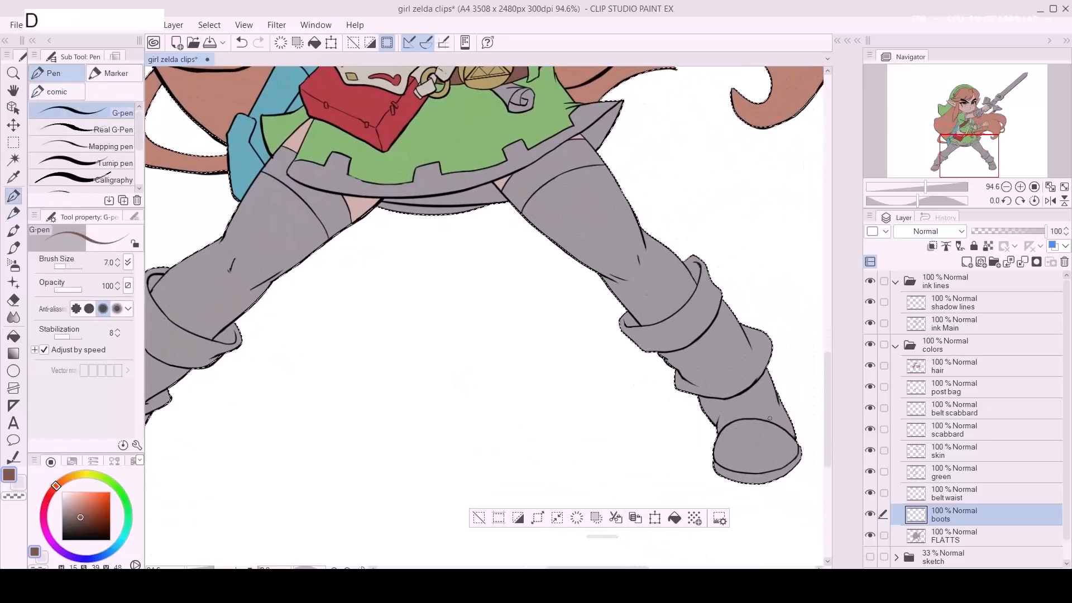
{"action": "mouse_move", "coordinate": [743, 445]}
{"action": "left_mouse_down"}
{"action": "mouse_move", "coordinate": [746, 487]}
{"action": "mouse_move", "coordinate": [650, 427]}
{"action": "mouse_move", "coordinate": [727, 367]}
{"action": "left_mouse_up"}
{"action": "left_click_drag", "start_coordinate": [657, 376], "coordinate": [692, 334]}
Step: Paint the foot and shaft of the illustration's left boot with the same brown
{"action": "left_click_drag", "start_coordinate": [425, 444], "coordinate": [700, 371]}
{"action": "mouse_move", "coordinate": [374, 390]}
{"action": "left_mouse_down"}
{"action": "mouse_move", "coordinate": [293, 398]}
{"action": "mouse_move", "coordinate": [350, 324]}
{"action": "mouse_move", "coordinate": [417, 299]}
{"action": "mouse_move", "coordinate": [358, 256]}
{"action": "left_mouse_up"}
{"action": "left_click_drag", "start_coordinate": [502, 345], "coordinate": [483, 412]}
{"action": "key", "text": "a"}
{"action": "left_click_drag", "start_coordinate": [482, 376], "coordinate": [443, 392]}
Step: Paint the left boot's folded cuff brown up to the leg, using the G-pen at 17.5 px and 25 px
{"action": "key", "text": "a"}
{"action": "key", "text": "a"}
{"action": "key", "text": "a"}
{"action": "key", "text": "a"}
{"action": "key", "text": "a"}
{"action": "key", "text": "a"}
{"action": "key", "text": "a"}
{"action": "key", "text": "a"}
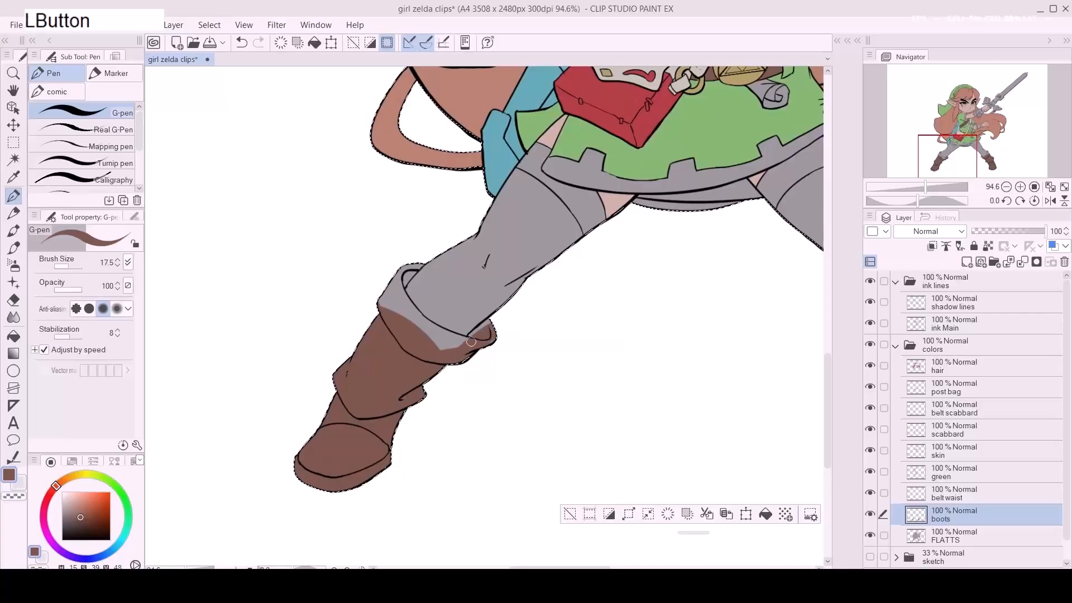
{"action": "mouse_move", "coordinate": [475, 337]}
{"action": "left_mouse_down"}
{"action": "mouse_move", "coordinate": [512, 310]}
{"action": "mouse_move", "coordinate": [477, 332]}
{"action": "left_mouse_up"}
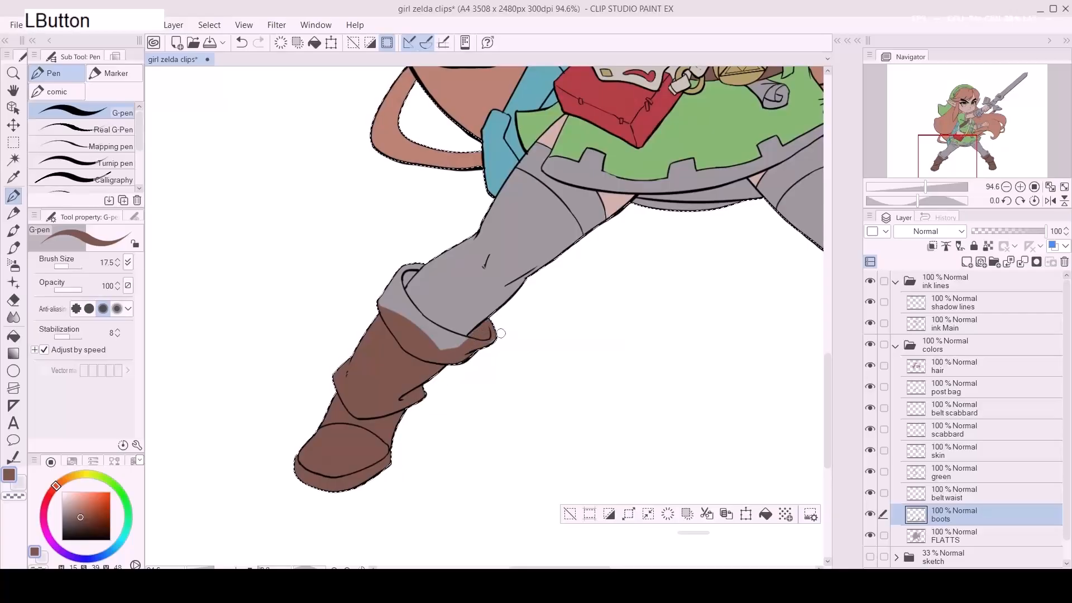
{"action": "mouse_move", "coordinate": [384, 303]}
{"action": "left_mouse_down"}
{"action": "mouse_move", "coordinate": [435, 250]}
{"action": "mouse_move", "coordinate": [408, 270]}
{"action": "mouse_move", "coordinate": [419, 258]}
{"action": "mouse_move", "coordinate": [403, 331]}
{"action": "mouse_move", "coordinate": [389, 308]}
{"action": "mouse_move", "coordinate": [420, 329]}
{"action": "mouse_move", "coordinate": [390, 283]}
{"action": "left_mouse_up"}
{"action": "key", "text": "d"}
{"action": "key", "text": "d"}
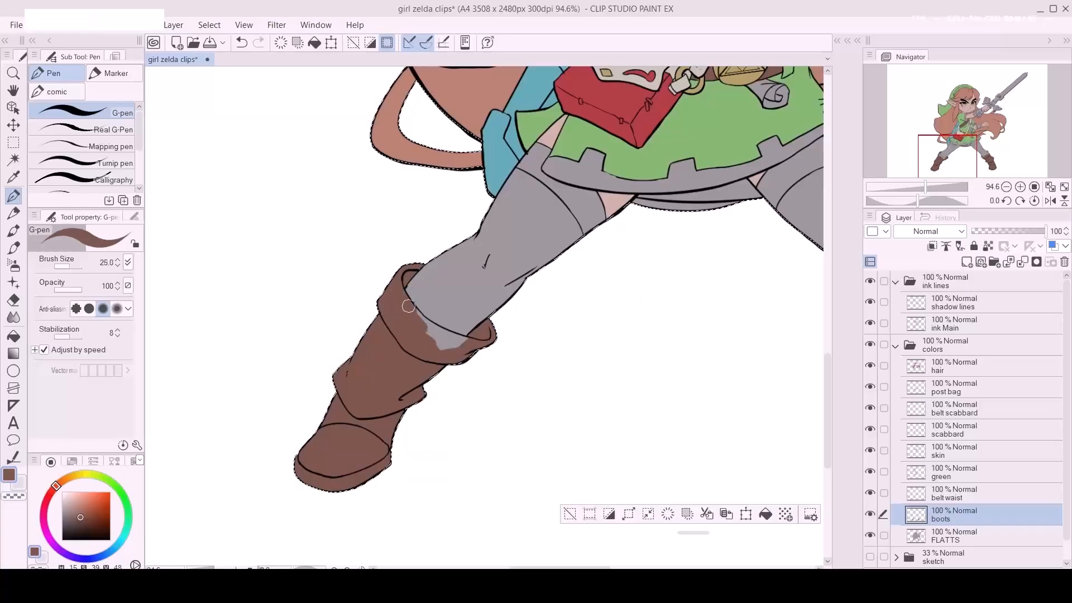
{"action": "mouse_move", "coordinate": [436, 341]}
{"action": "left_mouse_down"}
{"action": "mouse_move", "coordinate": [413, 322]}
{"action": "mouse_move", "coordinate": [428, 328]}
{"action": "left_mouse_up"}
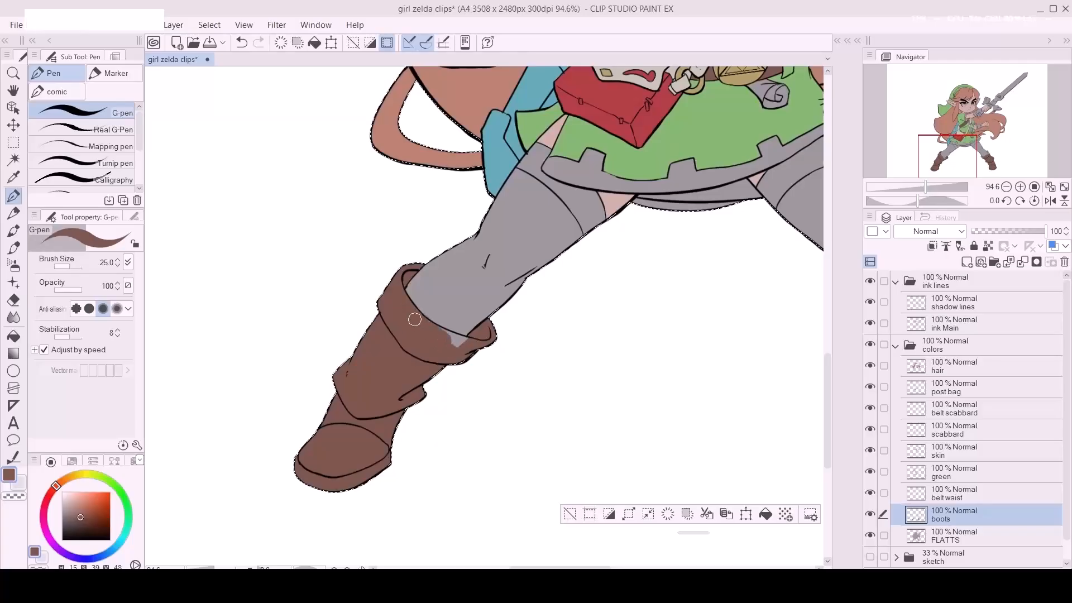
Step: Touch up the left boot's cuff with brown and erase the overspill along its rim with the hard eraser
{"action": "key", "text": "z"}
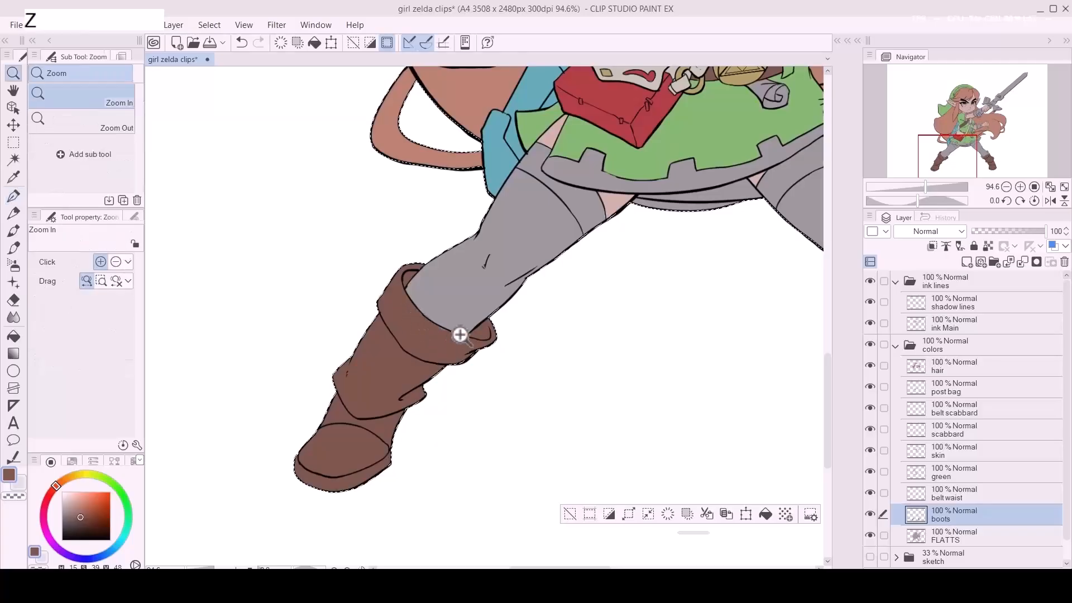
{"action": "left_click", "coordinate": [460, 337]}
{"action": "key", "text": "p"}
{"action": "left_click_drag", "start_coordinate": [437, 334], "coordinate": [467, 352]}
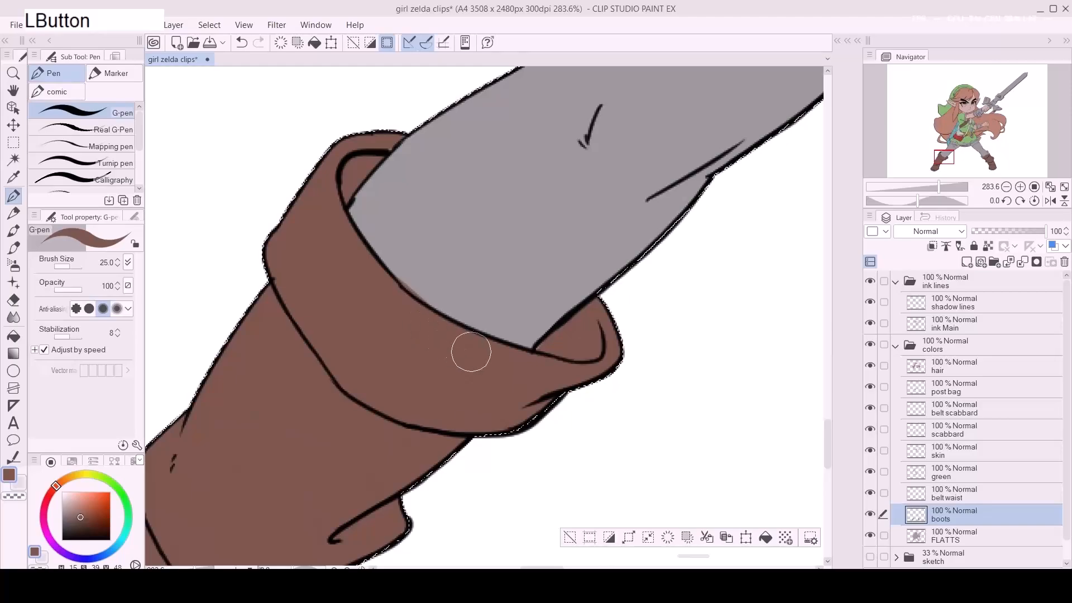
{"action": "key", "text": "e"}
{"action": "mouse_move", "coordinate": [403, 272]}
{"action": "left_mouse_down"}
{"action": "mouse_move", "coordinate": [424, 294]}
{"action": "mouse_move", "coordinate": [397, 273]}
{"action": "left_mouse_up"}
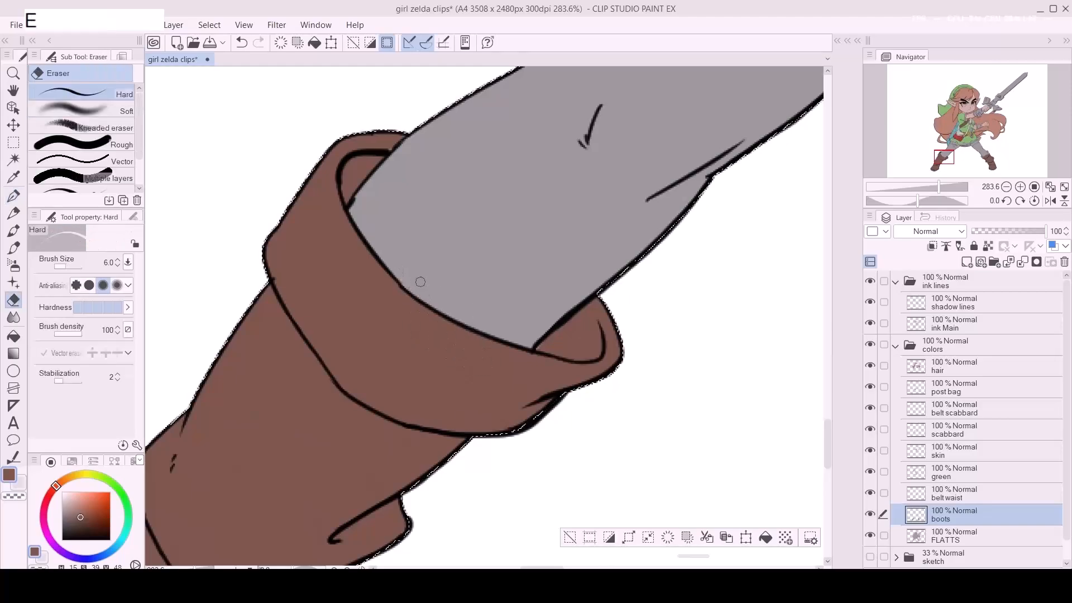
{"action": "key", "text": "p"}
{"action": "left_click_drag", "start_coordinate": [383, 131], "coordinate": [392, 128]}
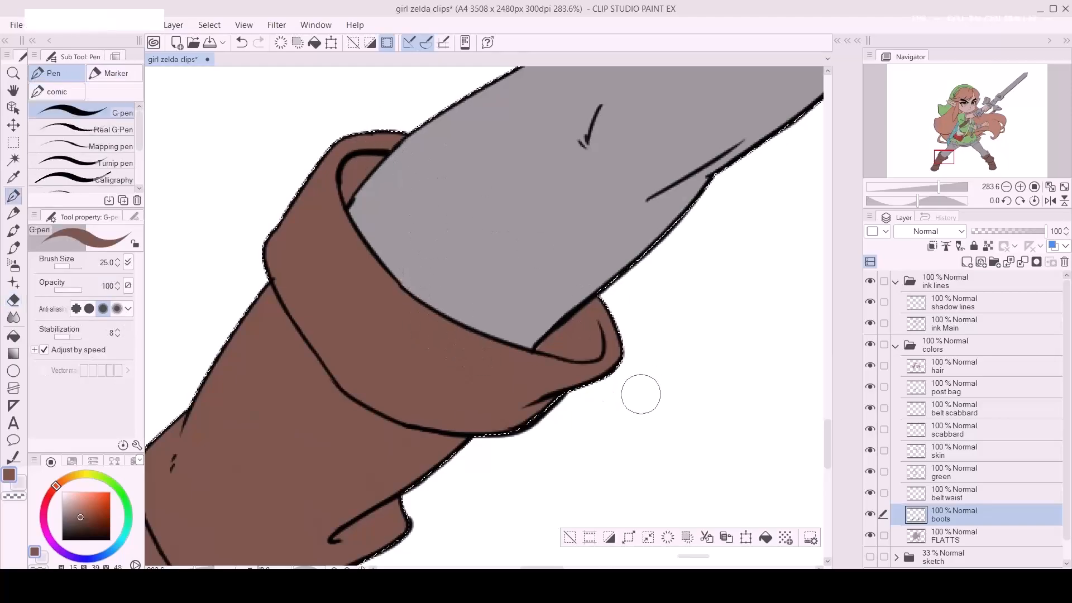
{"action": "left_click_drag", "start_coordinate": [548, 360], "coordinate": [563, 375]}
{"action": "left_click", "coordinate": [446, 449]}
Step: Paint the right boot's folded cuff brown with a 25 px G-pen, erasing the spill on the leg along the way
{"action": "key", "text": "slash"}
{"action": "left_click_drag", "start_coordinate": [581, 417], "coordinate": [486, 414]}
{"action": "left_click_drag", "start_coordinate": [620, 385], "coordinate": [278, 340]}
{"action": "mouse_move", "coordinate": [587, 316]}
{"action": "left_mouse_down"}
{"action": "mouse_move", "coordinate": [473, 339]}
{"action": "mouse_move", "coordinate": [538, 309]}
{"action": "left_mouse_up"}
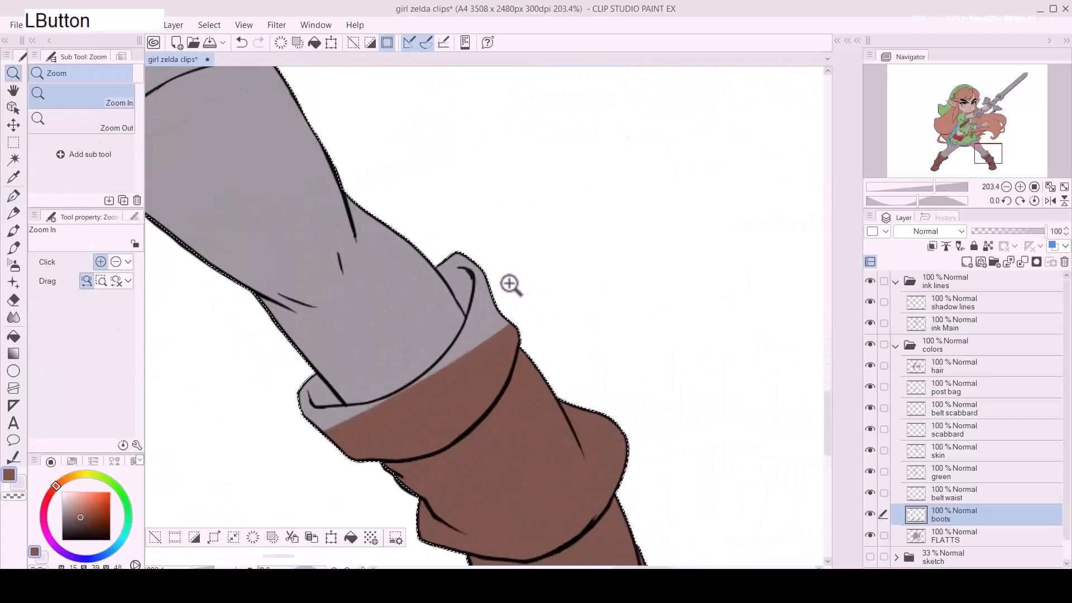
{"action": "key", "text": "p"}
{"action": "mouse_move", "coordinate": [305, 392]}
{"action": "left_mouse_down"}
{"action": "mouse_move", "coordinate": [295, 380]}
{"action": "mouse_move", "coordinate": [347, 419]}
{"action": "left_mouse_up"}
{"action": "key", "text": "e"}
{"action": "left_click", "coordinate": [339, 387]}
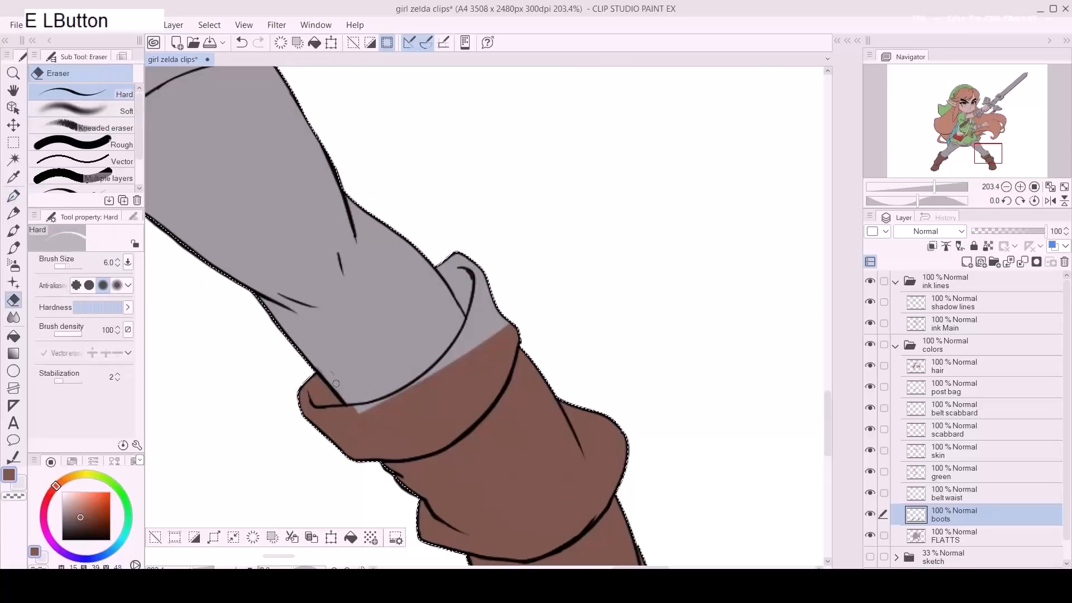
{"action": "key", "text": "p"}
{"action": "left_click", "coordinate": [373, 416]}
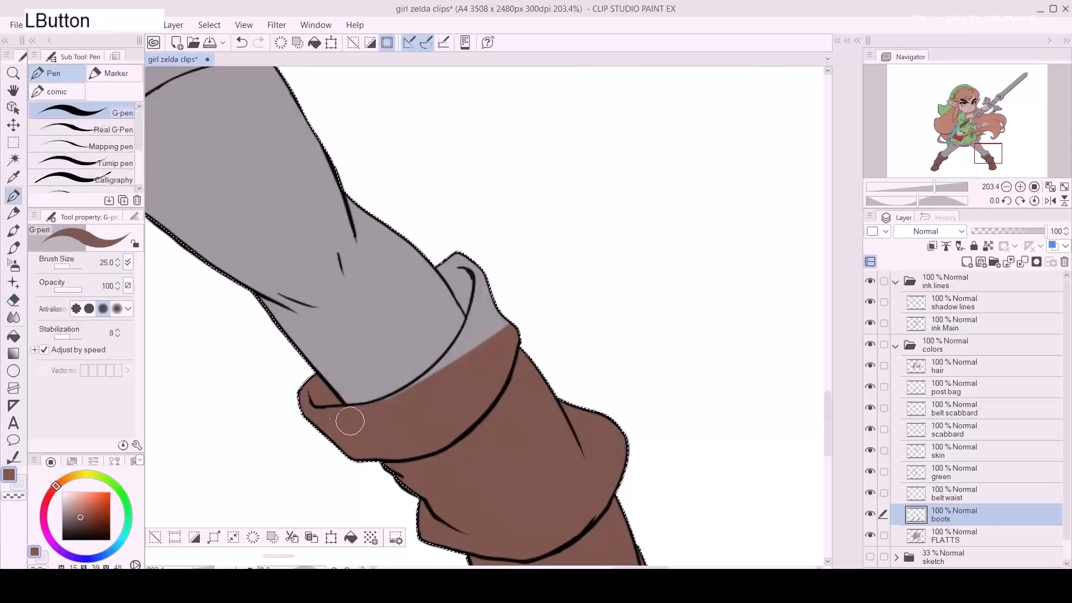
{"action": "left_click_drag", "start_coordinate": [367, 416], "coordinate": [454, 363]}
{"action": "key", "text": "e"}
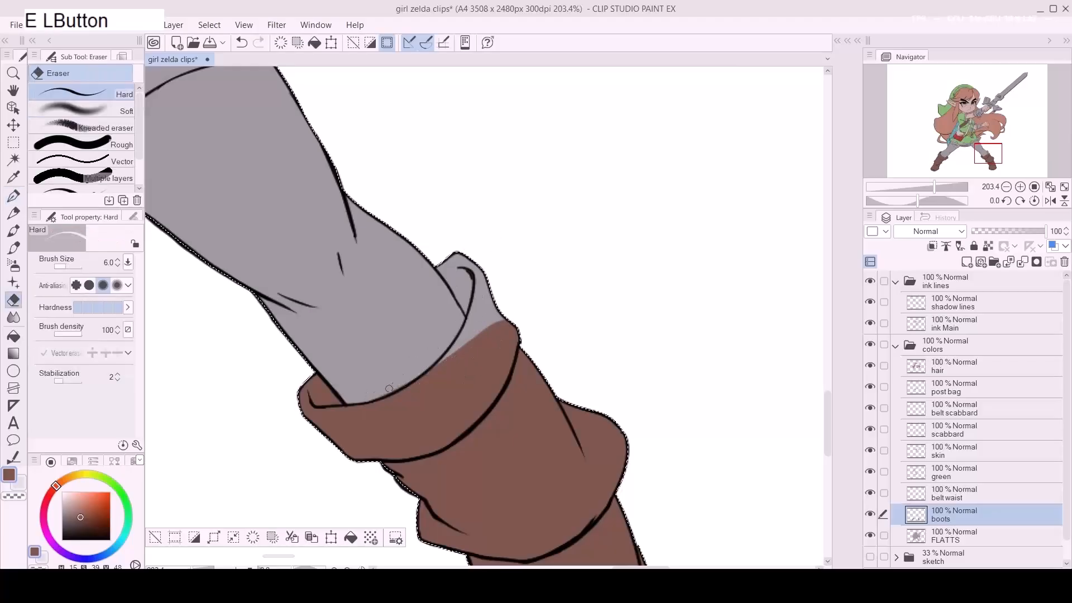
{"action": "key", "text": "p"}
{"action": "mouse_move", "coordinate": [459, 267]}
{"action": "left_mouse_down"}
{"action": "mouse_move", "coordinate": [483, 317]}
{"action": "mouse_move", "coordinate": [469, 330]}
{"action": "mouse_move", "coordinate": [482, 265]}
{"action": "left_mouse_up"}
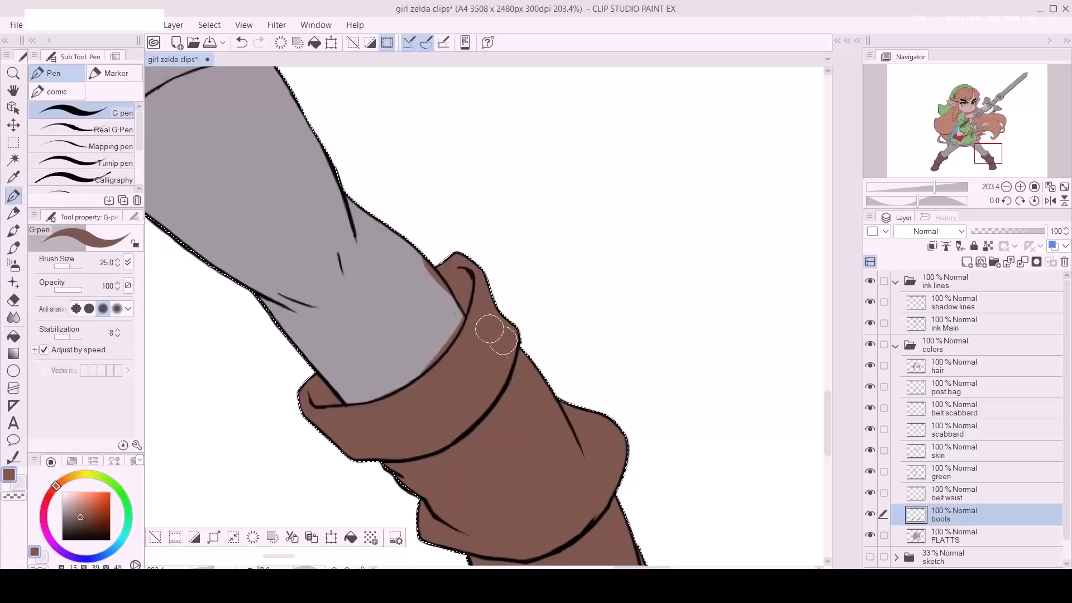
Step: Erase the remaining brown overspill on the leg along the right boot's cuff and clear the selection
{"action": "key", "text": "e"}
{"action": "left_click", "coordinate": [404, 254]}
{"action": "mouse_move", "coordinate": [445, 340]}
{"action": "left_mouse_down"}
{"action": "mouse_move", "coordinate": [416, 374]}
{"action": "mouse_move", "coordinate": [450, 335]}
{"action": "left_mouse_up"}
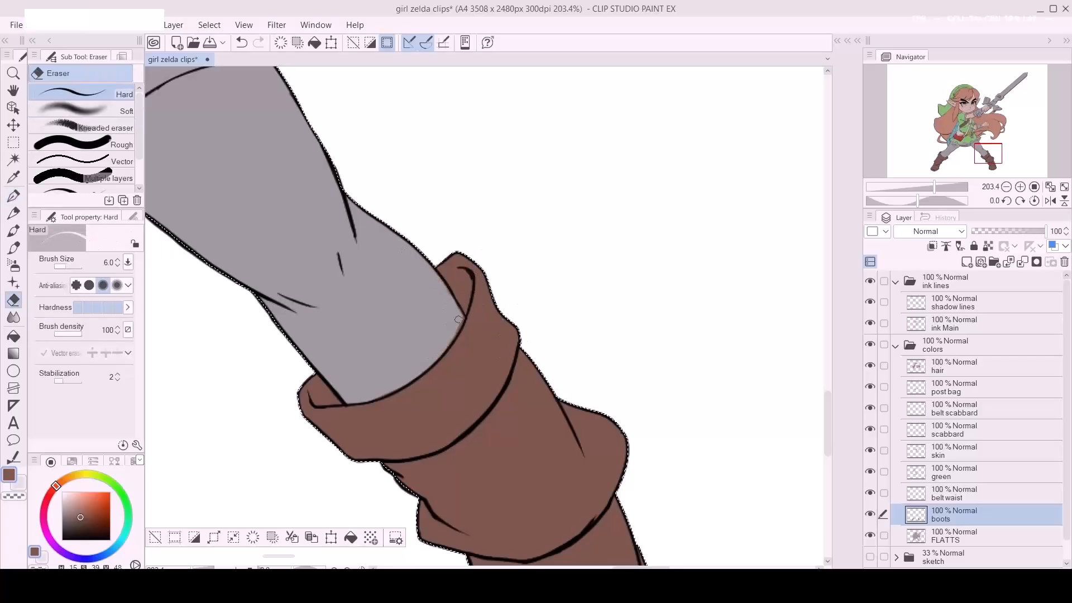
{"action": "left_click_drag", "start_coordinate": [445, 295], "coordinate": [459, 321]}
{"action": "left_click_drag", "start_coordinate": [414, 365], "coordinate": [372, 397]}
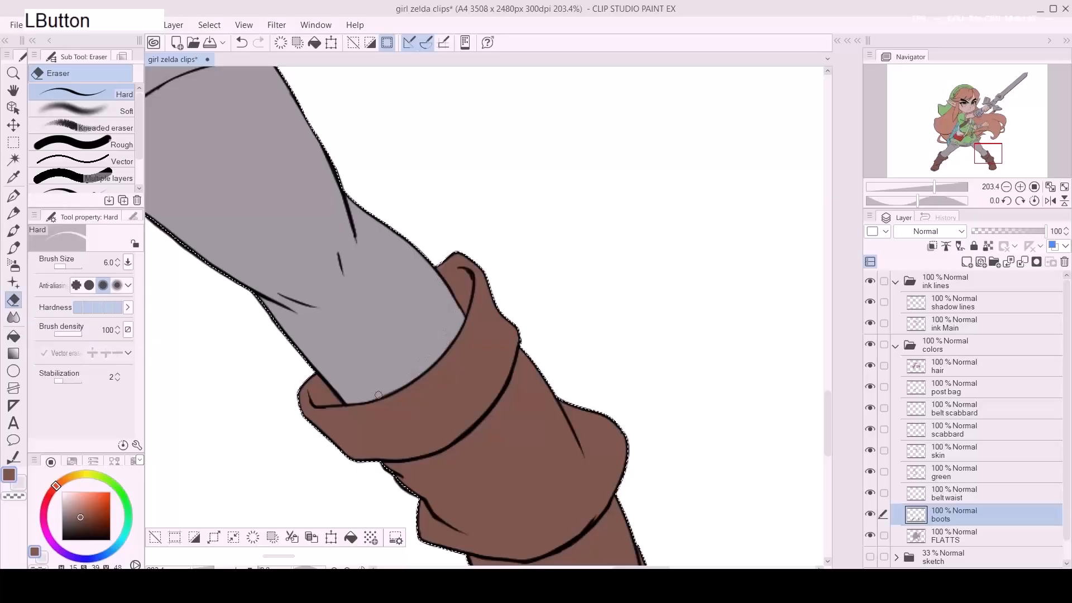
{"action": "key", "text": "z"}
{"action": "left_click_drag", "start_coordinate": [478, 320], "coordinate": [486, 278]}
{"action": "key", "text": "space"}
{"action": "key", "text": "z"}
{"action": "key", "text": "h"}
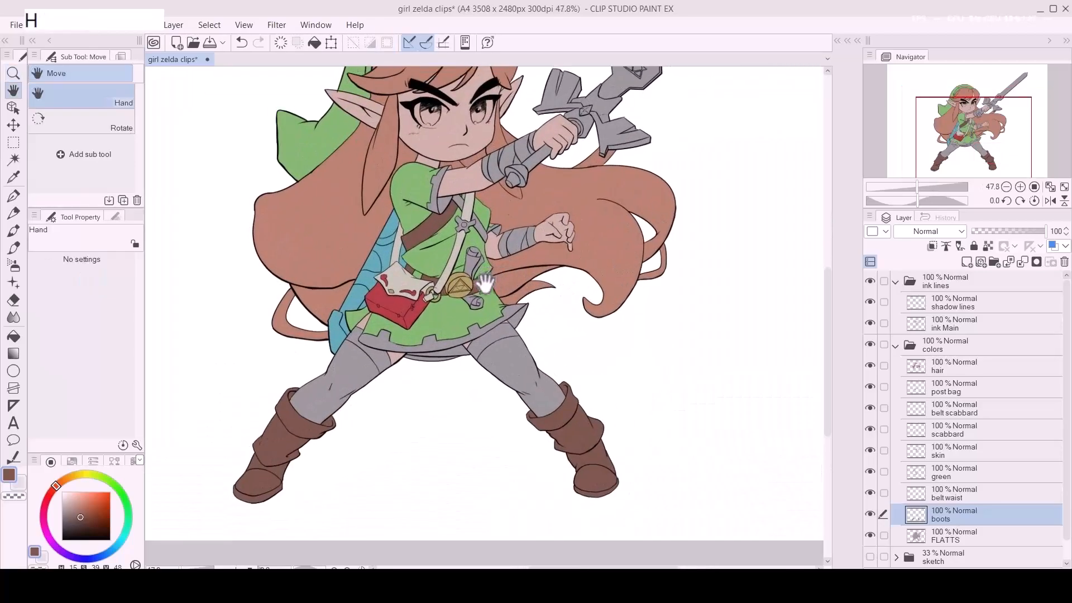
Step: Adjust the scabbard layer's colour to hue 32, saturation 9 and luminosity -14
{"action": "key", "text": "g"}
{"action": "left_click", "coordinate": [959, 435]}
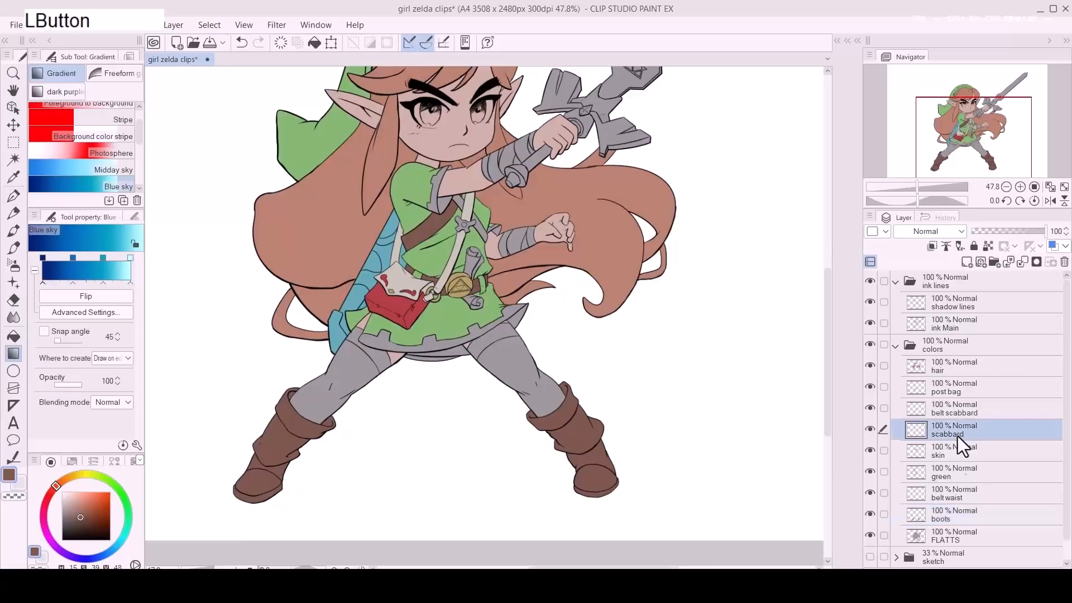
{"action": "key", "text": "ctrl+u"}
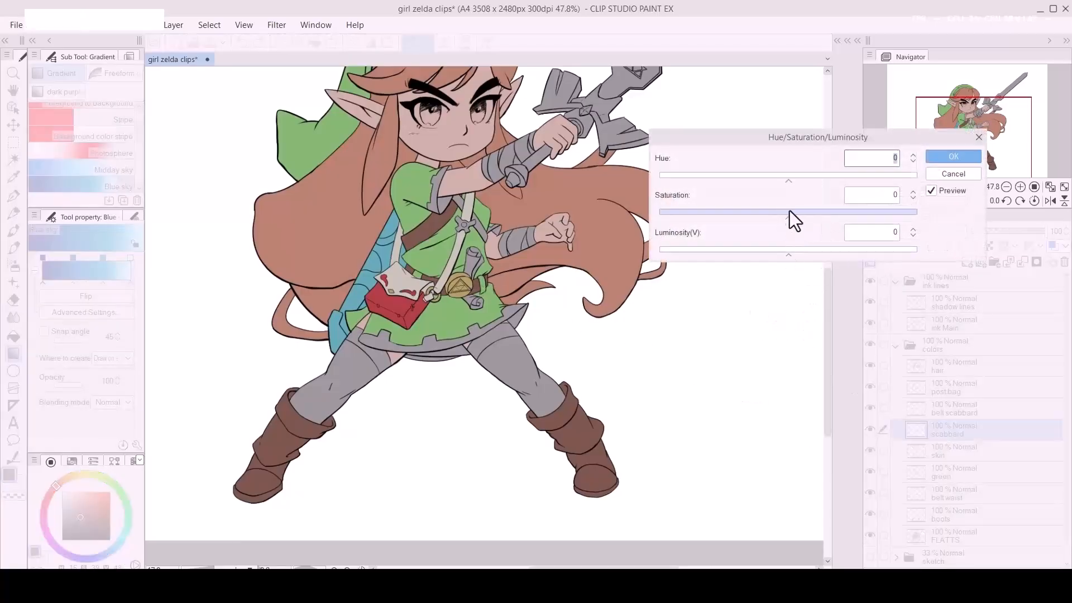
{"action": "left_click_drag", "start_coordinate": [786, 259], "coordinate": [768, 260]}
{"action": "left_click_drag", "start_coordinate": [796, 225], "coordinate": [804, 222]}
{"action": "left_click_drag", "start_coordinate": [796, 179], "coordinate": [812, 176]}
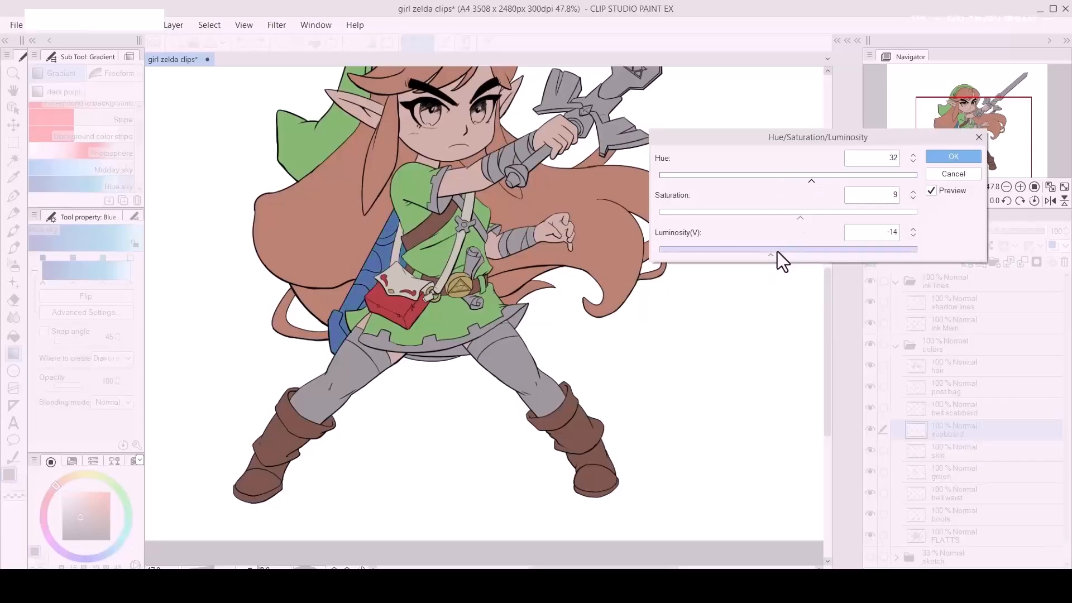
{"action": "left_click", "coordinate": [951, 157]}
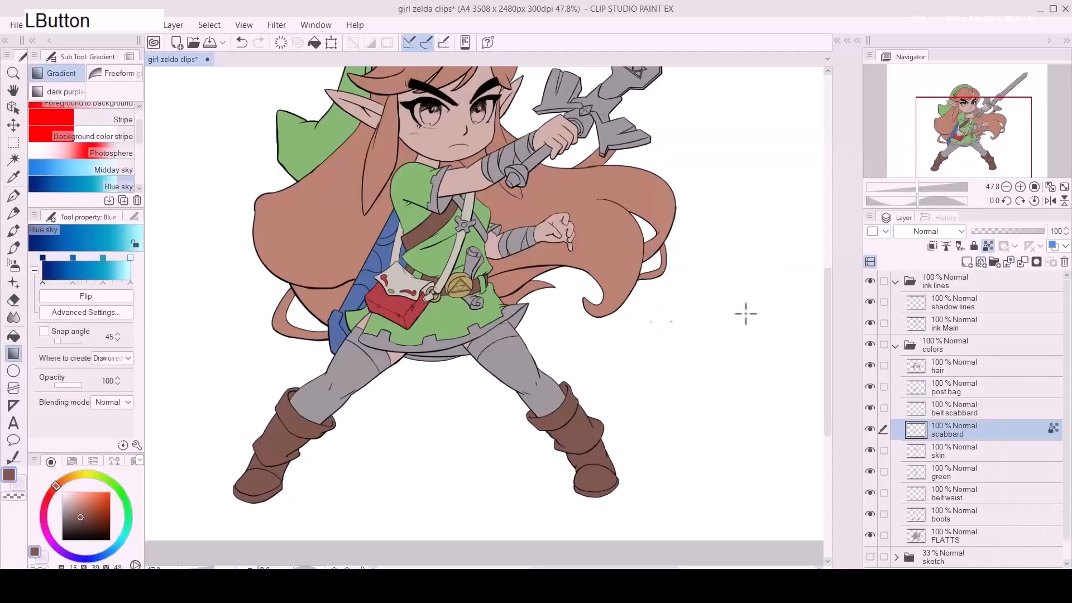
Step: Lock the scabbard layer's transparent pixels and paint the scabbard's end cap with the buckle's gold using a 12.5 px G-pen
{"action": "key", "text": "z"}
{"action": "left_click", "coordinate": [410, 307]}
{"action": "left_click_drag", "start_coordinate": [407, 304], "coordinate": [490, 356]}
{"action": "key", "text": "p"}
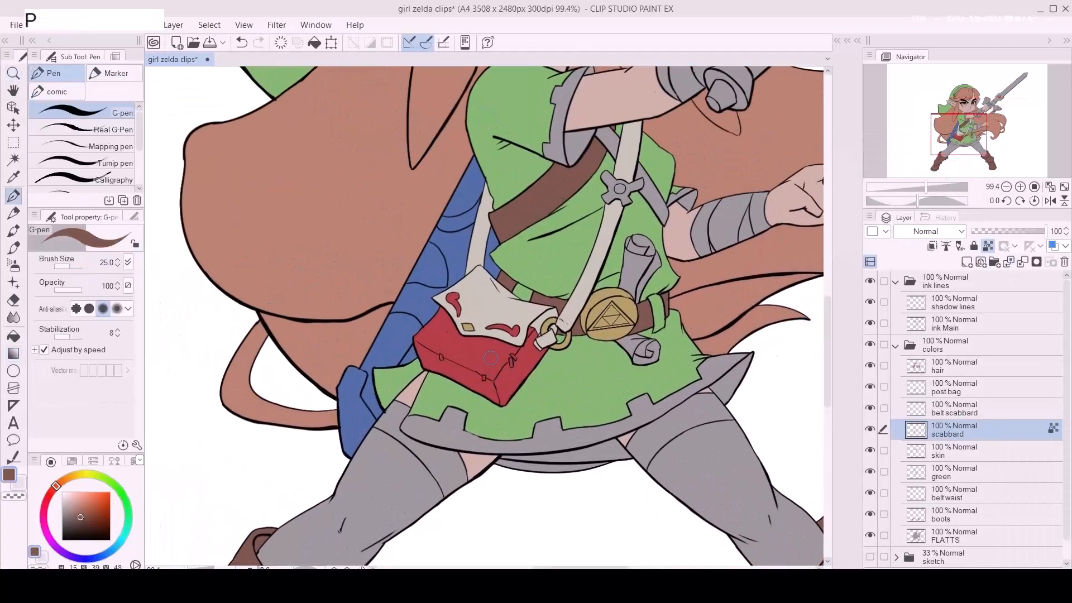
{"action": "left_click", "coordinate": [632, 301], "text": "alt"}
{"action": "mouse_move", "coordinate": [337, 433]}
{"action": "left_mouse_down"}
{"action": "mouse_move", "coordinate": [351, 386]}
{"action": "mouse_move", "coordinate": [349, 470]}
{"action": "mouse_move", "coordinate": [371, 429]}
{"action": "mouse_move", "coordinate": [354, 406]}
{"action": "left_mouse_up"}
{"action": "key", "text": "p"}
{"action": "mouse_move", "coordinate": [390, 452]}
{"action": "left_mouse_down"}
{"action": "mouse_move", "coordinate": [354, 388]}
{"action": "mouse_move", "coordinate": [389, 422]}
{"action": "mouse_move", "coordinate": [365, 361]}
{"action": "mouse_move", "coordinate": [342, 341]}
{"action": "mouse_move", "coordinate": [346, 398]}
{"action": "left_mouse_up"}
{"action": "key", "text": "a"}
{"action": "mouse_move", "coordinate": [354, 336]}
{"action": "left_mouse_down"}
{"action": "mouse_move", "coordinate": [375, 335]}
{"action": "mouse_move", "coordinate": [355, 361]}
{"action": "mouse_move", "coordinate": [374, 339]}
{"action": "left_mouse_up"}
{"action": "key", "text": "d"}
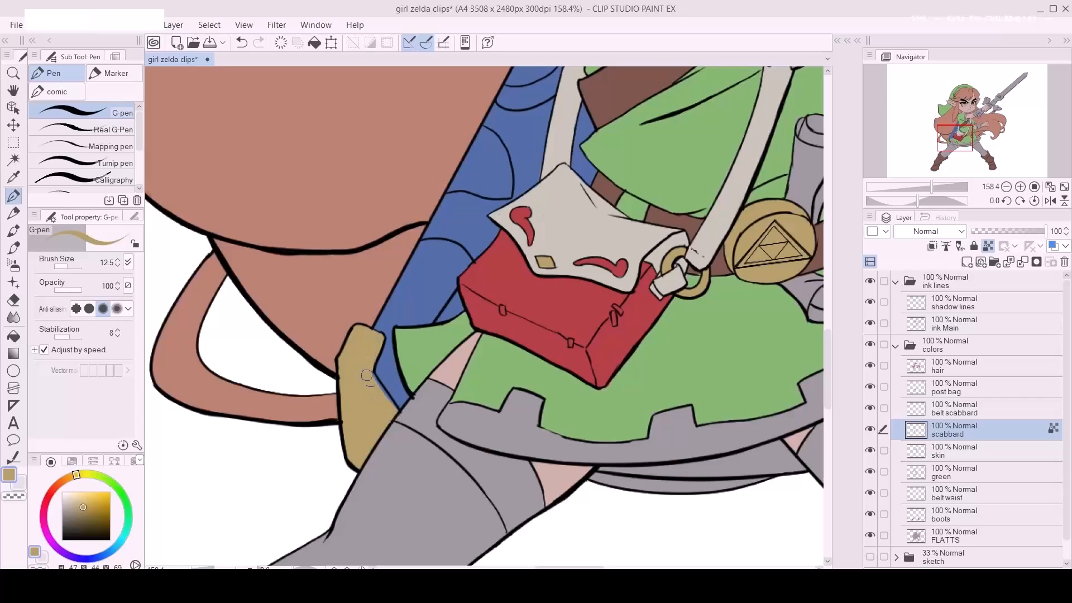
{"action": "left_click_drag", "start_coordinate": [388, 406], "coordinate": [356, 481]}
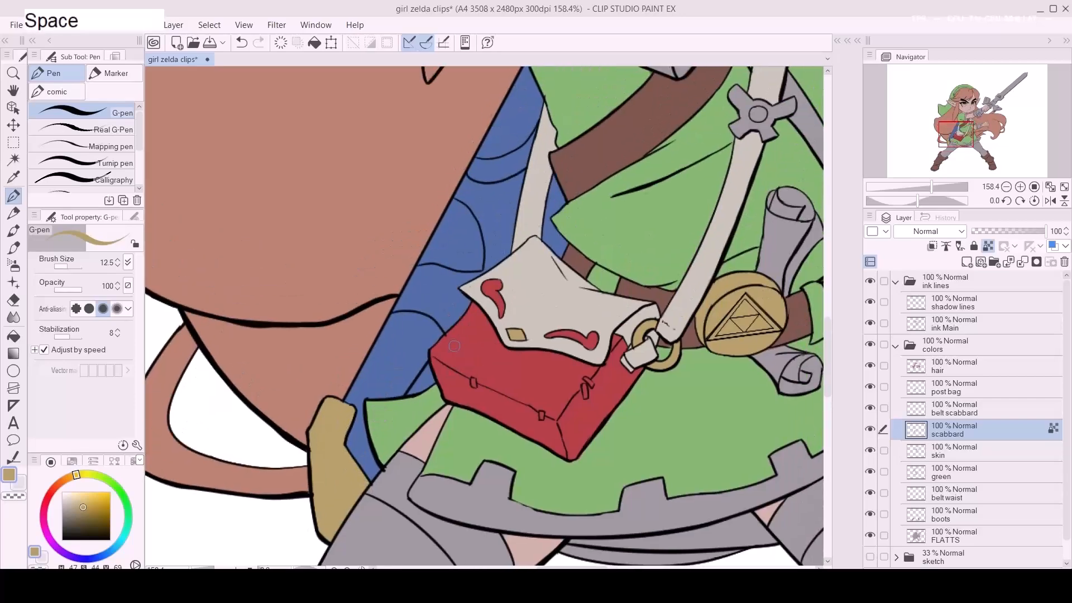
Step: Outline a gold band across the scabbard beside the red bag with the 12.5 px G-pen
{"action": "mouse_move", "coordinate": [428, 380]}
{"action": "left_mouse_down"}
{"action": "mouse_move", "coordinate": [445, 357]}
{"action": "mouse_move", "coordinate": [407, 401]}
{"action": "mouse_move", "coordinate": [428, 373]}
{"action": "left_mouse_up"}
{"action": "mouse_move", "coordinate": [391, 294]}
{"action": "left_mouse_down"}
{"action": "mouse_move", "coordinate": [452, 305]}
{"action": "mouse_move", "coordinate": [417, 306]}
{"action": "mouse_move", "coordinate": [446, 324]}
{"action": "mouse_move", "coordinate": [438, 329]}
{"action": "left_mouse_up"}
{"action": "key", "text": "e"}
{"action": "key", "text": "ctrl+z"}
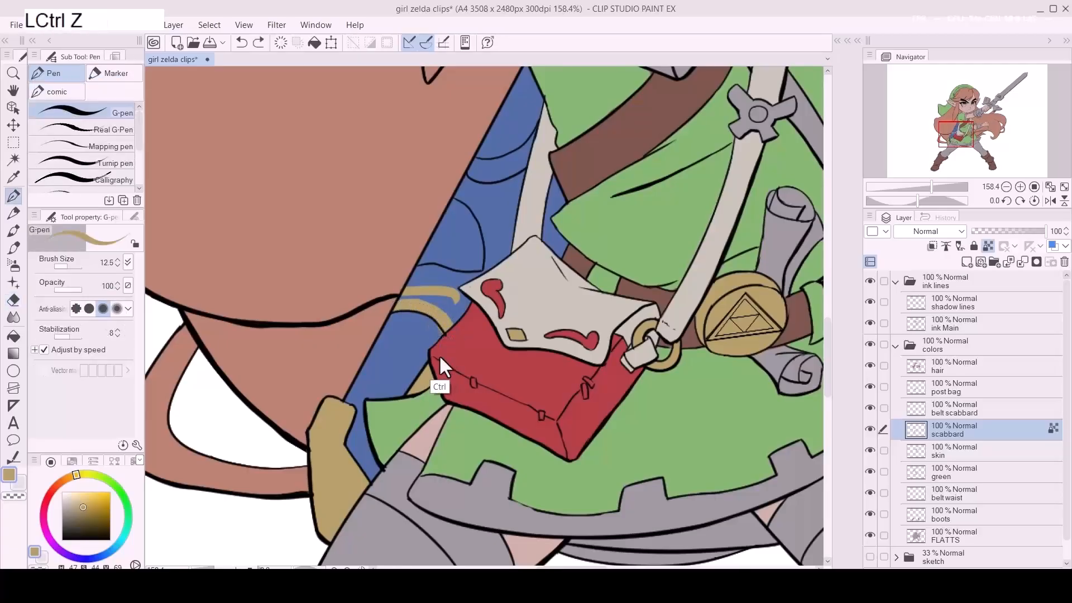
Step: Touch up the scabbard below the gold band's outline with its own blue
{"action": "left_click", "coordinate": [435, 336], "text": "alt"}
{"action": "key", "text": "p"}
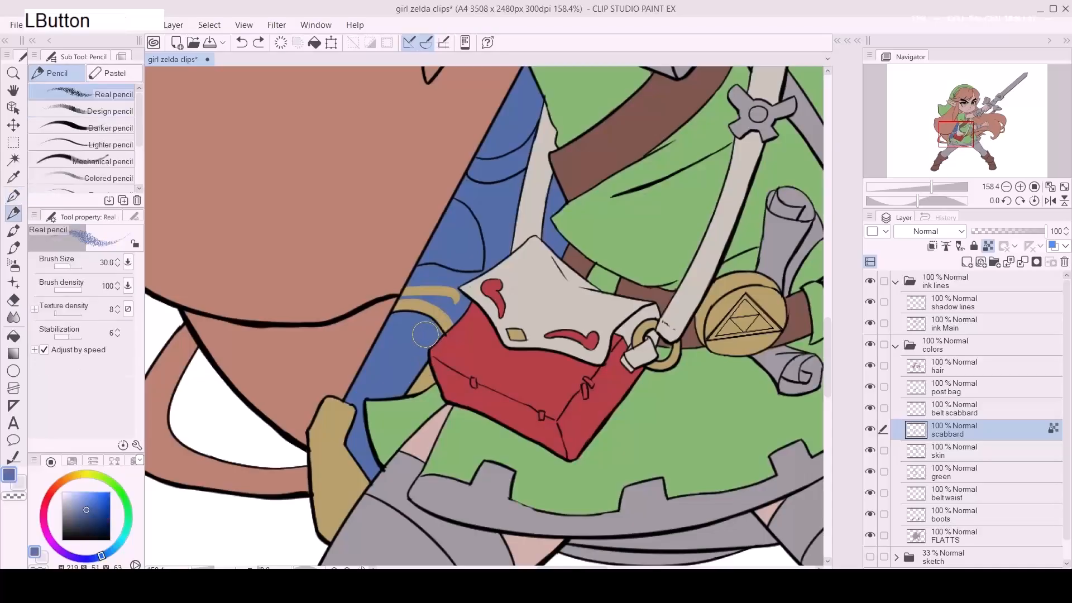
{"action": "left_click_drag", "start_coordinate": [431, 335], "coordinate": [432, 335]}
{"action": "key", "text": "ctrl+z"}
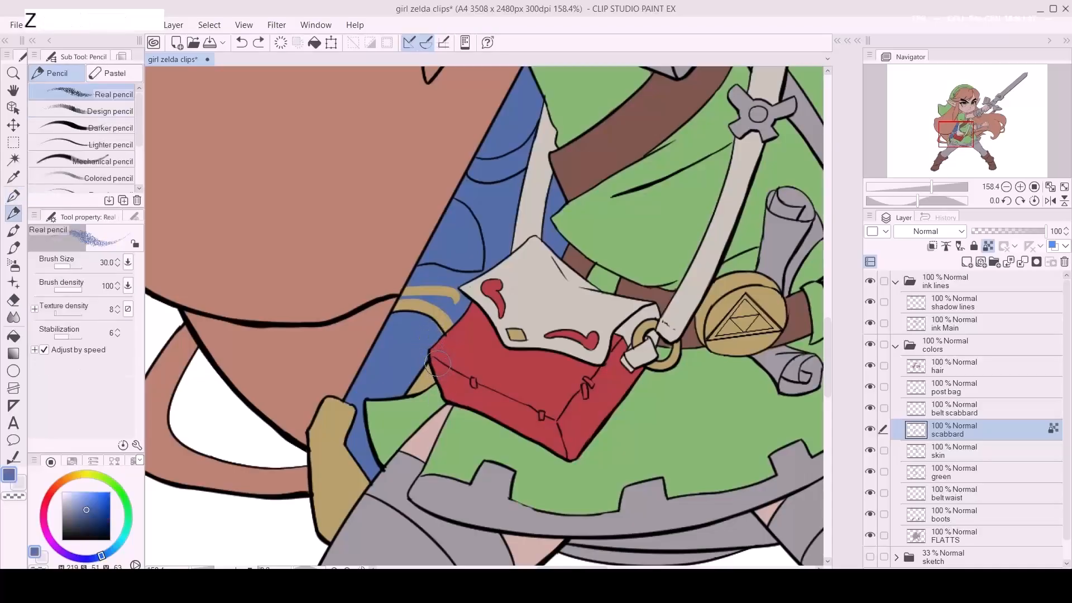
{"action": "key", "text": "p"}
{"action": "left_click", "coordinate": [432, 334]}
Step: Fill the scabbard's band beside the bag with the sampled gold using a 20 px G-pen
{"action": "left_click", "coordinate": [446, 325], "text": "alt"}
{"action": "key", "text": "d"}
{"action": "key", "text": "d"}
{"action": "key", "text": "d"}
{"action": "mouse_move", "coordinate": [423, 300]}
{"action": "left_mouse_down"}
{"action": "mouse_move", "coordinate": [451, 307]}
{"action": "mouse_move", "coordinate": [462, 337]}
{"action": "mouse_move", "coordinate": [454, 319]}
{"action": "mouse_move", "coordinate": [399, 291]}
{"action": "mouse_move", "coordinate": [440, 289]}
{"action": "left_mouse_up"}
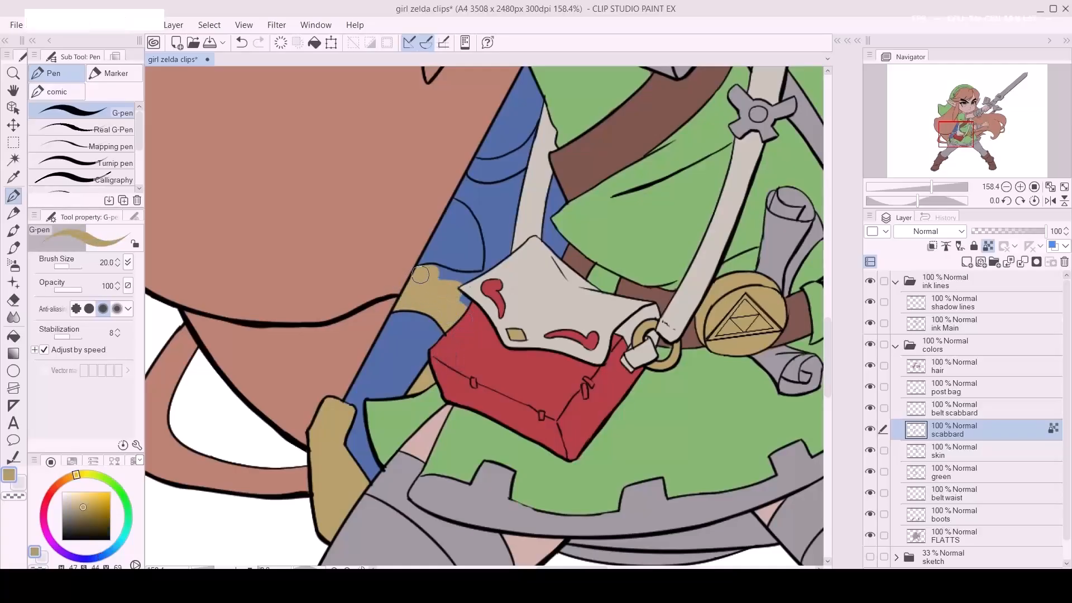
{"action": "mouse_move", "coordinate": [447, 310]}
{"action": "left_mouse_down"}
{"action": "mouse_move", "coordinate": [344, 372]}
{"action": "mouse_move", "coordinate": [467, 306]}
{"action": "mouse_move", "coordinate": [475, 335]}
{"action": "mouse_move", "coordinate": [484, 301]}
{"action": "mouse_move", "coordinate": [494, 346]}
{"action": "mouse_move", "coordinate": [509, 320]}
{"action": "mouse_move", "coordinate": [451, 370]}
{"action": "left_mouse_up"}
{"action": "key", "text": "ctrl+z"}
Step: Paint the gold pattern on the upper scabbard, from the bag up to the sleeve, enlarging the G-pen to 25 px
{"action": "left_click_drag", "start_coordinate": [455, 334], "coordinate": [427, 371]}
{"action": "mouse_move", "coordinate": [414, 296]}
{"action": "left_mouse_down"}
{"action": "mouse_move", "coordinate": [399, 304]}
{"action": "mouse_move", "coordinate": [422, 306]}
{"action": "mouse_move", "coordinate": [391, 291]}
{"action": "left_mouse_up"}
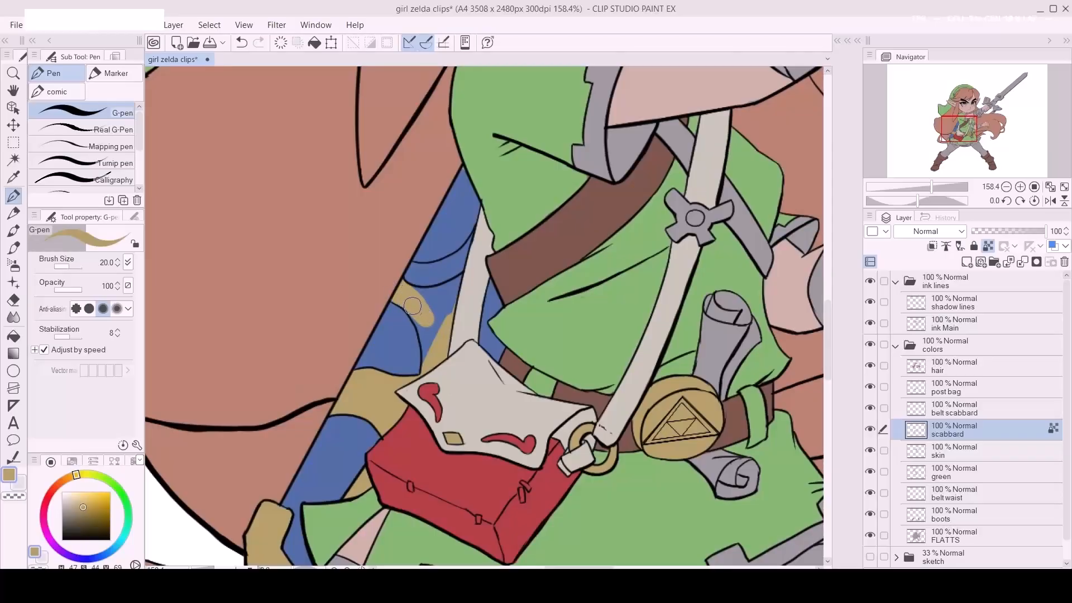
{"action": "key", "text": "a"}
{"action": "mouse_move", "coordinate": [431, 340]}
{"action": "left_mouse_down"}
{"action": "mouse_move", "coordinate": [412, 296]}
{"action": "mouse_move", "coordinate": [453, 288]}
{"action": "mouse_move", "coordinate": [426, 363]}
{"action": "mouse_move", "coordinate": [407, 341]}
{"action": "mouse_move", "coordinate": [394, 342]}
{"action": "mouse_move", "coordinate": [444, 282]}
{"action": "mouse_move", "coordinate": [439, 252]}
{"action": "mouse_move", "coordinate": [400, 326]}
{"action": "left_mouse_up"}
{"action": "key", "text": "d"}
{"action": "key", "text": "ctrl+z"}
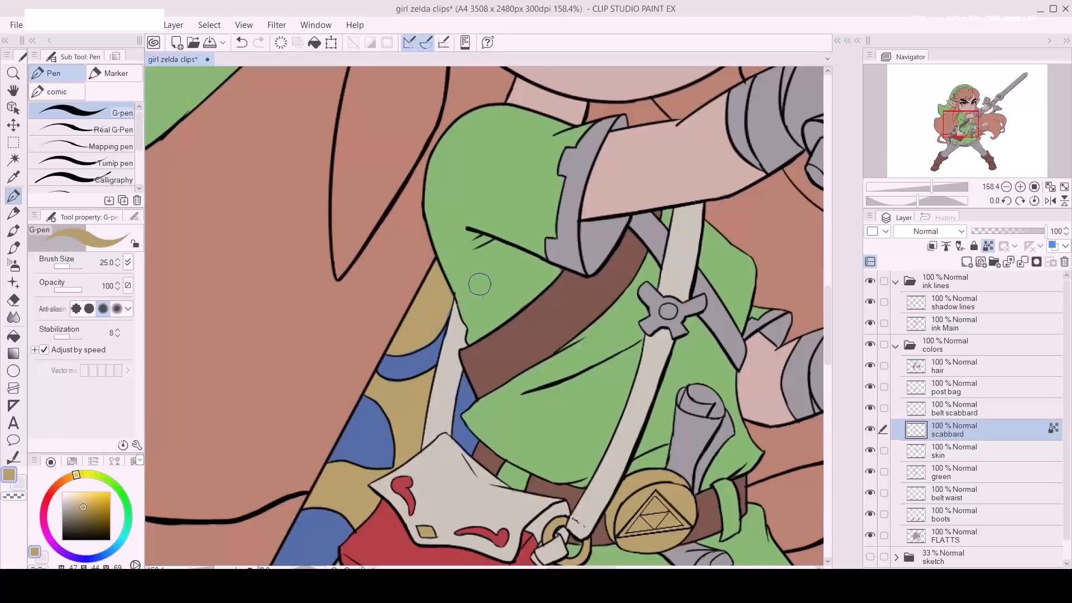
Step: Unlock the scabbard layer's transparent pixels and fill the unpainted tip below the sleeve with gold using a 3 px G-pen
{"action": "key", "text": "space"}
{"action": "left_click_drag", "start_coordinate": [469, 423], "coordinate": [473, 447]}
{"action": "key", "text": "ctrl+space"}
{"action": "left_click_drag", "start_coordinate": [450, 298], "coordinate": [505, 296]}
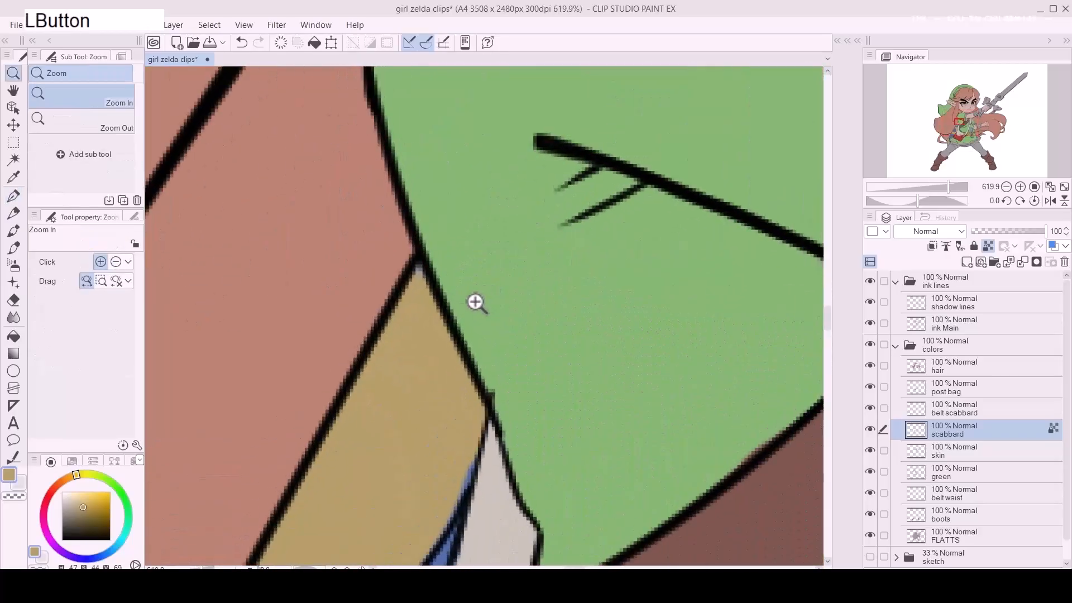
{"action": "key", "text": "p"}
{"action": "left_click", "coordinate": [987, 246]}
{"action": "key", "text": "a"}
{"action": "key", "text": "a"}
{"action": "key", "text": "a"}
{"action": "key", "text": "a"}
{"action": "key", "text": "a"}
{"action": "key", "text": "a"}
{"action": "key", "text": "a"}
{"action": "key", "text": "a"}
{"action": "key", "text": "a"}
{"action": "key", "text": "a"}
{"action": "key", "text": "a"}
{"action": "key", "text": "a"}
{"action": "left_click", "coordinate": [415, 284]}
{"action": "left_click_drag", "start_coordinate": [415, 291], "coordinate": [414, 317]}
{"action": "key", "text": "space"}
{"action": "mouse_move", "coordinate": [462, 477]}
{"action": "left_mouse_down"}
{"action": "mouse_move", "coordinate": [474, 349]}
{"action": "mouse_move", "coordinate": [453, 400]}
{"action": "left_mouse_up"}
{"action": "key", "text": "d"}
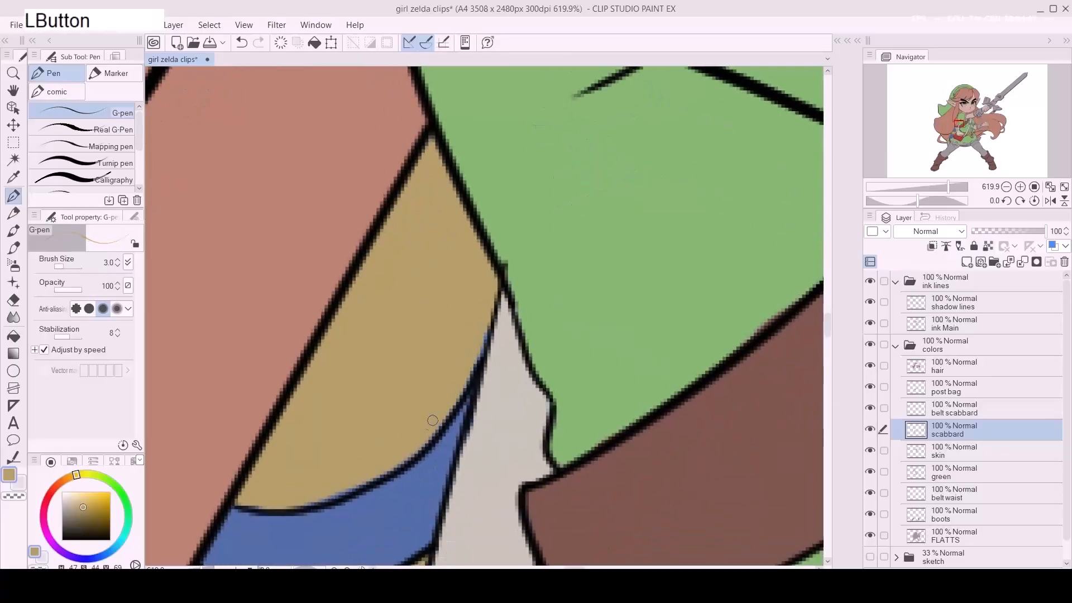
Step: Fill the thin leftover gaps along the edges of the scabbard's gold sections with a fine G-pen
{"action": "key", "text": "space"}
{"action": "left_click_drag", "start_coordinate": [415, 451], "coordinate": [457, 367]}
{"action": "key", "text": "d"}
{"action": "mouse_move", "coordinate": [309, 426]}
{"action": "left_mouse_down"}
{"action": "mouse_move", "coordinate": [385, 413]}
{"action": "mouse_move", "coordinate": [469, 357]}
{"action": "left_mouse_up"}
{"action": "key", "text": "space"}
{"action": "left_click_drag", "start_coordinate": [407, 467], "coordinate": [465, 305]}
{"action": "key", "text": "d"}
{"action": "mouse_move", "coordinate": [326, 375]}
{"action": "left_mouse_down"}
{"action": "mouse_move", "coordinate": [407, 375]}
{"action": "mouse_move", "coordinate": [429, 363]}
{"action": "mouse_move", "coordinate": [303, 347]}
{"action": "mouse_move", "coordinate": [429, 364]}
{"action": "mouse_move", "coordinate": [393, 391]}
{"action": "mouse_move", "coordinate": [347, 335]}
{"action": "mouse_move", "coordinate": [346, 360]}
{"action": "mouse_move", "coordinate": [359, 366]}
{"action": "left_mouse_up"}
{"action": "key", "text": "z"}
{"action": "key", "text": "space"}
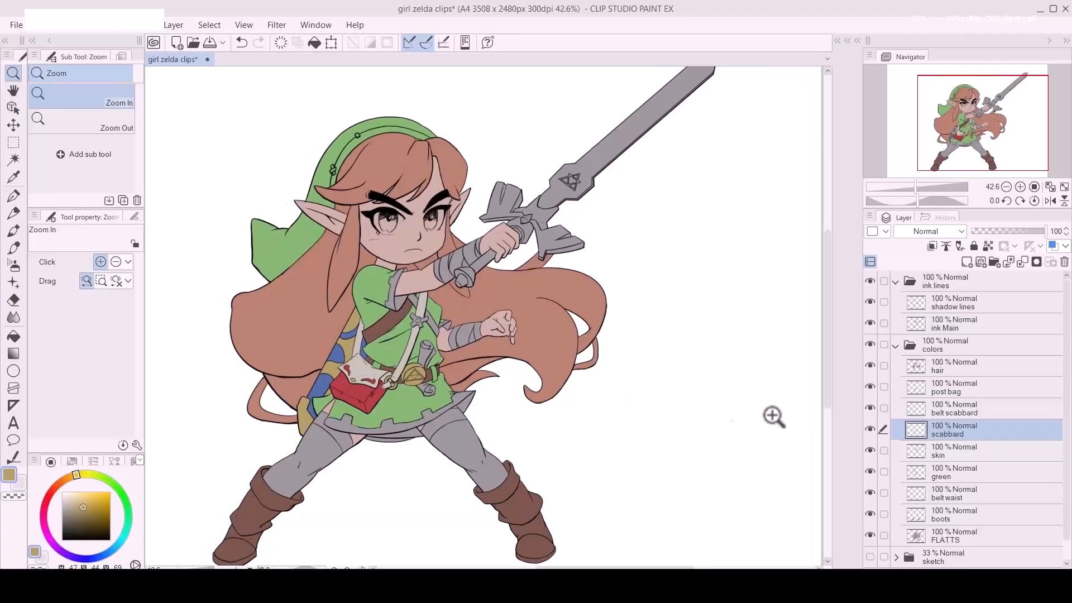
Step: Add a layer named "sword" directly above the belt scabbard layer
{"action": "left_click", "coordinate": [966, 406]}
{"action": "key", "text": "ctrl+shift+n"}
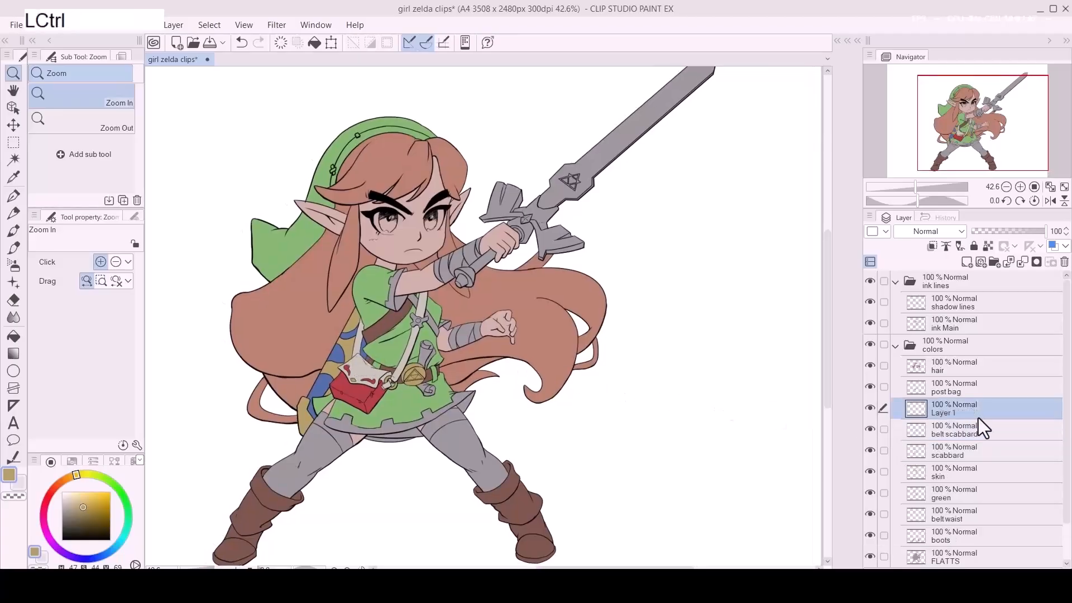
{"action": "double_click", "coordinate": [938, 414]}
{"action": "type", "text": "sword"}
{"action": "key", "text": "Return"}
Step: Paint the sword's pommel with the scabbard's blue using a 10 px G-pen
{"action": "key", "text": "p"}
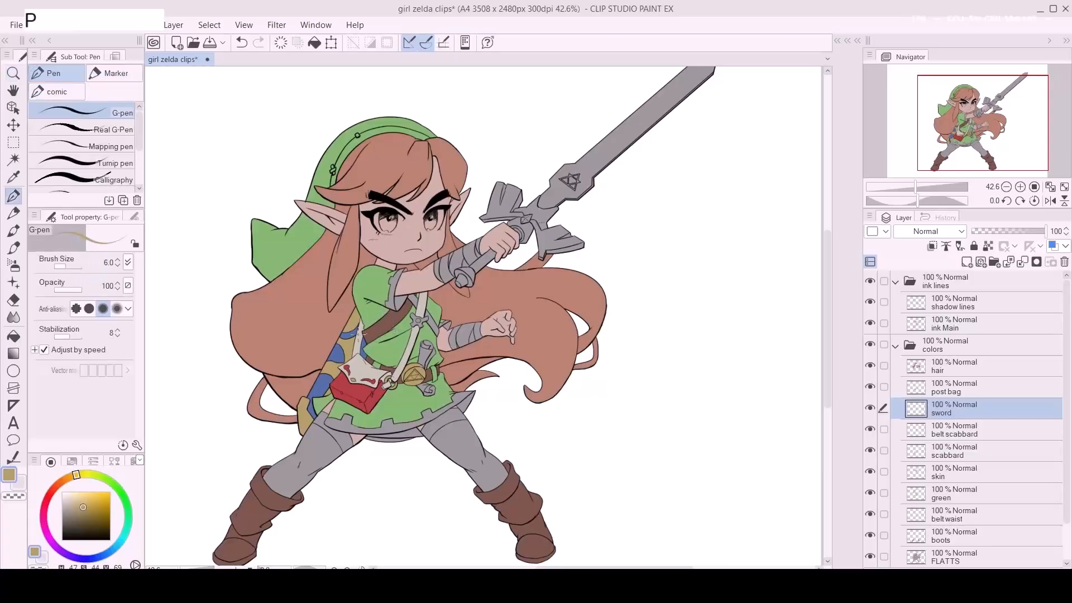
{"action": "left_click", "coordinate": [338, 380], "text": "alt"}
{"action": "key", "text": "z"}
{"action": "left_click", "coordinate": [472, 272]}
{"action": "left_click_drag", "start_coordinate": [471, 272], "coordinate": [481, 273]}
{"action": "left_click_drag", "start_coordinate": [539, 289], "coordinate": [399, 355]}
{"action": "key", "text": "p"}
{"action": "key", "text": "d"}
{"action": "key", "text": "a"}
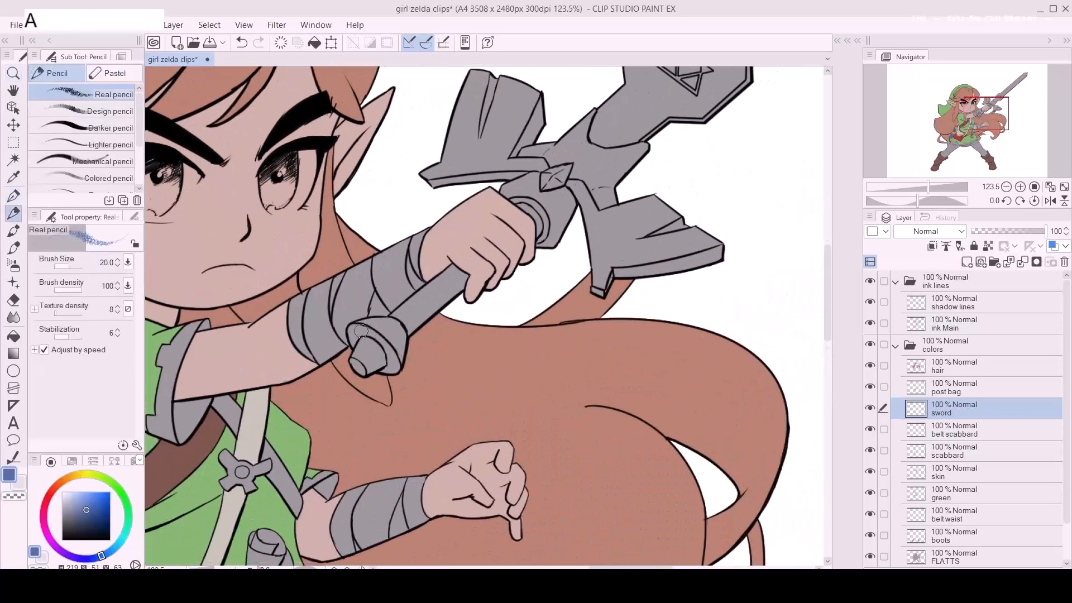
{"action": "key", "text": "p"}
{"action": "left_click", "coordinate": [354, 333]}
{"action": "key", "text": "d"}
{"action": "key", "text": "z"}
{"action": "left_click", "coordinate": [378, 325]}
{"action": "left_click", "coordinate": [378, 325]}
{"action": "mouse_move", "coordinate": [354, 322]}
{"action": "left_mouse_down"}
{"action": "mouse_move", "coordinate": [361, 347]}
{"action": "mouse_move", "coordinate": [347, 342]}
{"action": "mouse_move", "coordinate": [367, 342]}
{"action": "left_mouse_up"}
{"action": "mouse_move", "coordinate": [350, 380]}
{"action": "left_mouse_down"}
{"action": "mouse_move", "coordinate": [366, 411]}
{"action": "mouse_move", "coordinate": [446, 391]}
{"action": "left_mouse_up"}
{"action": "mouse_move", "coordinate": [377, 408]}
{"action": "left_mouse_down"}
{"action": "mouse_move", "coordinate": [435, 404]}
{"action": "mouse_move", "coordinate": [451, 333]}
{"action": "left_mouse_up"}
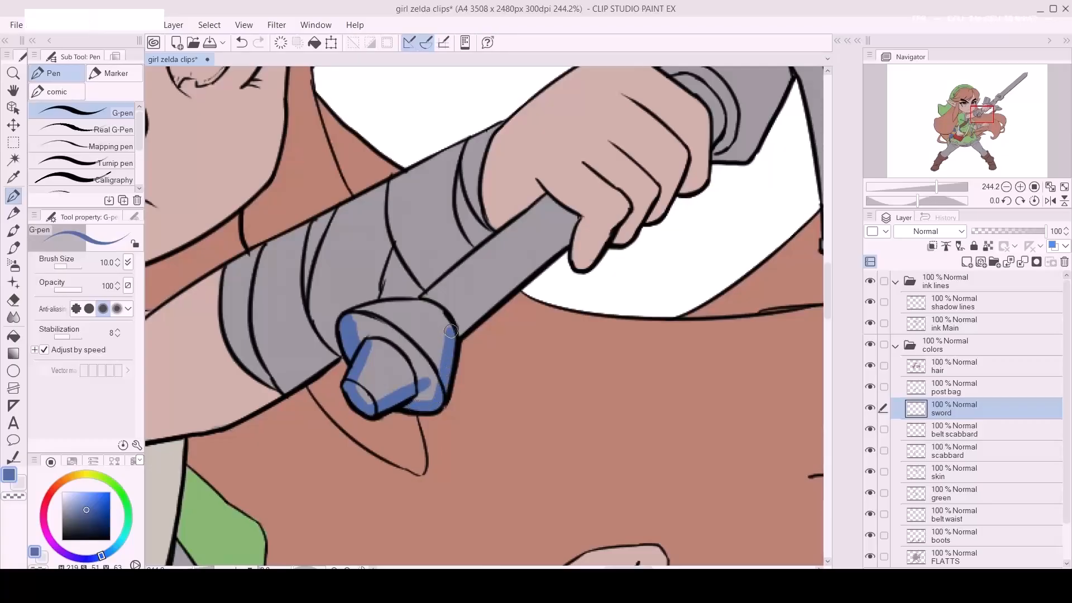
{"action": "mouse_move", "coordinate": [361, 318]}
{"action": "left_mouse_down"}
{"action": "mouse_move", "coordinate": [432, 304]}
{"action": "mouse_move", "coordinate": [357, 313]}
{"action": "mouse_move", "coordinate": [437, 297]}
{"action": "mouse_move", "coordinate": [368, 360]}
{"action": "left_mouse_up"}
Step: Finish the pommel and paint the sword's grip blue up to the hand
{"action": "key", "text": "space"}
{"action": "key", "text": "d"}
{"action": "mouse_move", "coordinate": [296, 380]}
{"action": "left_mouse_down"}
{"action": "mouse_move", "coordinate": [308, 442]}
{"action": "mouse_move", "coordinate": [350, 437]}
{"action": "mouse_move", "coordinate": [354, 450]}
{"action": "mouse_move", "coordinate": [362, 445]}
{"action": "mouse_move", "coordinate": [312, 408]}
{"action": "mouse_move", "coordinate": [329, 372]}
{"action": "left_mouse_up"}
{"action": "key", "text": "space"}
{"action": "left_click_drag", "start_coordinate": [393, 362], "coordinate": [296, 413]}
{"action": "key", "text": "a"}
{"action": "key", "text": "a"}
{"action": "mouse_move", "coordinate": [270, 450]}
{"action": "left_mouse_down"}
{"action": "mouse_move", "coordinate": [355, 369]}
{"action": "mouse_move", "coordinate": [263, 433]}
{"action": "mouse_move", "coordinate": [367, 349]}
{"action": "mouse_move", "coordinate": [236, 446]}
{"action": "mouse_move", "coordinate": [310, 373]}
{"action": "mouse_move", "coordinate": [238, 431]}
{"action": "mouse_move", "coordinate": [304, 371]}
{"action": "mouse_move", "coordinate": [248, 421]}
{"action": "mouse_move", "coordinate": [353, 335]}
{"action": "mouse_move", "coordinate": [269, 398]}
{"action": "mouse_move", "coordinate": [374, 317]}
{"action": "mouse_move", "coordinate": [364, 340]}
{"action": "mouse_move", "coordinate": [375, 337]}
{"action": "mouse_move", "coordinate": [271, 454]}
{"action": "mouse_move", "coordinate": [394, 346]}
{"action": "mouse_move", "coordinate": [378, 363]}
{"action": "mouse_move", "coordinate": [394, 356]}
{"action": "mouse_move", "coordinate": [326, 391]}
{"action": "mouse_move", "coordinate": [374, 341]}
{"action": "mouse_move", "coordinate": [362, 342]}
{"action": "mouse_move", "coordinate": [398, 345]}
{"action": "left_mouse_up"}
Step: Select the painted area of the FLATTS layer and subtract the hair layer's area from the selection
{"action": "left_click", "coordinate": [915, 557], "text": "ctrl"}
{"action": "key", "text": "a"}
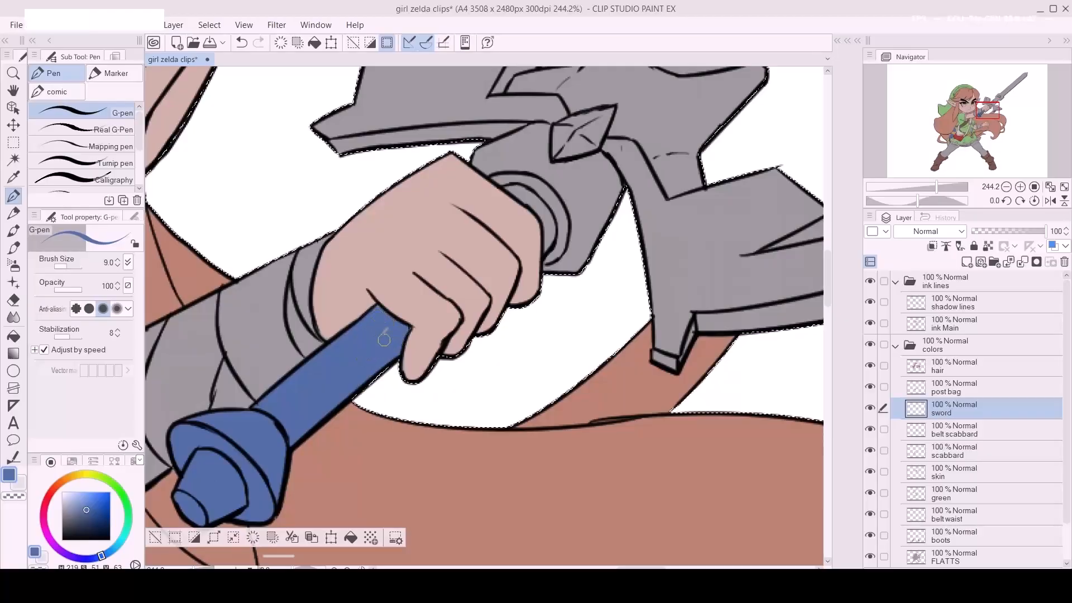
{"action": "mouse_move", "coordinate": [377, 309]}
{"action": "left_mouse_down"}
{"action": "mouse_move", "coordinate": [433, 371]}
{"action": "mouse_move", "coordinate": [366, 411]}
{"action": "left_mouse_up"}
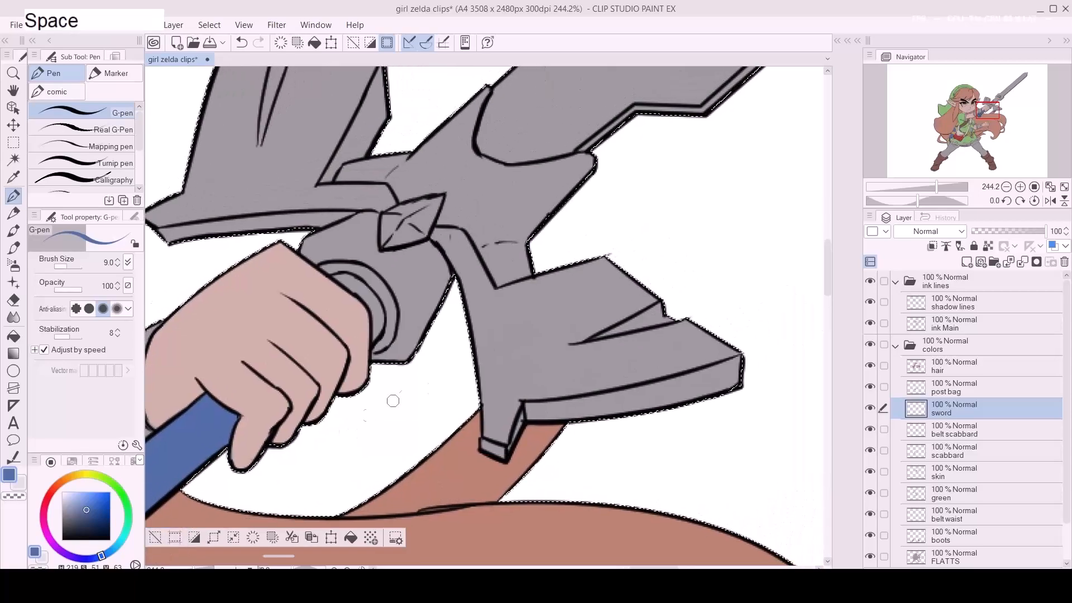
{"action": "key", "text": "d"}
{"action": "key", "text": "d"}
{"action": "key", "text": "d"}
{"action": "key", "text": "d"}
{"action": "key", "text": "d"}
{"action": "left_click", "coordinate": [916, 368], "text": "ctrl+alt"}
Step: Paint both wings and the centre of the crossguard blue with a 45 px G-pen
{"action": "key", "text": "d"}
{"action": "key", "text": "d"}
{"action": "key", "text": "d"}
{"action": "key", "text": "d"}
{"action": "key", "text": "d"}
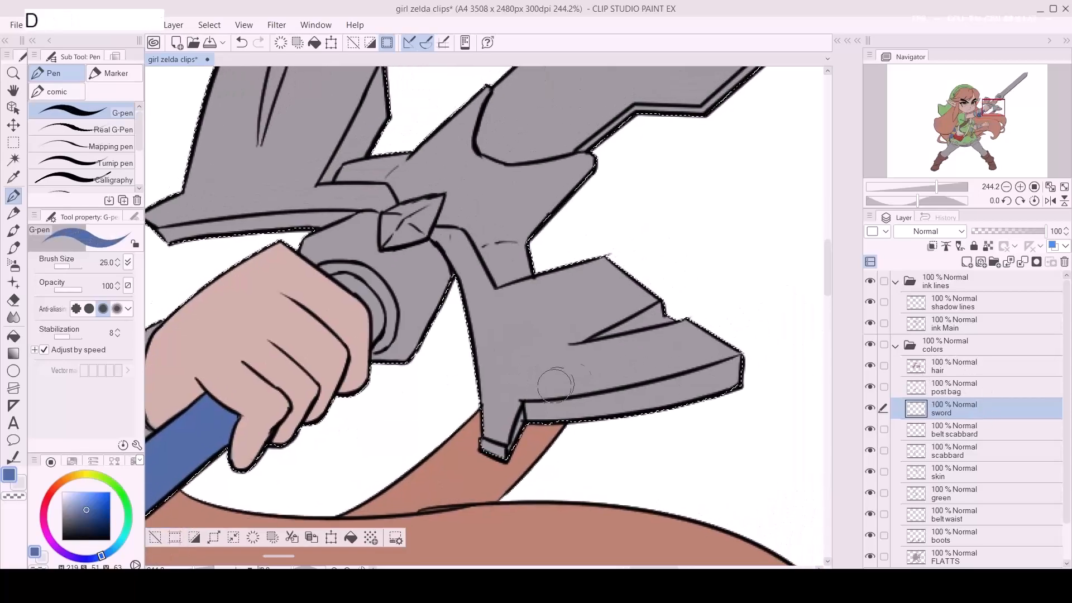
{"action": "mouse_move", "coordinate": [483, 450]}
{"action": "left_mouse_down"}
{"action": "mouse_move", "coordinate": [709, 349]}
{"action": "mouse_move", "coordinate": [643, 341]}
{"action": "mouse_move", "coordinate": [477, 400]}
{"action": "mouse_move", "coordinate": [485, 354]}
{"action": "left_mouse_up"}
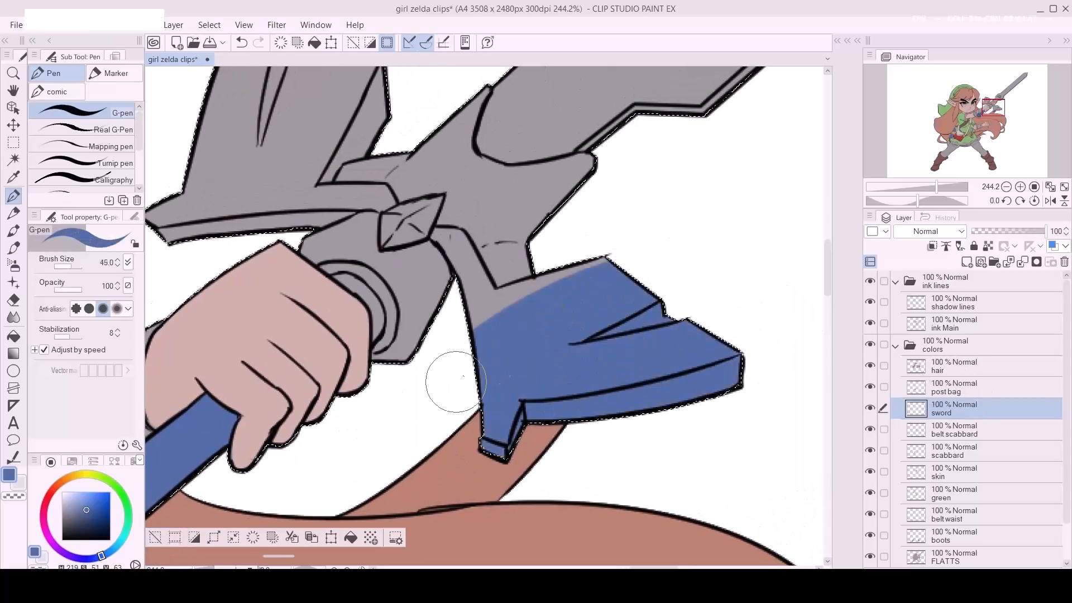
{"action": "mouse_move", "coordinate": [380, 310]}
{"action": "left_mouse_down"}
{"action": "mouse_move", "coordinate": [497, 465]}
{"action": "mouse_move", "coordinate": [489, 454]}
{"action": "left_mouse_up"}
{"action": "mouse_move", "coordinate": [371, 144]}
{"action": "left_mouse_down"}
{"action": "mouse_move", "coordinate": [381, 176]}
{"action": "mouse_move", "coordinate": [309, 236]}
{"action": "mouse_move", "coordinate": [504, 226]}
{"action": "mouse_move", "coordinate": [264, 326]}
{"action": "mouse_move", "coordinate": [460, 277]}
{"action": "mouse_move", "coordinate": [258, 368]}
{"action": "mouse_move", "coordinate": [411, 320]}
{"action": "mouse_move", "coordinate": [339, 363]}
{"action": "mouse_move", "coordinate": [467, 331]}
{"action": "mouse_move", "coordinate": [472, 320]}
{"action": "mouse_move", "coordinate": [517, 353]}
{"action": "mouse_move", "coordinate": [515, 324]}
{"action": "mouse_move", "coordinate": [604, 393]}
{"action": "mouse_move", "coordinate": [604, 463]}
{"action": "mouse_move", "coordinate": [555, 414]}
{"action": "mouse_move", "coordinate": [475, 368]}
{"action": "mouse_move", "coordinate": [587, 394]}
{"action": "mouse_move", "coordinate": [560, 340]}
{"action": "mouse_move", "coordinate": [624, 370]}
{"action": "mouse_move", "coordinate": [665, 324]}
{"action": "left_mouse_up"}
{"action": "key", "text": "a"}
{"action": "key", "text": "a"}
{"action": "key", "text": "a"}
{"action": "key", "text": "a"}
{"action": "key", "text": "a"}
{"action": "key", "text": "a"}
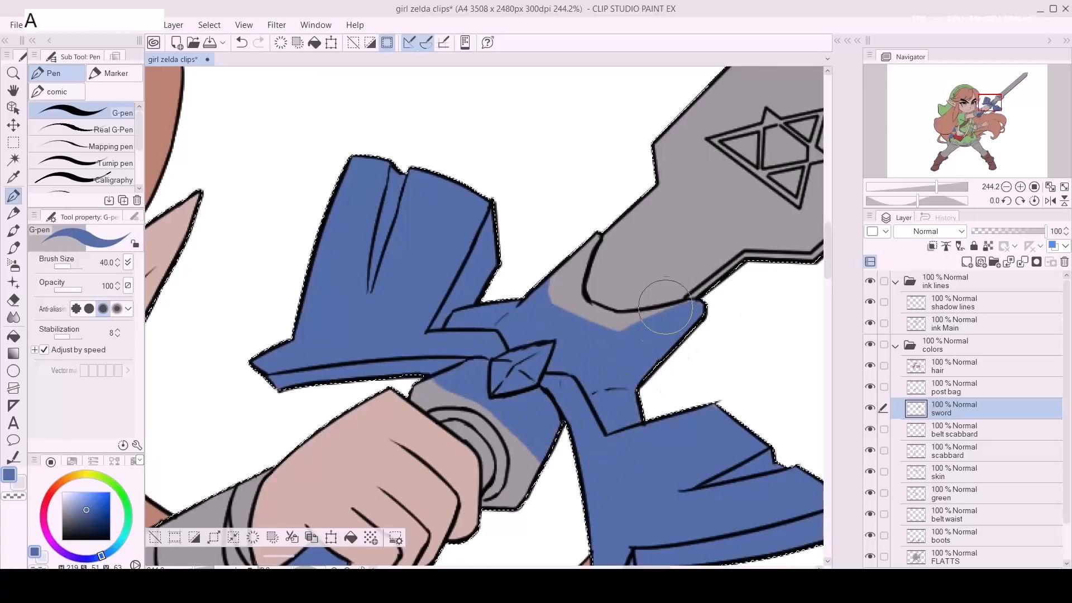
Step: Paint the guard's edge at the blade and the collar around the hand blue with a smaller G-pen, cleaning up overspill
{"action": "mouse_move", "coordinate": [541, 296]}
{"action": "left_mouse_down"}
{"action": "mouse_move", "coordinate": [587, 233]}
{"action": "mouse_move", "coordinate": [563, 295]}
{"action": "mouse_move", "coordinate": [612, 227]}
{"action": "mouse_move", "coordinate": [560, 284]}
{"action": "mouse_move", "coordinate": [559, 256]}
{"action": "mouse_move", "coordinate": [582, 303]}
{"action": "mouse_move", "coordinate": [610, 307]}
{"action": "left_mouse_up"}
{"action": "key", "text": "d"}
{"action": "key", "text": "d"}
{"action": "key", "text": "d"}
{"action": "key", "text": "space"}
{"action": "left_click_drag", "start_coordinate": [586, 413], "coordinate": [592, 319]}
{"action": "key", "text": "a"}
{"action": "key", "text": "a"}
{"action": "mouse_move", "coordinate": [471, 288]}
{"action": "left_mouse_down"}
{"action": "mouse_move", "coordinate": [427, 301]}
{"action": "mouse_move", "coordinate": [496, 354]}
{"action": "left_mouse_up"}
{"action": "key", "text": "e"}
{"action": "mouse_move", "coordinate": [407, 317]}
{"action": "left_mouse_down"}
{"action": "mouse_move", "coordinate": [522, 359]}
{"action": "mouse_move", "coordinate": [527, 373]}
{"action": "mouse_move", "coordinate": [503, 370]}
{"action": "mouse_move", "coordinate": [500, 381]}
{"action": "left_mouse_up"}
{"action": "key", "text": "p"}
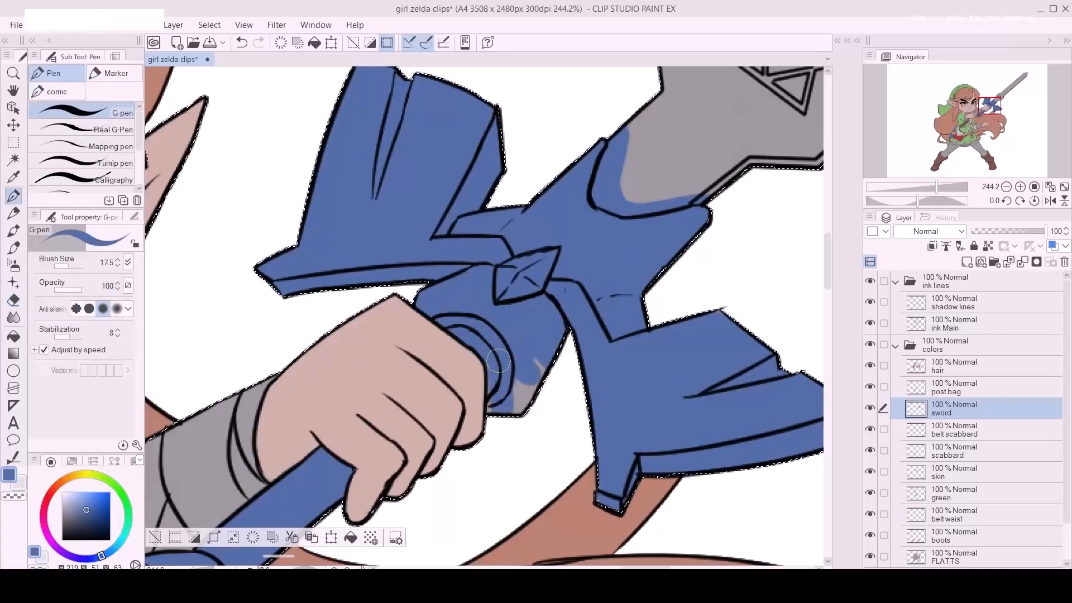
{"action": "left_click_drag", "start_coordinate": [503, 423], "coordinate": [544, 365]}
Step: Paint the diamond-shaped gem at the crossguard's centre with the sampled gold using an 8 px G-pen
{"action": "key", "text": "space"}
{"action": "mouse_move", "coordinate": [376, 455]}
{"action": "left_mouse_down"}
{"action": "mouse_move", "coordinate": [510, 402]}
{"action": "mouse_move", "coordinate": [732, 282]}
{"action": "mouse_move", "coordinate": [576, 295]}
{"action": "mouse_move", "coordinate": [468, 320]}
{"action": "mouse_move", "coordinate": [268, 457]}
{"action": "left_mouse_up"}
{"action": "left_click", "coordinate": [307, 296], "text": "alt"}
{"action": "key", "text": "space"}
{"action": "left_click_drag", "start_coordinate": [636, 209], "coordinate": [318, 435]}
{"action": "key", "text": "a"}
{"action": "key", "text": "a"}
{"action": "key", "text": "a"}
{"action": "key", "text": "a"}
{"action": "mouse_move", "coordinate": [407, 324]}
{"action": "left_mouse_down"}
{"action": "mouse_move", "coordinate": [406, 338]}
{"action": "mouse_move", "coordinate": [453, 303]}
{"action": "left_mouse_up"}
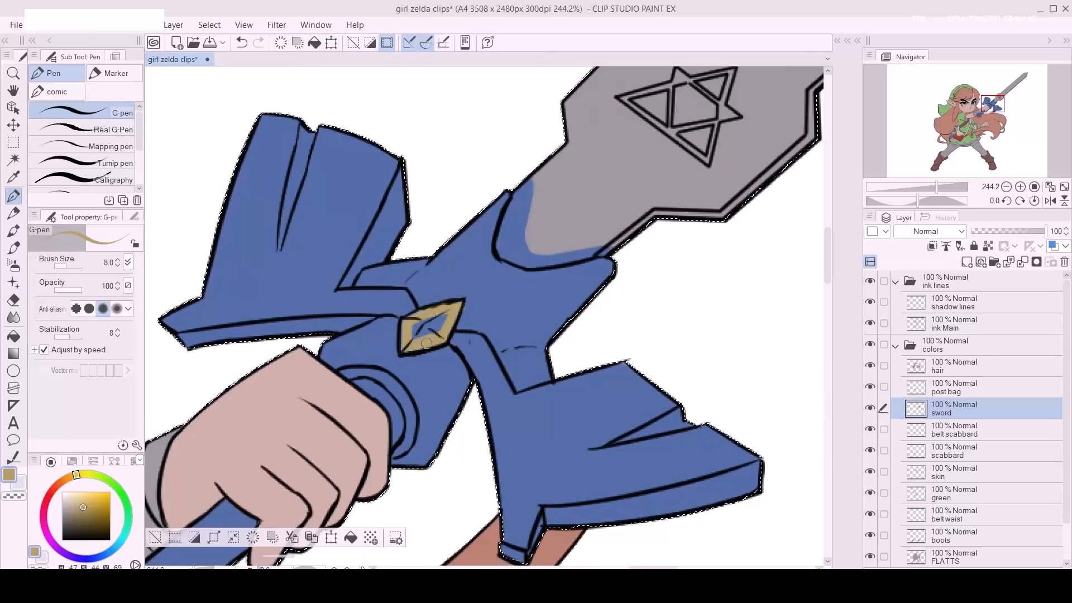
{"action": "left_click", "coordinate": [483, 314], "text": "alt"}
Step: Sample the blade's grey, shift it to a lighter blue-grey at hue 181, and set the G-pen to 90 px
{"action": "key", "text": "ctrl+space"}
{"action": "left_click_drag", "start_coordinate": [537, 328], "coordinate": [447, 343]}
{"action": "key", "text": "space"}
{"action": "left_click_drag", "start_coordinate": [580, 342], "coordinate": [545, 292]}
{"action": "key", "text": "ctrl+space"}
{"action": "key", "text": "p"}
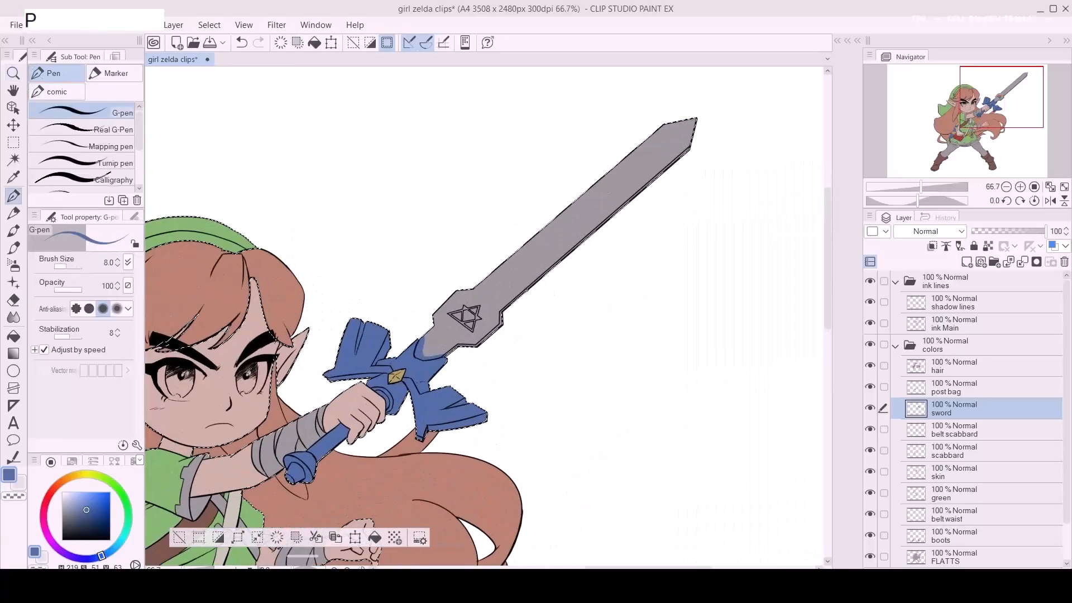
{"action": "left_click", "coordinate": [497, 293], "text": "alt"}
{"action": "left_click_drag", "start_coordinate": [77, 492], "coordinate": [62, 503]}
{"action": "key", "text": "d"}
{"action": "key", "text": "d"}
{"action": "key", "text": "d"}
{"action": "key", "text": "d"}
{"action": "key", "text": "d"}
{"action": "key", "text": "d"}
{"action": "key", "text": "d"}
{"action": "key", "text": "d"}
{"action": "key", "text": "d"}
{"action": "key", "text": "d"}
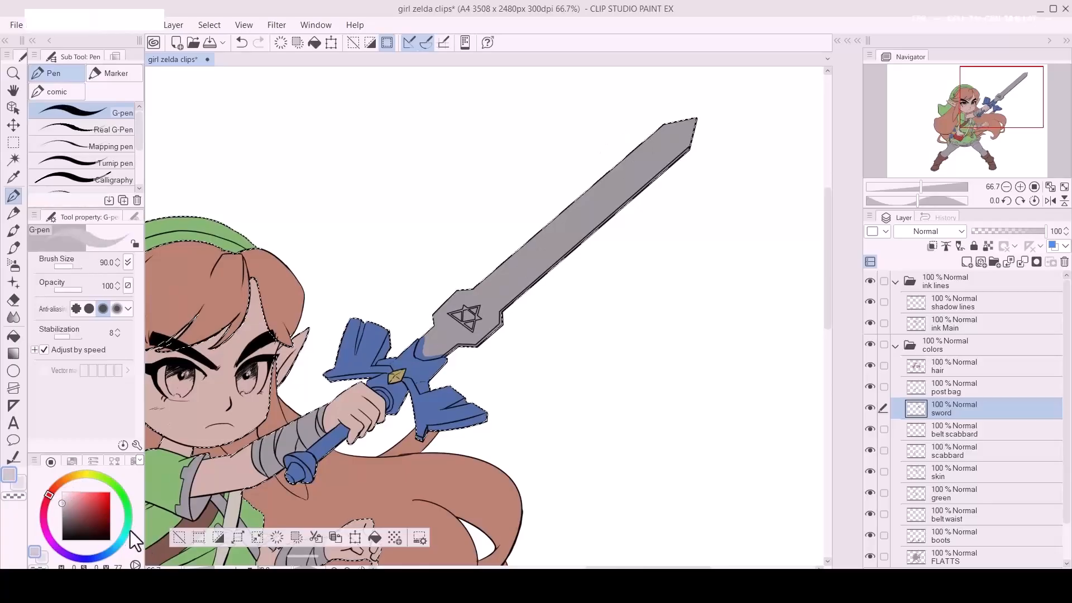
{"action": "left_click", "coordinate": [122, 537]}
{"action": "left_click", "coordinate": [63, 504]}
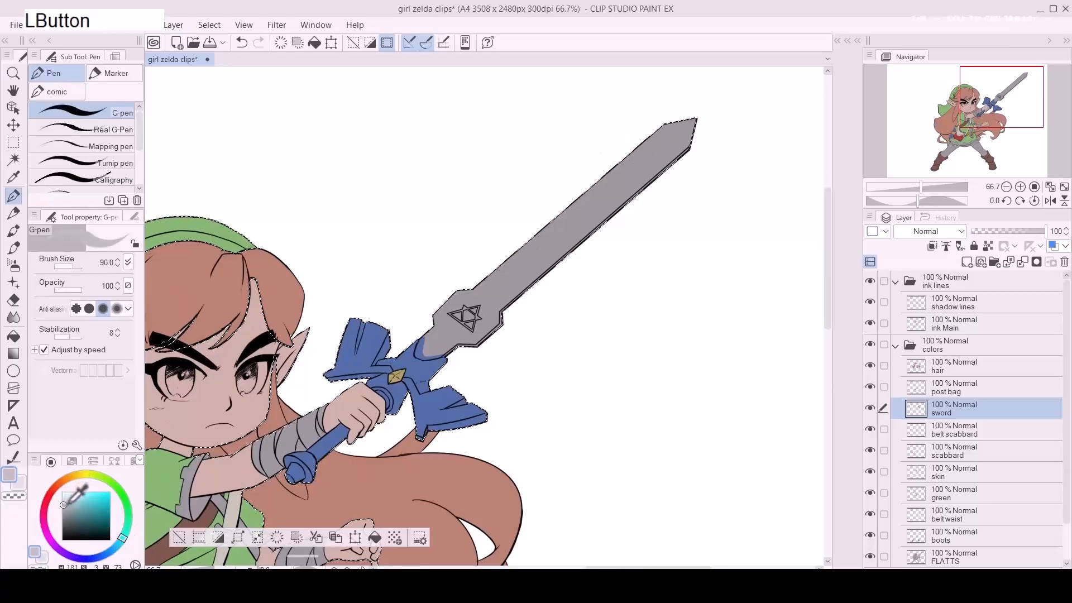
{"action": "left_click_drag", "start_coordinate": [65, 504], "coordinate": [66, 504]}
Step: Paint the whole sword blade and the emblem area down to the guard light blue-grey with a G-pen of 90 px and smaller, and deselect
{"action": "mouse_move", "coordinate": [679, 133]}
{"action": "left_mouse_down"}
{"action": "mouse_move", "coordinate": [626, 167]}
{"action": "mouse_move", "coordinate": [522, 286]}
{"action": "left_mouse_up"}
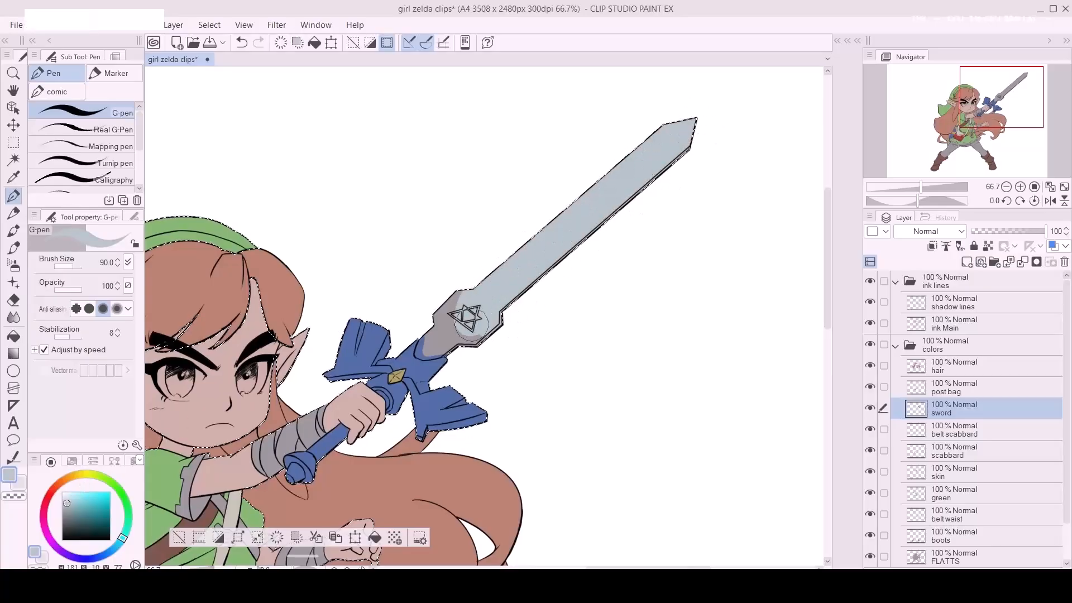
{"action": "key", "text": "z"}
{"action": "mouse_move", "coordinate": [445, 322]}
{"action": "left_mouse_down"}
{"action": "mouse_move", "coordinate": [478, 313]}
{"action": "mouse_move", "coordinate": [466, 296]}
{"action": "left_mouse_up"}
{"action": "key", "text": "a"}
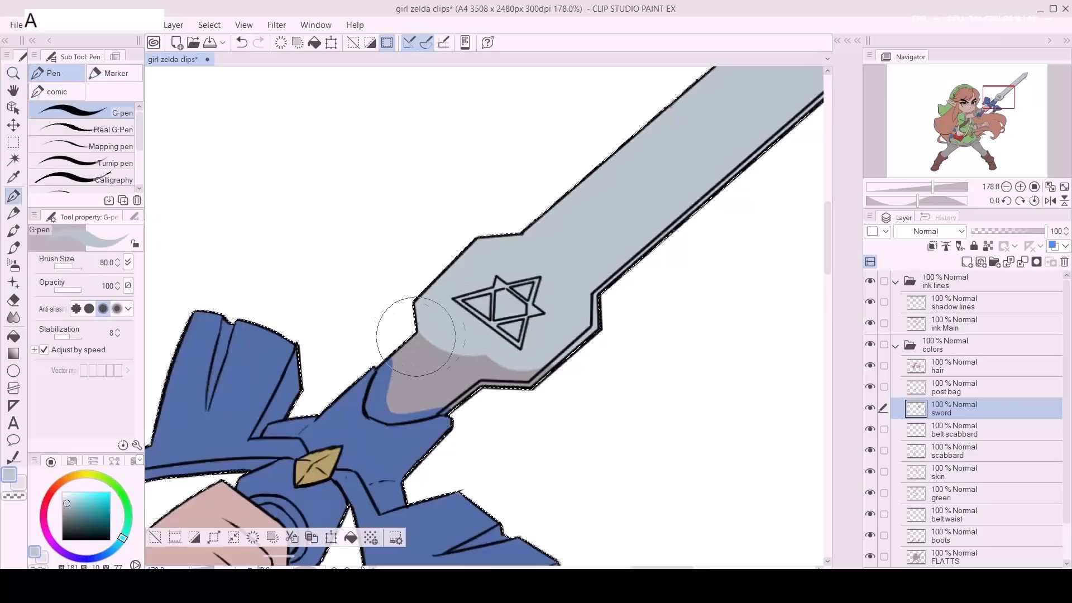
{"action": "mouse_move", "coordinate": [426, 339]}
{"action": "left_mouse_down"}
{"action": "mouse_move", "coordinate": [527, 377]}
{"action": "mouse_move", "coordinate": [534, 359]}
{"action": "left_mouse_up"}
{"action": "key", "text": "a"}
{"action": "mouse_move", "coordinate": [395, 368]}
{"action": "left_mouse_down"}
{"action": "mouse_move", "coordinate": [381, 401]}
{"action": "mouse_move", "coordinate": [394, 364]}
{"action": "mouse_move", "coordinate": [375, 397]}
{"action": "mouse_move", "coordinate": [463, 400]}
{"action": "mouse_move", "coordinate": [405, 385]}
{"action": "left_mouse_up"}
{"action": "key", "text": "a"}
{"action": "key", "text": "z"}
{"action": "left_click_drag", "start_coordinate": [537, 338], "coordinate": [444, 373]}
{"action": "left_click_drag", "start_coordinate": [566, 385], "coordinate": [590, 303]}
{"action": "key", "text": "ctrl+d"}
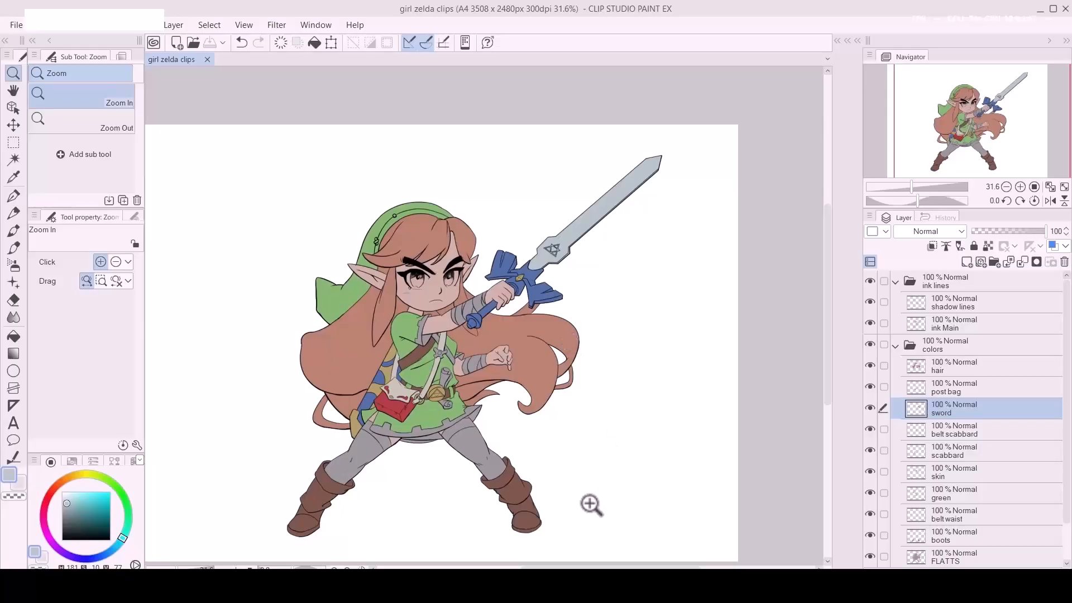
Step: On the hair layer, paint the strip beneath the skirt with the sampled hair colour at 15 px, within a selection of the FLATTS shape
{"action": "left_click_drag", "start_coordinate": [425, 444], "coordinate": [631, 413]}
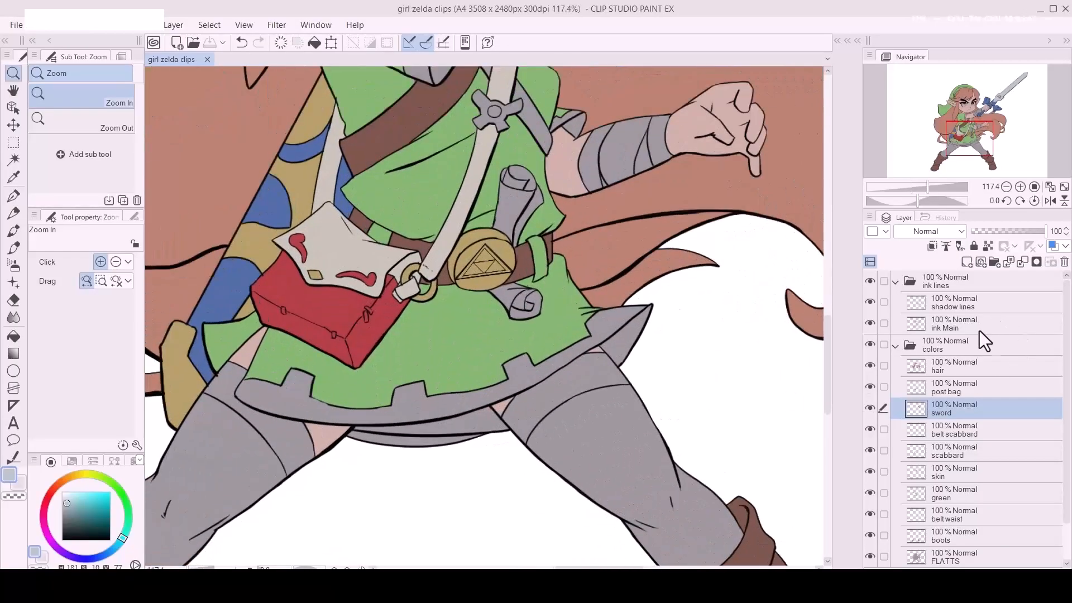
{"action": "left_click", "coordinate": [952, 366]}
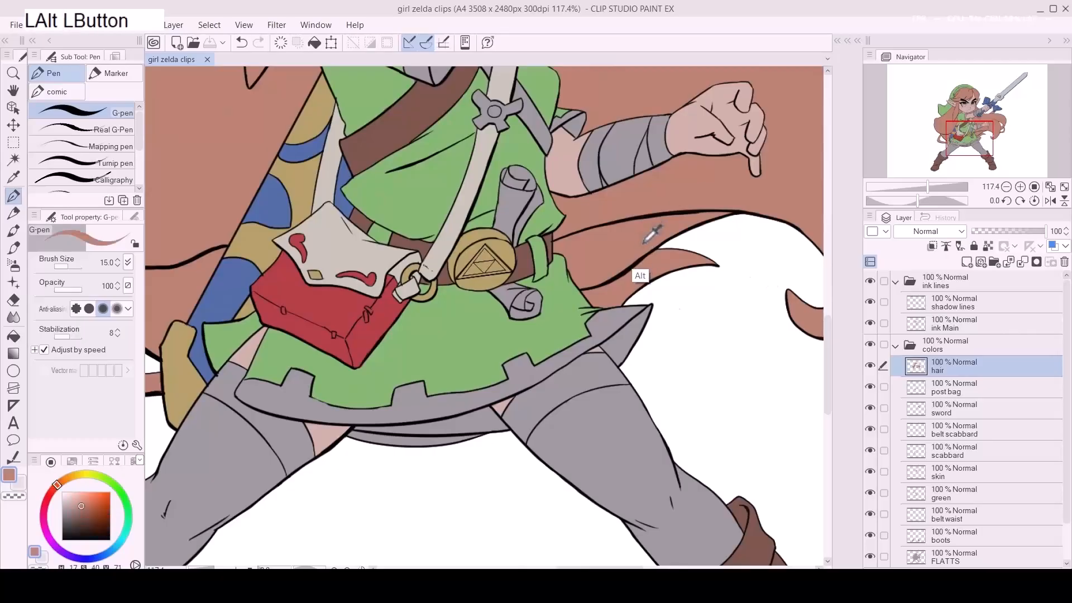
{"action": "left_click", "coordinate": [641, 271], "text": "alt"}
{"action": "key", "text": "z"}
{"action": "left_click", "coordinate": [368, 449]}
{"action": "key", "text": "p"}
{"action": "mouse_move", "coordinate": [368, 440]}
{"action": "left_mouse_down"}
{"action": "mouse_move", "coordinate": [428, 443]}
{"action": "mouse_move", "coordinate": [343, 437]}
{"action": "mouse_move", "coordinate": [378, 429]}
{"action": "mouse_move", "coordinate": [353, 427]}
{"action": "mouse_move", "coordinate": [320, 435]}
{"action": "mouse_move", "coordinate": [329, 425]}
{"action": "mouse_move", "coordinate": [412, 430]}
{"action": "mouse_move", "coordinate": [333, 423]}
{"action": "mouse_move", "coordinate": [438, 435]}
{"action": "left_mouse_up"}
{"action": "key", "text": "ctrl+z"}
{"action": "left_click", "coordinate": [916, 557], "text": "ctrl"}
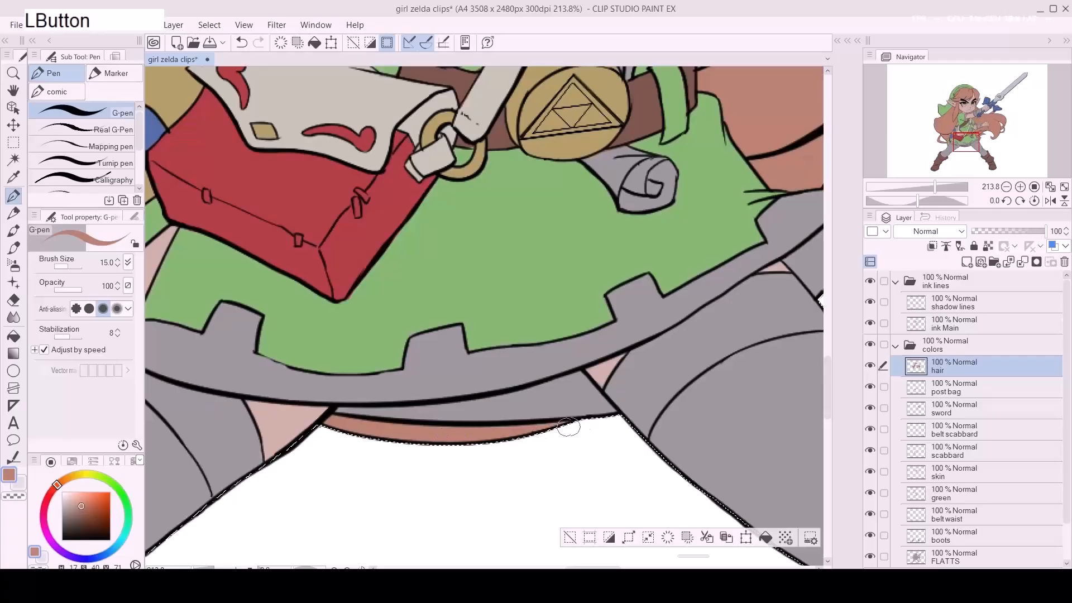
{"action": "key", "text": "ctrl+d"}
Step: Add a new layer directly above FLATTS and name it "light grey/blue"
{"action": "key", "text": "/"}
{"action": "left_click_drag", "start_coordinate": [533, 442], "coordinate": [498, 455]}
{"action": "left_click_drag", "start_coordinate": [630, 471], "coordinate": [602, 376]}
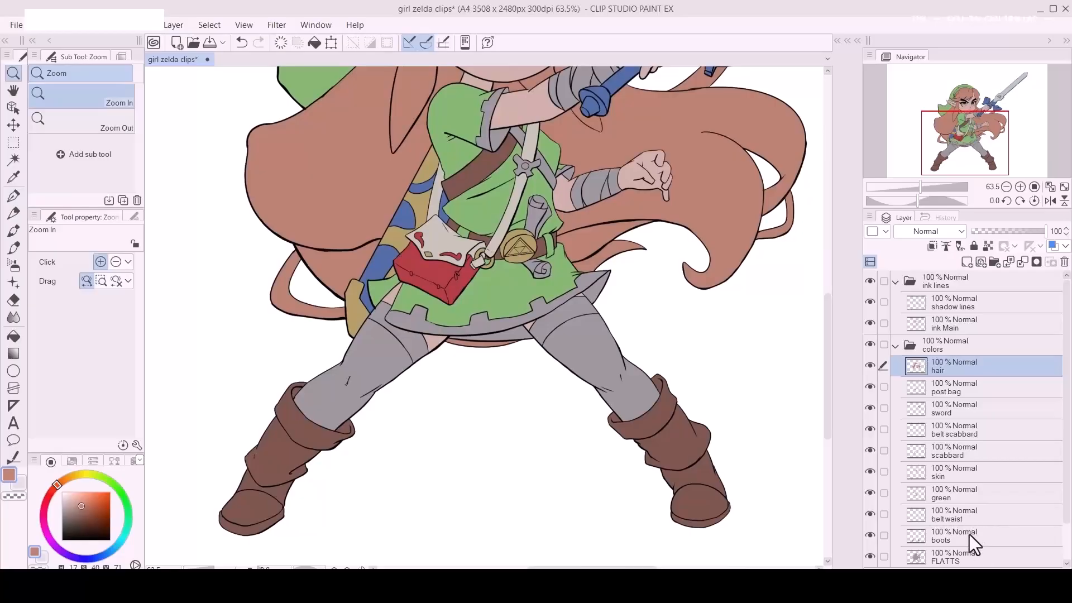
{"action": "left_click", "coordinate": [977, 554]}
{"action": "key", "text": "ctrl+shift+n"}
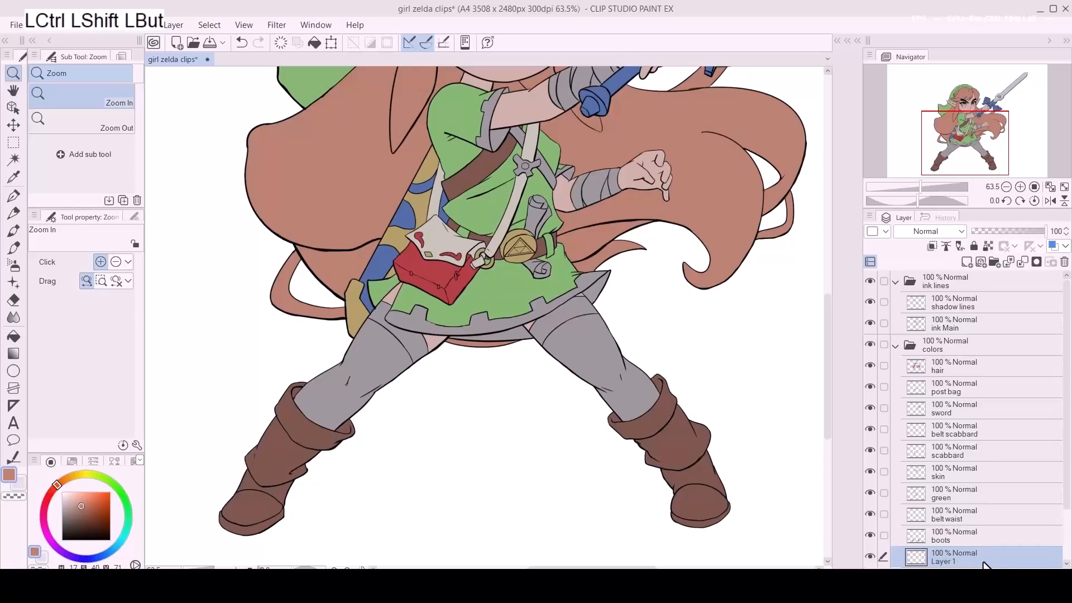
{"action": "double_click", "coordinate": [937, 554]}
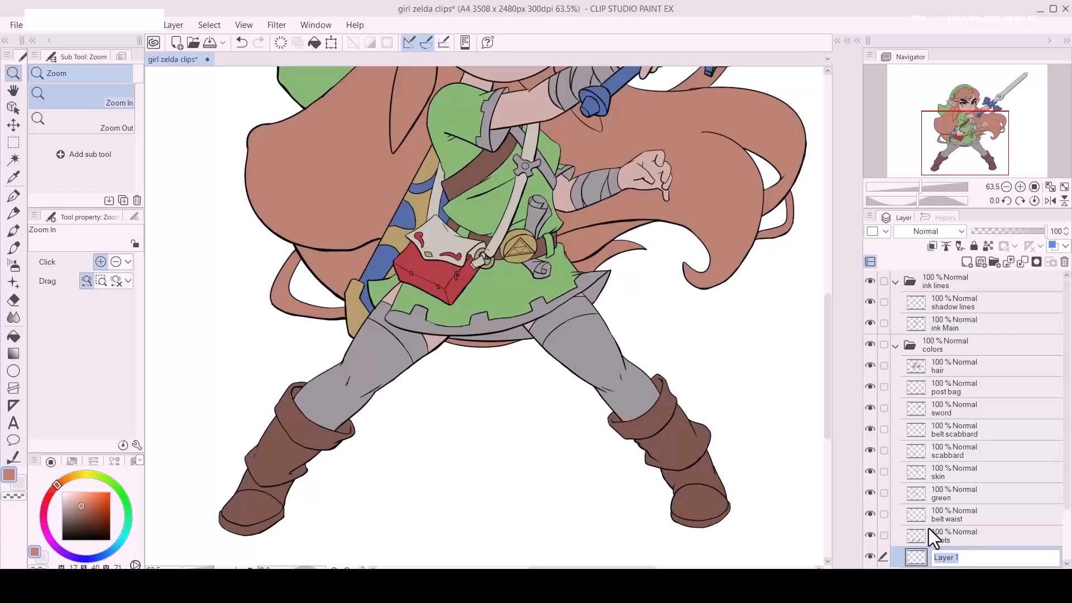
{"action": "type", "text": "lihgt"}
{"action": "key", "text": "BackSpace"}
{"action": "key", "text": "BackSpace"}
{"action": "key", "text": "BackSpace"}
{"action": "type", "text": "ght grey/blue"}
{"action": "key", "text": "Return"}
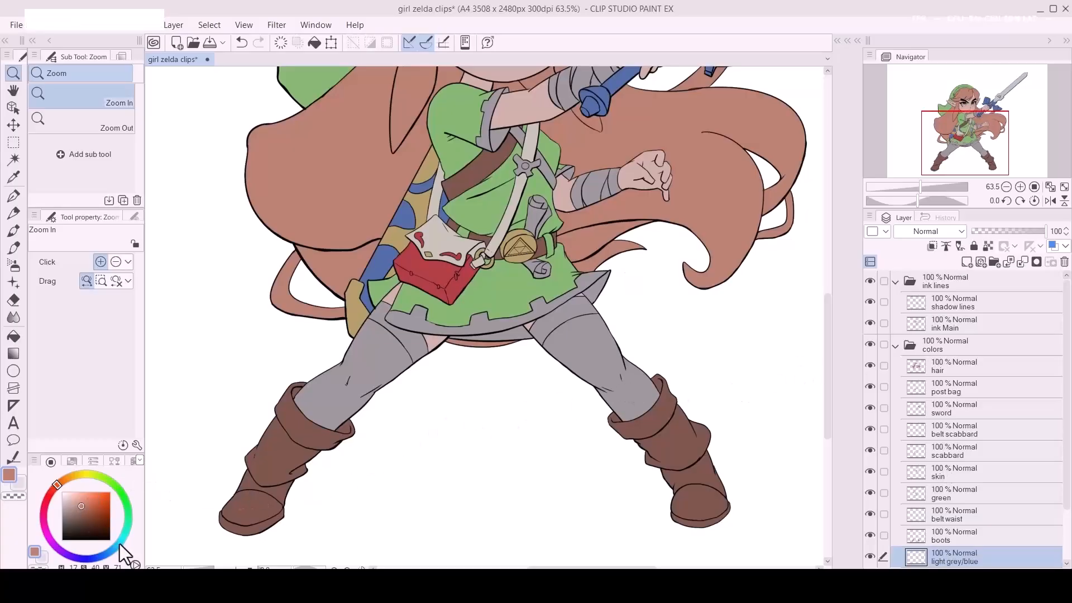
Step: Sample the blade's blue-grey and change it to a paler blue with hue 210, saturation 7 and value 90
{"action": "left_click_drag", "start_coordinate": [584, 247], "coordinate": [550, 375]}
{"action": "key", "text": "g"}
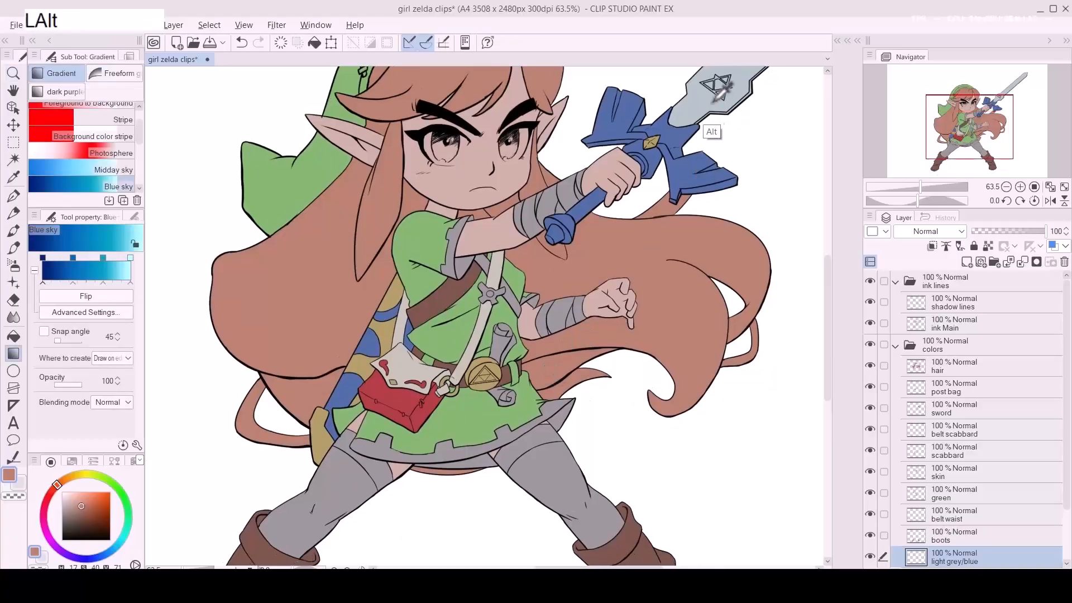
{"action": "left_click", "coordinate": [714, 108], "text": "alt"}
{"action": "left_click_drag", "start_coordinate": [201, 438], "coordinate": [261, 354]}
{"action": "left_click", "coordinate": [12, 476]}
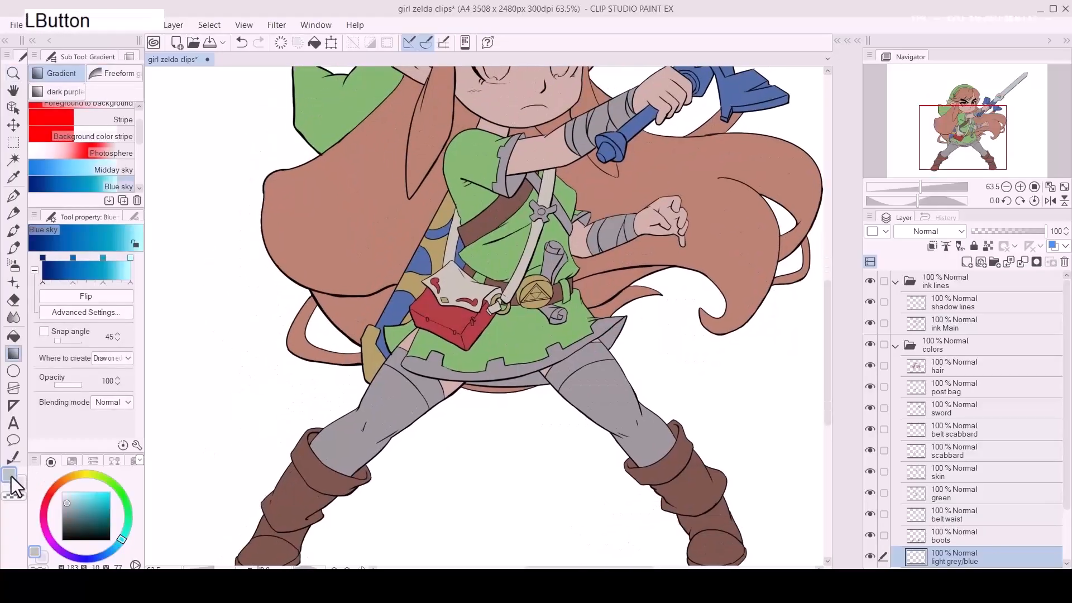
{"action": "double_click", "coordinate": [11, 476]}
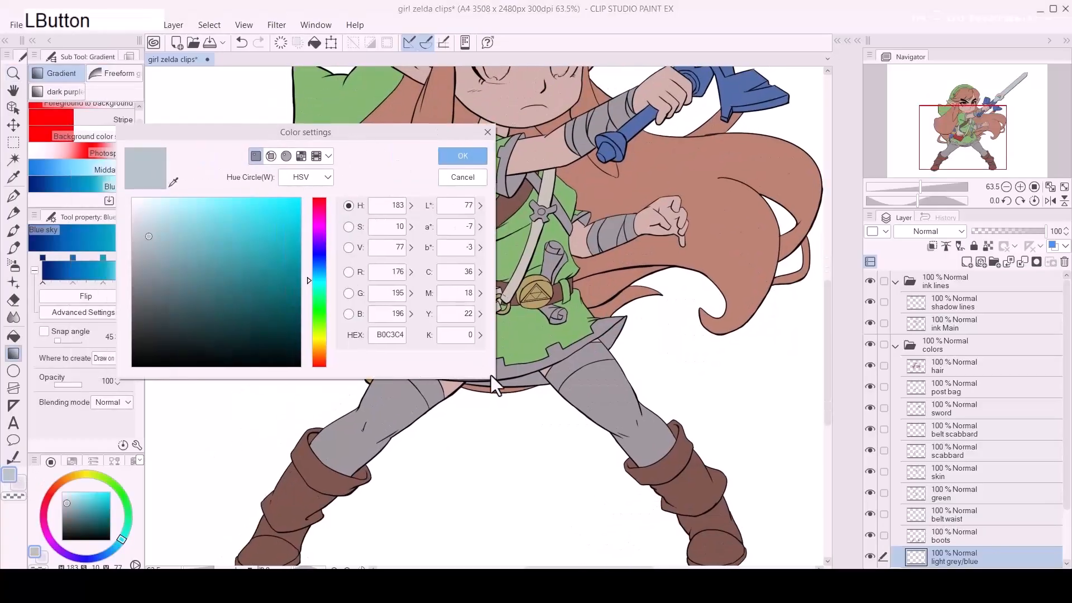
{"action": "left_click", "coordinate": [313, 274]}
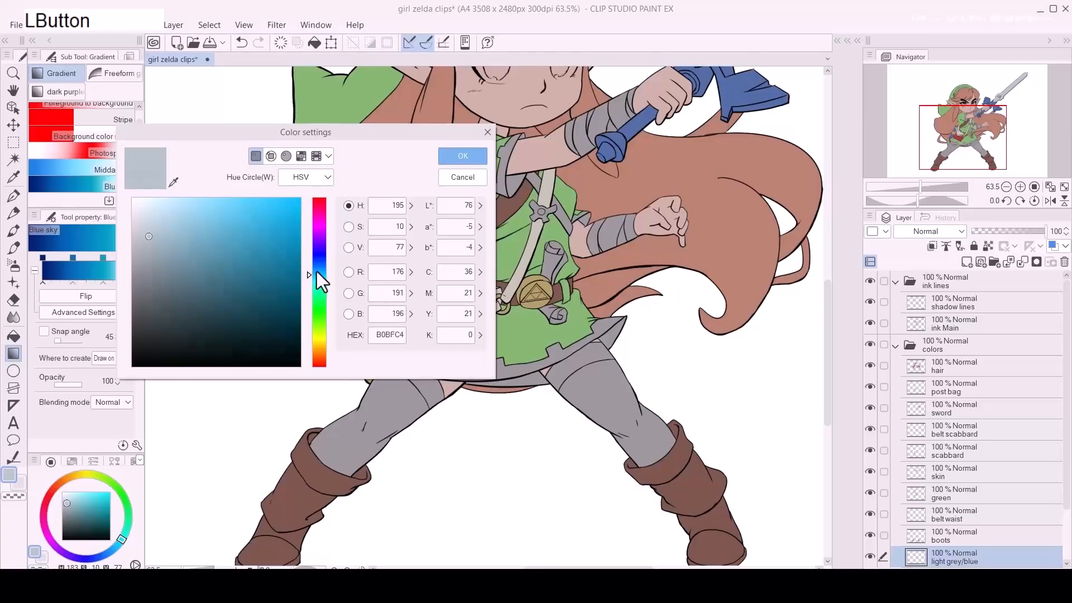
{"action": "left_click_drag", "start_coordinate": [160, 228], "coordinate": [150, 221]}
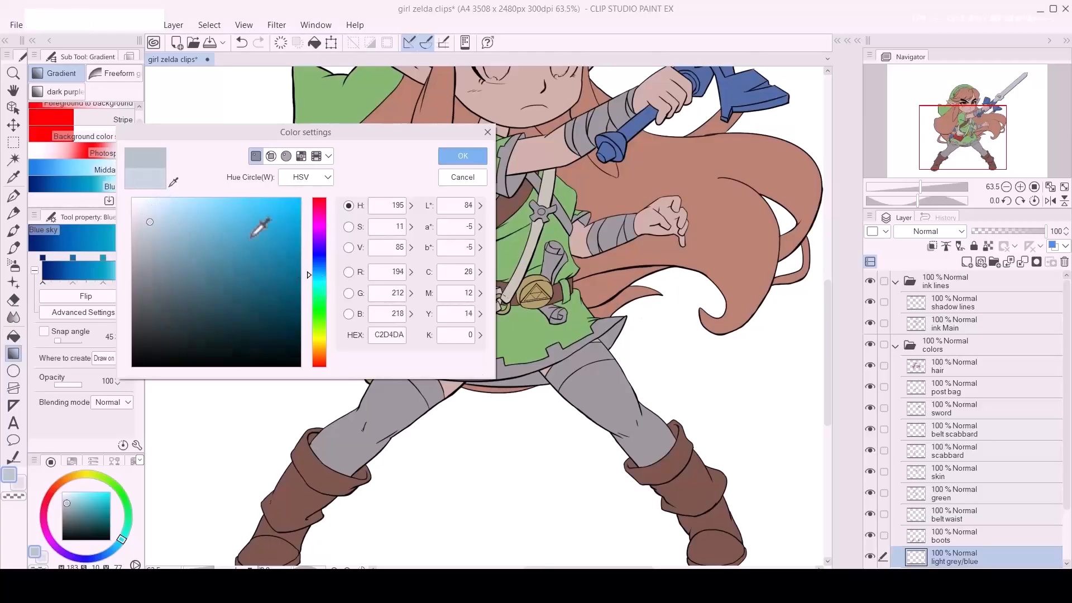
{"action": "left_click", "coordinate": [317, 265]}
{"action": "left_click", "coordinate": [144, 214]}
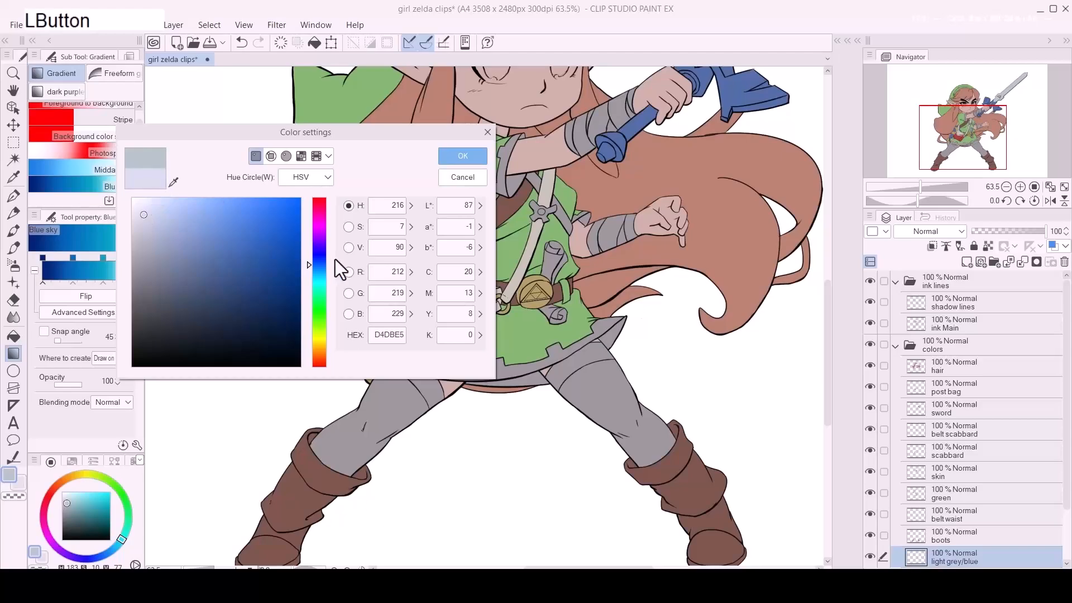
{"action": "left_click", "coordinate": [320, 267]}
{"action": "left_click", "coordinate": [450, 156]}
Step: Darken the pale blue drawing colour to hue 210, saturation 8 and value 85 (C8D0D8)
{"action": "key", "text": "space"}
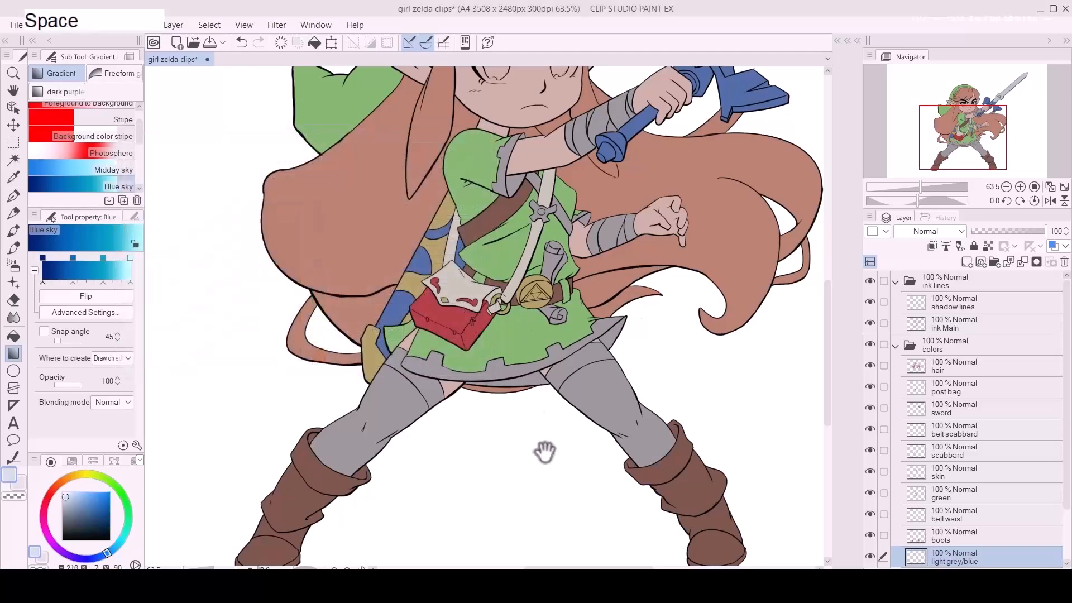
{"action": "left_click_drag", "start_coordinate": [548, 458], "coordinate": [538, 440]}
{"action": "key", "text": "z"}
{"action": "left_click_drag", "start_coordinate": [600, 415], "coordinate": [643, 403]}
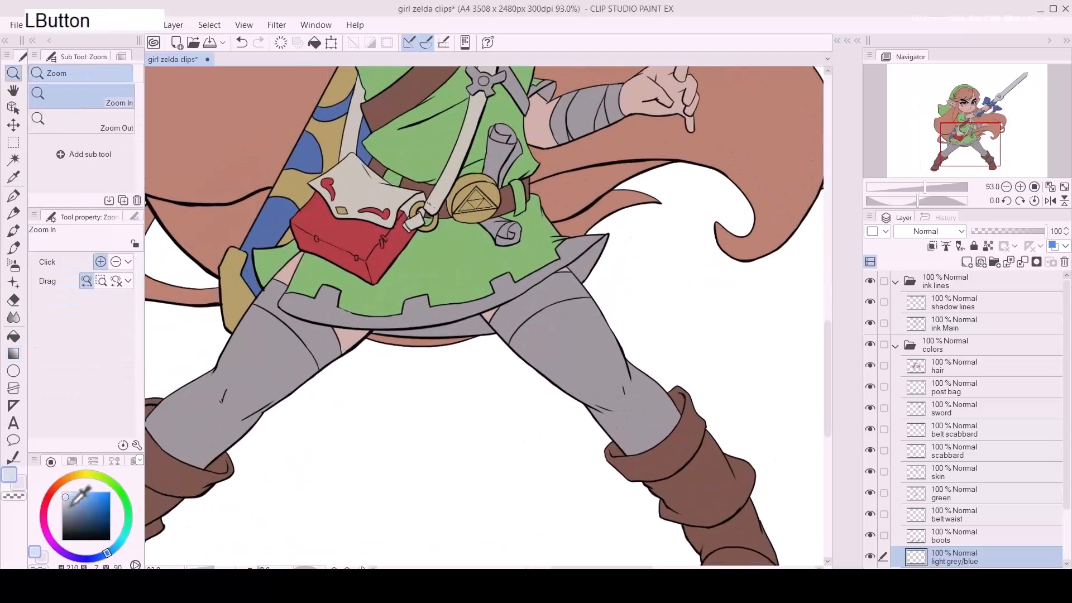
{"action": "double_click", "coordinate": [8, 477]}
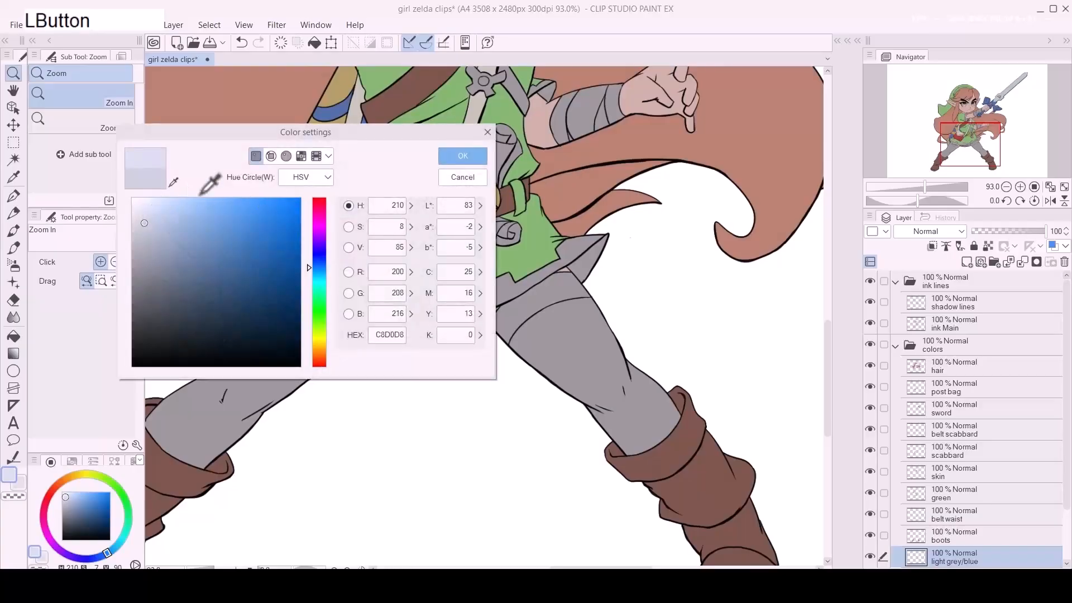
{"action": "left_click", "coordinate": [447, 155]}
Step: Select the FLATTS layer's painted area, make the light grey/blue layer active and subtract the boots from the selection
{"action": "key", "text": "p"}
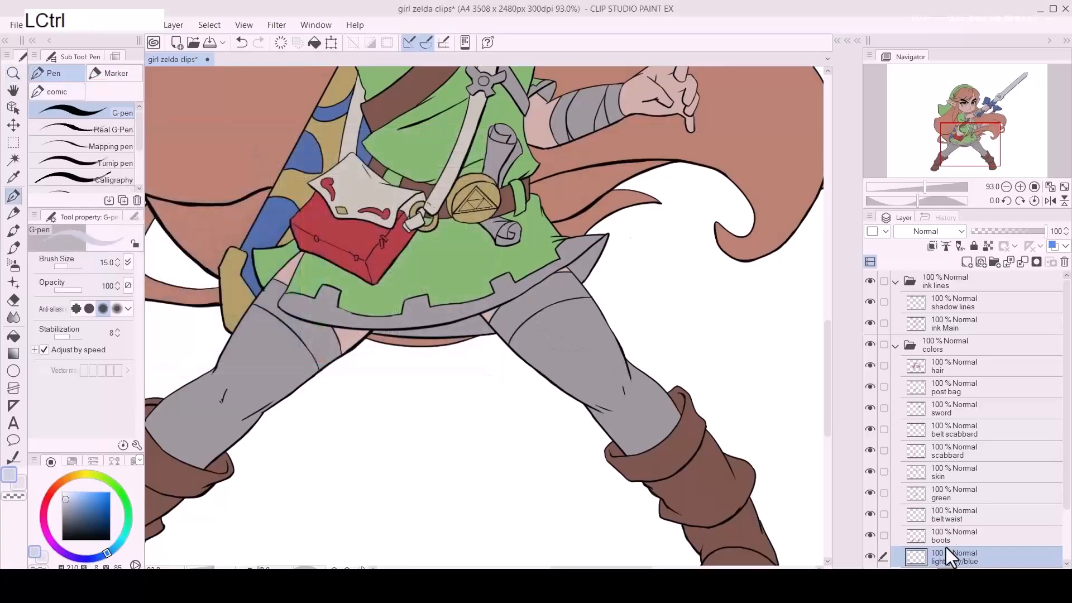
{"action": "left_click_drag", "start_coordinate": [1067, 469], "coordinate": [1067, 491]}
{"action": "left_click", "coordinate": [941, 515]}
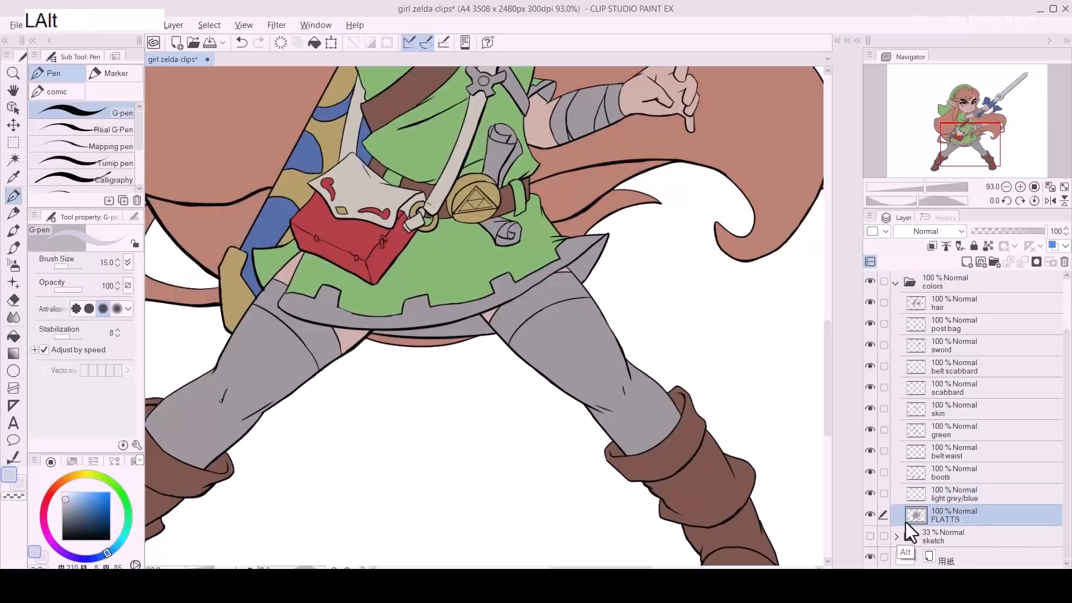
{"action": "left_click", "coordinate": [914, 517], "text": "ctrl"}
{"action": "left_click", "coordinate": [944, 494]}
{"action": "key", "text": "e"}
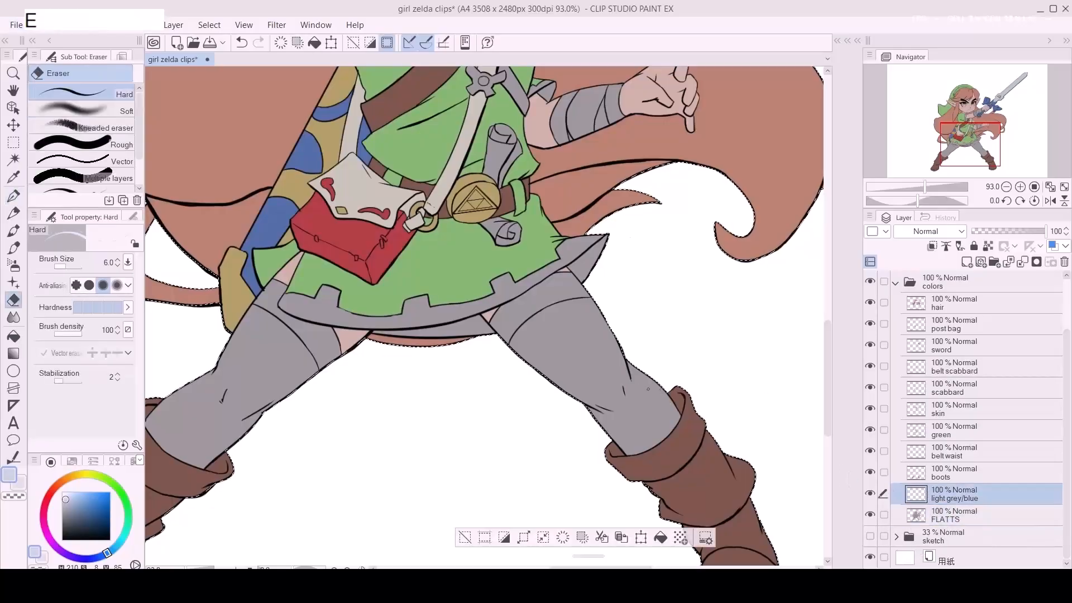
{"action": "left_click", "coordinate": [924, 474], "text": "ctrl+alt"}
Step: Enlarge the G-pen to 80 px and paint the stocking below the skirt's pointed corner pale blue from the boot to mid-thigh
{"action": "key", "text": "d"}
{"action": "key", "text": "d"}
{"action": "key", "text": "d"}
{"action": "key", "text": "d"}
{"action": "key", "text": "d"}
{"action": "key", "text": "d"}
{"action": "key", "text": "d"}
{"action": "key", "text": "d"}
{"action": "key", "text": "d"}
{"action": "key", "text": "d"}
{"action": "key", "text": "d"}
{"action": "key", "text": "p"}
{"action": "key", "text": "d"}
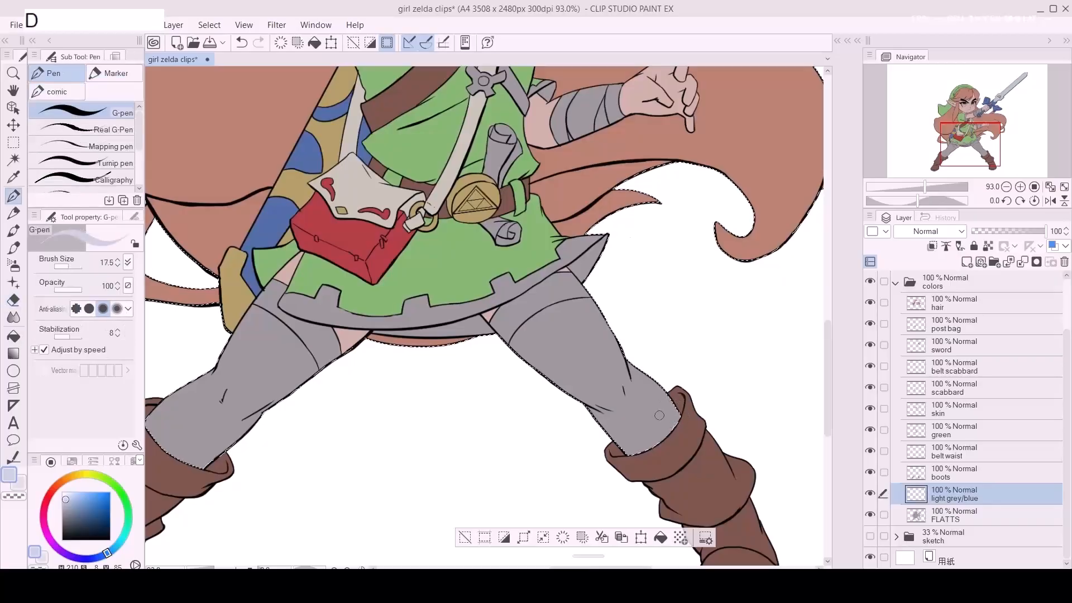
{"action": "key", "text": "d"}
{"action": "key", "text": "d"}
{"action": "key", "text": "d"}
{"action": "key", "text": "d"}
{"action": "key", "text": "d"}
{"action": "mouse_move", "coordinate": [665, 424]}
{"action": "left_mouse_down"}
{"action": "mouse_move", "coordinate": [581, 467]}
{"action": "mouse_move", "coordinate": [667, 408]}
{"action": "mouse_move", "coordinate": [676, 380]}
{"action": "mouse_move", "coordinate": [668, 354]}
{"action": "mouse_move", "coordinate": [639, 335]}
{"action": "mouse_move", "coordinate": [595, 329]}
{"action": "left_mouse_up"}
Step: Subtract the skin from the selection and paint the same stocking's upper band pale blue with a 30 px G-pen, tidying its edges
{"action": "left_click", "coordinate": [869, 403], "text": "ctrl+alt"}
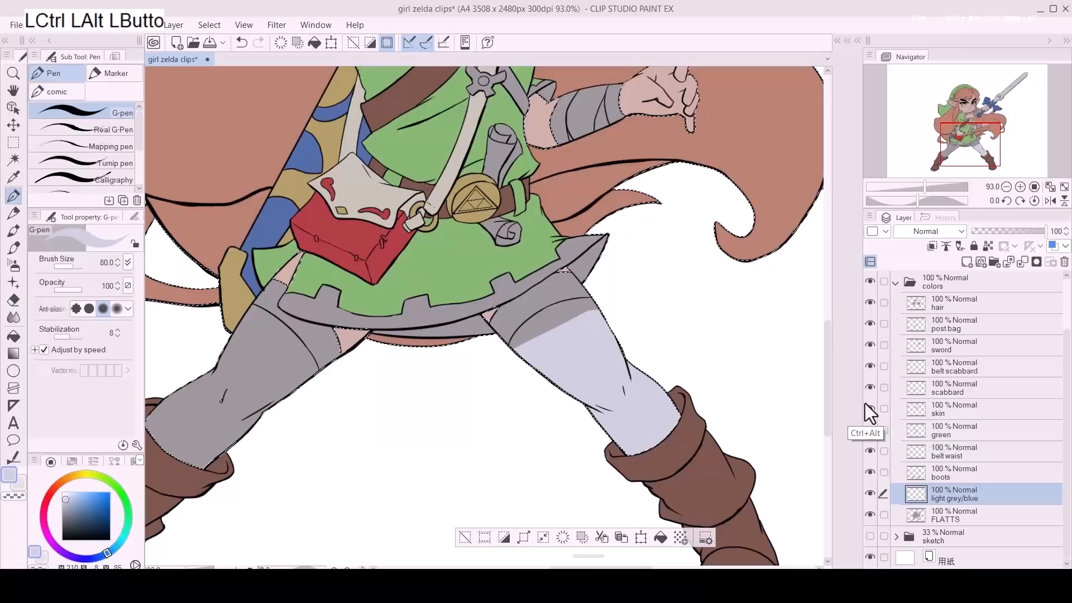
{"action": "key", "text": "z"}
{"action": "left_click", "coordinate": [567, 328]}
{"action": "left_click", "coordinate": [553, 309]}
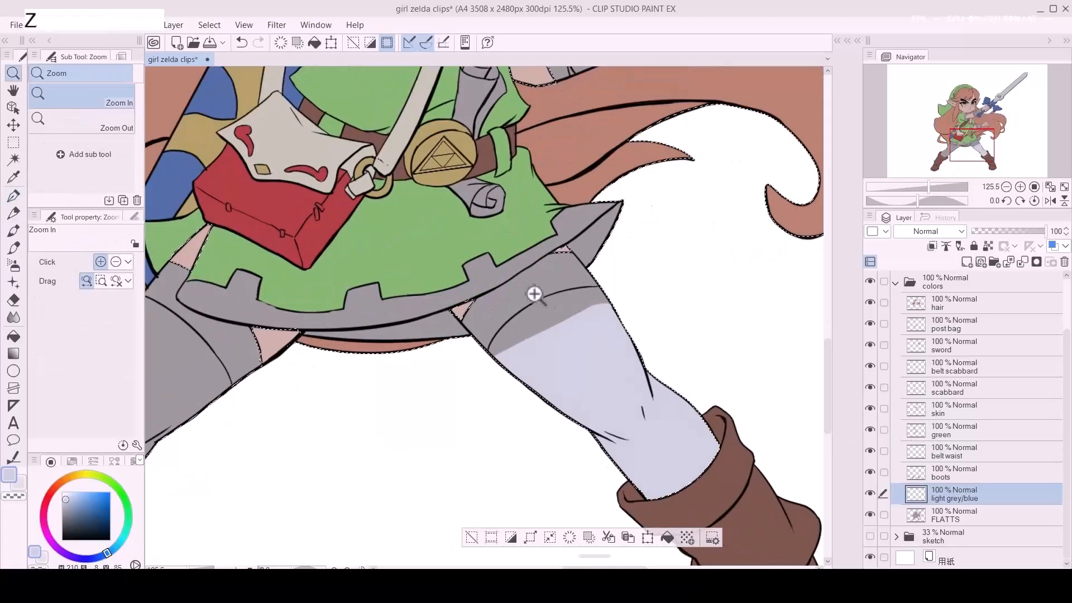
{"action": "key", "text": "p"}
{"action": "mouse_move", "coordinate": [518, 306]}
{"action": "left_mouse_down"}
{"action": "mouse_move", "coordinate": [482, 366]}
{"action": "mouse_move", "coordinate": [490, 340]}
{"action": "mouse_move", "coordinate": [476, 353]}
{"action": "mouse_move", "coordinate": [469, 323]}
{"action": "mouse_move", "coordinate": [491, 349]}
{"action": "mouse_move", "coordinate": [468, 314]}
{"action": "mouse_move", "coordinate": [552, 258]}
{"action": "mouse_move", "coordinate": [577, 269]}
{"action": "mouse_move", "coordinate": [569, 257]}
{"action": "mouse_move", "coordinate": [603, 305]}
{"action": "mouse_move", "coordinate": [592, 307]}
{"action": "mouse_move", "coordinate": [607, 296]}
{"action": "mouse_move", "coordinate": [592, 285]}
{"action": "mouse_move", "coordinate": [620, 325]}
{"action": "left_mouse_up"}
{"action": "key", "text": "d"}
{"action": "key", "text": "d"}
{"action": "key", "text": "d"}
{"action": "key", "text": "d"}
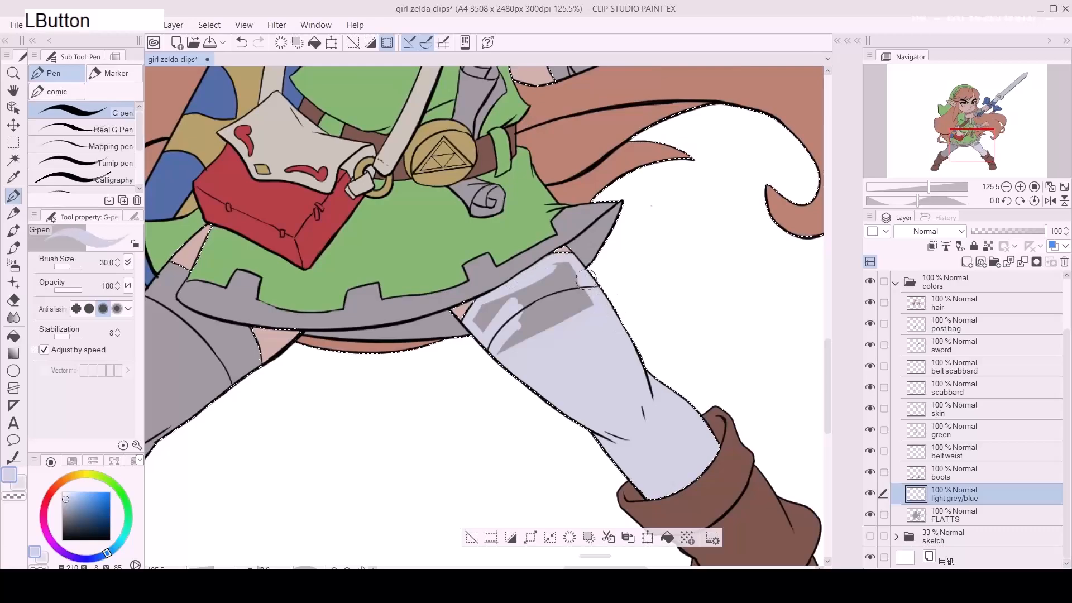
{"action": "mouse_move", "coordinate": [547, 271]}
{"action": "left_mouse_down"}
{"action": "mouse_move", "coordinate": [479, 324]}
{"action": "mouse_move", "coordinate": [495, 343]}
{"action": "mouse_move", "coordinate": [579, 299]}
{"action": "left_mouse_up"}
{"action": "key", "text": "e"}
{"action": "mouse_move", "coordinate": [459, 331]}
{"action": "left_mouse_down"}
{"action": "mouse_move", "coordinate": [459, 342]}
{"action": "mouse_move", "coordinate": [480, 324]}
{"action": "mouse_move", "coordinate": [464, 321]}
{"action": "left_mouse_up"}
{"action": "key", "text": "a"}
{"action": "key", "text": "["}
{"action": "key", "text": "["}
{"action": "key", "text": "["}
{"action": "key", "text": "["}
{"action": "key", "text": "["}
Step: Paint the other stocking pale blue with an enlarged G-pen, subtracting the scabbard from the selection
{"action": "left_click_drag", "start_coordinate": [478, 395], "coordinate": [771, 330]}
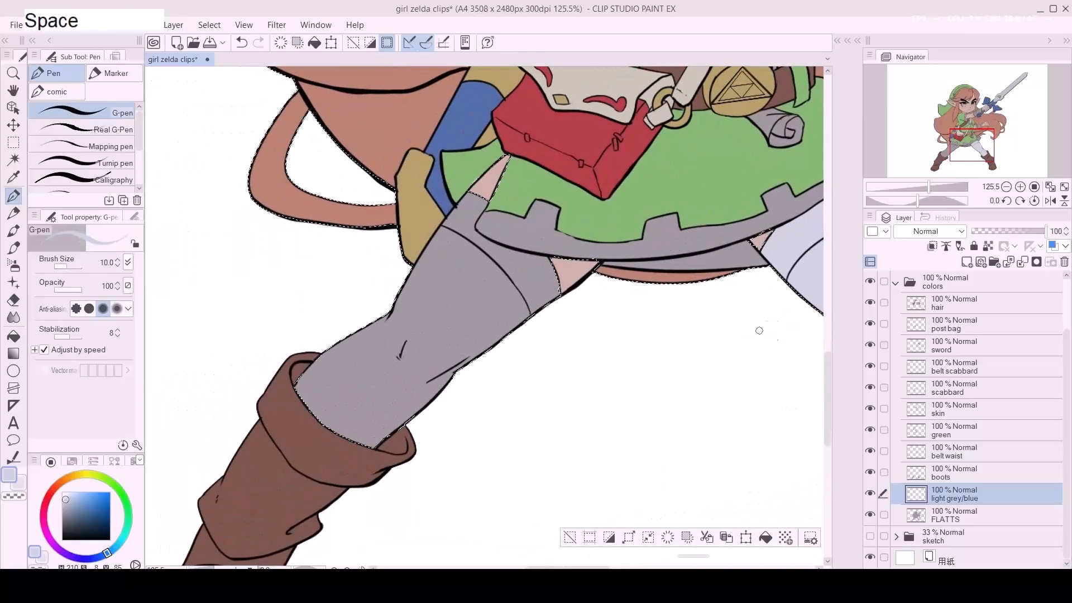
{"action": "key", "text": "d"}
{"action": "mouse_move", "coordinate": [330, 356]}
{"action": "left_mouse_down"}
{"action": "mouse_move", "coordinate": [346, 370]}
{"action": "mouse_move", "coordinate": [495, 359]}
{"action": "mouse_move", "coordinate": [519, 340]}
{"action": "left_mouse_up"}
{"action": "left_click", "coordinate": [912, 397], "text": "ctrl+alt"}
{"action": "mouse_move", "coordinate": [373, 307]}
{"action": "left_mouse_down"}
{"action": "mouse_move", "coordinate": [419, 322]}
{"action": "mouse_move", "coordinate": [410, 279]}
{"action": "mouse_move", "coordinate": [461, 341]}
{"action": "mouse_move", "coordinate": [462, 324]}
{"action": "mouse_move", "coordinate": [442, 378]}
{"action": "left_mouse_up"}
{"action": "key", "text": "a"}
{"action": "key", "text": "a"}
{"action": "key", "text": "a"}
{"action": "key", "text": "a"}
Step: Subtract the green tunic from the selection and finish the second stocking's upper band in pale blue with a smaller G-pen
{"action": "left_click", "coordinate": [912, 437], "text": "ctrl+alt"}
{"action": "left_click", "coordinate": [461, 376]}
{"action": "key", "text": "a"}
{"action": "key", "text": "a"}
{"action": "key", "text": "a"}
{"action": "mouse_move", "coordinate": [441, 285]}
{"action": "left_mouse_down"}
{"action": "mouse_move", "coordinate": [415, 319]}
{"action": "mouse_move", "coordinate": [457, 258]}
{"action": "mouse_move", "coordinate": [424, 315]}
{"action": "mouse_move", "coordinate": [439, 287]}
{"action": "mouse_move", "coordinate": [458, 316]}
{"action": "mouse_move", "coordinate": [439, 288]}
{"action": "mouse_move", "coordinate": [451, 266]}
{"action": "mouse_move", "coordinate": [447, 297]}
{"action": "mouse_move", "coordinate": [435, 303]}
{"action": "mouse_move", "coordinate": [475, 332]}
{"action": "mouse_move", "coordinate": [432, 304]}
{"action": "mouse_move", "coordinate": [508, 332]}
{"action": "mouse_move", "coordinate": [460, 321]}
{"action": "mouse_move", "coordinate": [521, 332]}
{"action": "left_mouse_up"}
{"action": "key", "text": "a"}
{"action": "key", "text": "a"}
{"action": "key", "text": "a"}
{"action": "key", "text": "a"}
{"action": "key", "text": "a"}
{"action": "key", "text": "d"}
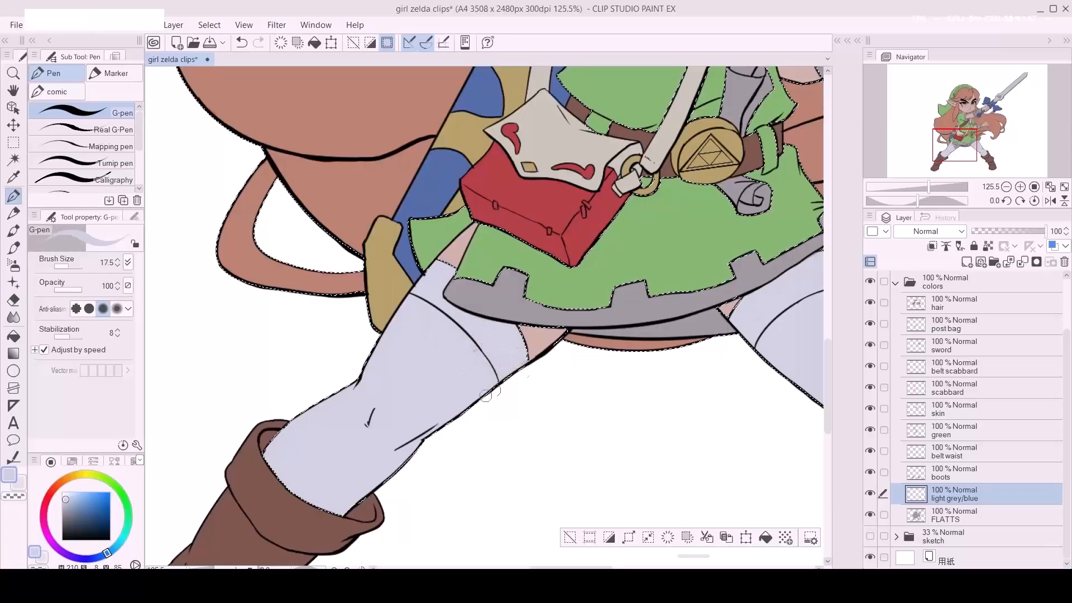
Step: Subtract the hair, post bag, sword and scabbard layers from the selection around the arms
{"action": "left_click", "coordinate": [445, 366], "text": "ctrl"}
{"action": "left_click_drag", "start_coordinate": [718, 279], "coordinate": [596, 350]}
{"action": "key", "text": "ctrl+space"}
{"action": "left_click", "coordinate": [914, 303], "text": "ctrl+alt"}
{"action": "left_click", "coordinate": [912, 319], "text": "ctrl+alt"}
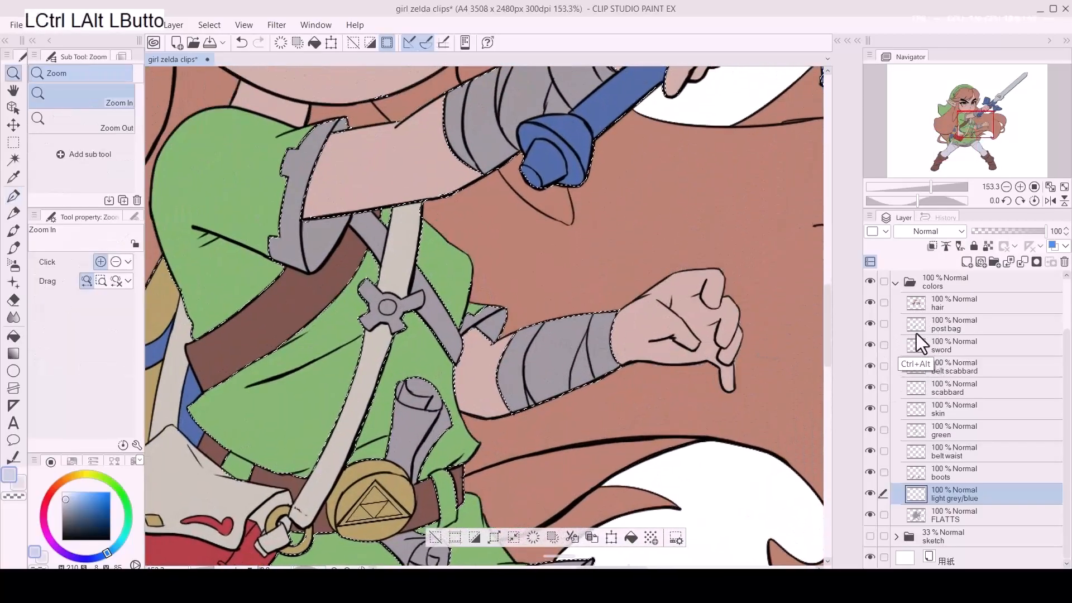
{"action": "left_click", "coordinate": [921, 348], "text": "ctrl+alt"}
{"action": "left_click", "coordinate": [916, 390], "text": "ctrl+alt"}
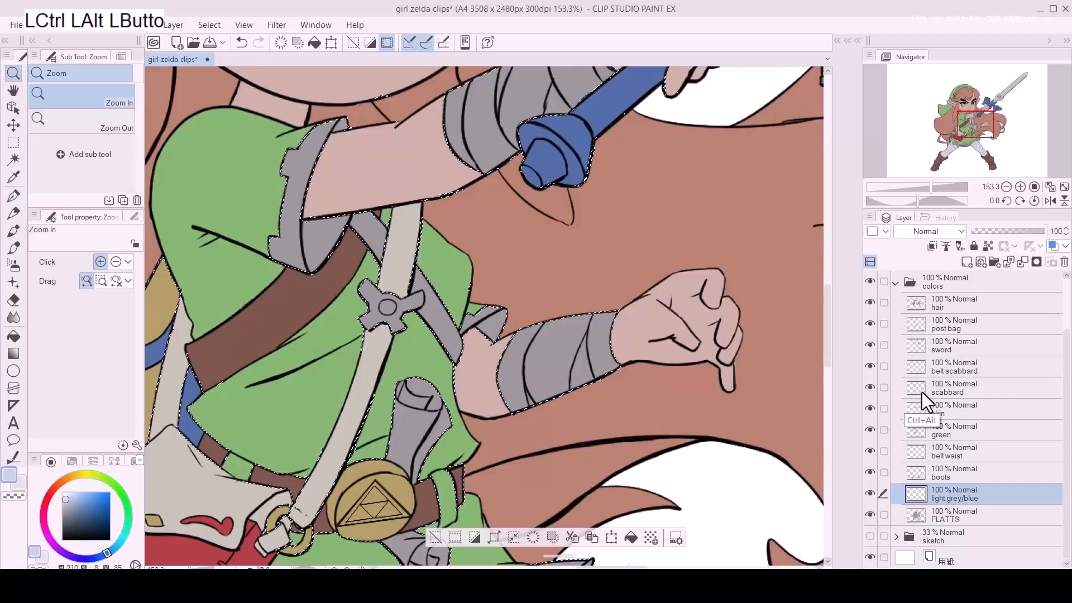
Step: Paint the bandage wraps on both forearms pale blue with an 80 px G-pen and deselect
{"action": "left_click_drag", "start_coordinate": [695, 342], "coordinate": [492, 380]}
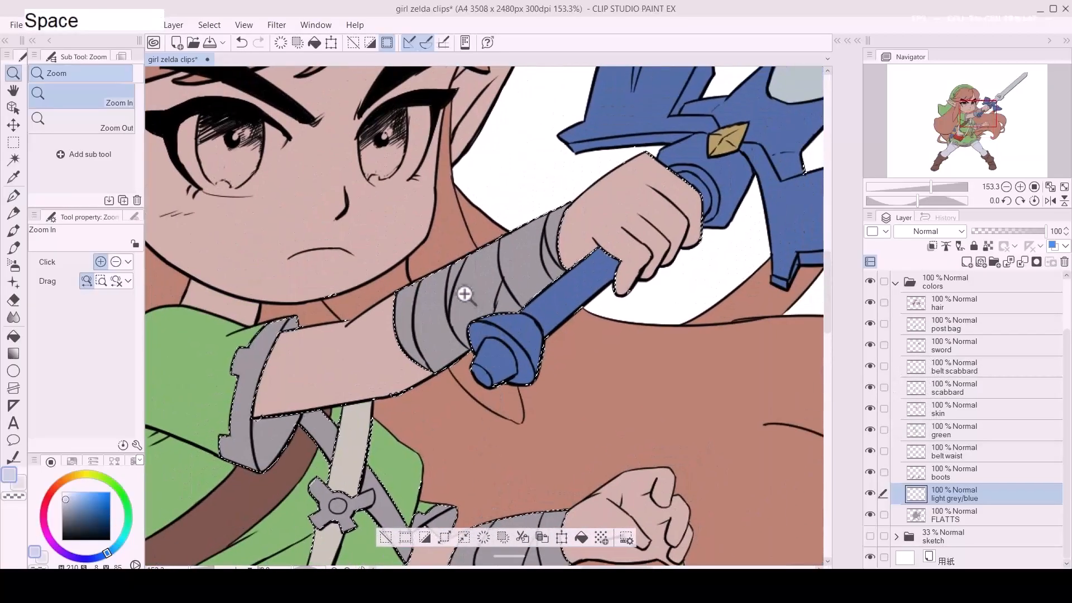
{"action": "key", "text": "p"}
{"action": "key", "text": "d"}
{"action": "key", "text": "d"}
{"action": "key", "text": "d"}
{"action": "key", "text": "d"}
{"action": "key", "text": "d"}
{"action": "key", "text": "d"}
{"action": "key", "text": "d"}
{"action": "key", "text": "d"}
{"action": "mouse_move", "coordinate": [550, 219]}
{"action": "left_mouse_down"}
{"action": "mouse_move", "coordinate": [421, 291]}
{"action": "mouse_move", "coordinate": [413, 334]}
{"action": "mouse_move", "coordinate": [554, 261]}
{"action": "mouse_move", "coordinate": [418, 367]}
{"action": "left_mouse_up"}
{"action": "left_click_drag", "start_coordinate": [608, 454], "coordinate": [593, 283]}
{"action": "mouse_move", "coordinate": [553, 346]}
{"action": "left_mouse_down"}
{"action": "mouse_move", "coordinate": [526, 423]}
{"action": "mouse_move", "coordinate": [504, 363]}
{"action": "mouse_move", "coordinate": [470, 388]}
{"action": "mouse_move", "coordinate": [462, 413]}
{"action": "left_mouse_up"}
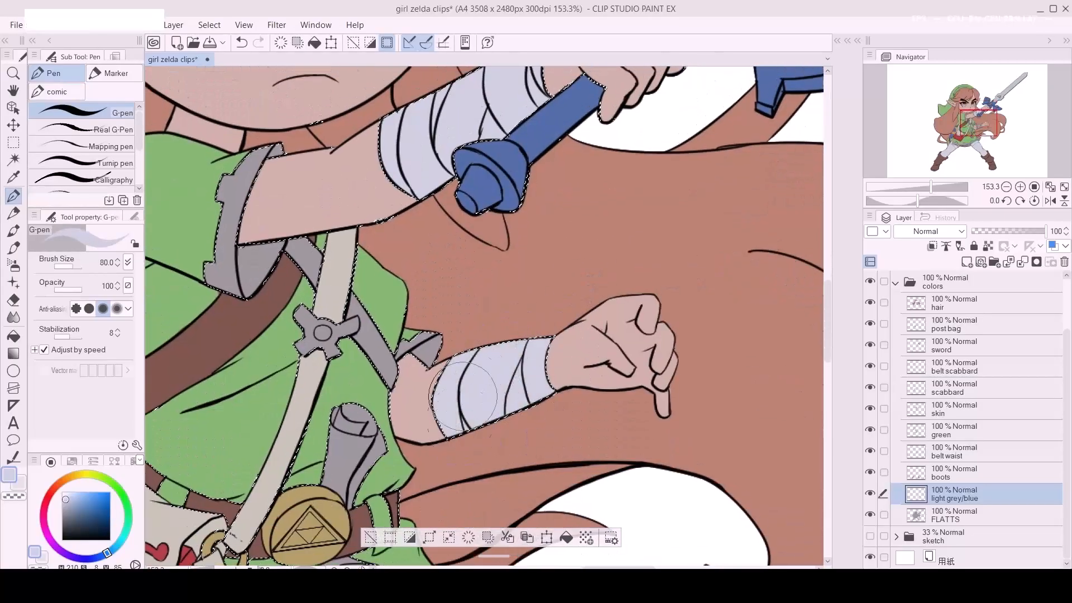
{"action": "key", "text": "ctrl+d"}
Step: Examine the flat colours across the whole character and up close on the upper body
{"action": "key", "text": "z"}
{"action": "left_click_drag", "start_coordinate": [629, 365], "coordinate": [505, 380]}
{"action": "key", "text": "space"}
{"action": "left_click_drag", "start_coordinate": [635, 412], "coordinate": [572, 398]}
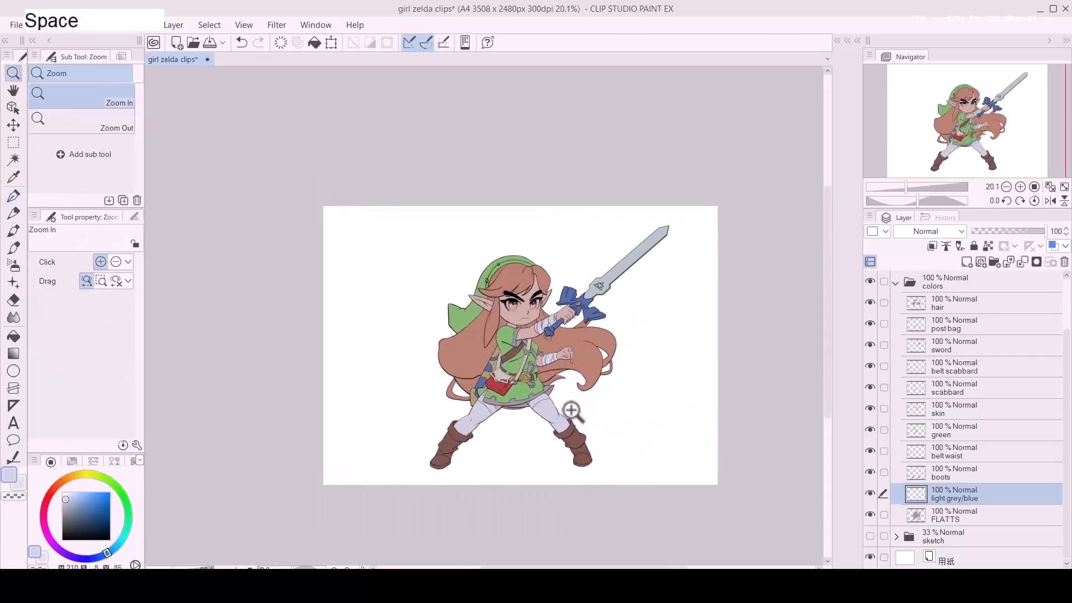
{"action": "left_click", "coordinate": [556, 319]}
{"action": "left_click_drag", "start_coordinate": [556, 319], "coordinate": [569, 335]}
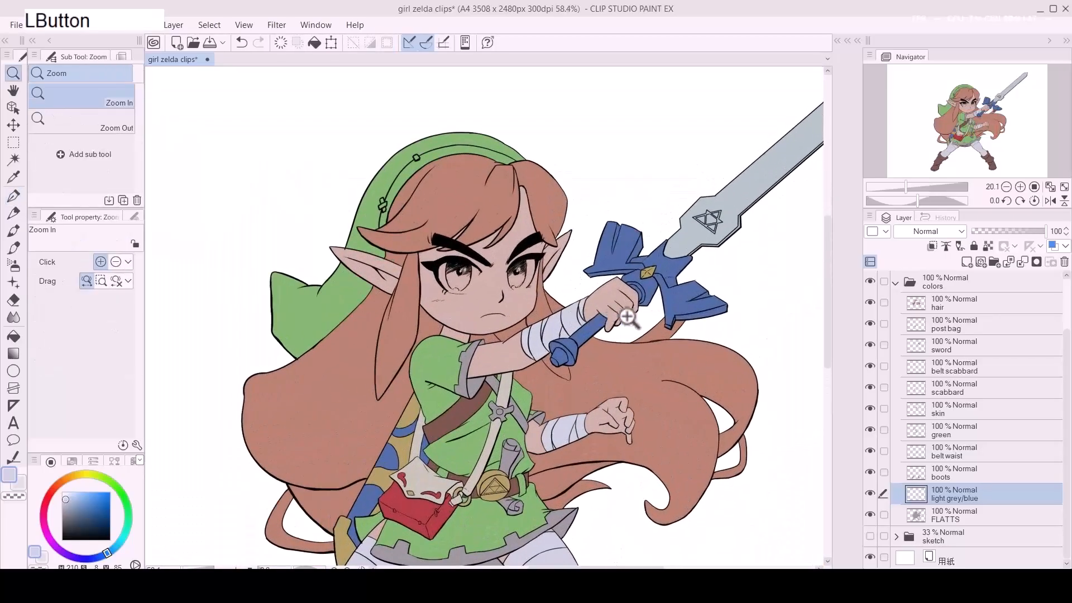
{"action": "key", "text": "space"}
{"action": "left_click_drag", "start_coordinate": [567, 466], "coordinate": [550, 403]}
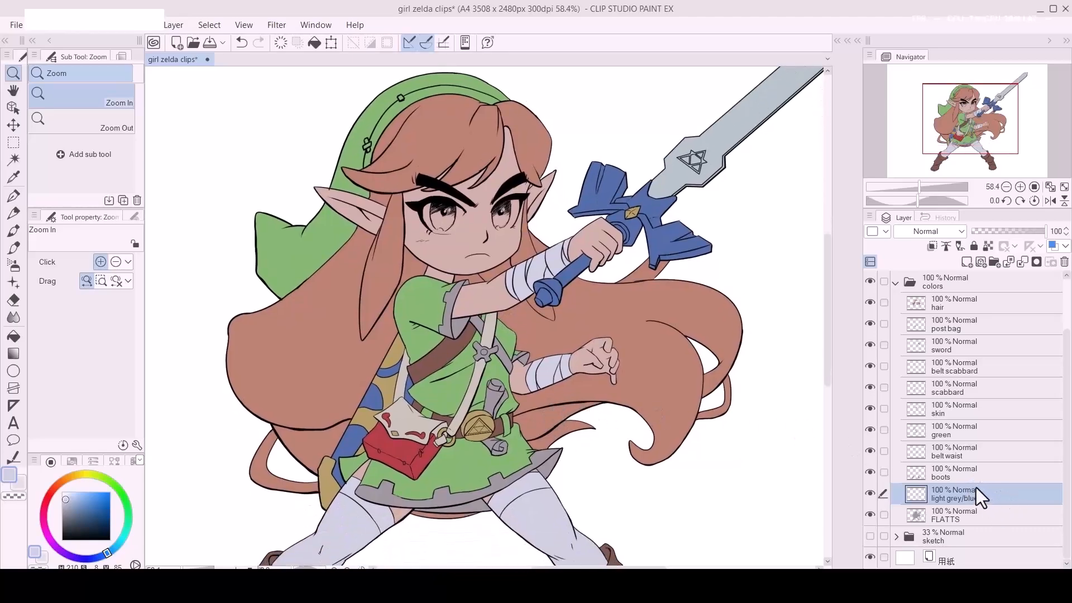
Step: Add a new layer directly above the boots layer and name it "map"
{"action": "left_click", "coordinate": [991, 474]}
{"action": "key", "text": "ctrl+shift+n"}
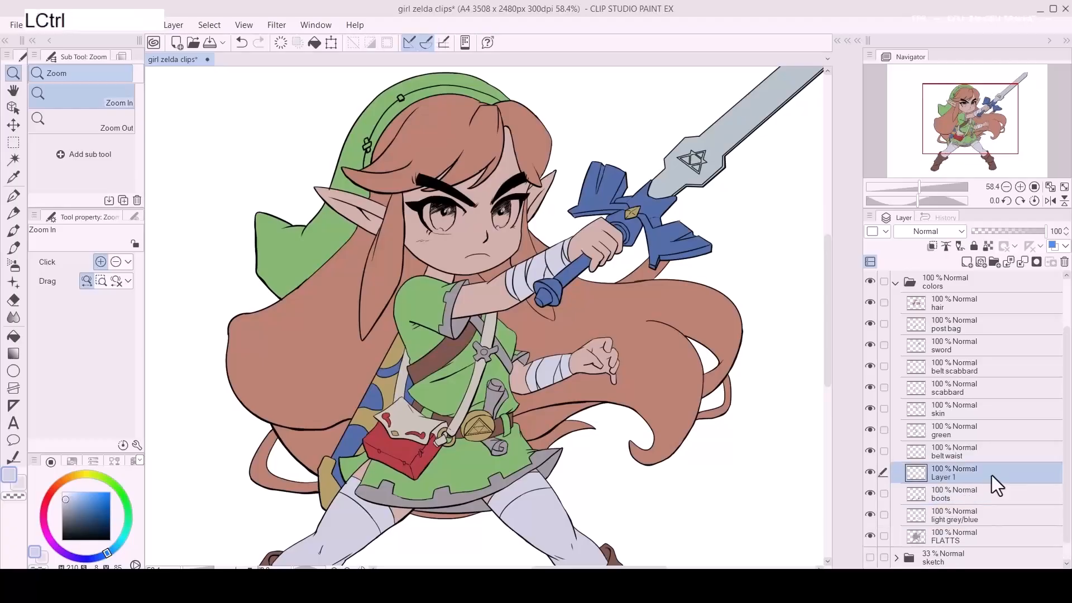
{"action": "double_click", "coordinate": [947, 479]}
{"action": "type", "text": "map"}
{"action": "key", "text": "Return"}
Step: Sample the cream colour from the post bag's flap and ready the G-pen for painting the map scrolls at the belt
{"action": "key", "text": "z"}
{"action": "left_click", "coordinate": [478, 416]}
{"action": "key", "text": "p"}
{"action": "key", "text": "p"}
{"action": "left_click", "coordinate": [408, 420], "text": "alt"}
{"action": "key", "text": "z"}
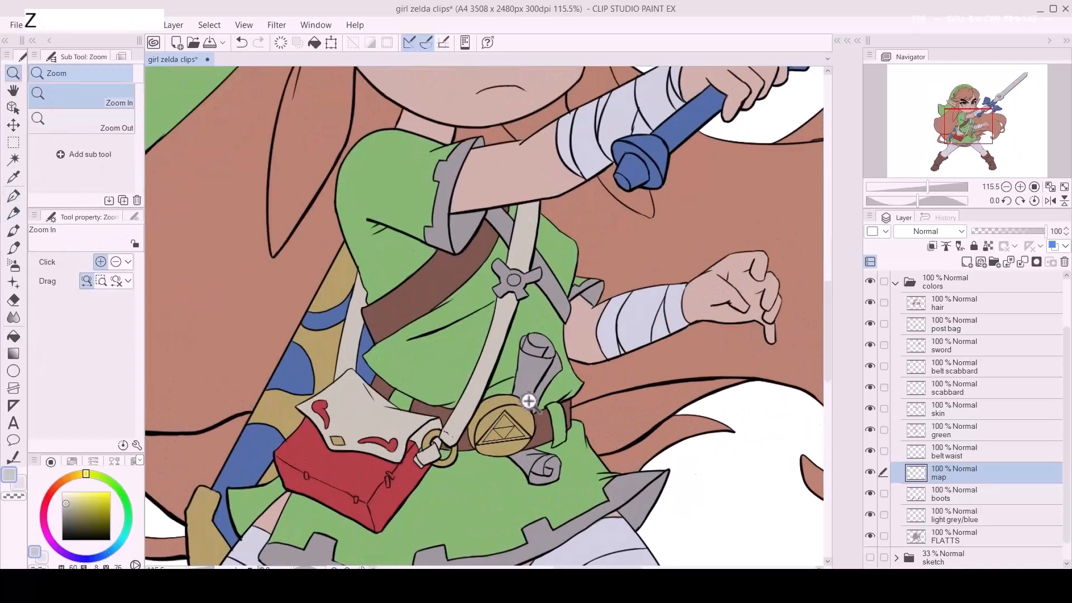
{"action": "left_click", "coordinate": [529, 401]}
{"action": "key", "text": "p"}
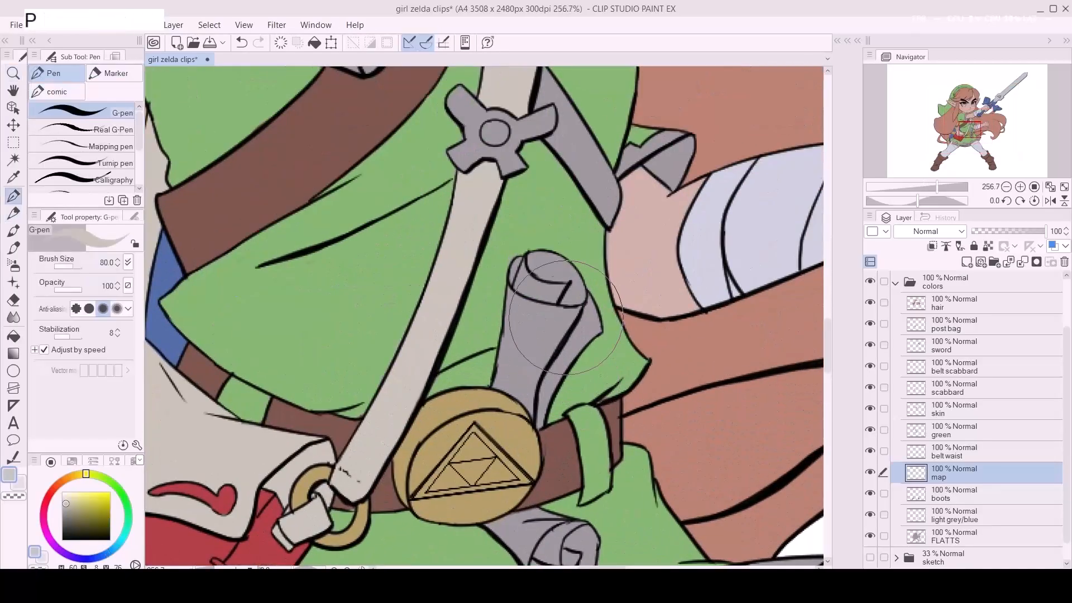
Step: Load the FLATTS layer as a selection and subtract the green and belt waist layers from it
{"action": "left_click", "coordinate": [914, 536], "text": "ctrl"}
{"action": "left_click", "coordinate": [914, 432], "text": "ctrl+alt"}
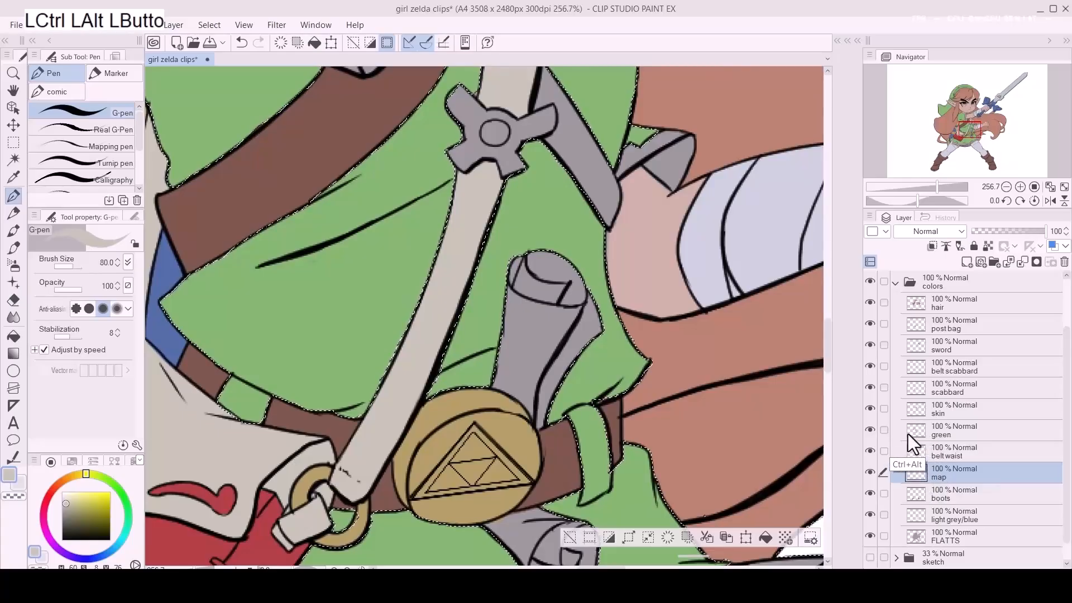
{"action": "left_click", "coordinate": [915, 452], "text": "ctrl+alt"}
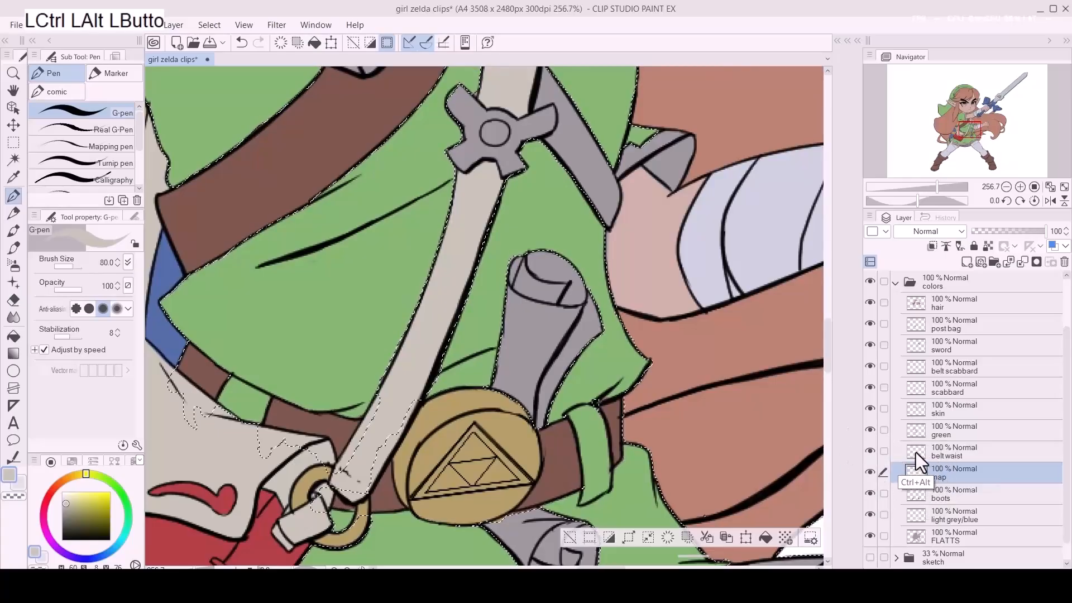
Step: Try painting the upper map scroll cream, reducing the G-pen size to 35
{"action": "mouse_move", "coordinate": [535, 268]}
{"action": "left_mouse_down"}
{"action": "mouse_move", "coordinate": [517, 399]}
{"action": "mouse_move", "coordinate": [556, 334]}
{"action": "left_mouse_up"}
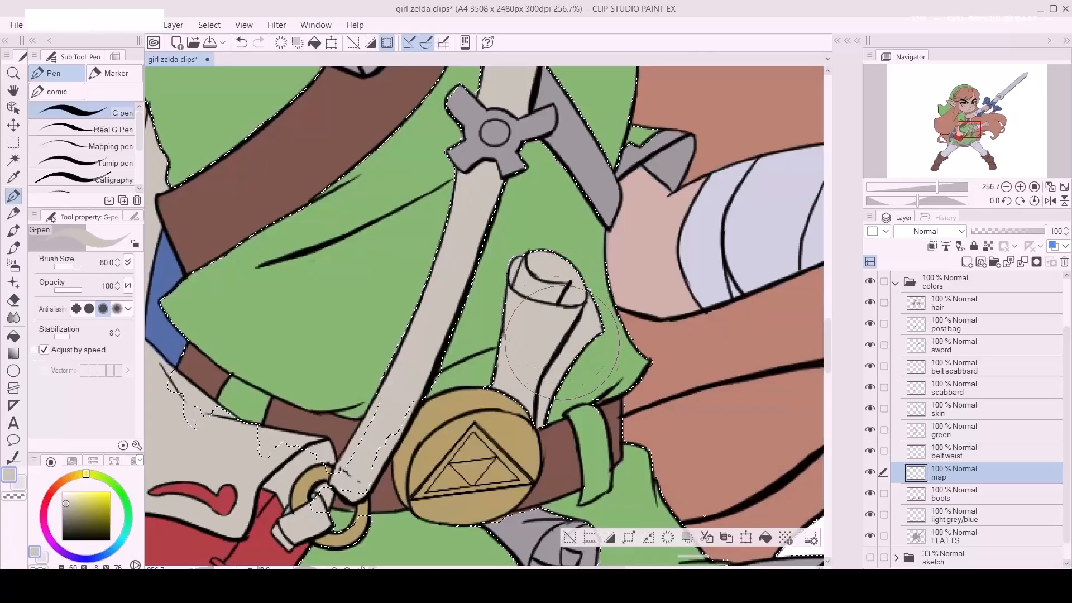
{"action": "key", "text": "ctrl+z"}
{"action": "key", "text": "a"}
{"action": "key", "text": "a"}
{"action": "key", "text": "a"}
{"action": "key", "text": "a"}
{"action": "key", "text": "a"}
{"action": "mouse_move", "coordinate": [531, 269]}
{"action": "left_mouse_down"}
{"action": "mouse_move", "coordinate": [503, 346]}
{"action": "mouse_move", "coordinate": [541, 279]}
{"action": "mouse_move", "coordinate": [570, 358]}
{"action": "mouse_move", "coordinate": [595, 312]}
{"action": "left_mouse_up"}
{"action": "key", "text": "ctrl+z"}
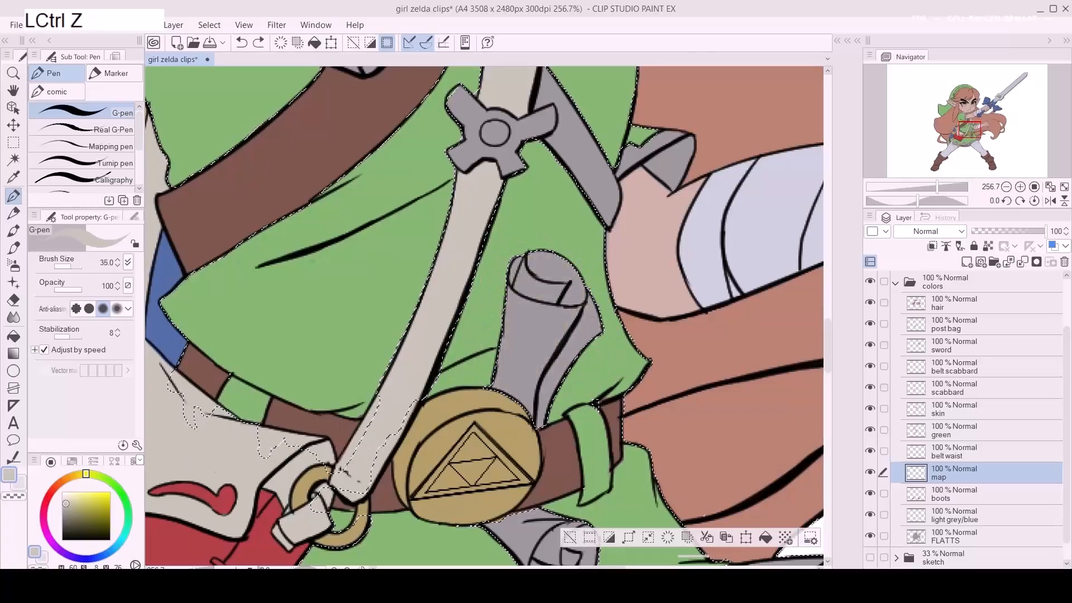
Step: Choose a slightly darker beige, paint both map scrolls around the belt buckle and deselect
{"action": "left_click", "coordinate": [67, 506]}
{"action": "mouse_move", "coordinate": [502, 265]}
{"action": "left_mouse_down"}
{"action": "mouse_move", "coordinate": [519, 333]}
{"action": "mouse_move", "coordinate": [517, 393]}
{"action": "mouse_move", "coordinate": [546, 310]}
{"action": "mouse_move", "coordinate": [575, 312]}
{"action": "left_mouse_up"}
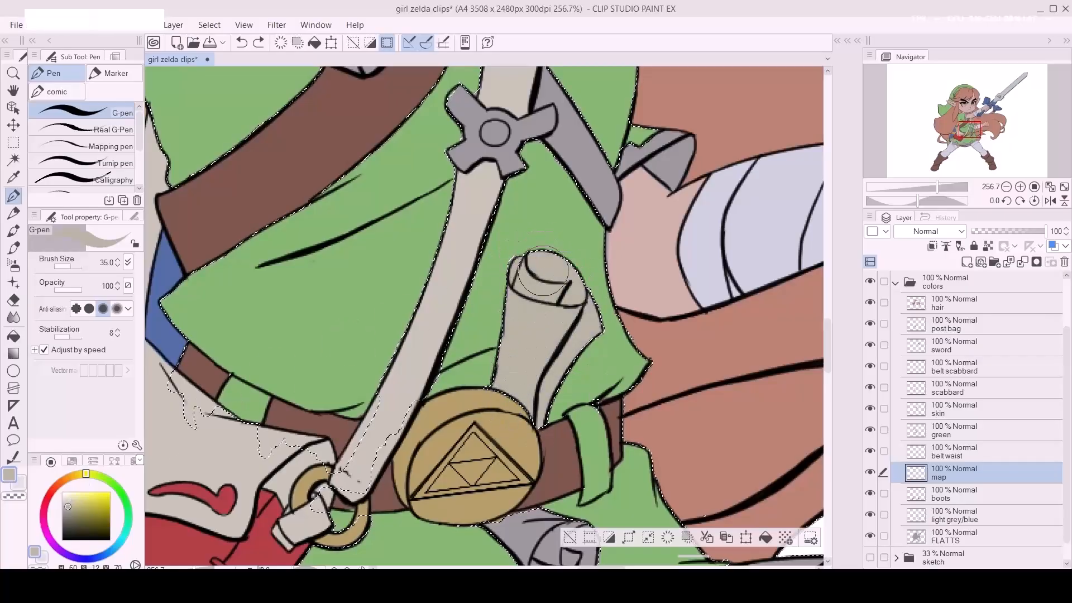
{"action": "left_click_drag", "start_coordinate": [577, 393], "coordinate": [580, 251]}
{"action": "mouse_move", "coordinate": [491, 380]}
{"action": "left_mouse_down"}
{"action": "mouse_move", "coordinate": [512, 423]}
{"action": "mouse_move", "coordinate": [572, 420]}
{"action": "left_mouse_up"}
{"action": "key", "text": "ctrl+d"}
Step: Touch up the lower scroll's edge with a size 6 G-pen, and clean the belt waist layer there with a size 6 hard eraser
{"action": "key", "text": "a"}
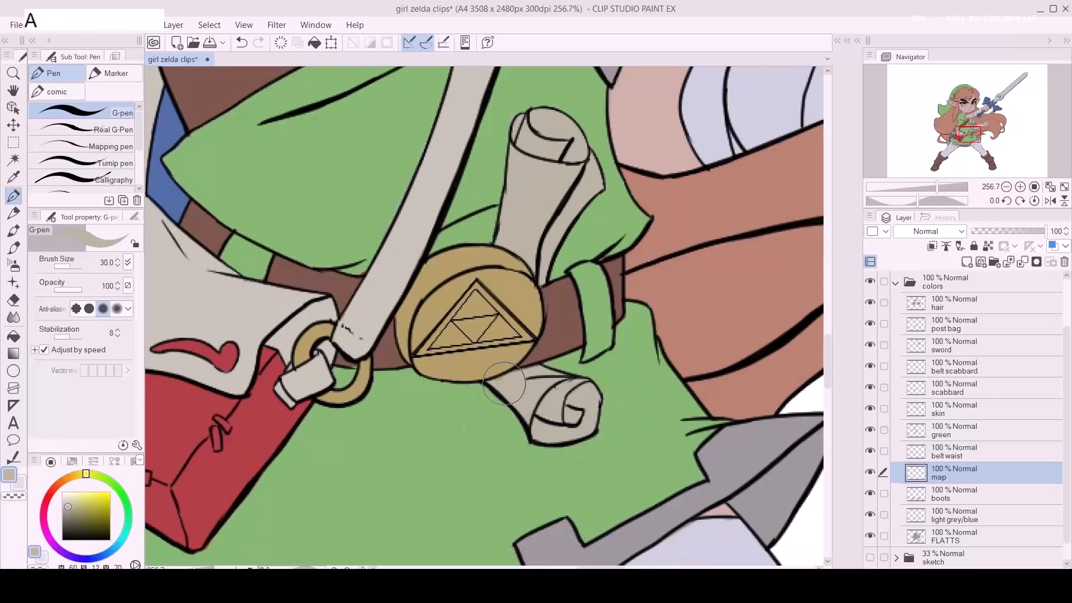
{"action": "left_click_drag", "start_coordinate": [504, 383], "coordinate": [501, 379]}
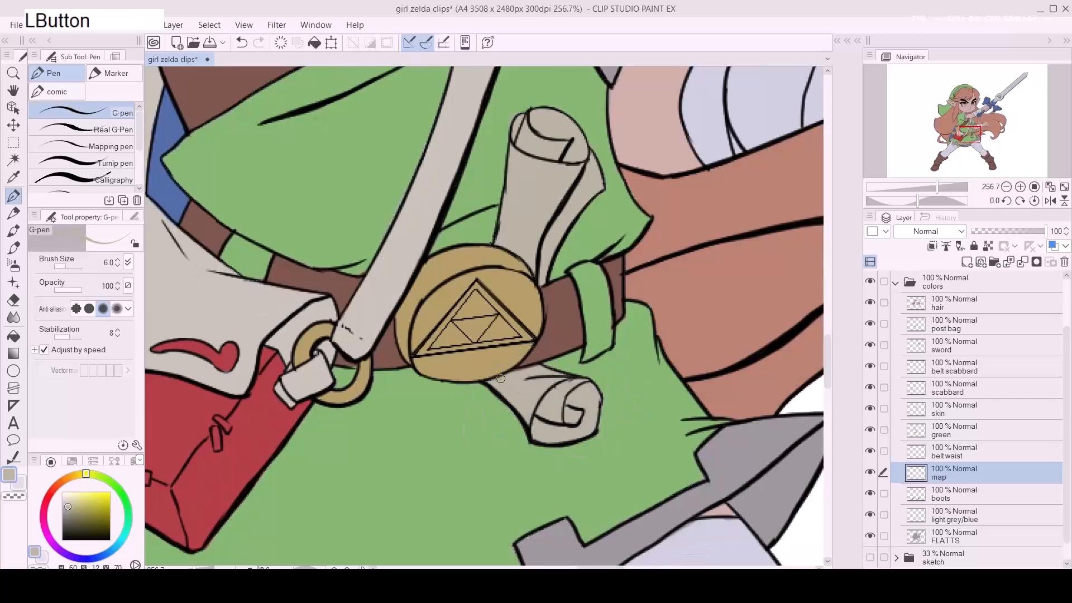
{"action": "left_click", "coordinate": [916, 447]}
{"action": "key", "text": "e"}
{"action": "key", "text": "a"}
{"action": "key", "text": "a"}
{"action": "left_click_drag", "start_coordinate": [509, 386], "coordinate": [492, 383]}
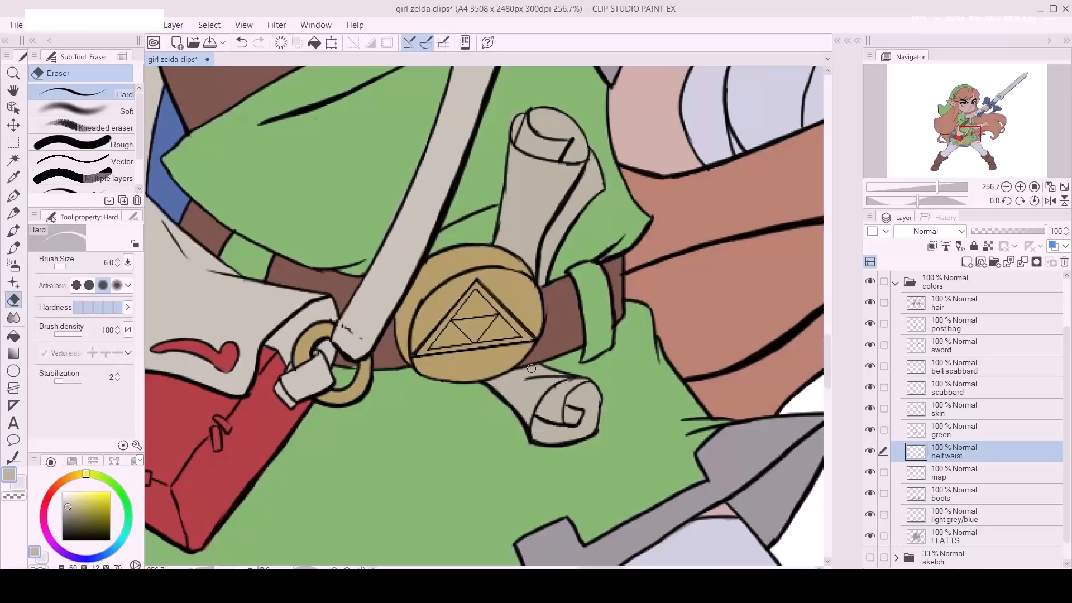
Step: Add a new layer directly above the green layer and name it "sleeves"
{"action": "key", "text": "z"}
{"action": "mouse_move", "coordinate": [612, 344]}
{"action": "left_mouse_down"}
{"action": "mouse_move", "coordinate": [558, 340]}
{"action": "mouse_move", "coordinate": [552, 409]}
{"action": "left_mouse_up"}
{"action": "key", "text": "space"}
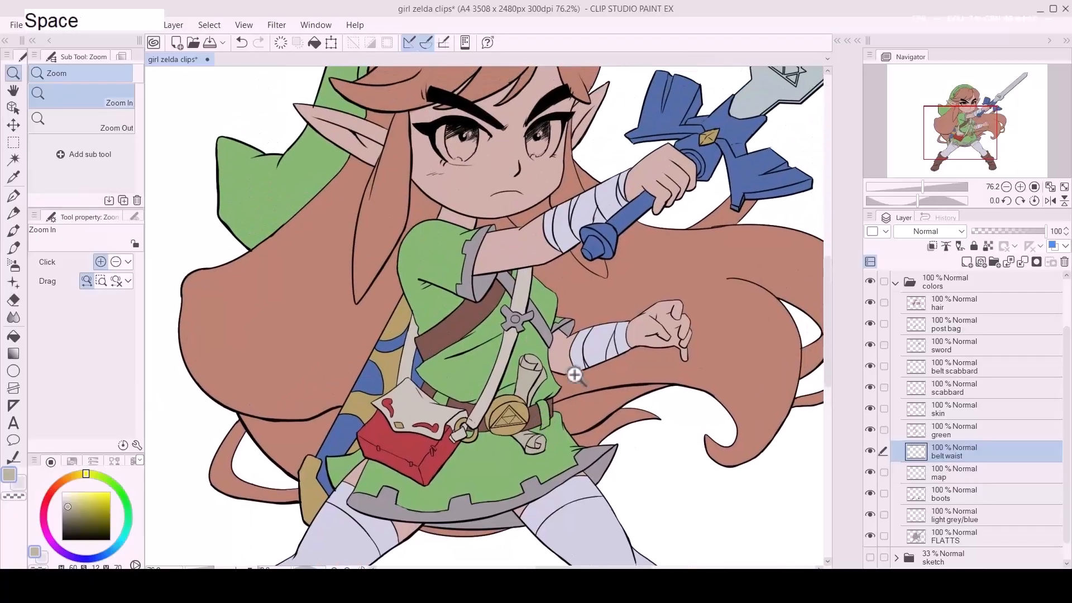
{"action": "left_click", "coordinate": [965, 432]}
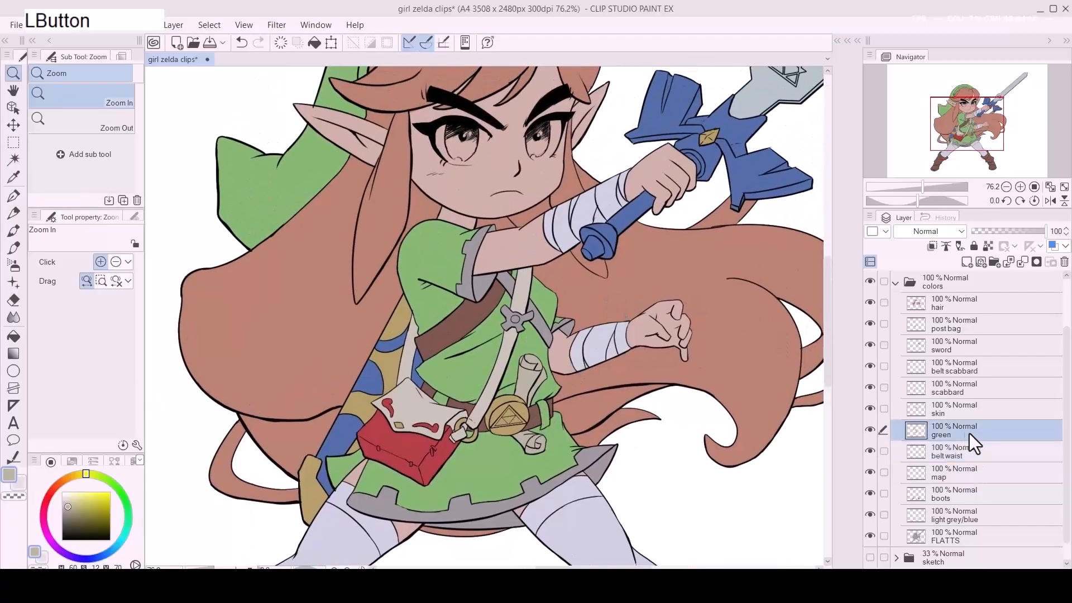
{"action": "key", "text": "ctrl+shift+n"}
{"action": "double_click", "coordinate": [943, 434]}
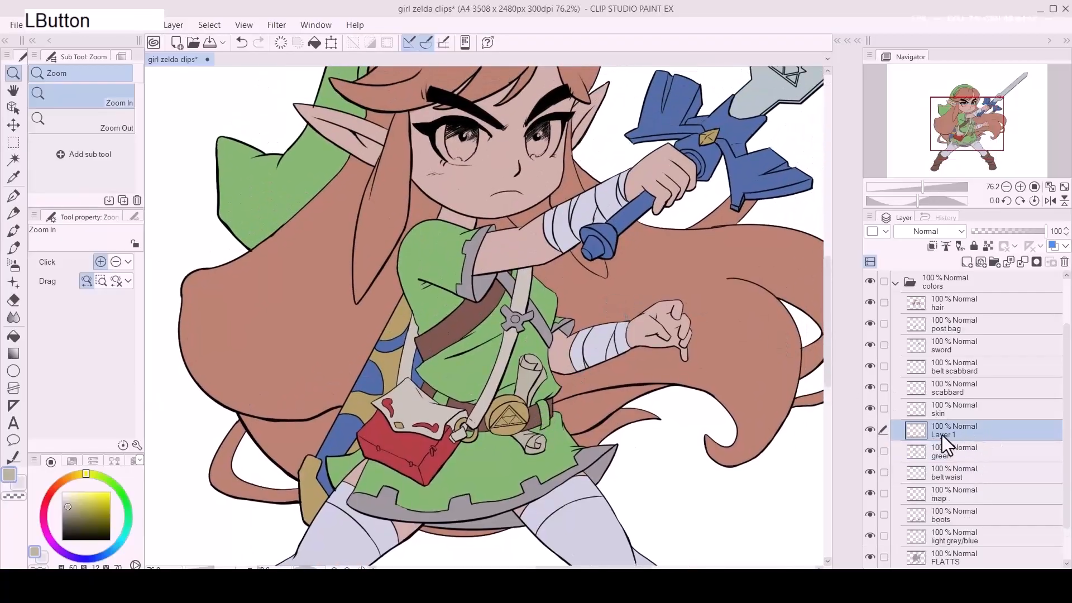
{"action": "type", "text": "sleeves"}
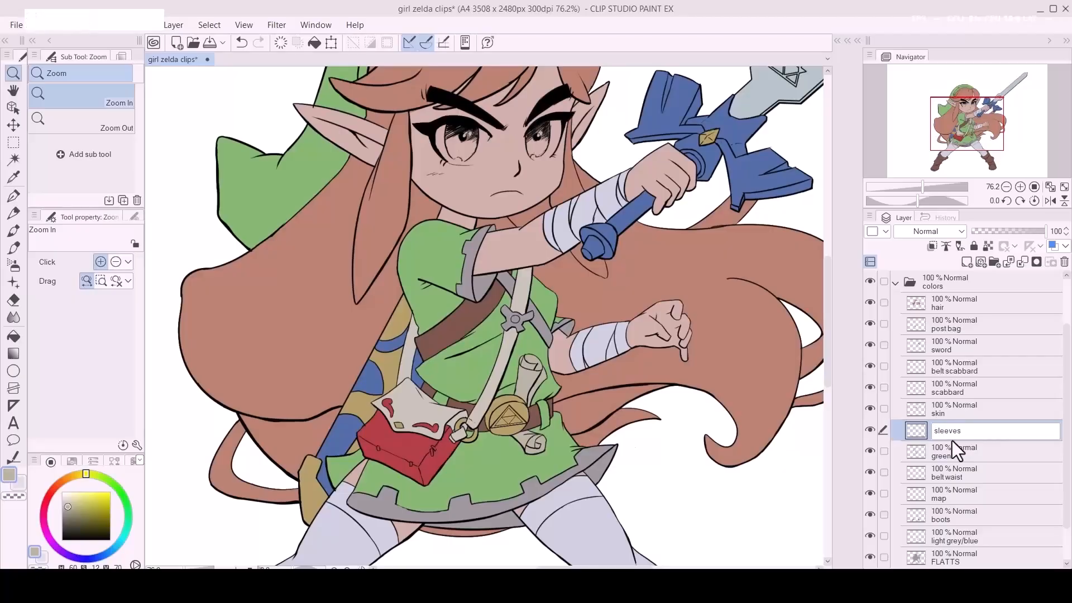
{"action": "key", "text": "Return"}
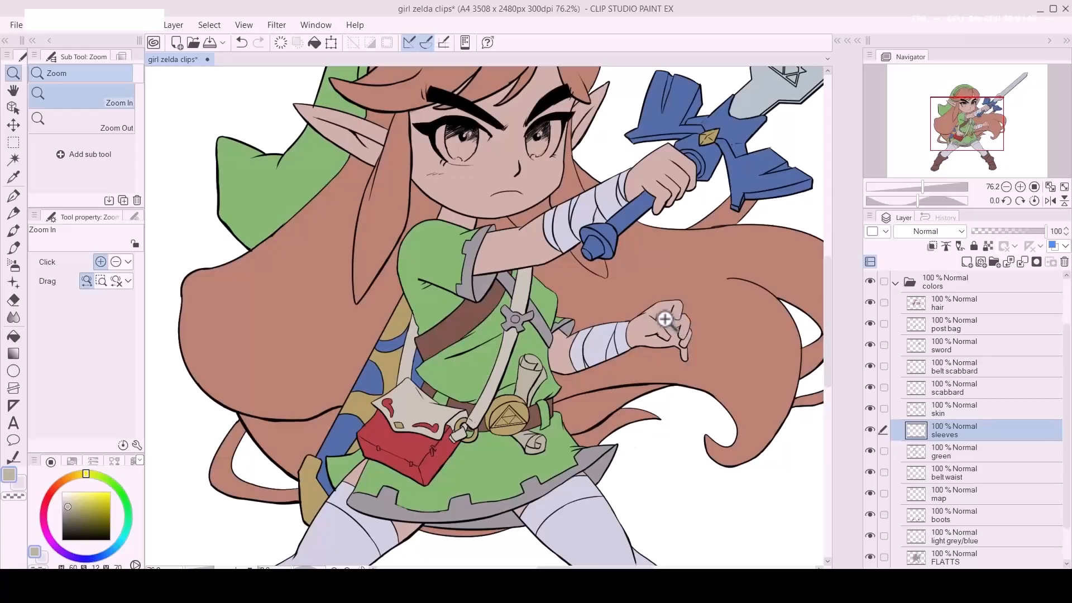
Step: Select the FLATTS area and subtract the other colour layers, from boots up to hair, to isolate the unpainted trim
{"action": "left_click", "coordinate": [915, 557], "text": "ctrl"}
{"action": "left_click", "coordinate": [919, 515], "text": "ctrl+alt"}
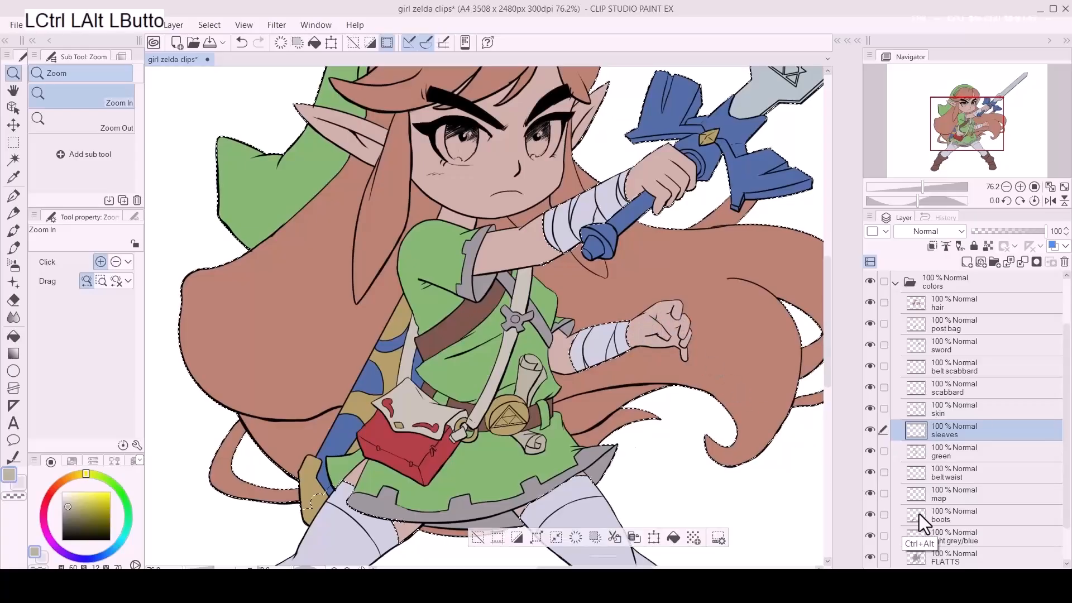
{"action": "left_click", "coordinate": [917, 496], "text": "ctrl+alt"}
{"action": "left_click", "coordinate": [914, 472], "text": "ctrl+alt"}
{"action": "left_click", "coordinate": [914, 452], "text": "ctrl+alt"}
{"action": "left_click", "coordinate": [913, 407], "text": "ctrl+alt"}
{"action": "left_click", "coordinate": [918, 389], "text": "ctrl+alt"}
{"action": "left_click", "coordinate": [916, 366], "text": "ctrl+alt"}
{"action": "left_click", "coordinate": [918, 343], "text": "ctrl+alt"}
{"action": "left_click", "coordinate": [916, 325], "text": "ctrl+alt"}
{"action": "left_click", "coordinate": [913, 304], "text": "ctrl+alt"}
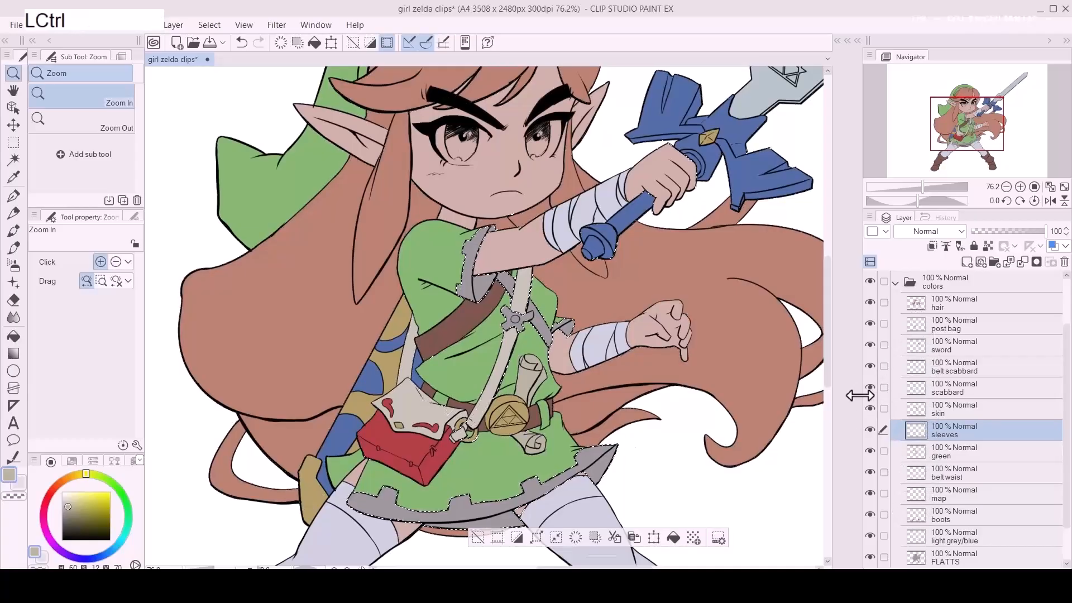
Step: Try painting the raised arm's sleeve cuff light orange with a size 45 G-pen
{"action": "left_click", "coordinate": [466, 227]}
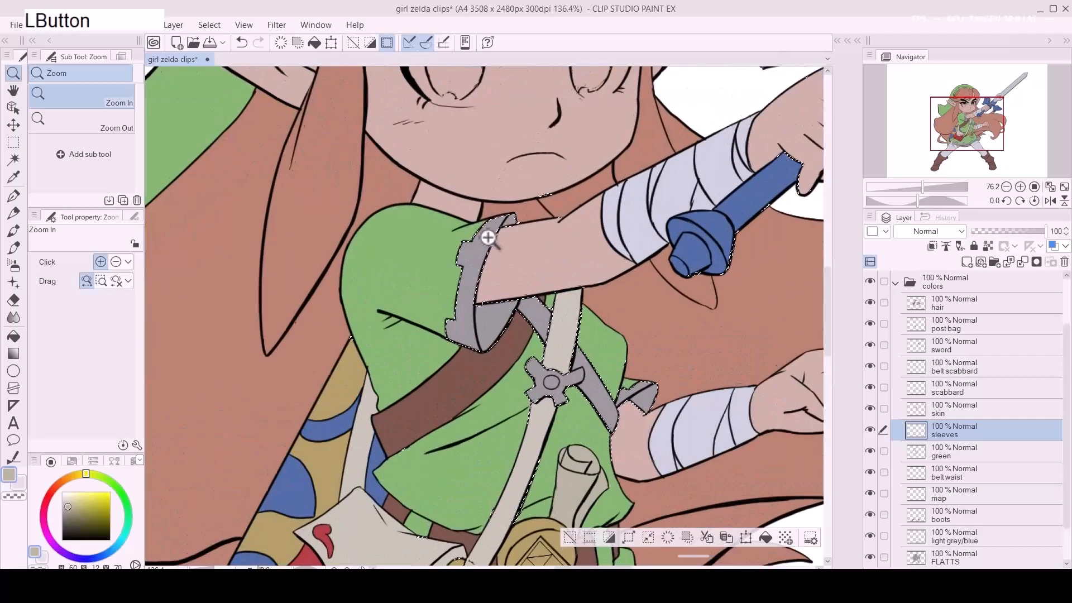
{"action": "key", "text": "p"}
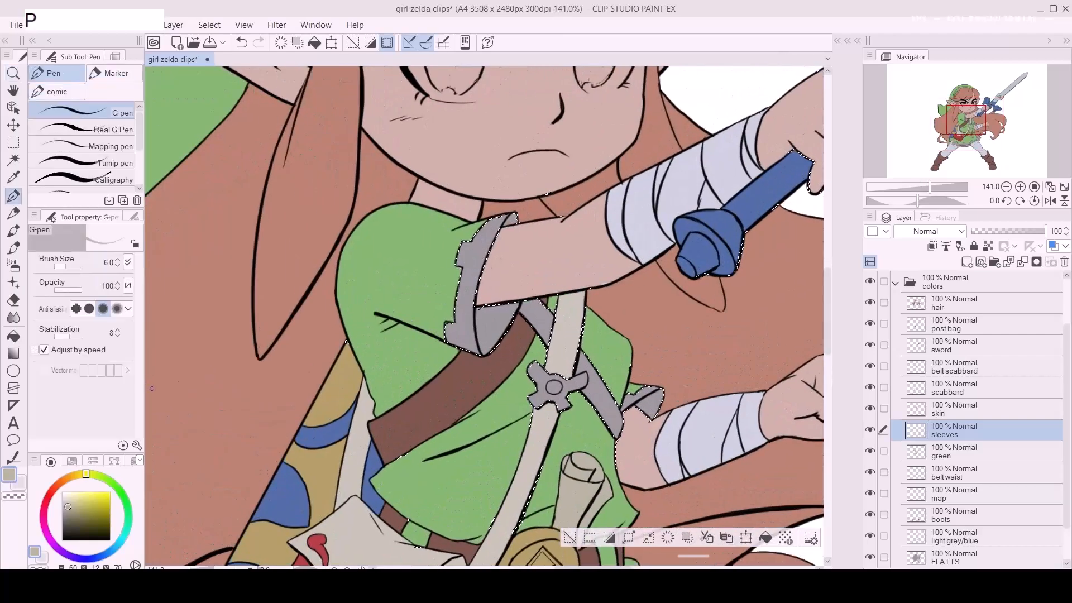
{"action": "left_click", "coordinate": [412, 300], "text": "alt"}
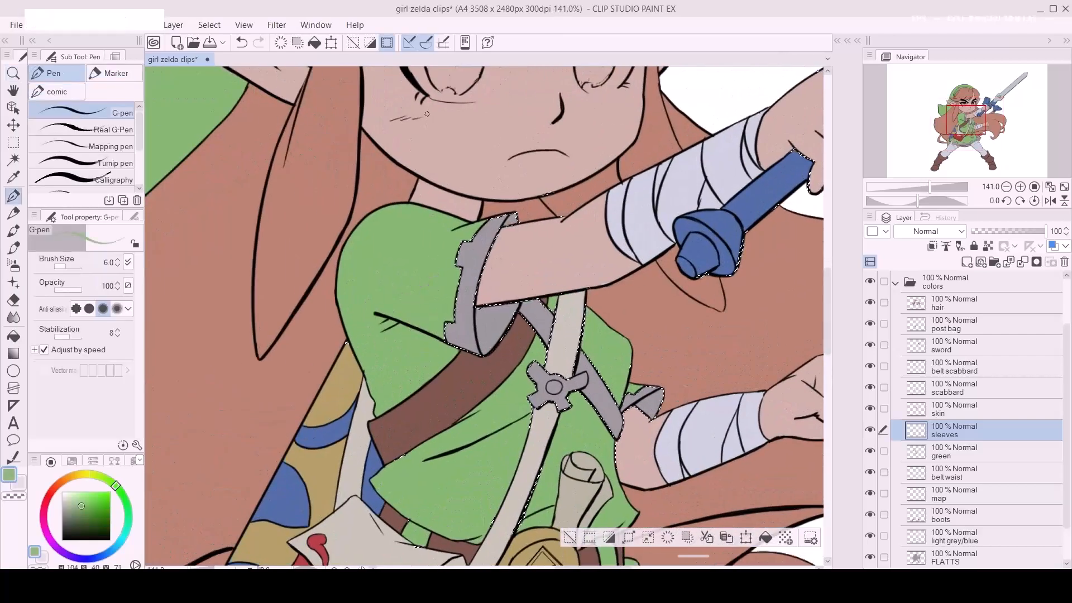
{"action": "left_click", "coordinate": [65, 480]}
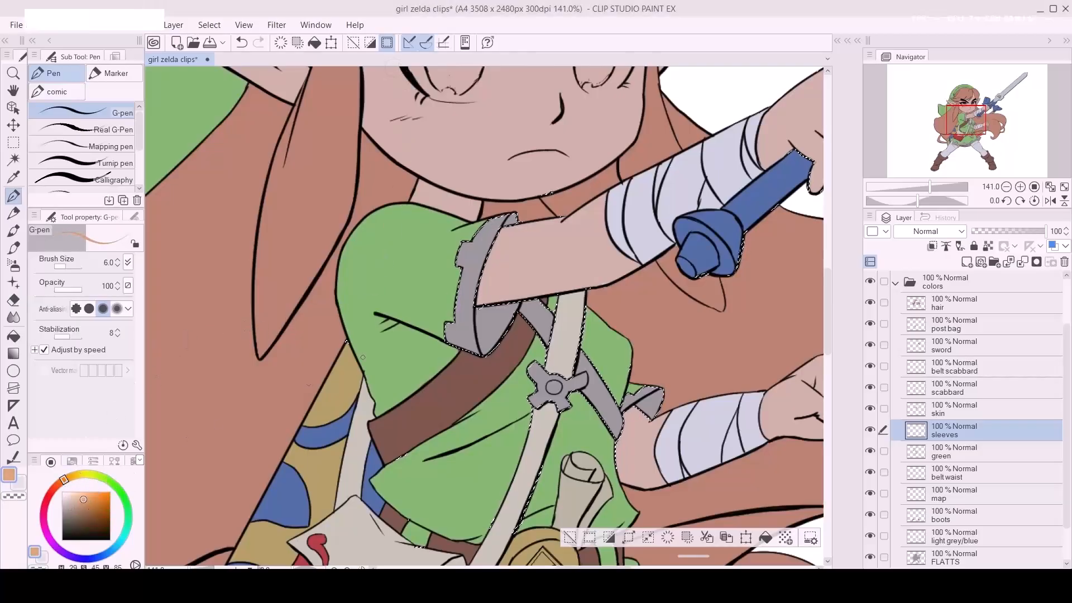
{"action": "key", "text": "d"}
{"action": "key", "text": "d"}
{"action": "key", "text": "d"}
{"action": "key", "text": "d"}
{"action": "key", "text": "d"}
{"action": "key", "text": "d"}
{"action": "key", "text": "d"}
{"action": "key", "text": "d"}
{"action": "key", "text": "d"}
{"action": "key", "text": "d"}
{"action": "mouse_move", "coordinate": [498, 227]}
{"action": "left_mouse_down"}
{"action": "mouse_move", "coordinate": [471, 239]}
{"action": "mouse_move", "coordinate": [511, 239]}
{"action": "mouse_move", "coordinate": [470, 320]}
{"action": "left_mouse_up"}
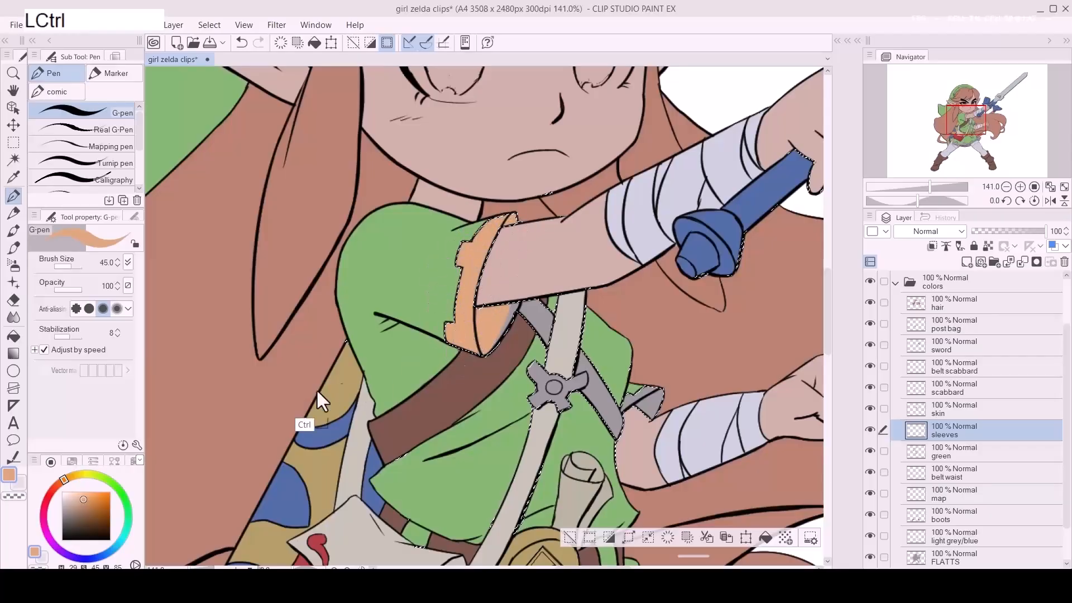
{"action": "key", "text": "ctrl+z"}
{"action": "key", "text": "ctrl+z"}
Step: Shift the colour to a redder orange and paint the trim of both sleeve cuffs
{"action": "left_click", "coordinate": [58, 484]}
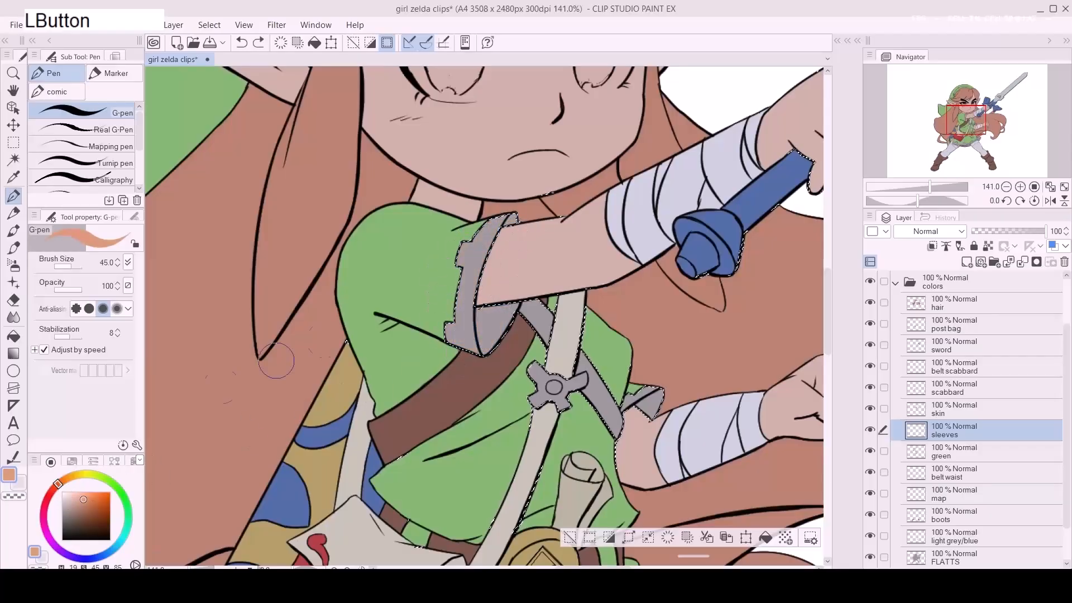
{"action": "left_click_drag", "start_coordinate": [473, 306], "coordinate": [479, 338]}
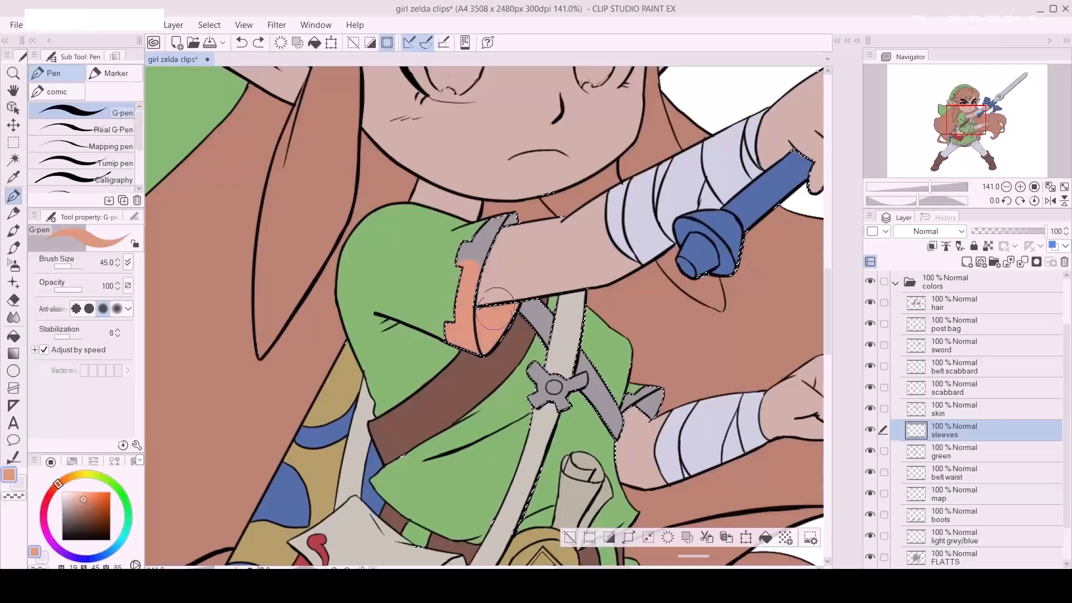
{"action": "key", "text": "space"}
{"action": "key", "text": "a"}
{"action": "mouse_move", "coordinate": [664, 405]}
{"action": "left_mouse_down"}
{"action": "mouse_move", "coordinate": [614, 353]}
{"action": "mouse_move", "coordinate": [602, 367]}
{"action": "mouse_move", "coordinate": [595, 348]}
{"action": "left_mouse_up"}
Step: Paint the trim along the tunic's lower hem in the same orange with a larger G-pen
{"action": "key", "text": "space"}
{"action": "left_click_drag", "start_coordinate": [575, 463], "coordinate": [592, 248]}
{"action": "key", "text": "d"}
{"action": "key", "text": "d"}
{"action": "key", "text": "d"}
{"action": "key", "text": "d"}
{"action": "key", "text": "d"}
{"action": "mouse_move", "coordinate": [240, 449]}
{"action": "left_mouse_down"}
{"action": "mouse_move", "coordinate": [306, 439]}
{"action": "mouse_move", "coordinate": [431, 491]}
{"action": "mouse_move", "coordinate": [505, 480]}
{"action": "mouse_move", "coordinate": [697, 352]}
{"action": "left_mouse_up"}
Step: Test the trim's colour with Hue/Saturation/Luminosity, setting saturation 4 and luminosity -12 and trying a purple at hue -115
{"action": "key", "text": "ctrl+space"}
{"action": "left_click_drag", "start_coordinate": [693, 395], "coordinate": [575, 379]}
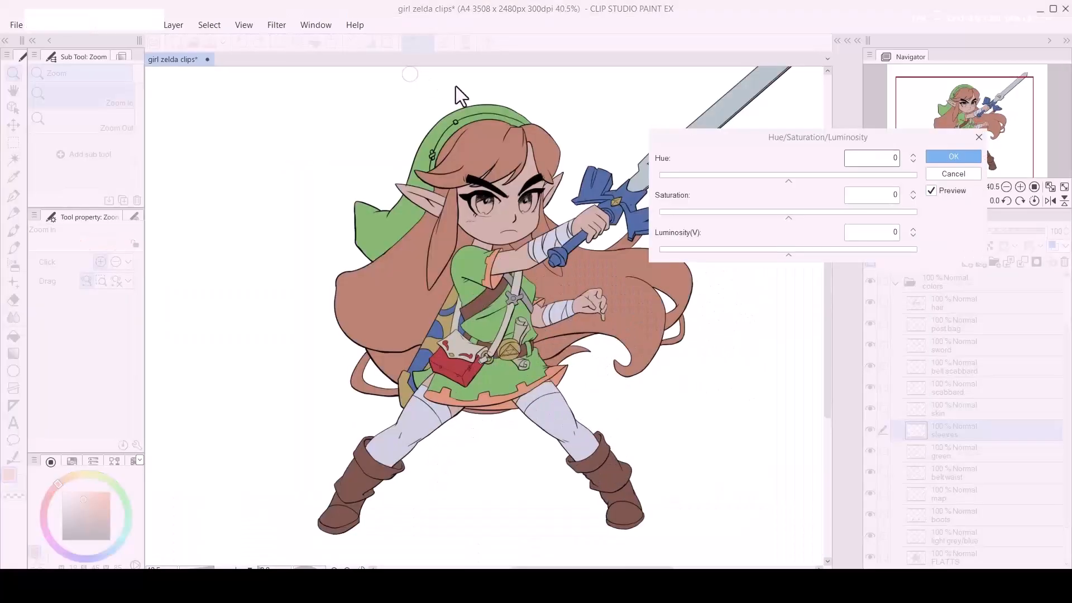
{"action": "left_click_drag", "start_coordinate": [798, 176], "coordinate": [840, 177]}
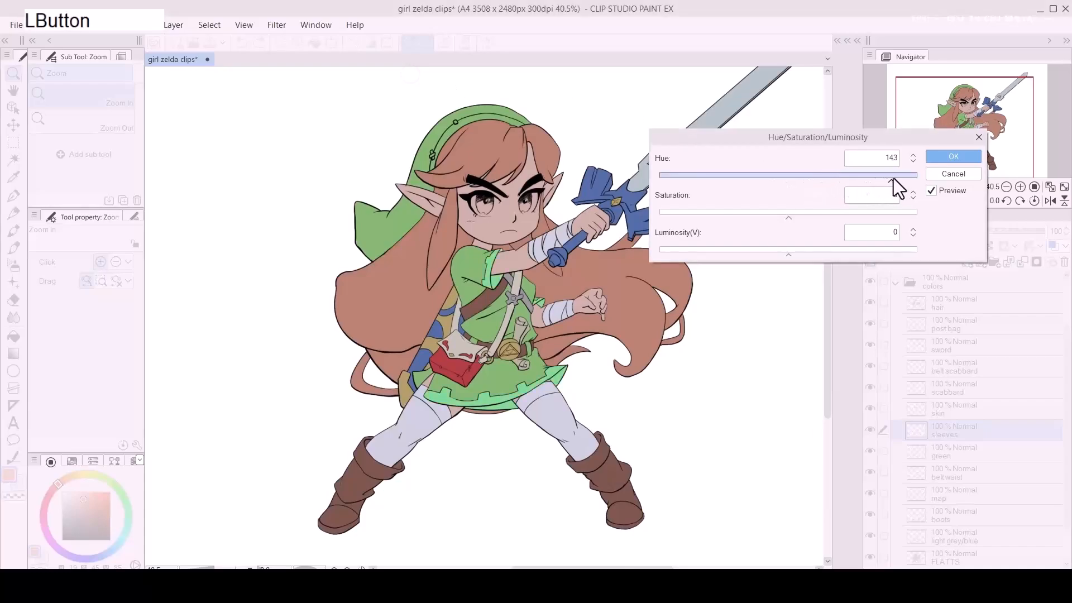
{"action": "mouse_move", "coordinate": [788, 212]}
{"action": "left_mouse_down"}
{"action": "mouse_move", "coordinate": [757, 213]}
{"action": "mouse_move", "coordinate": [793, 217]}
{"action": "left_mouse_up"}
{"action": "mouse_move", "coordinate": [757, 251]}
{"action": "left_mouse_down"}
{"action": "mouse_move", "coordinate": [738, 250]}
{"action": "mouse_move", "coordinate": [747, 250]}
{"action": "left_mouse_up"}
{"action": "left_click_drag", "start_coordinate": [725, 176], "coordinate": [764, 176]}
{"action": "left_click_drag", "start_coordinate": [747, 249], "coordinate": [775, 252]}
{"action": "left_click_drag", "start_coordinate": [783, 182], "coordinate": [712, 176]}
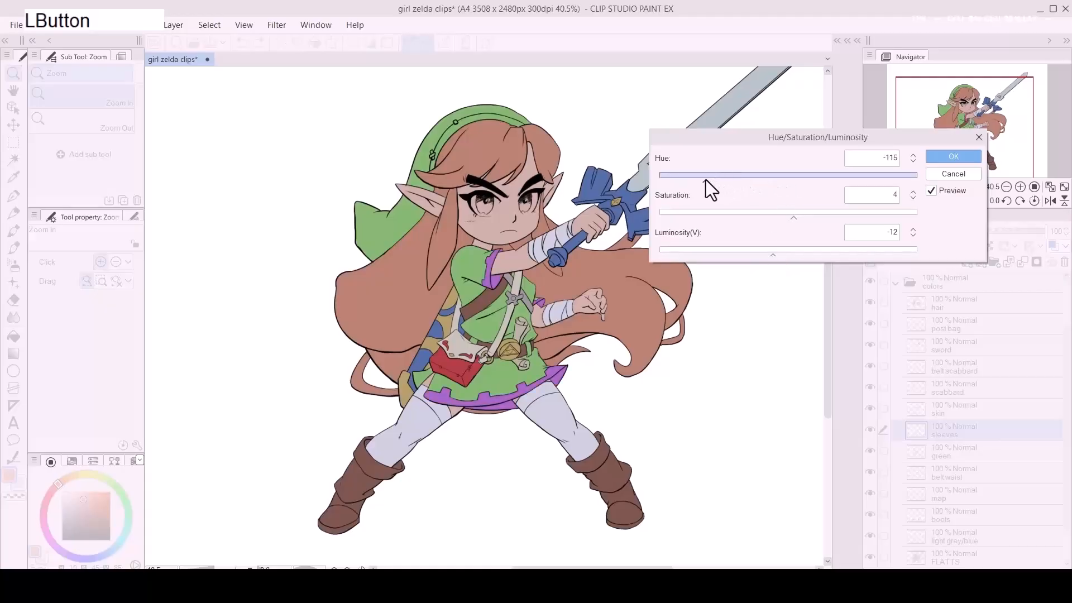
Step: Try gold, green and teal for the trim, ending at hue 169 and luminosity -27
{"action": "left_click_drag", "start_coordinate": [797, 180], "coordinate": [823, 180]}
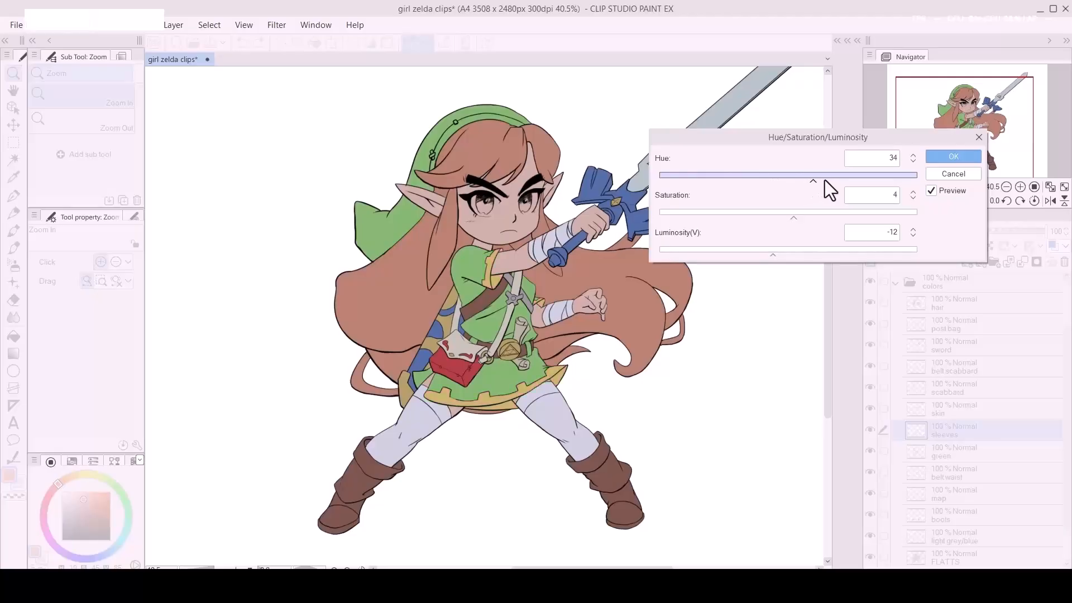
{"action": "left_click", "coordinate": [838, 176]}
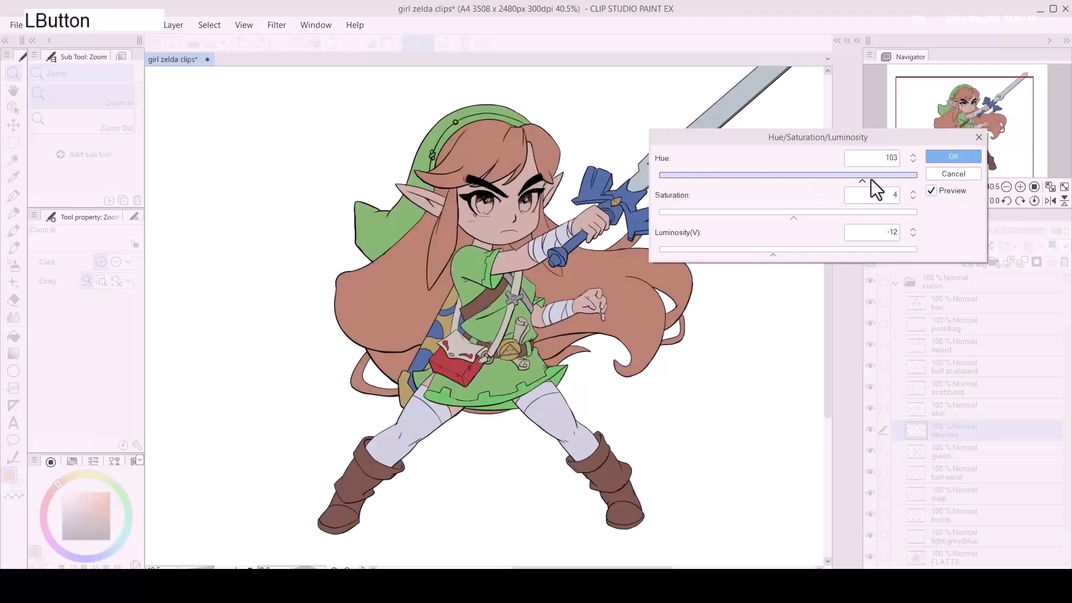
{"action": "left_click", "coordinate": [731, 249]}
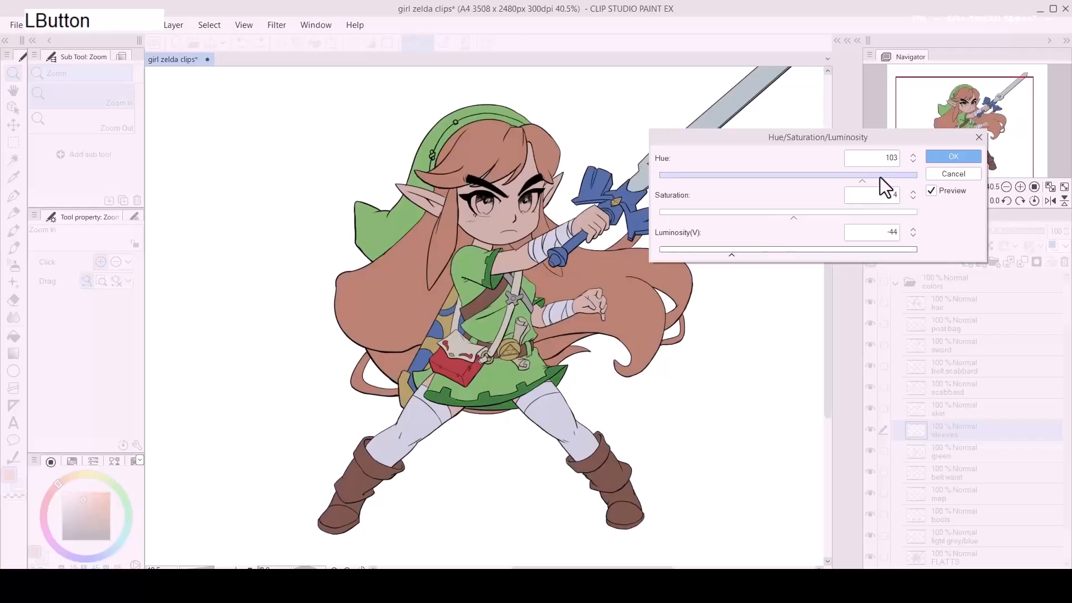
{"action": "left_click", "coordinate": [909, 176]}
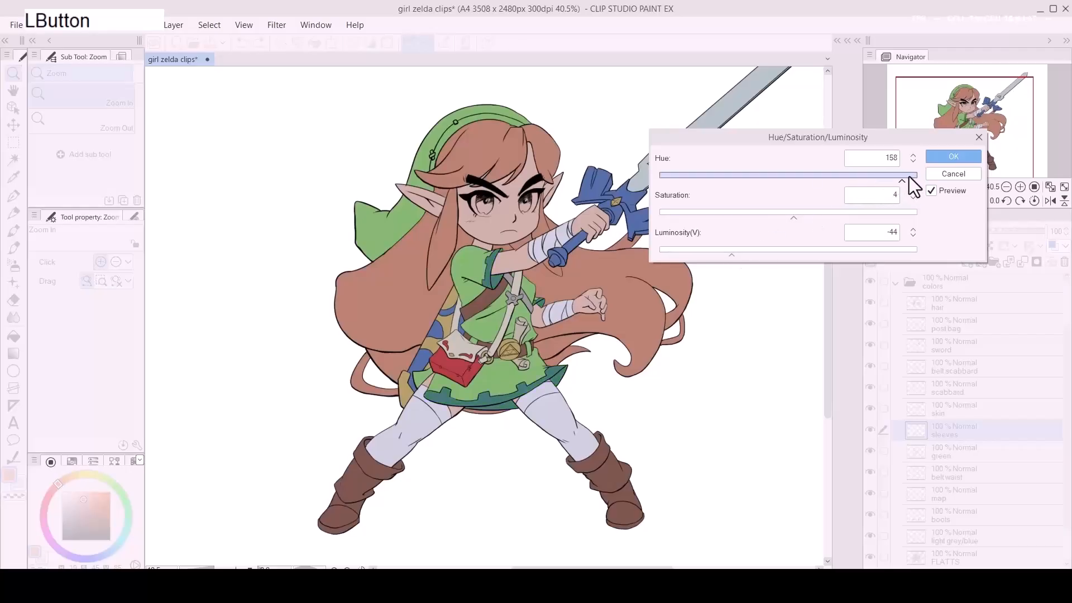
{"action": "left_click", "coordinate": [755, 250]}
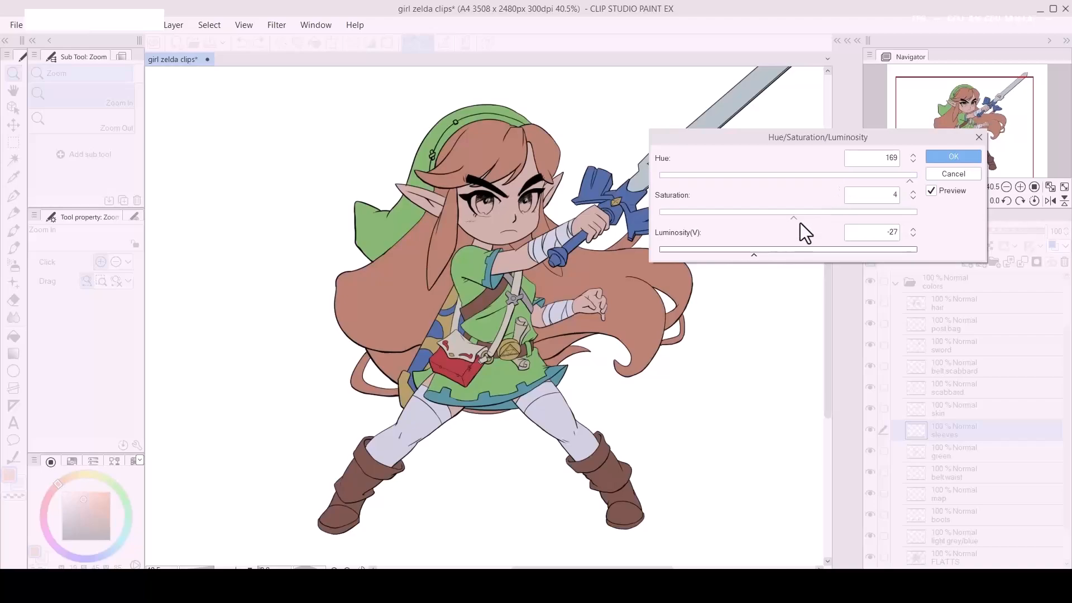
Step: Preview a much lighter trim at luminosity 51, trying hues of -22 and -100
{"action": "left_click", "coordinate": [917, 249]}
{"action": "left_click_drag", "start_coordinate": [900, 250], "coordinate": [853, 249]}
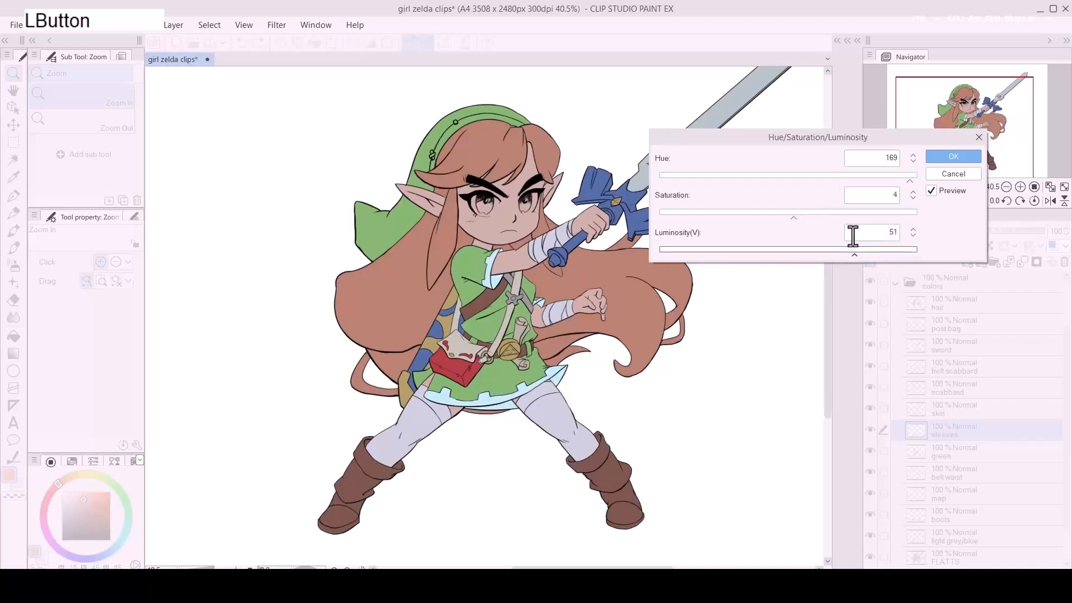
{"action": "left_click", "coordinate": [892, 176]}
{"action": "left_click_drag", "start_coordinate": [855, 182], "coordinate": [764, 176]}
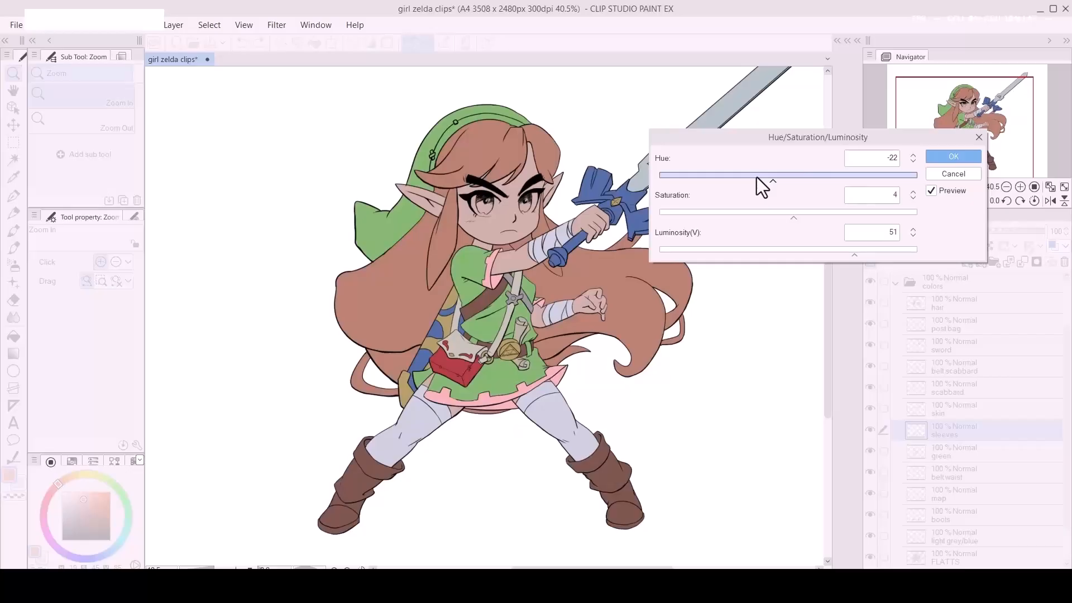
{"action": "left_click", "coordinate": [756, 175]}
{"action": "left_click_drag", "start_coordinate": [757, 175], "coordinate": [697, 187]}
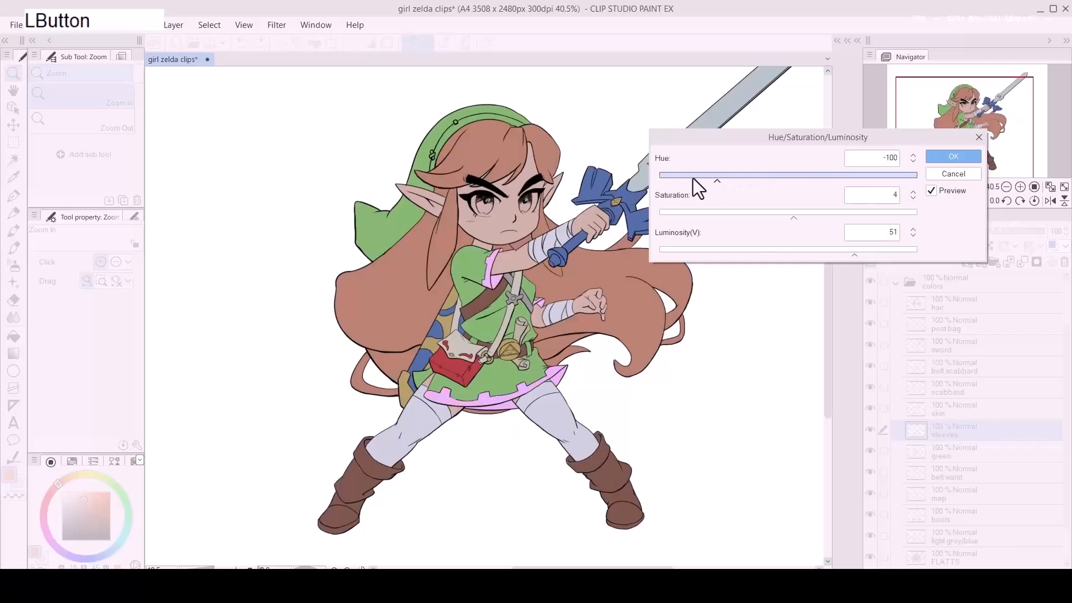
Step: Make the sleeve and hem trim pale gold with hue 38, saturation -27 and luminosity 2, and apply the adjustment
{"action": "mouse_move", "coordinate": [792, 183]}
{"action": "left_mouse_down"}
{"action": "mouse_move", "coordinate": [809, 180]}
{"action": "mouse_move", "coordinate": [780, 179]}
{"action": "left_mouse_up"}
{"action": "left_click", "coordinate": [796, 250]}
{"action": "left_click_drag", "start_coordinate": [778, 250], "coordinate": [762, 247]}
{"action": "left_click_drag", "start_coordinate": [798, 212], "coordinate": [753, 216]}
{"action": "left_click", "coordinate": [767, 248]}
{"action": "left_click", "coordinate": [791, 250]}
{"action": "left_click", "coordinate": [800, 177]}
{"action": "left_click_drag", "start_coordinate": [780, 179], "coordinate": [819, 183]}
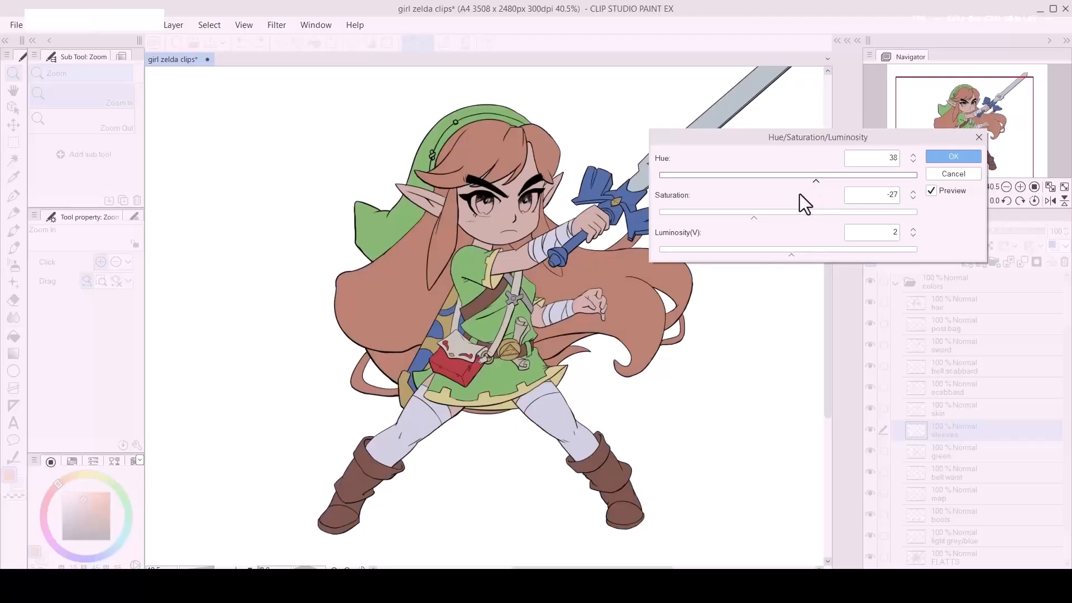
{"action": "left_click", "coordinate": [952, 157]}
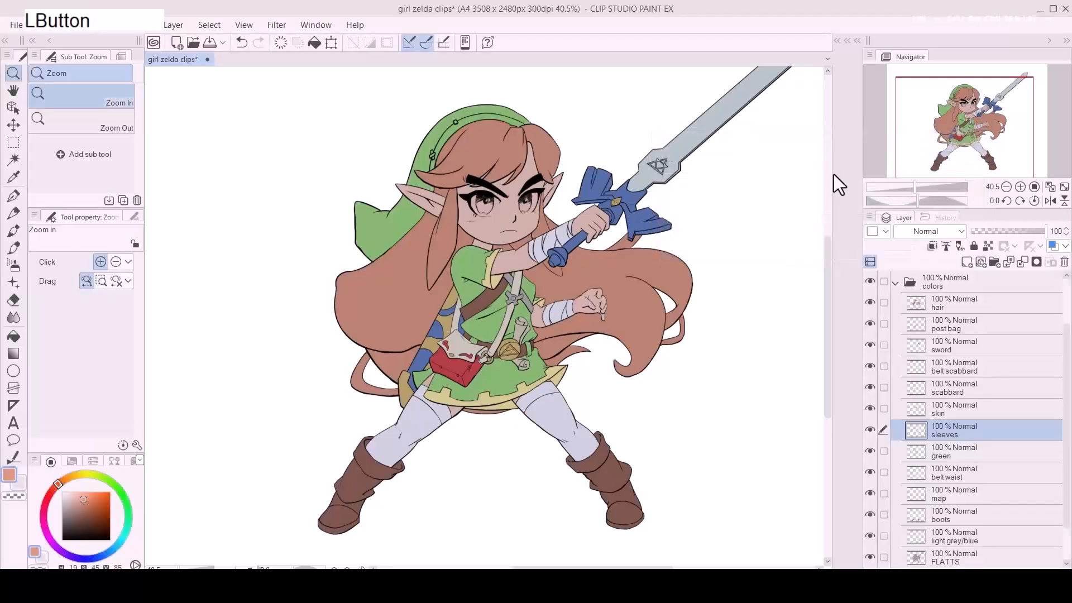
Step: Add a new layer above the post bag layer and name it face
{"action": "left_click", "coordinate": [957, 328]}
{"action": "key", "text": "ctrl+shift+n"}
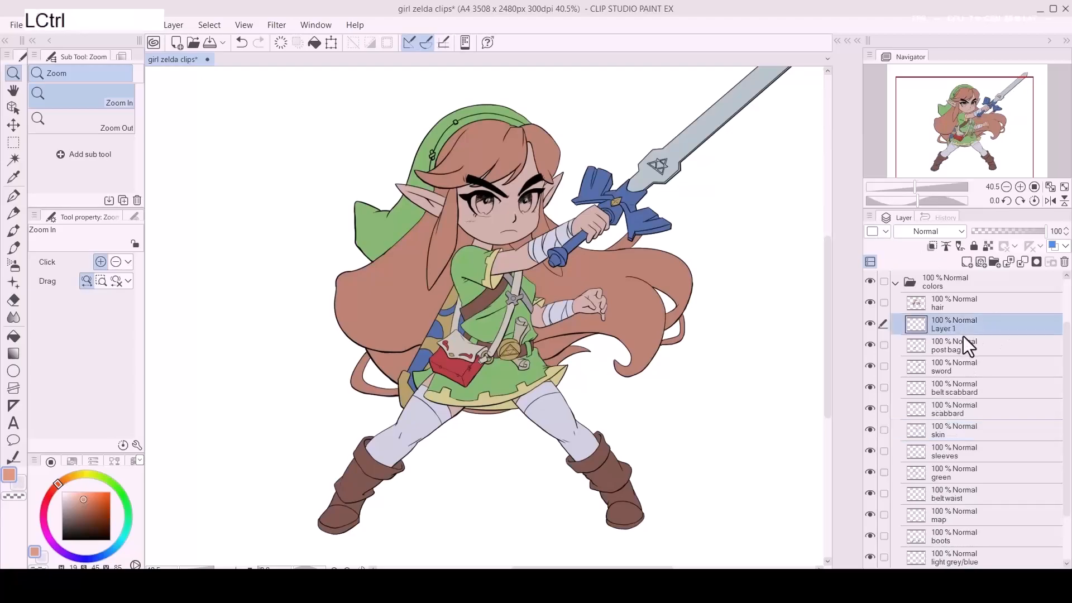
{"action": "double_click", "coordinate": [943, 328]}
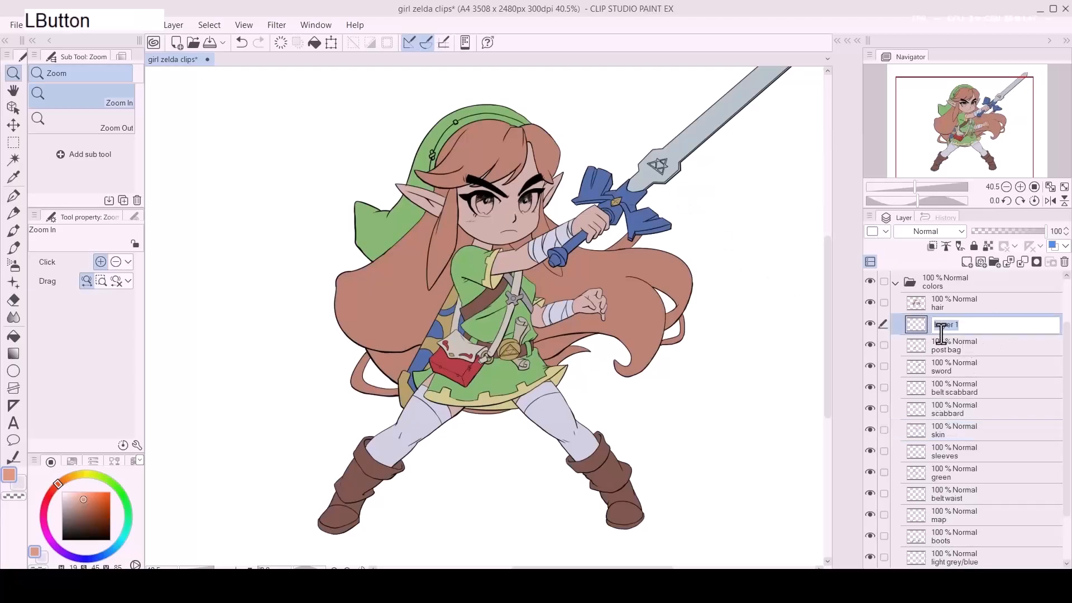
{"action": "type", "text": "face"}
{"action": "key", "text": "Return"}
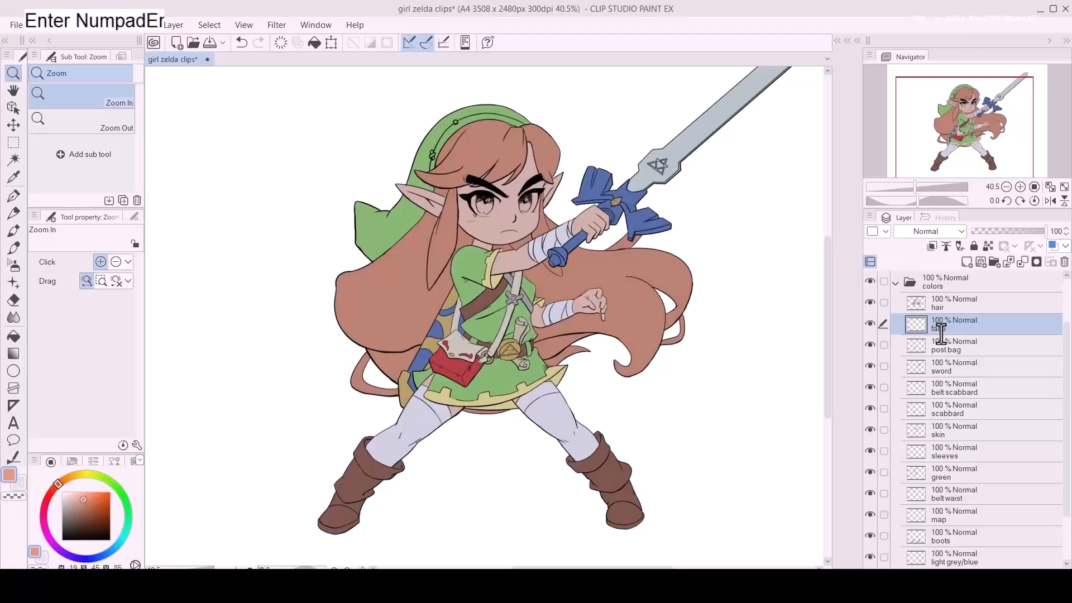
Step: Paint the whites of both eyes near-white on the face layer with the G-pen, covering the iris areas too
{"action": "key", "text": "z"}
{"action": "left_click_drag", "start_coordinate": [581, 205], "coordinate": [590, 177]}
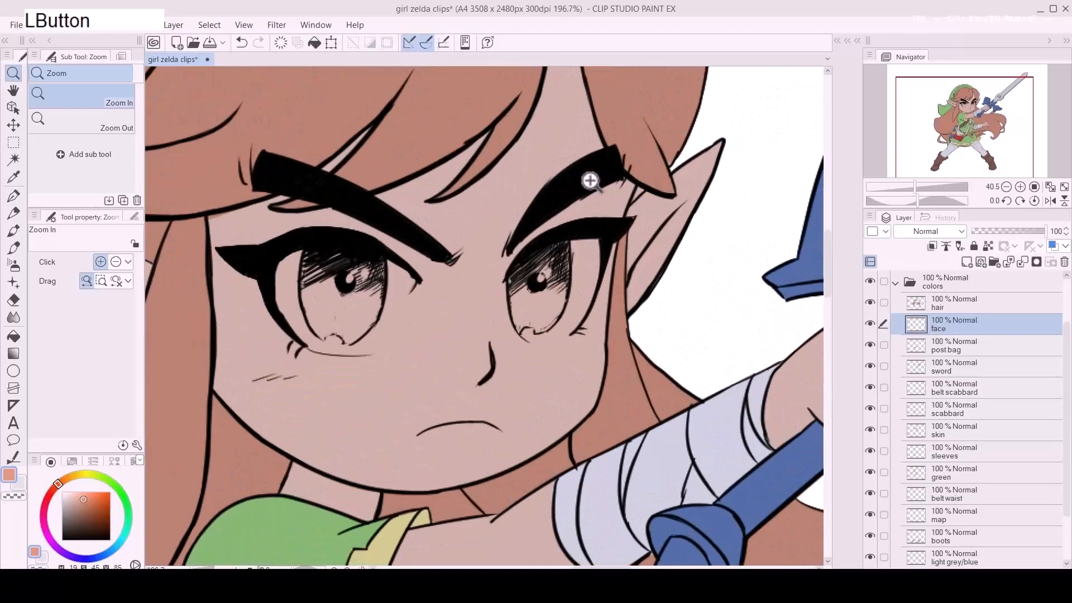
{"action": "key", "text": "p"}
{"action": "left_click_drag", "start_coordinate": [632, 229], "coordinate": [673, 249]}
{"action": "left_click", "coordinate": [63, 499]}
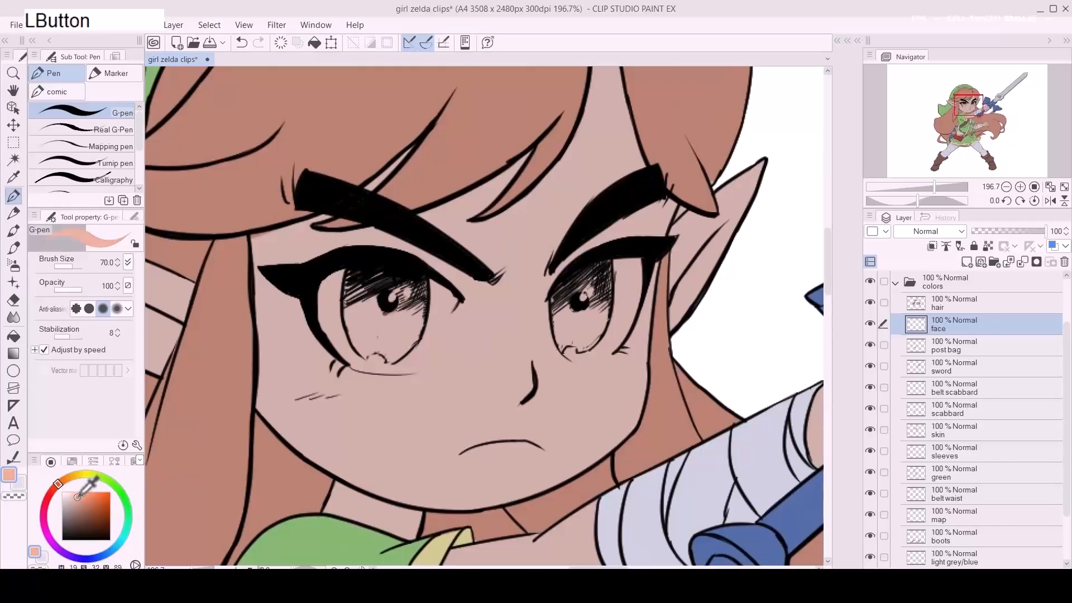
{"action": "left_click_drag", "start_coordinate": [63, 498], "coordinate": [62, 497]}
{"action": "key", "text": "a"}
{"action": "key", "text": "a"}
{"action": "key", "text": "a"}
{"action": "key", "text": "a"}
{"action": "key", "text": "a"}
{"action": "key", "text": "a"}
{"action": "key", "text": "a"}
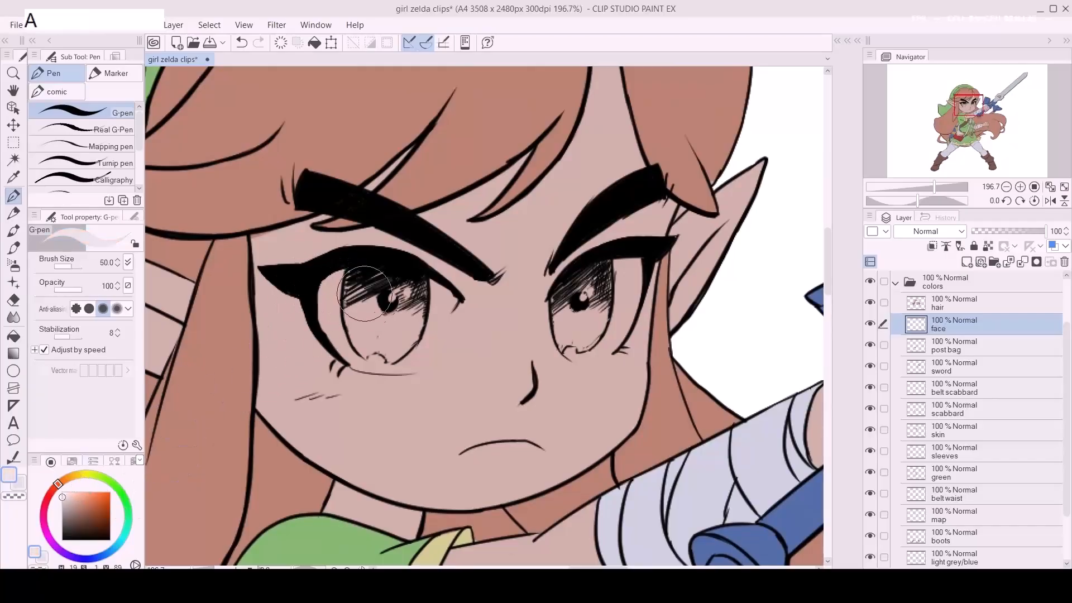
{"action": "key", "text": "d"}
{"action": "key", "text": "d"}
{"action": "key", "text": "d"}
{"action": "mouse_move", "coordinate": [336, 277]}
{"action": "left_mouse_down"}
{"action": "mouse_move", "coordinate": [334, 326]}
{"action": "mouse_move", "coordinate": [373, 358]}
{"action": "mouse_move", "coordinate": [409, 351]}
{"action": "mouse_move", "coordinate": [442, 300]}
{"action": "mouse_move", "coordinate": [405, 358]}
{"action": "mouse_move", "coordinate": [436, 304]}
{"action": "mouse_move", "coordinate": [356, 271]}
{"action": "mouse_move", "coordinate": [400, 294]}
{"action": "mouse_move", "coordinate": [398, 312]}
{"action": "mouse_move", "coordinate": [360, 323]}
{"action": "mouse_move", "coordinate": [403, 335]}
{"action": "left_mouse_up"}
{"action": "key", "text": "a"}
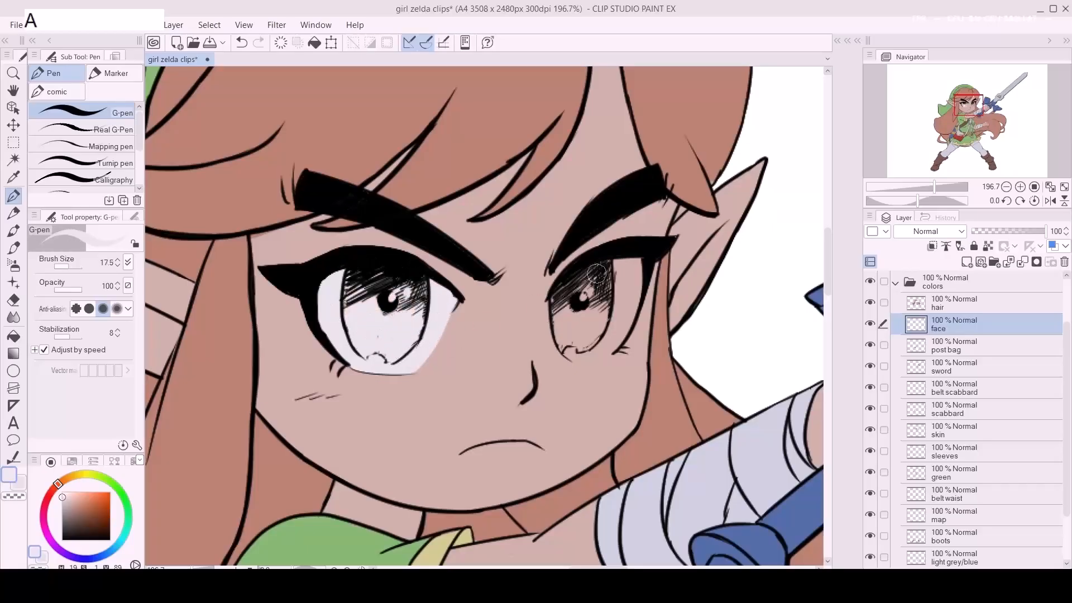
{"action": "mouse_move", "coordinate": [641, 258]}
{"action": "left_mouse_down"}
{"action": "mouse_move", "coordinate": [581, 269]}
{"action": "mouse_move", "coordinate": [566, 284]}
{"action": "mouse_move", "coordinate": [558, 328]}
{"action": "mouse_move", "coordinate": [568, 349]}
{"action": "mouse_move", "coordinate": [597, 349]}
{"action": "mouse_move", "coordinate": [619, 328]}
{"action": "mouse_move", "coordinate": [634, 257]}
{"action": "mouse_move", "coordinate": [570, 307]}
{"action": "mouse_move", "coordinate": [608, 305]}
{"action": "left_mouse_up"}
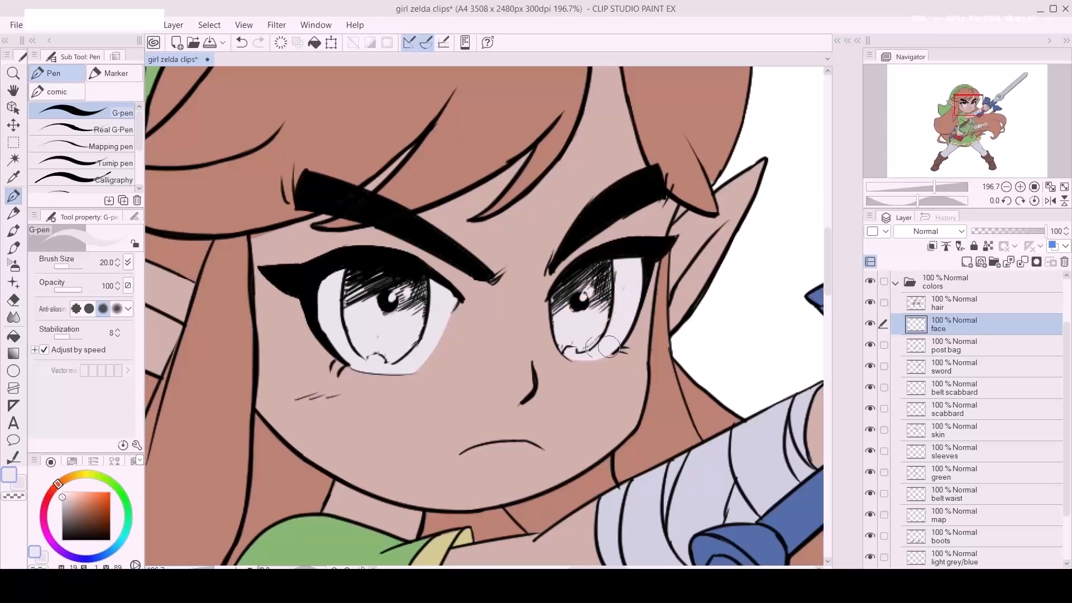
Step: Rename the face layer to eyes and add a layer above it named pupils
{"action": "key", "text": "ctrl+shift+n"}
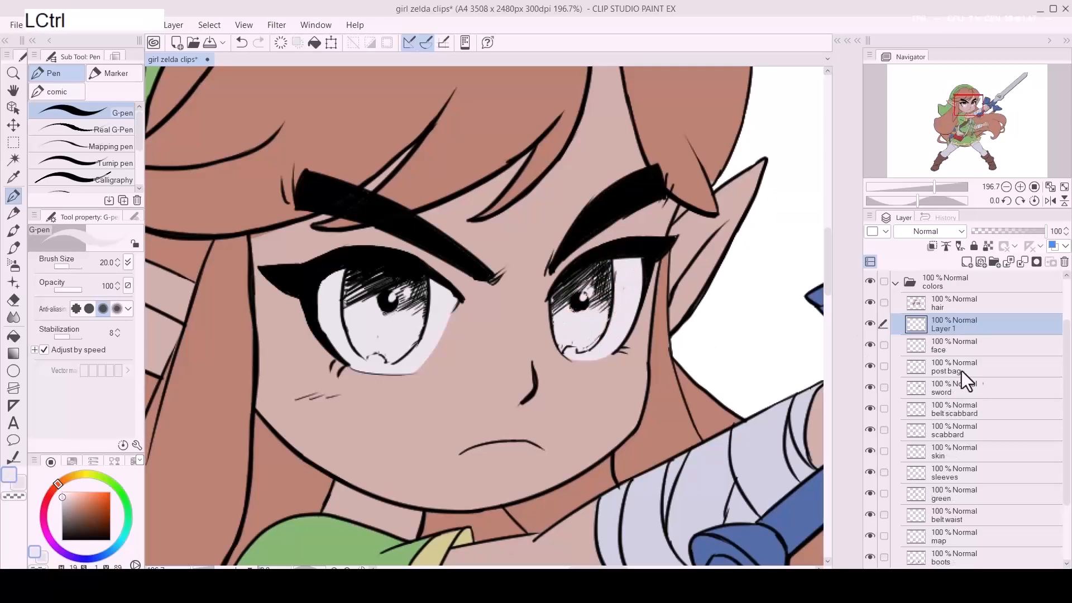
{"action": "double_click", "coordinate": [936, 350]}
{"action": "type", "text": "ey"}
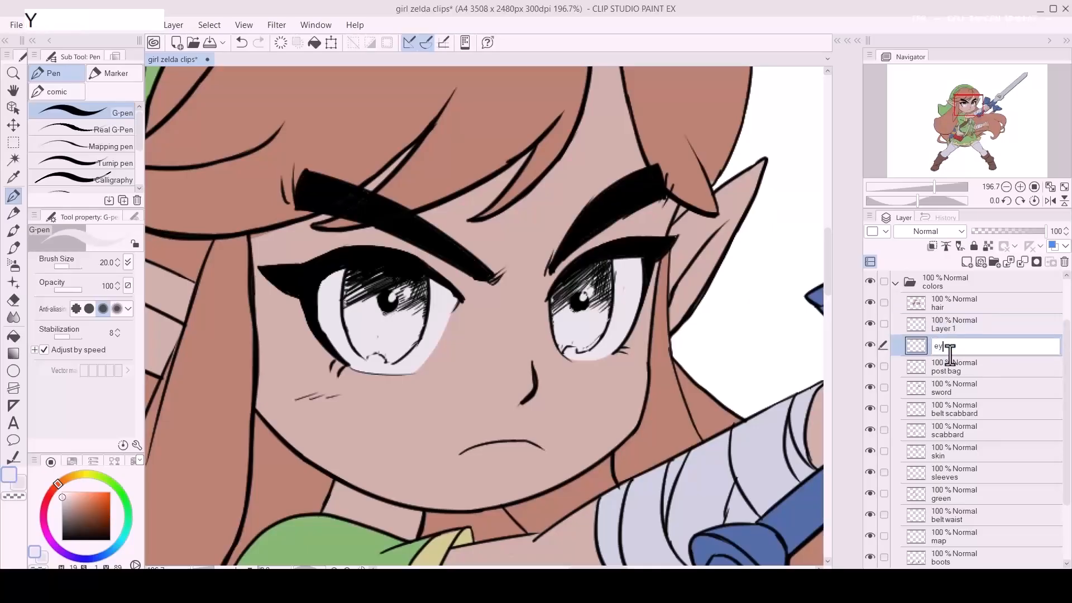
{"action": "type", "text": "es"}
{"action": "key", "text": "Return"}
{"action": "double_click", "coordinate": [941, 330]}
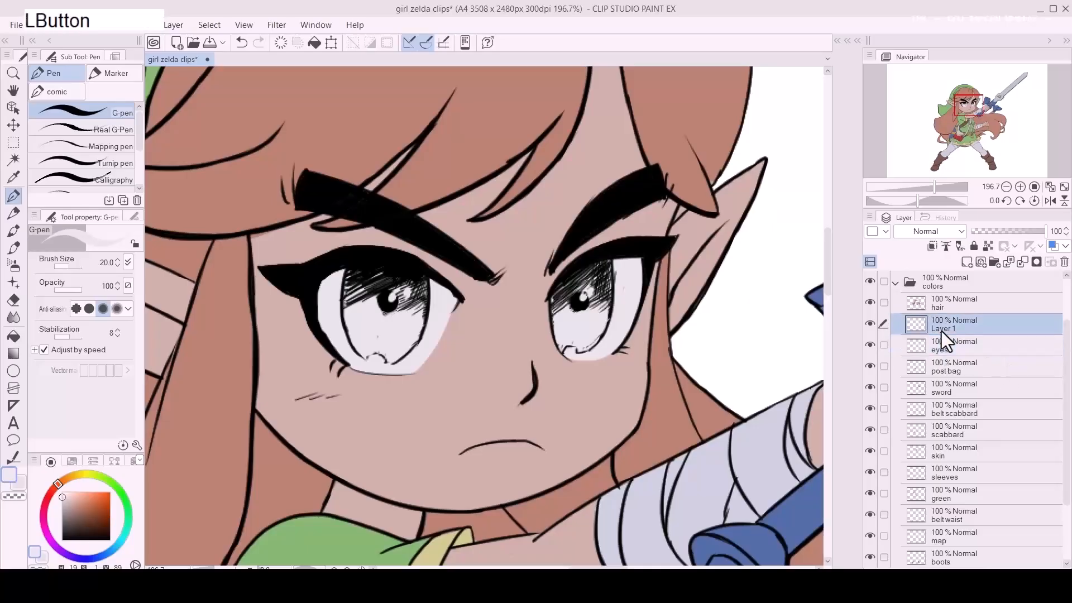
{"action": "type", "text": "pupils"}
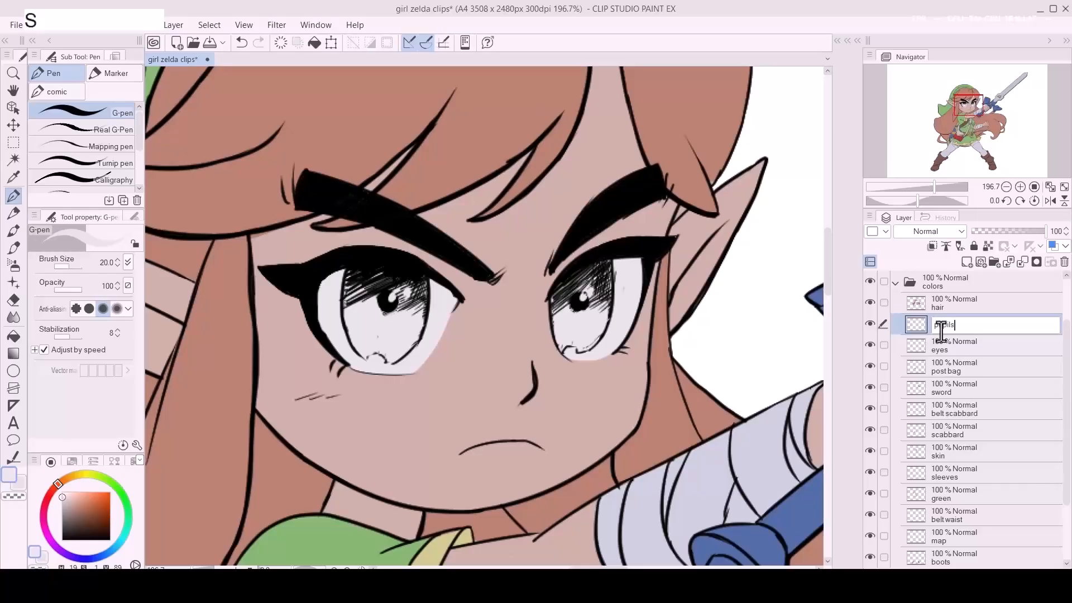
{"action": "key", "text": "Return"}
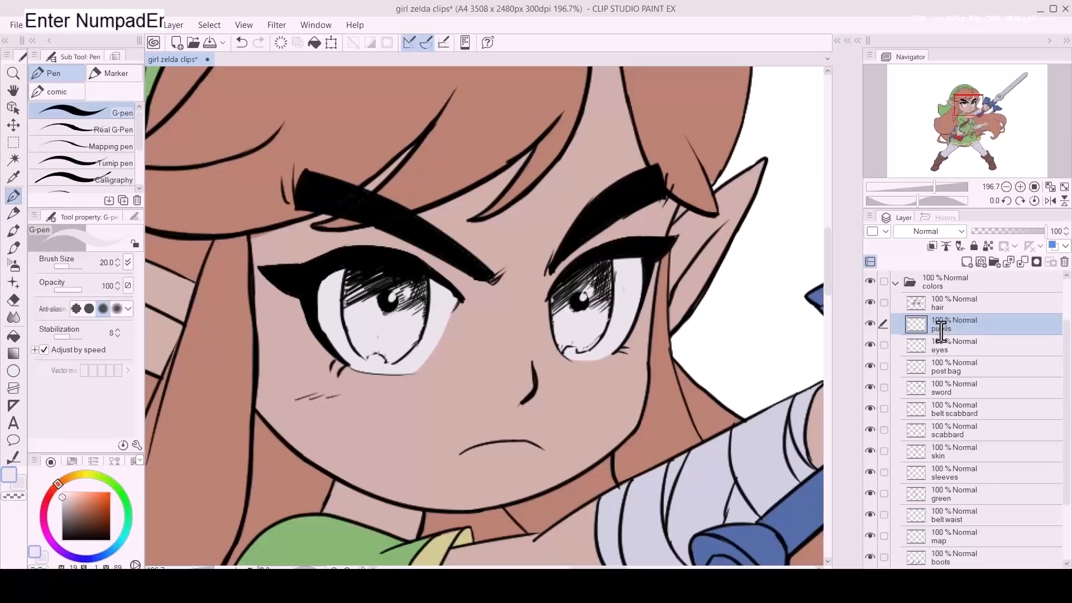
Step: Choose a yellowish green and paint most of the larger eye's iris with the G-pen at size 15
{"action": "left_click", "coordinate": [104, 478]}
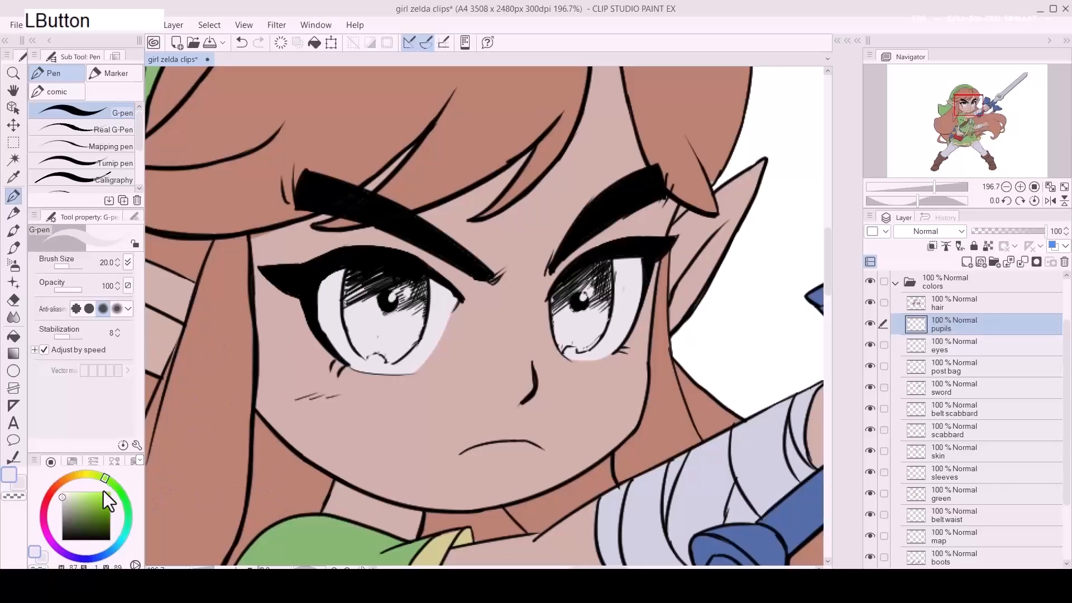
{"action": "left_click_drag", "start_coordinate": [357, 276], "coordinate": [360, 336]}
{"action": "key", "text": "ctrl+z"}
{"action": "key", "text": "bracketleft"}
{"action": "mouse_move", "coordinate": [356, 274]}
{"action": "left_mouse_down"}
{"action": "mouse_move", "coordinate": [353, 320]}
{"action": "mouse_move", "coordinate": [356, 270]}
{"action": "mouse_move", "coordinate": [371, 262]}
{"action": "mouse_move", "coordinate": [410, 296]}
{"action": "left_mouse_up"}
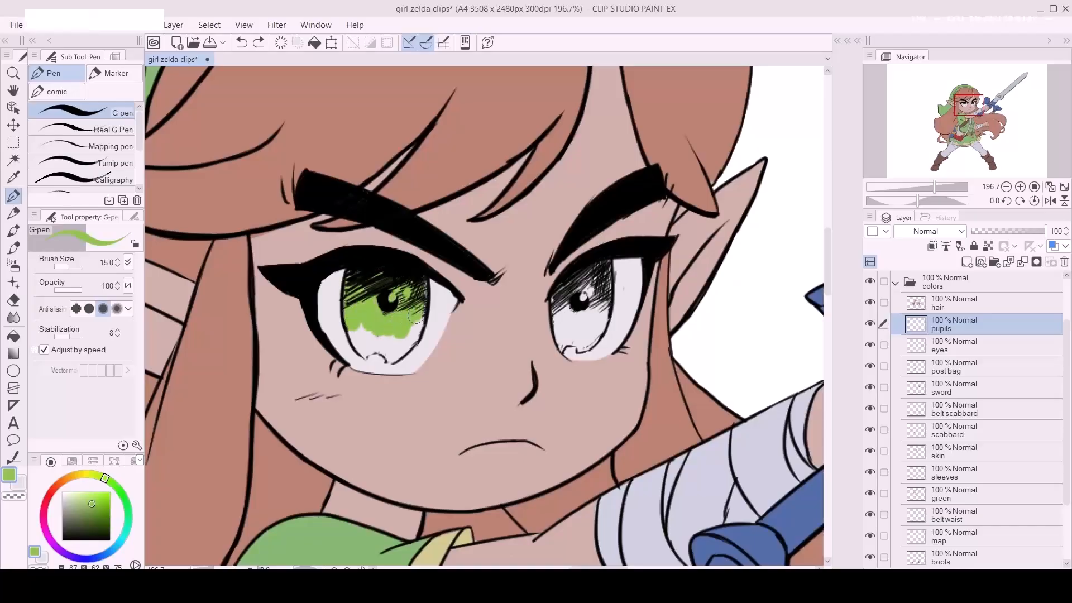
{"action": "left_click_drag", "start_coordinate": [410, 334], "coordinate": [356, 322]}
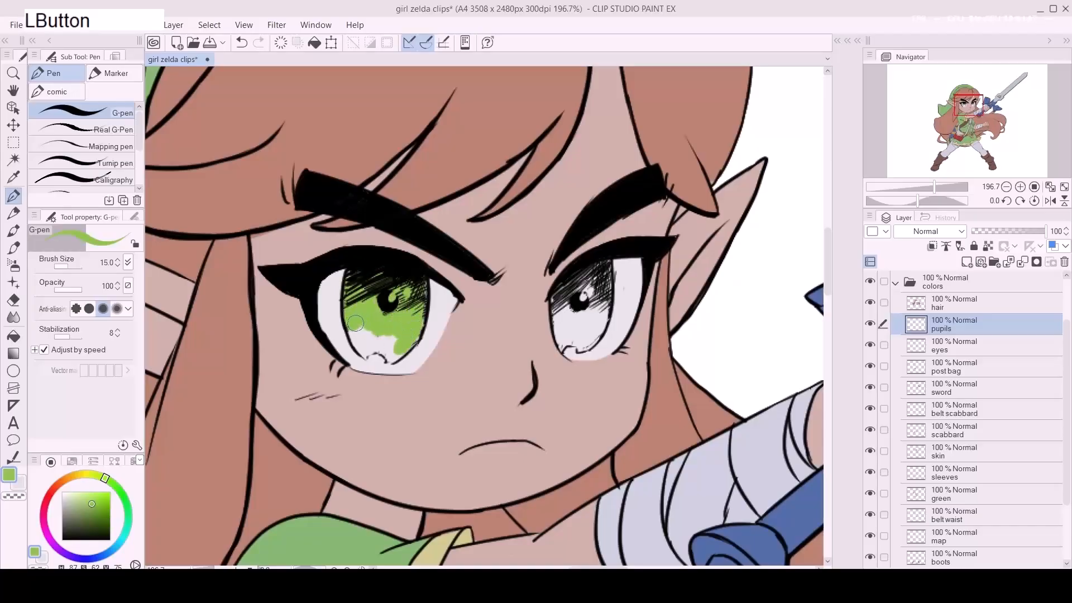
Step: Fill the lower part of the larger eye's iris in green with smaller G-pen sizes of 7 and 9
{"action": "key", "text": "bracketleft"}
{"action": "key", "text": "bracketleft"}
{"action": "key", "text": "bracketleft"}
{"action": "key", "text": "bracketleft"}
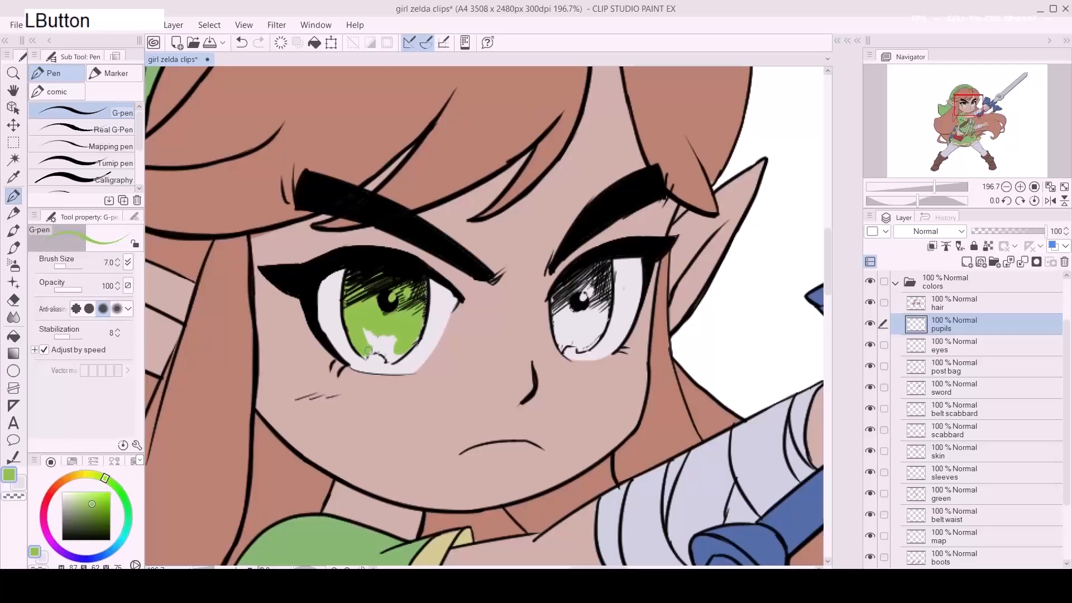
{"action": "left_click_drag", "start_coordinate": [374, 353], "coordinate": [389, 355]}
{"action": "key", "text": "bracketright"}
{"action": "key", "text": "bracketright"}
{"action": "left_click", "coordinate": [388, 355]}
{"action": "left_click_drag", "start_coordinate": [373, 345], "coordinate": [387, 328]}
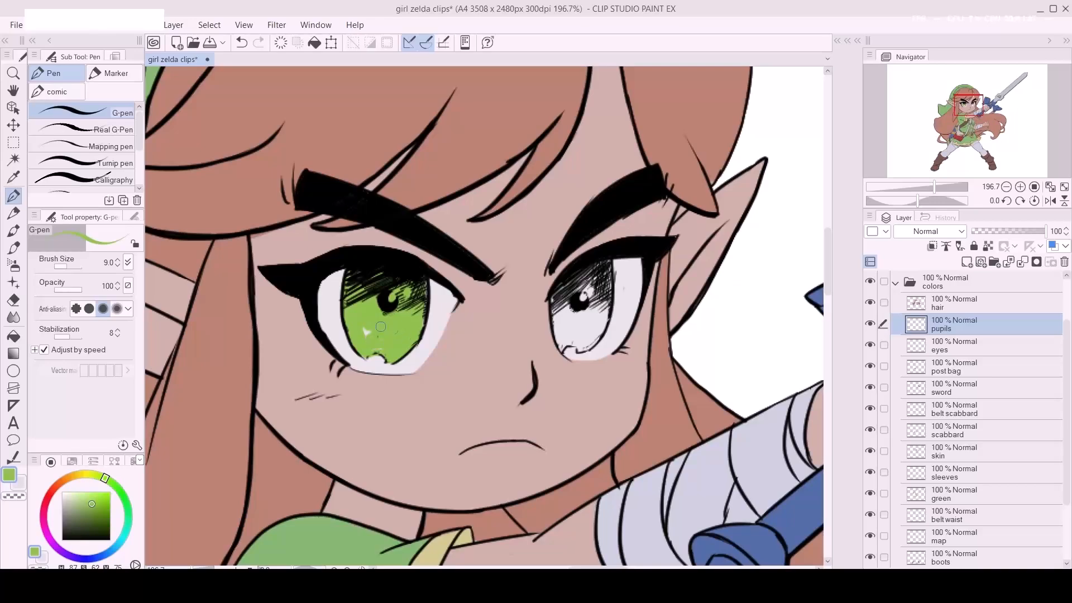
Step: Start the other eye's iris in the same green along its nose side with the G-pen at size 15
{"action": "key", "text": "d"}
{"action": "key", "text": "d"}
{"action": "key", "text": "d"}
{"action": "mouse_move", "coordinate": [562, 293]}
{"action": "left_mouse_down"}
{"action": "mouse_move", "coordinate": [557, 321]}
{"action": "mouse_move", "coordinate": [571, 318]}
{"action": "mouse_move", "coordinate": [559, 300]}
{"action": "mouse_move", "coordinate": [558, 335]}
{"action": "mouse_move", "coordinate": [562, 295]}
{"action": "left_mouse_up"}
{"action": "key", "text": "ctrl+z"}
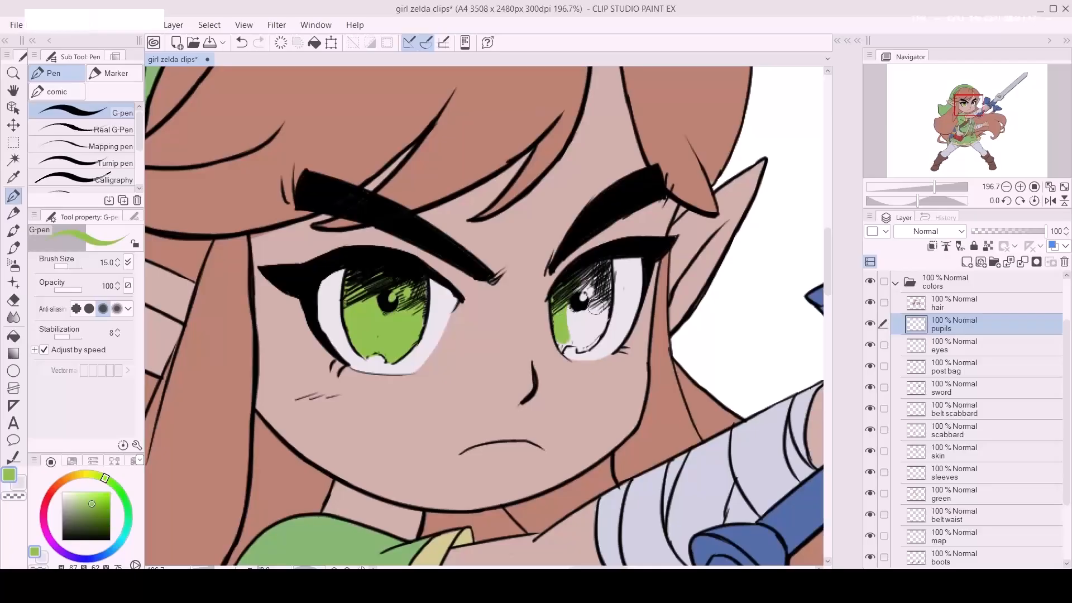
Step: Select the painted area of the eyes layer and fill in the remaining green of the irises within that selection
{"action": "left_click", "coordinate": [915, 348], "text": "ctrl"}
{"action": "key", "text": "d"}
{"action": "key", "text": "d"}
{"action": "key", "text": "d"}
{"action": "left_click_drag", "start_coordinate": [397, 275], "coordinate": [383, 261]}
{"action": "mouse_move", "coordinate": [598, 279]}
{"action": "left_mouse_down"}
{"action": "mouse_move", "coordinate": [586, 251]}
{"action": "mouse_move", "coordinate": [590, 300]}
{"action": "mouse_move", "coordinate": [567, 307]}
{"action": "mouse_move", "coordinate": [552, 344]}
{"action": "mouse_move", "coordinate": [592, 303]}
{"action": "mouse_move", "coordinate": [597, 273]}
{"action": "left_mouse_up"}
{"action": "key", "text": "a"}
{"action": "left_click", "coordinate": [580, 333]}
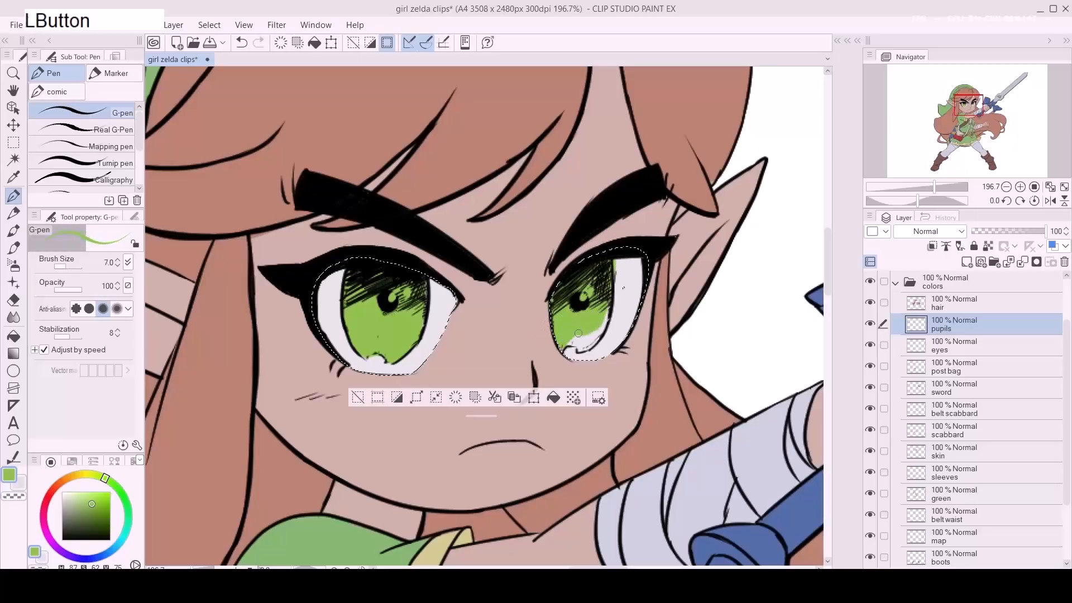
{"action": "left_click_drag", "start_coordinate": [566, 343], "coordinate": [578, 346]}
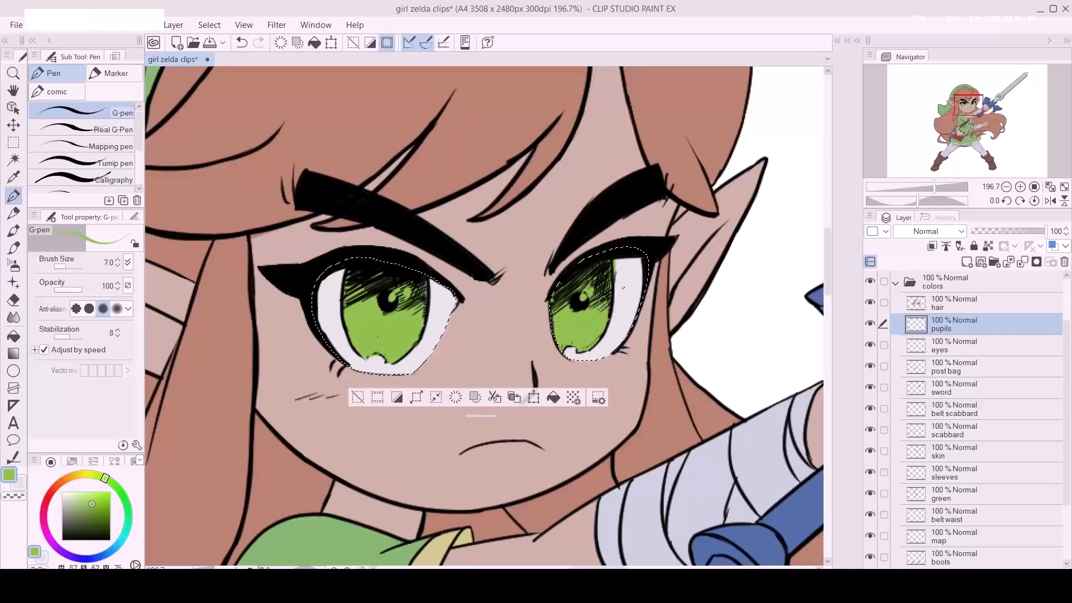
Step: Touch up the upper outer edge of the smaller iris with the Hard eraser and clear the selection
{"action": "key", "text": "e"}
{"action": "left_click", "coordinate": [616, 265]}
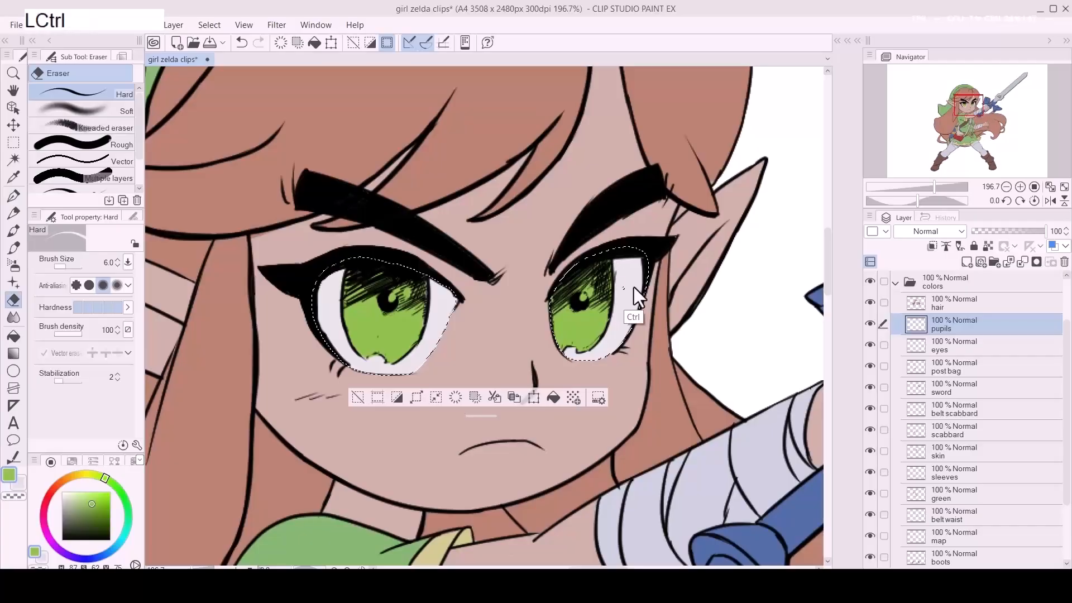
{"action": "key", "text": "ctrl+d"}
Step: Save the illustration and check the whole coloured character
{"action": "key", "text": "z"}
{"action": "left_click_drag", "start_coordinate": [636, 289], "coordinate": [550, 296]}
{"action": "key", "text": "space"}
{"action": "left_click_drag", "start_coordinate": [649, 328], "coordinate": [561, 326]}
{"action": "key", "text": "ctrl+s"}
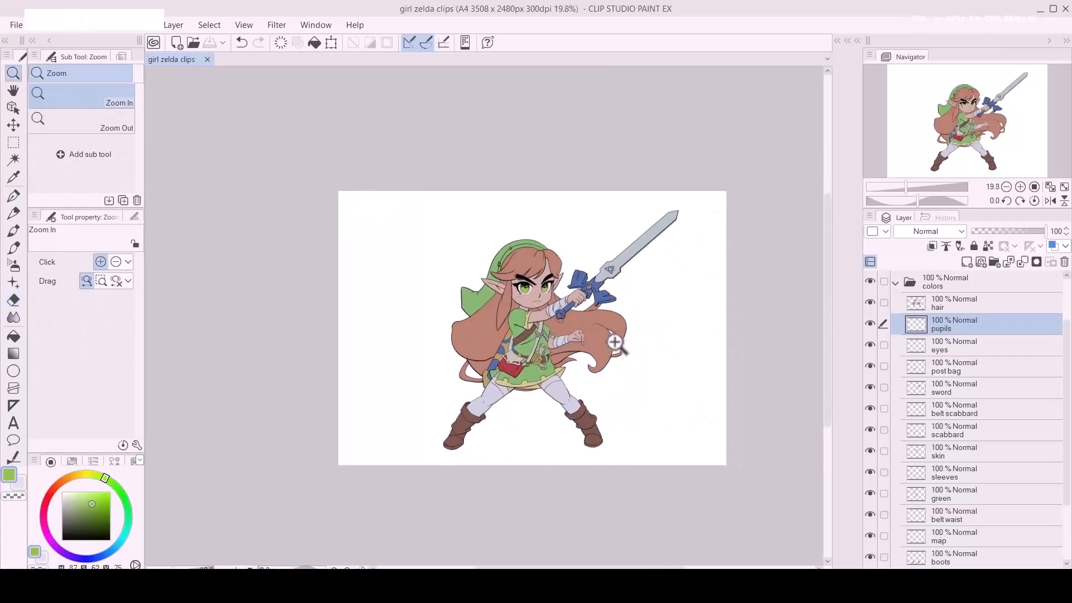
{"action": "left_click", "coordinate": [602, 367]}
{"action": "left_click", "coordinate": [614, 375]}
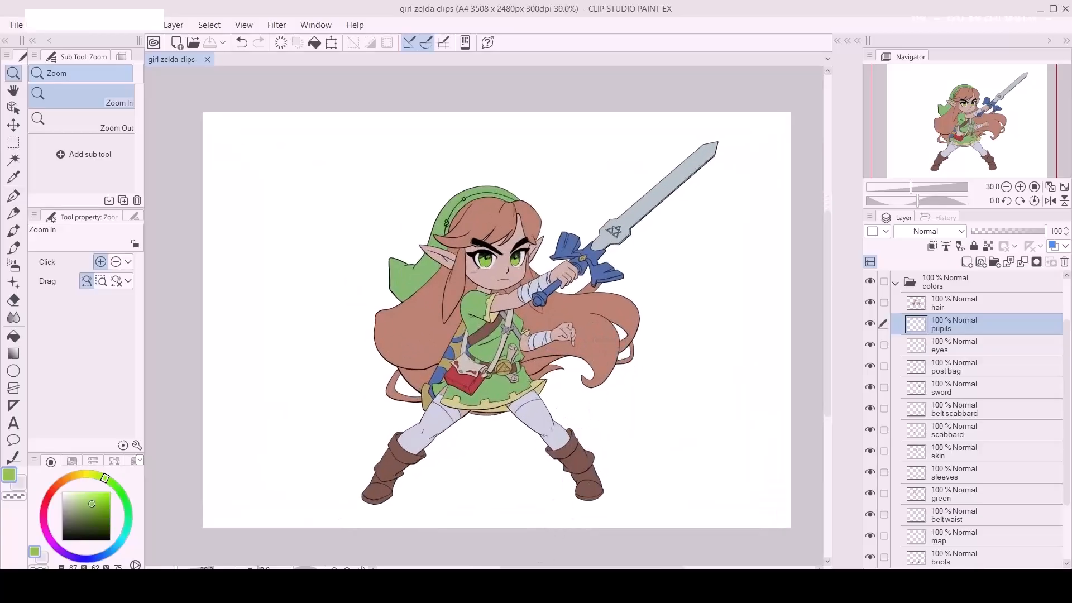